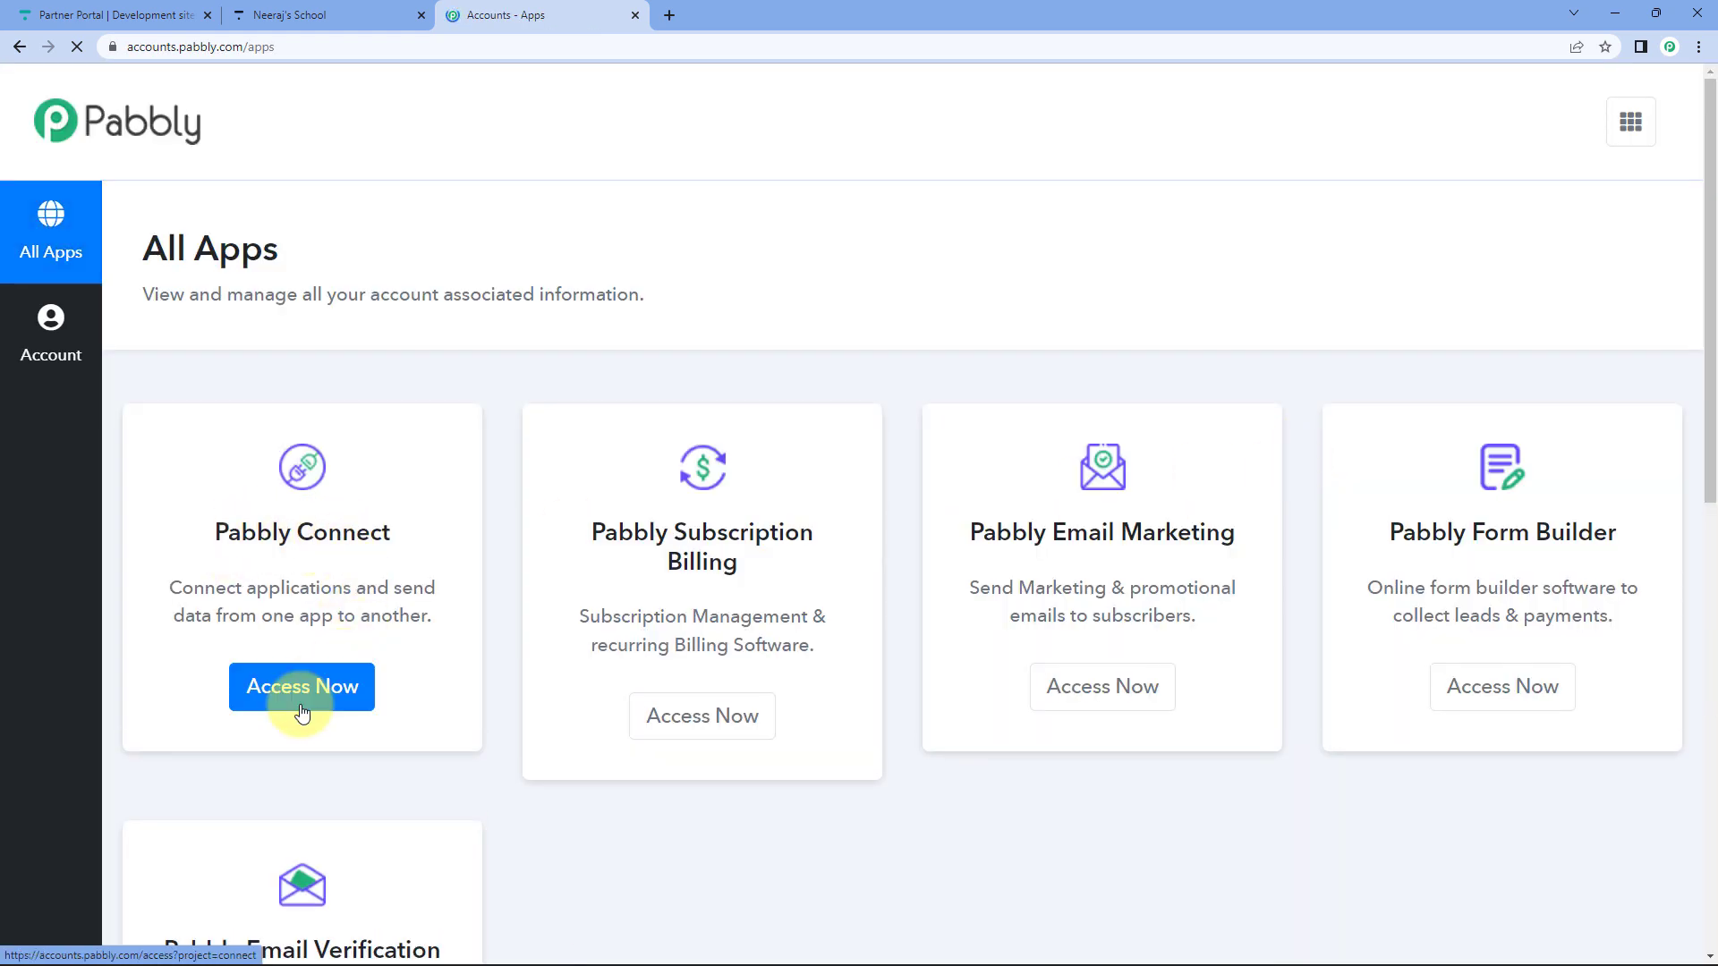
Open Pabbly Connect and create a new workflow named 'Thinkific to Mailchimp'.
left_click(300, 688)
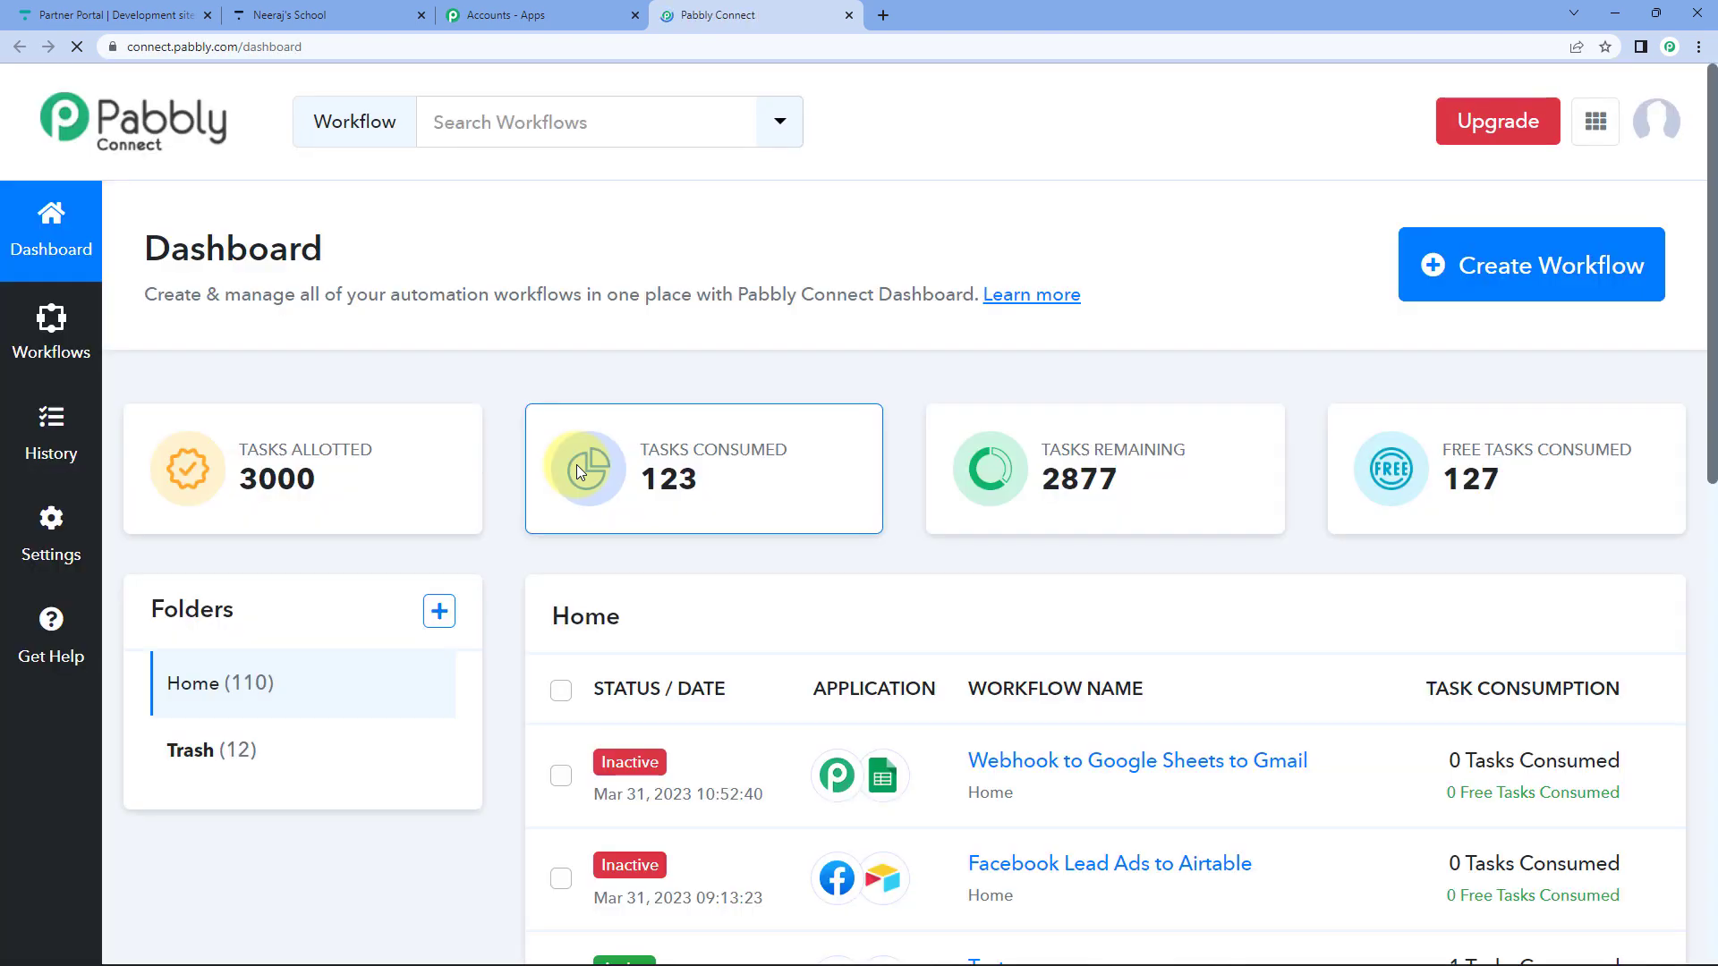
left_click(1519, 262)
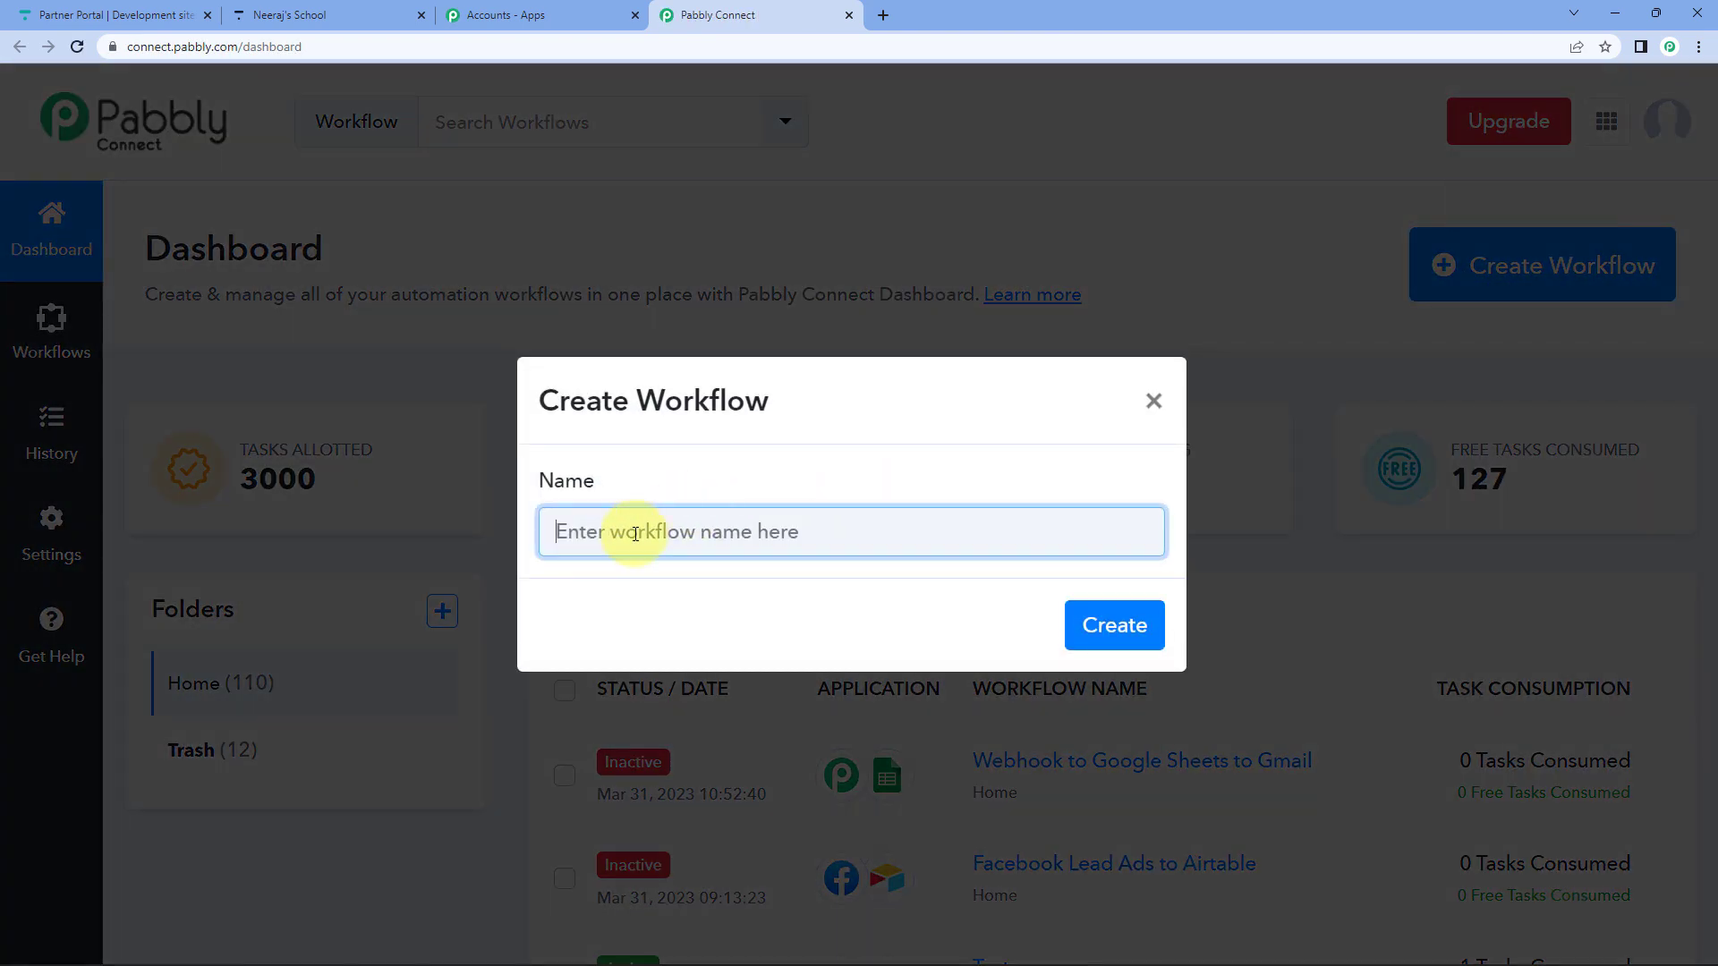
type("Thi")
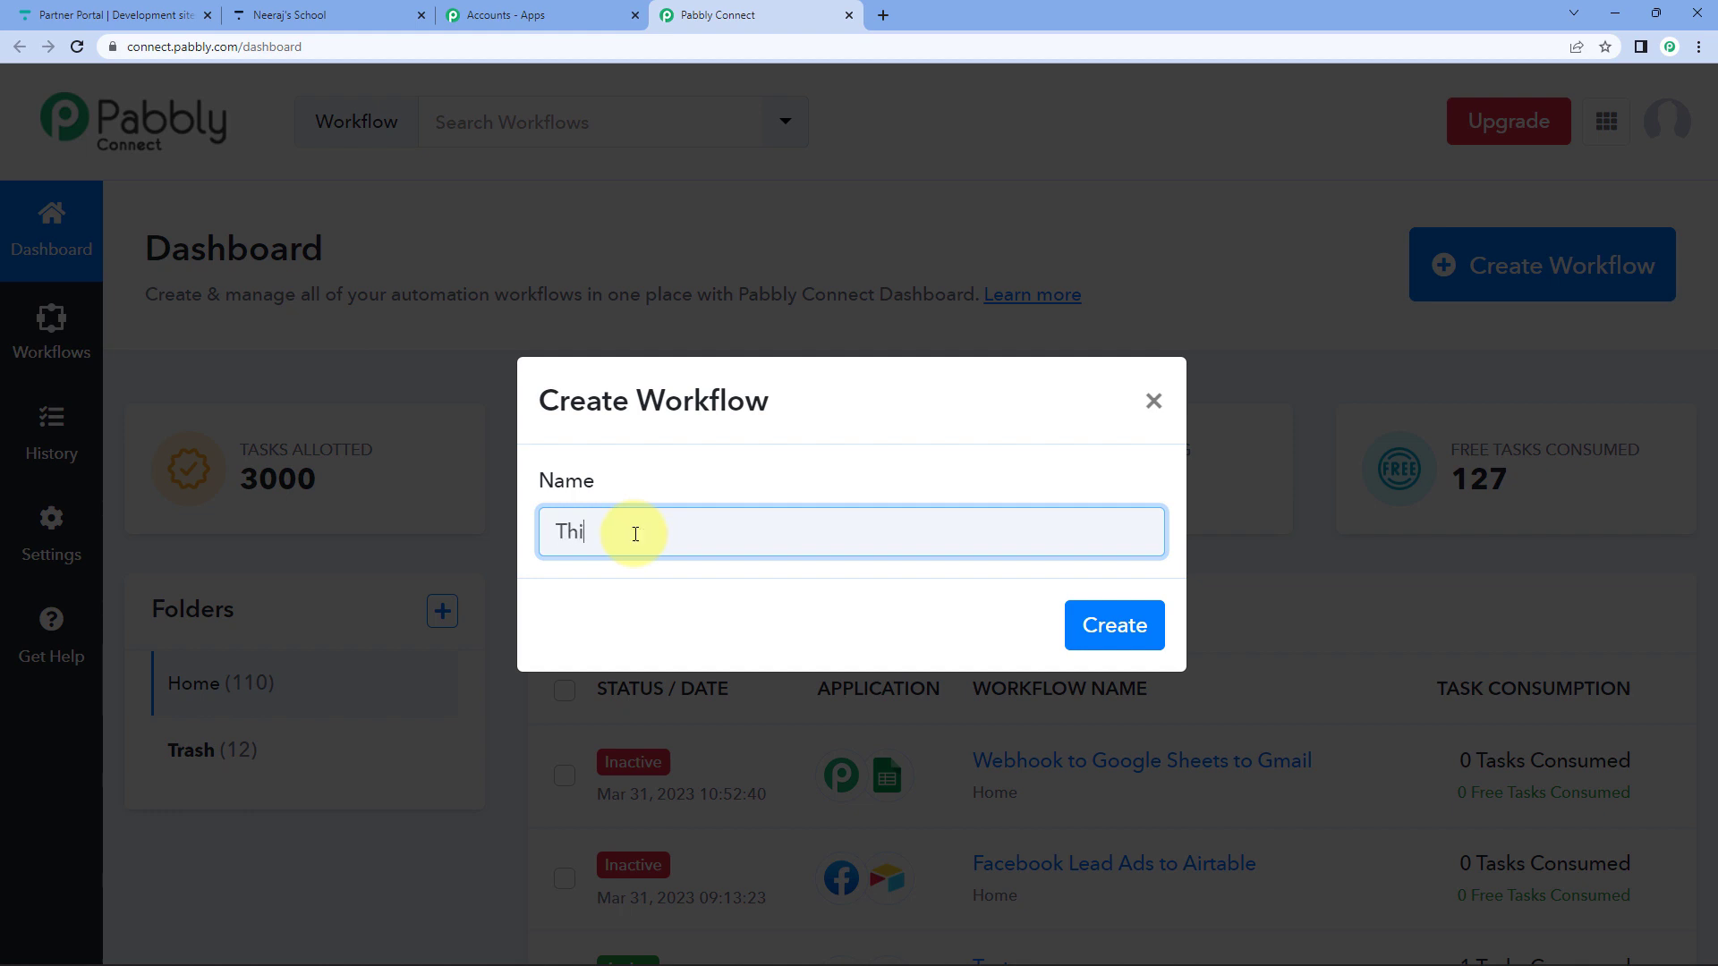
type("nkific to Mailchimp")
key("Return")
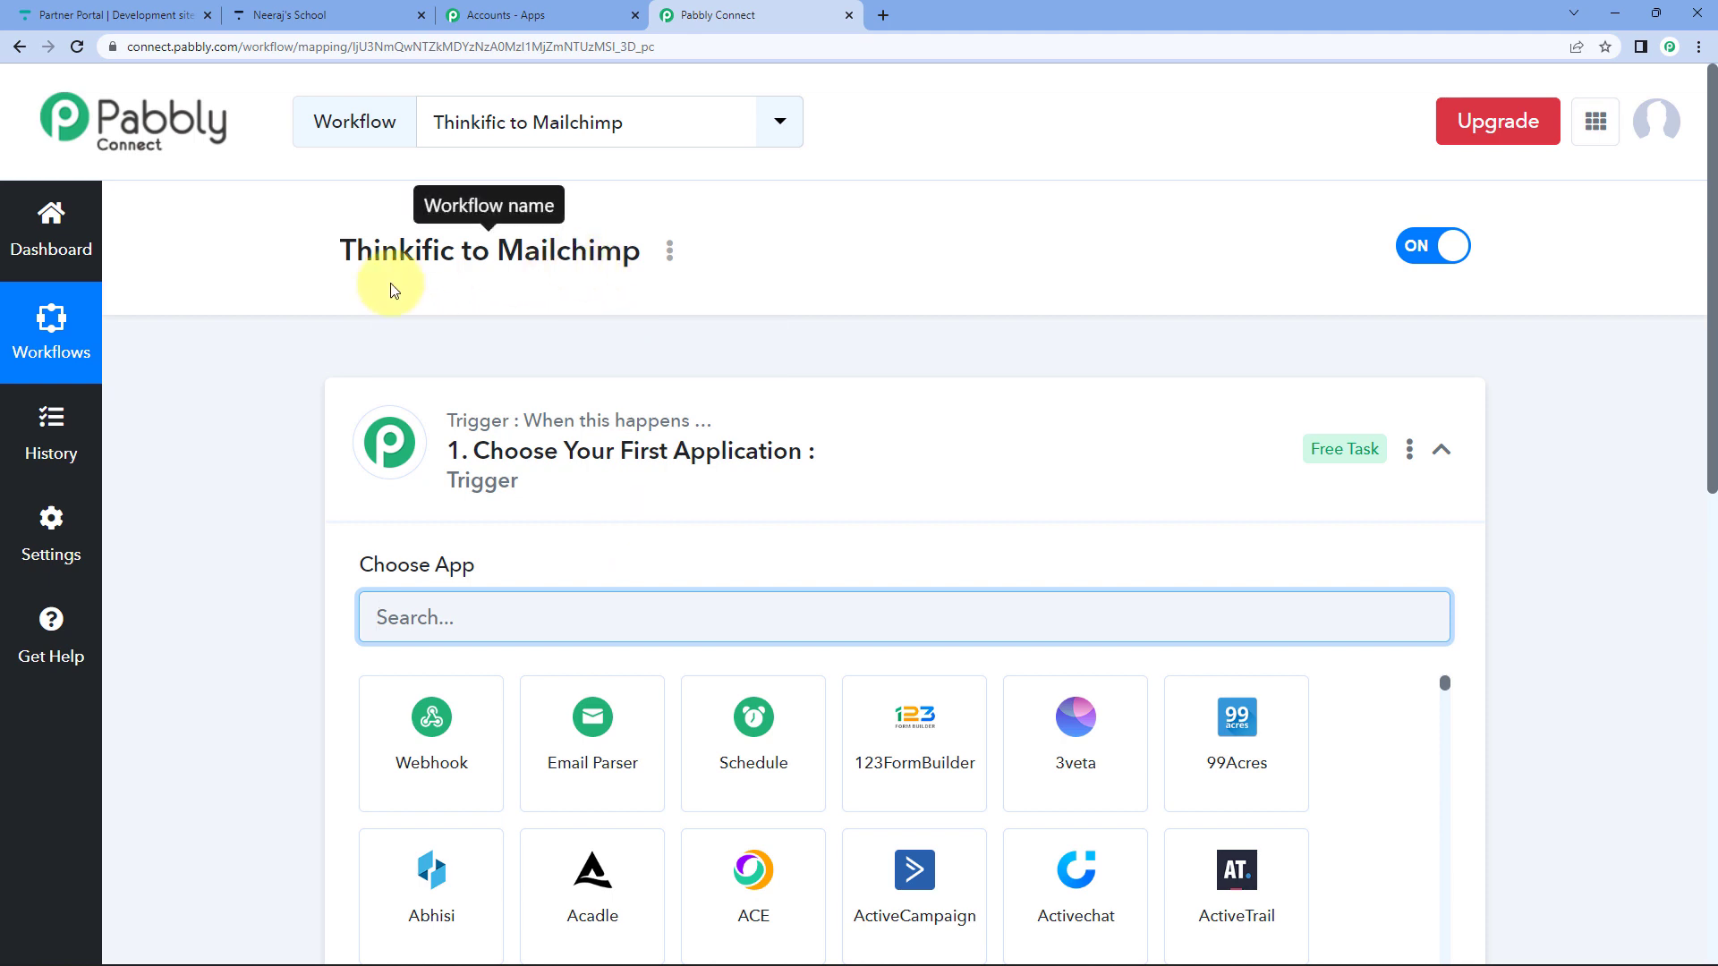
Collapse the trigger step and highlight 'Thinkific' in the workflow title.
left_click(710, 501)
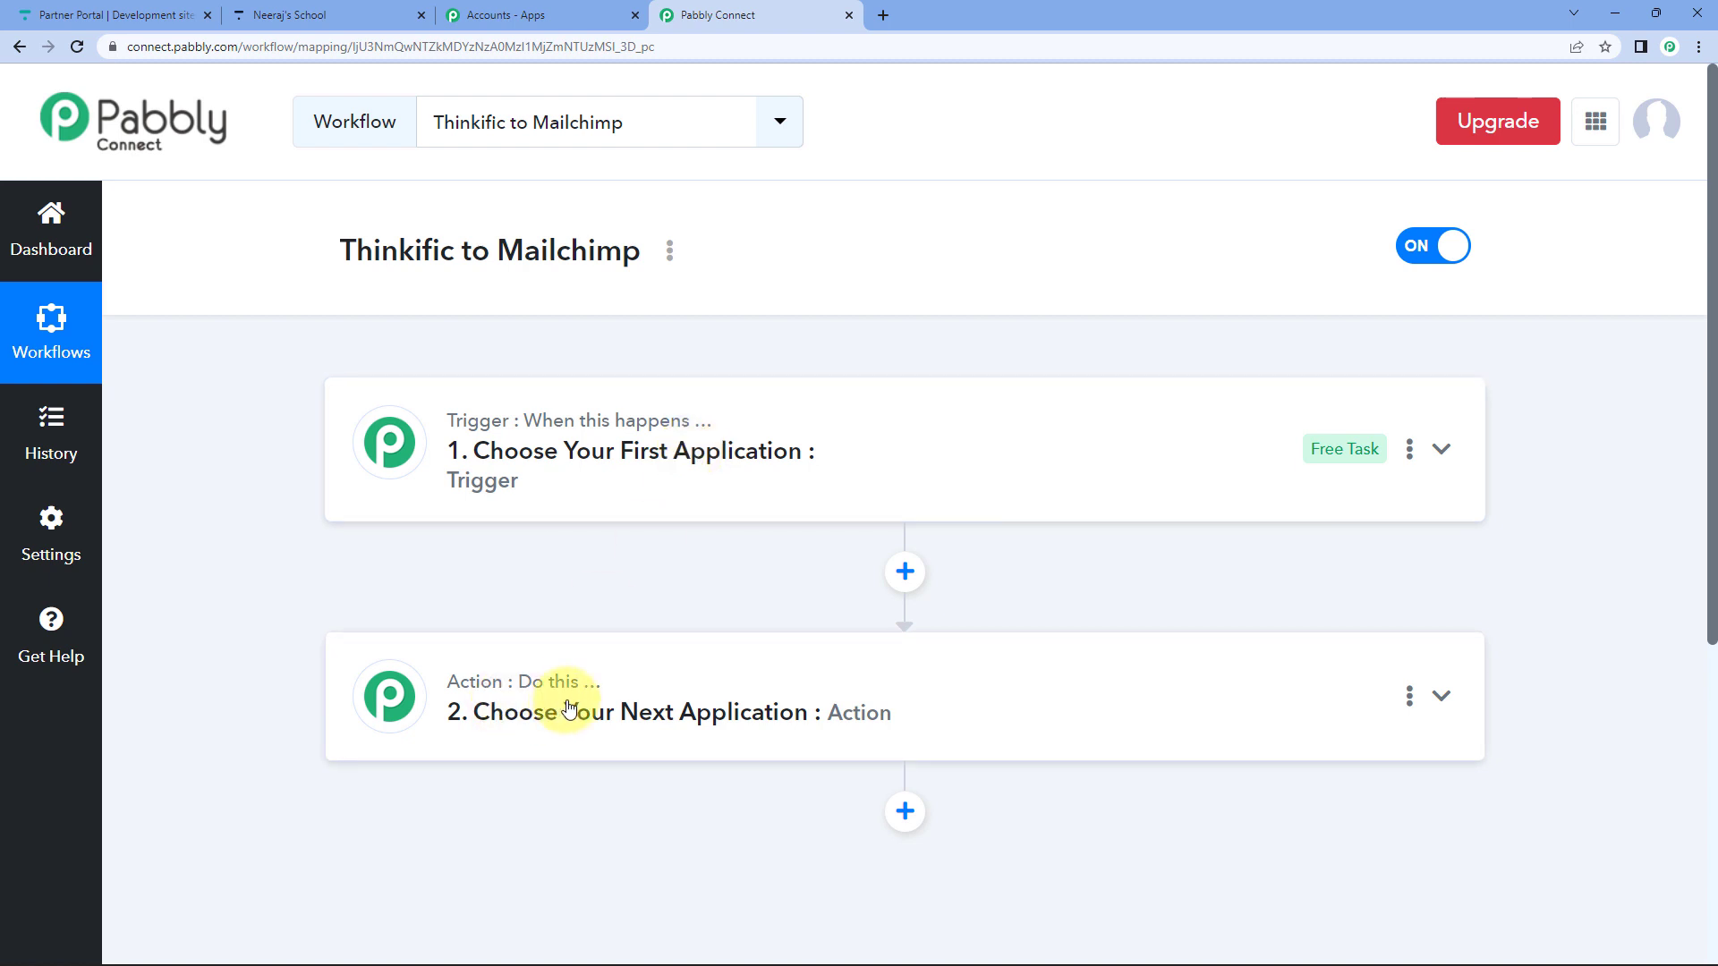
double_click(372, 239)
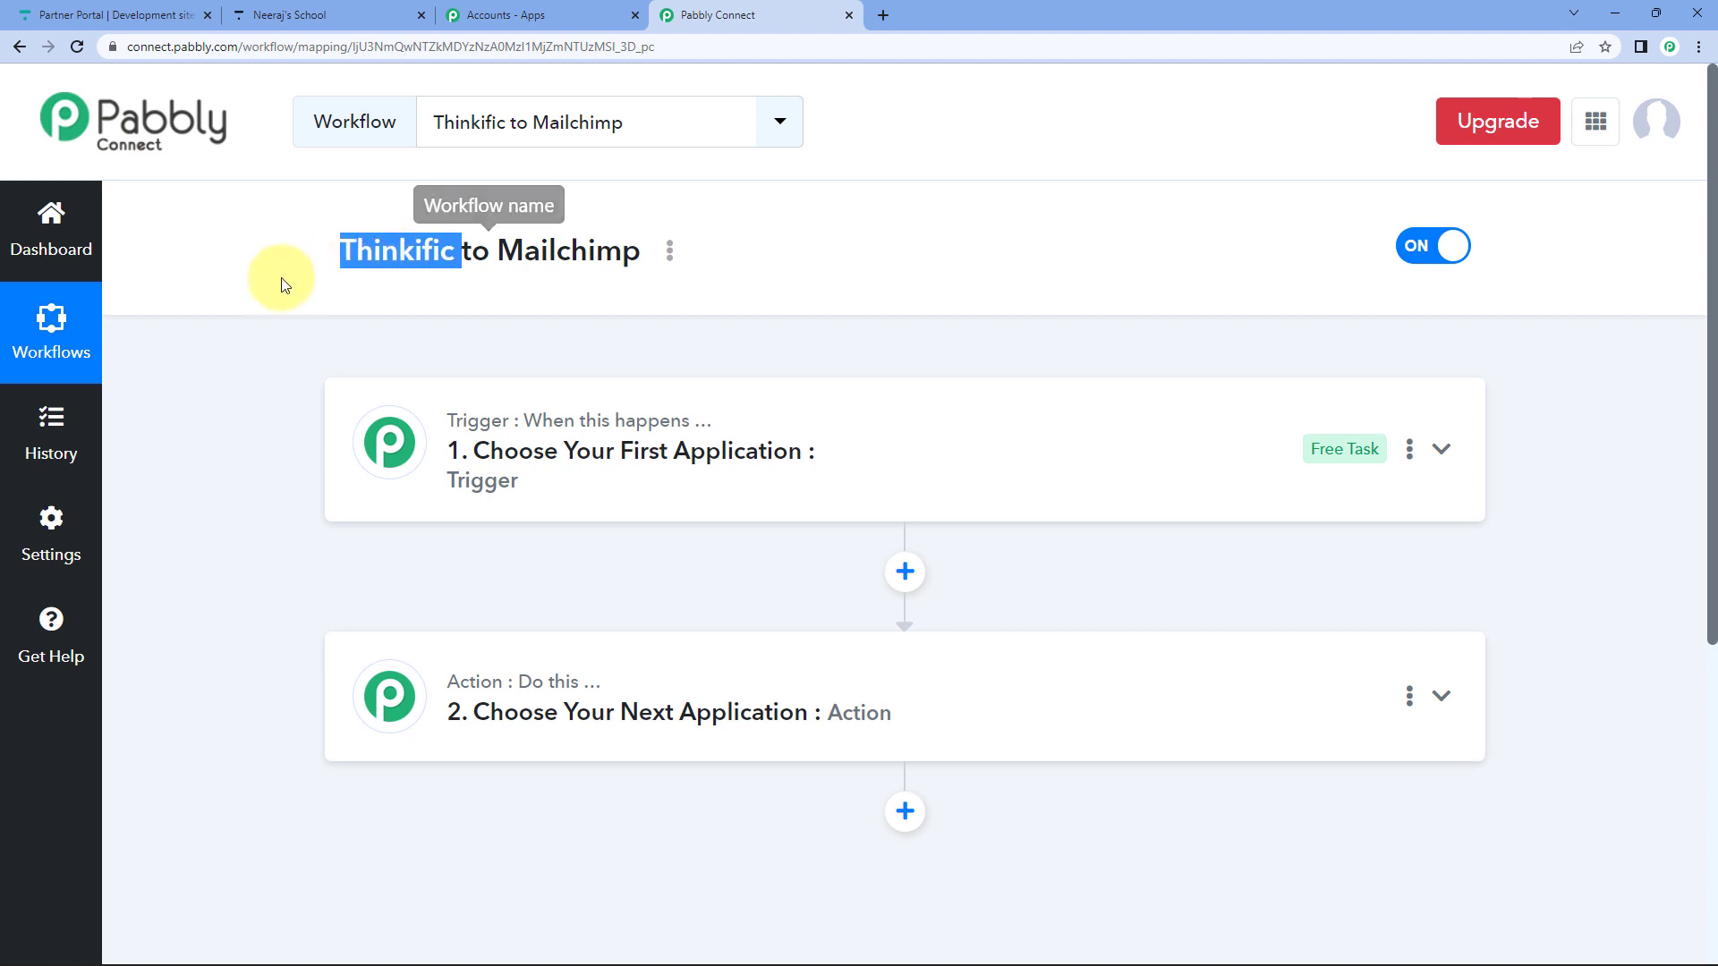
left_click(280, 284)
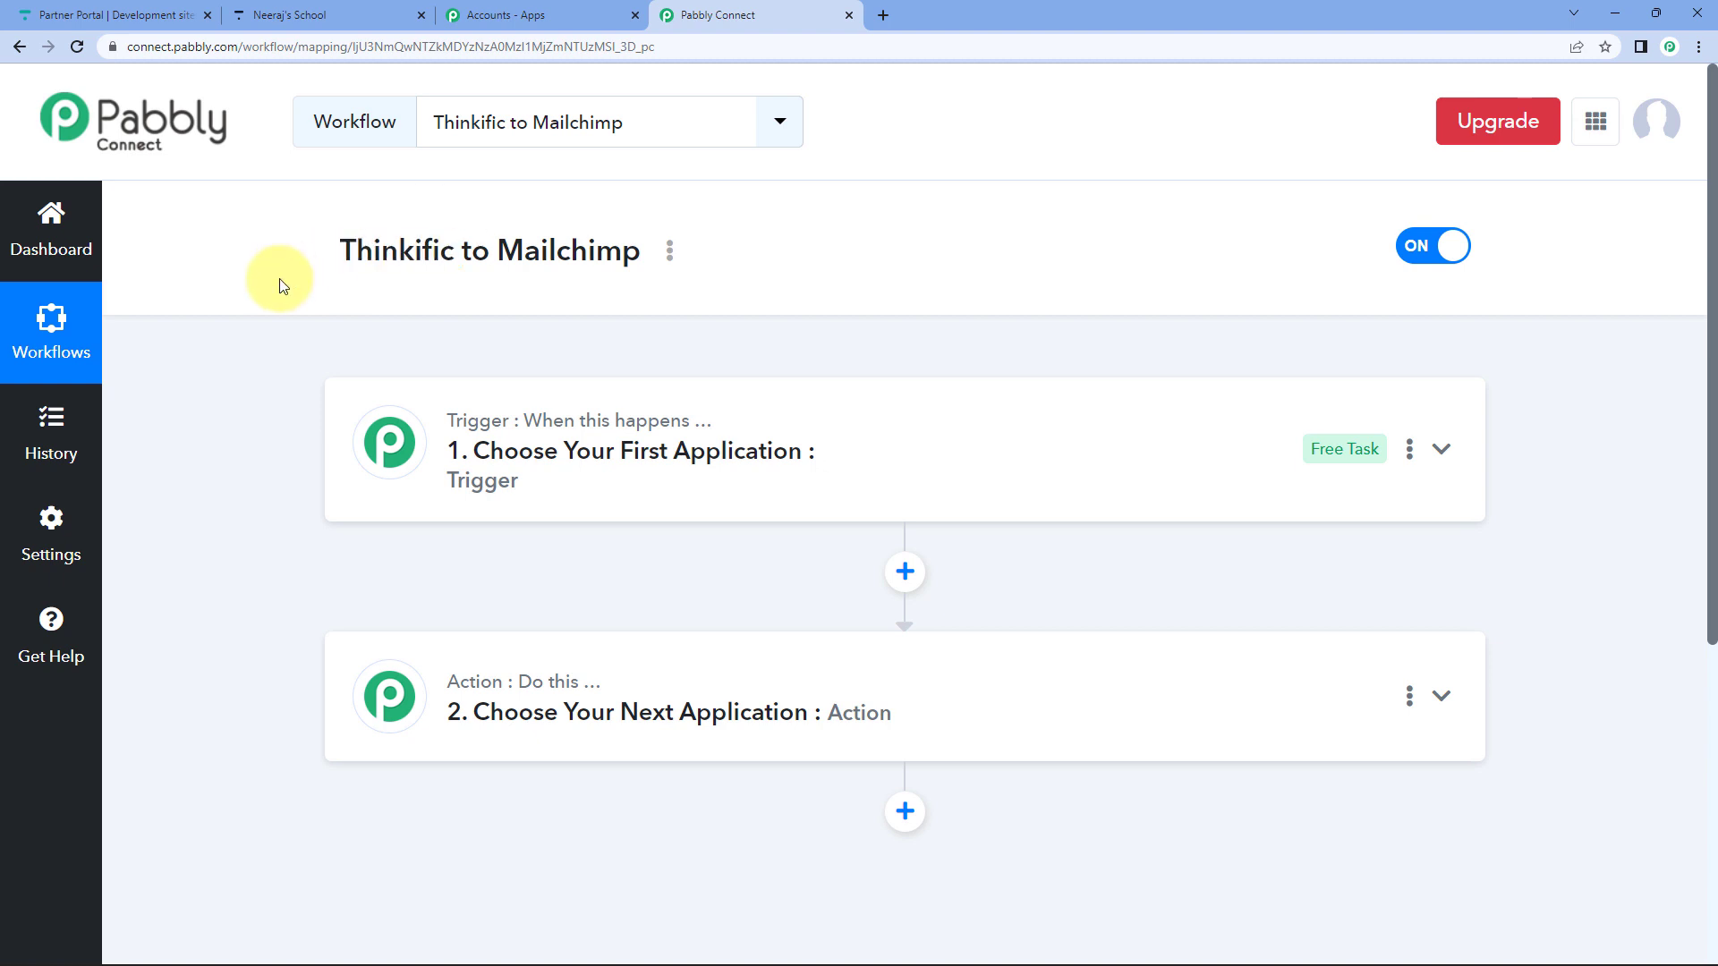
Highlight 'Mailchimp' in the workflow title, then expand the trigger step's app list.
double_click(552, 255)
left_click(572, 250)
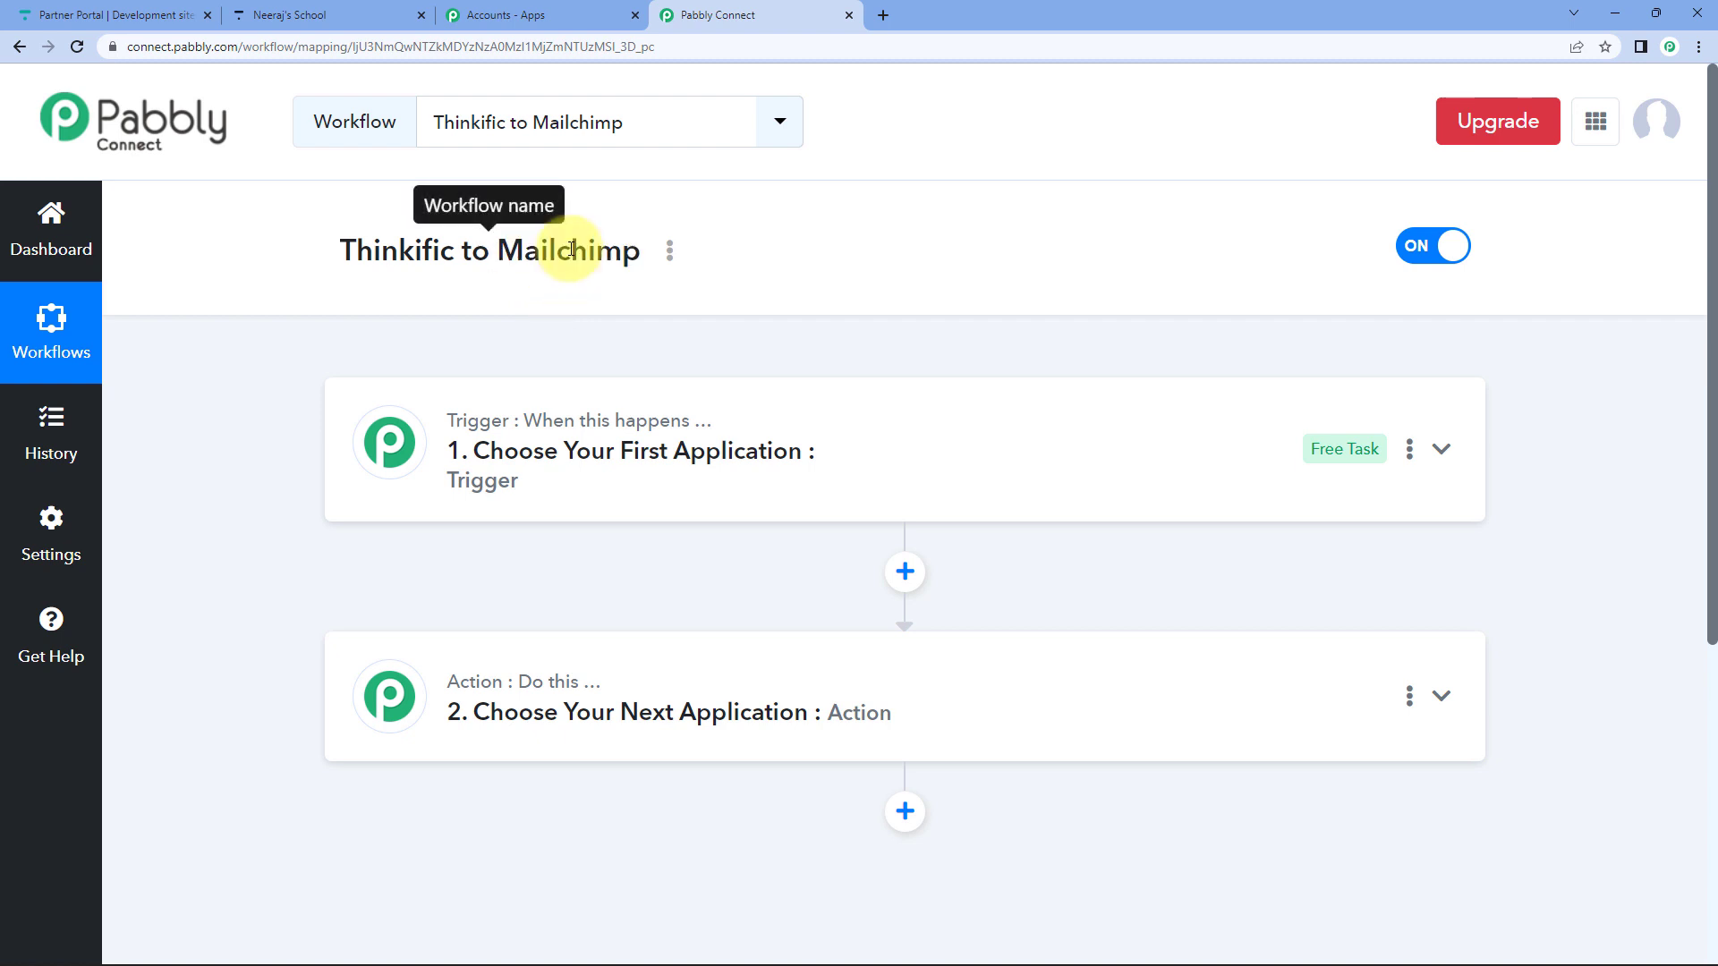
double_click(572, 249)
left_click(563, 297)
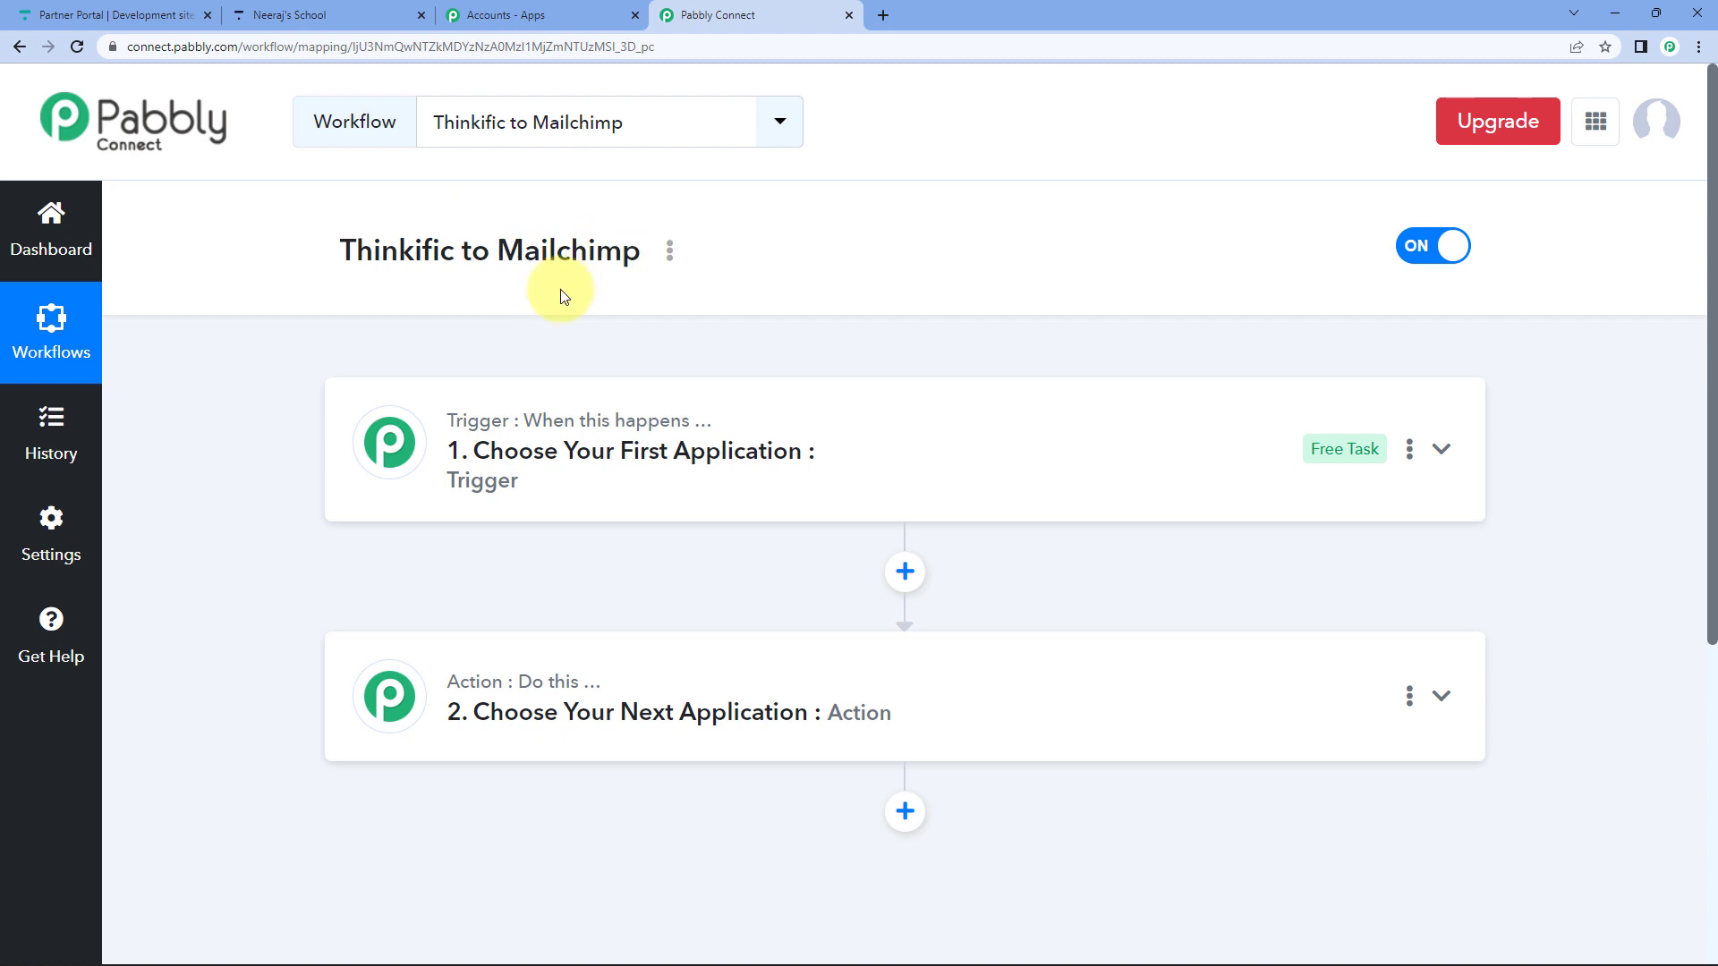
left_click(525, 454)
Set the trigger app to Thinkific with the New User trigger event.
left_click(435, 609)
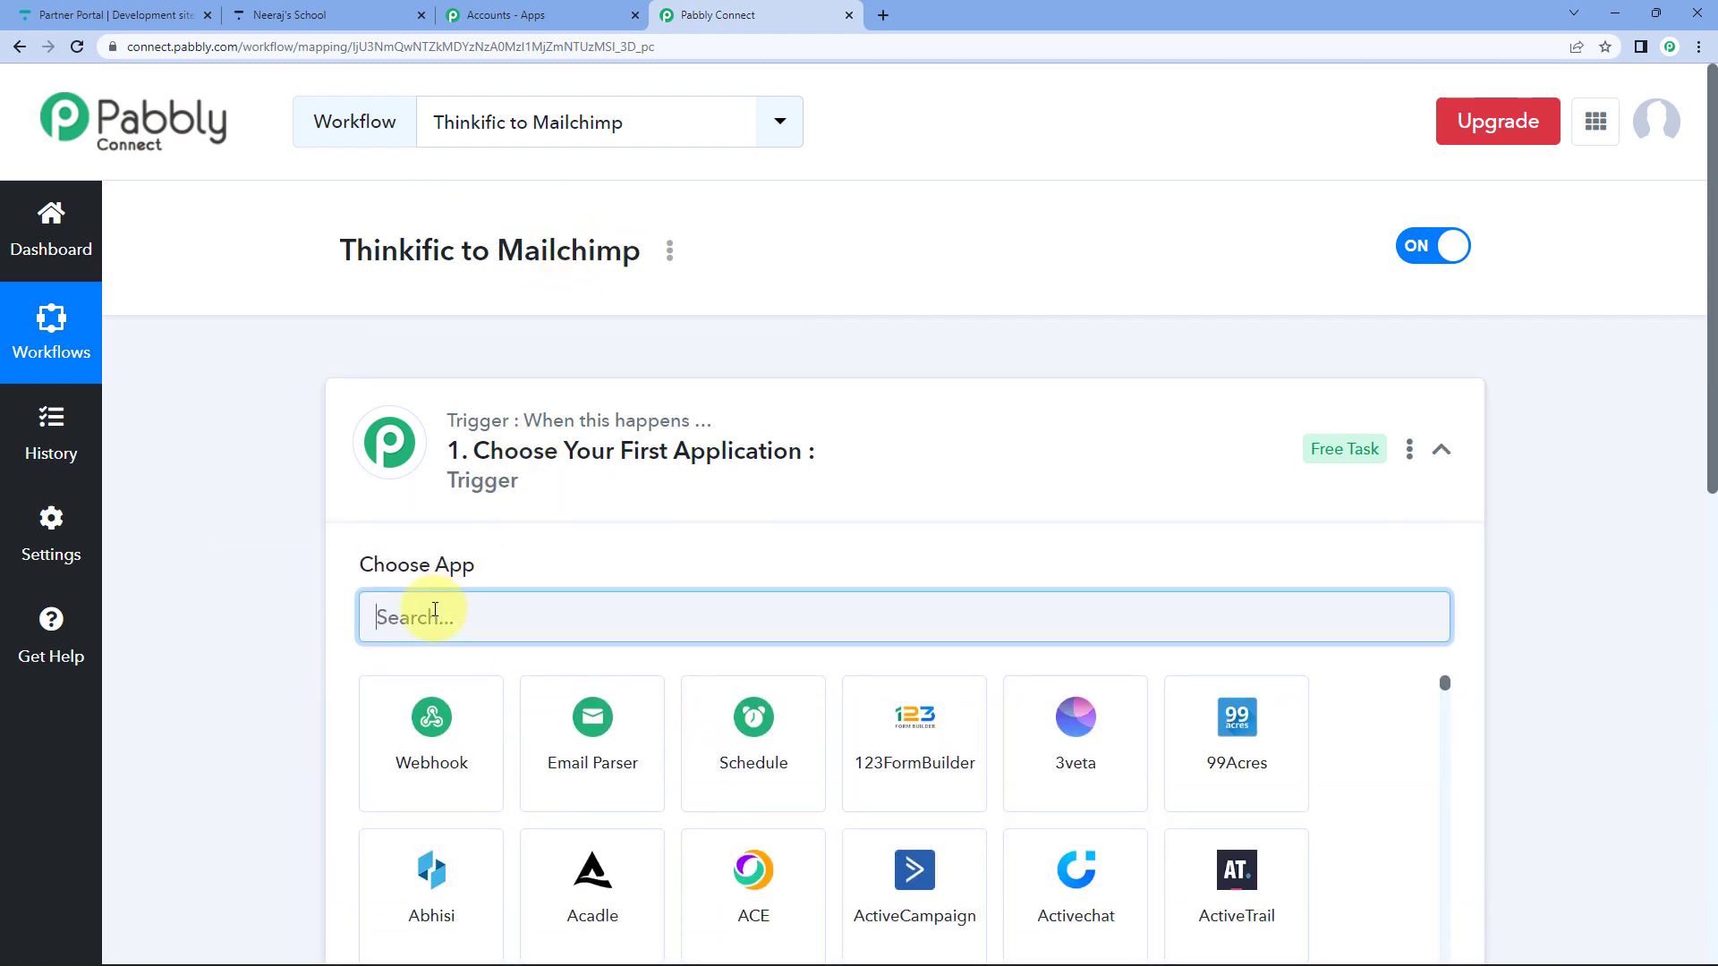
type("thin")
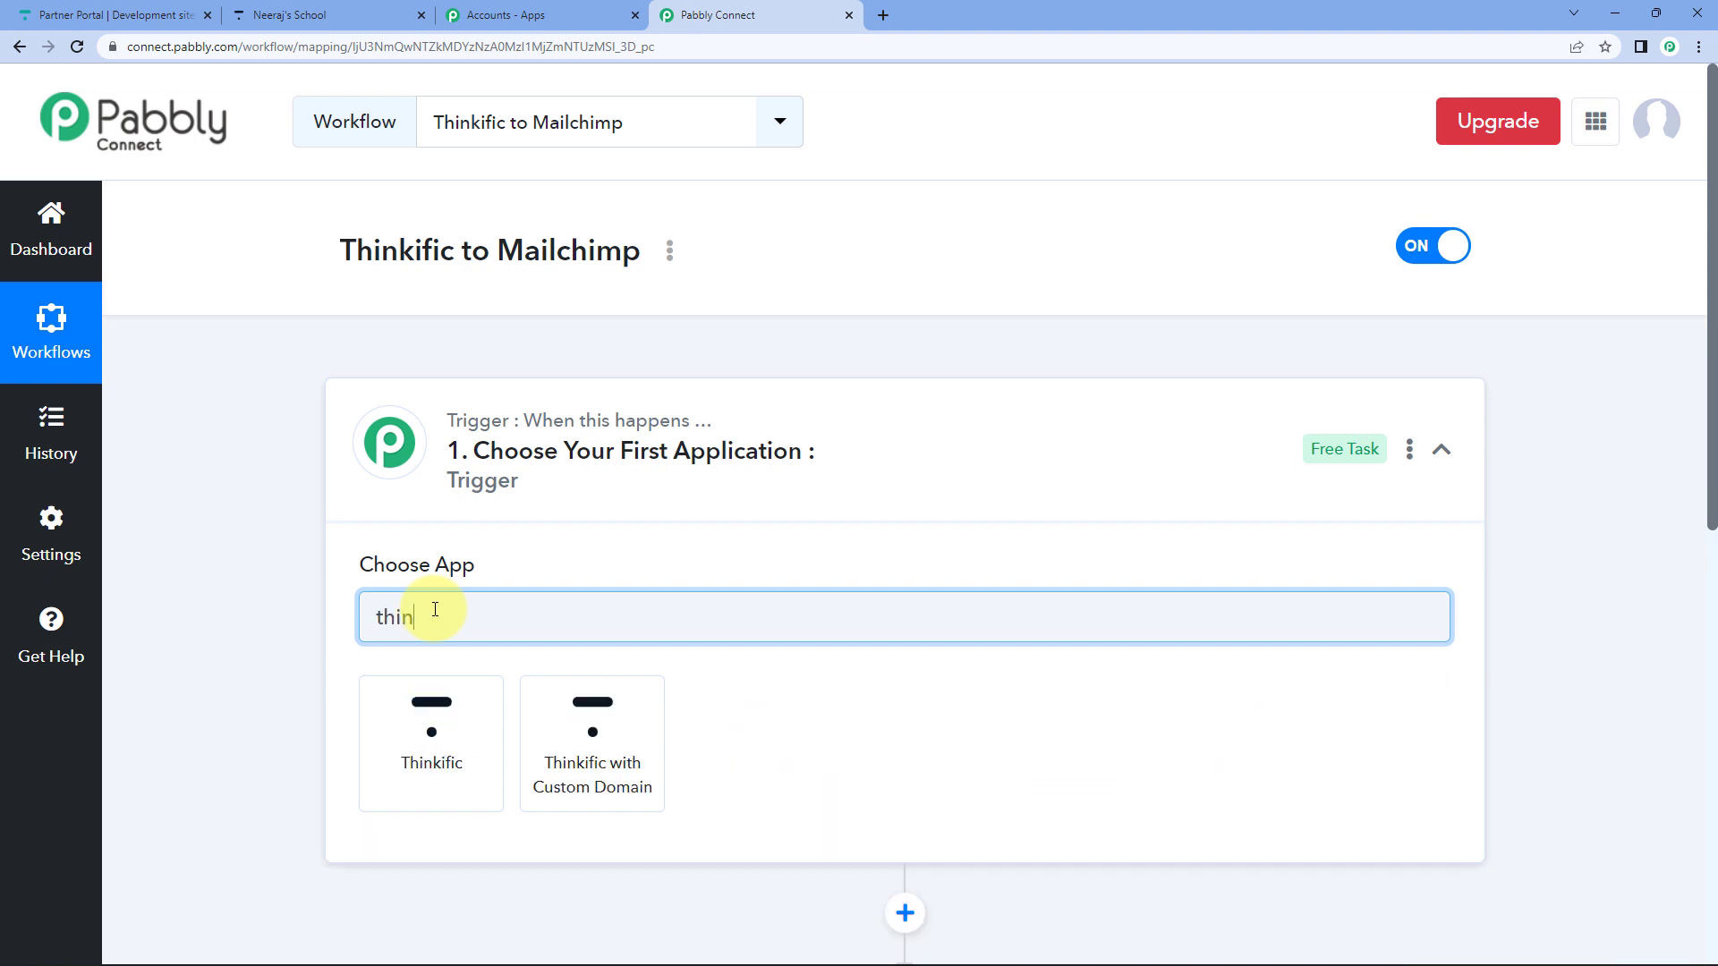
left_click(414, 743)
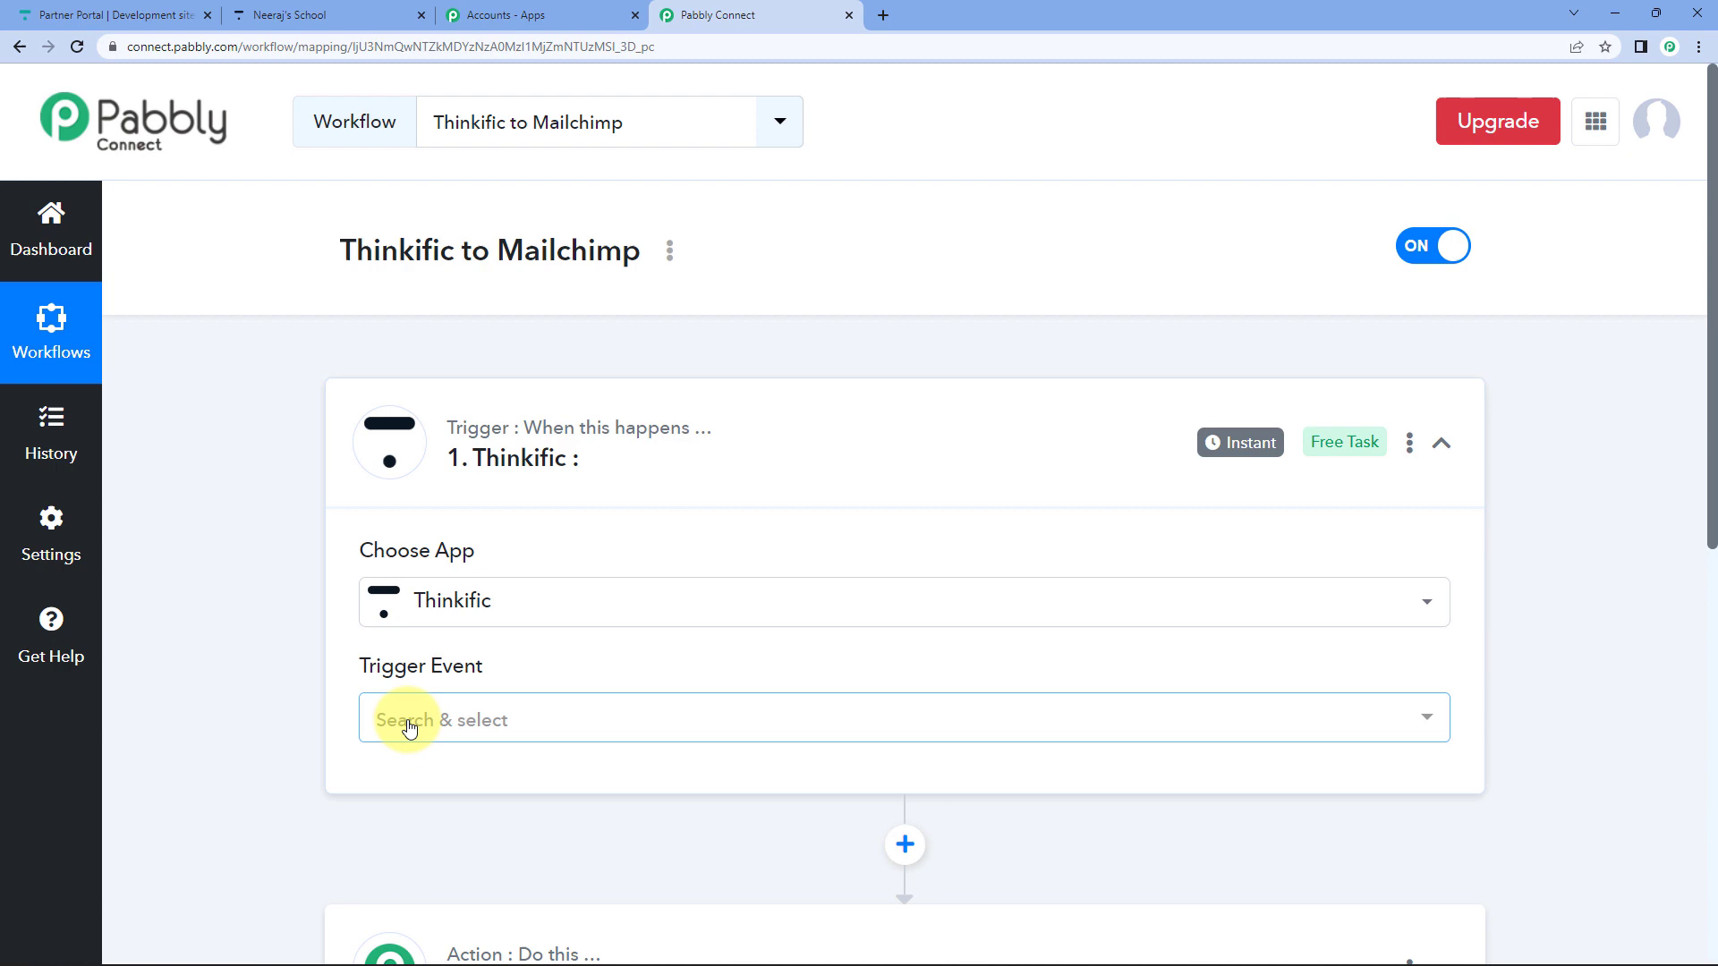
left_click(410, 720)
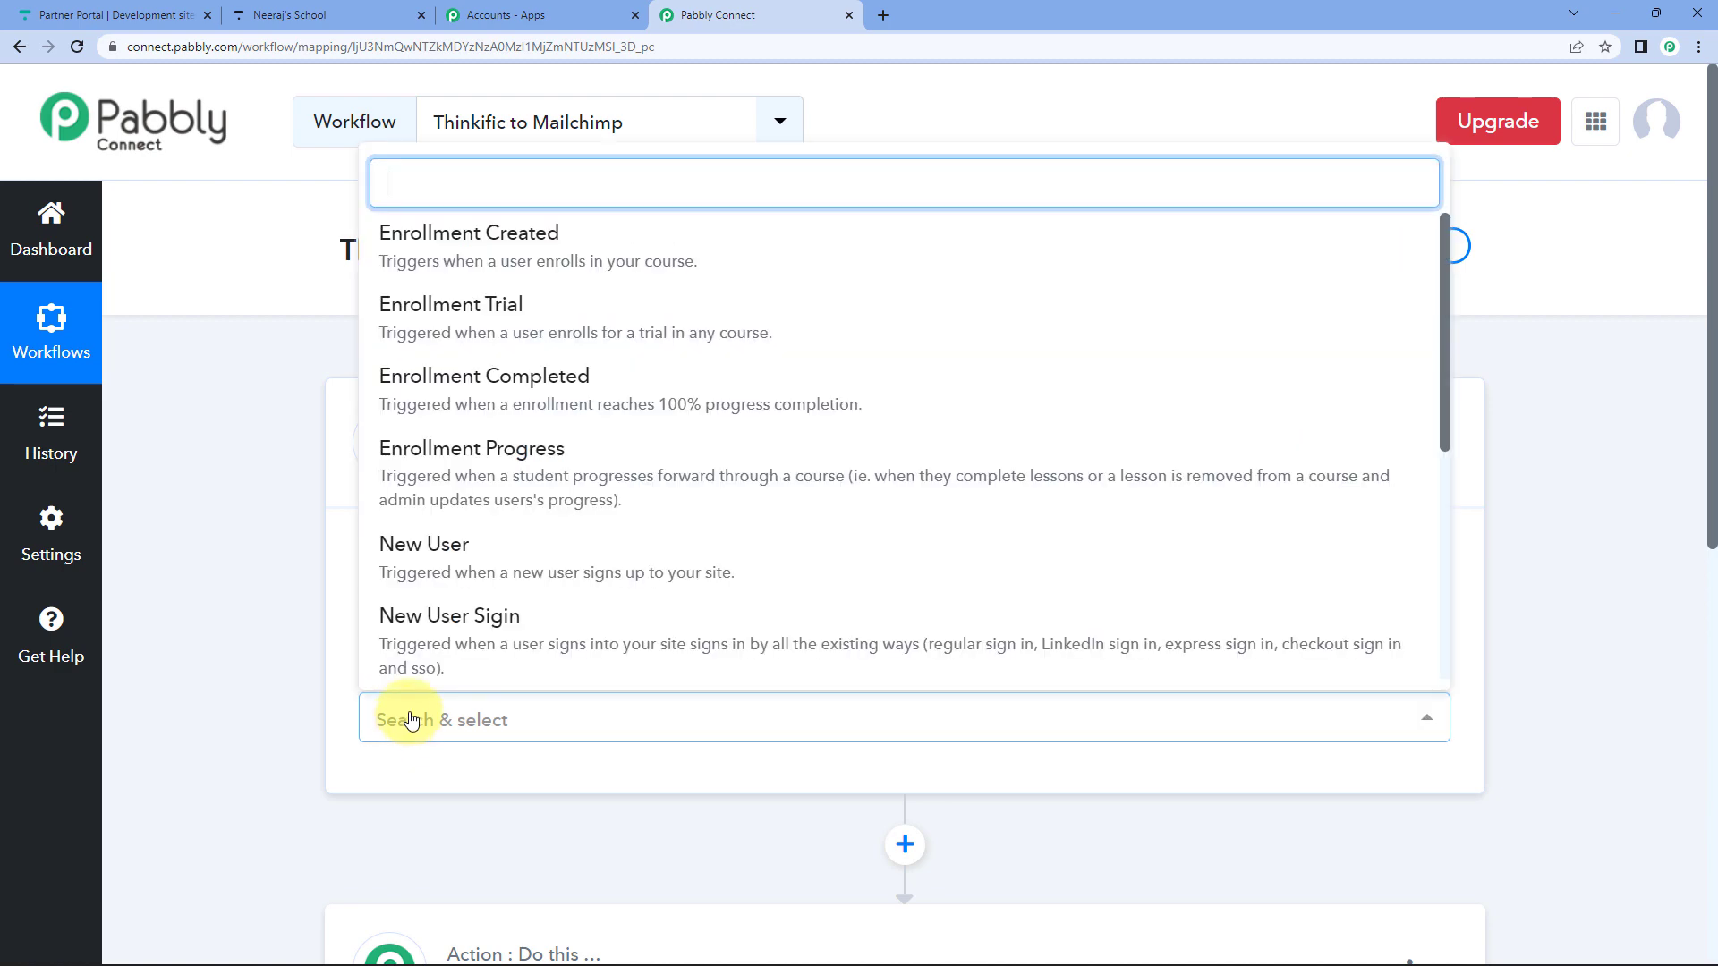
left_click(562, 580)
Copy the trigger's webhook URL to await a response, and highlight the Thinkific setup instructions.
scroll(609, 558, "down", 5)
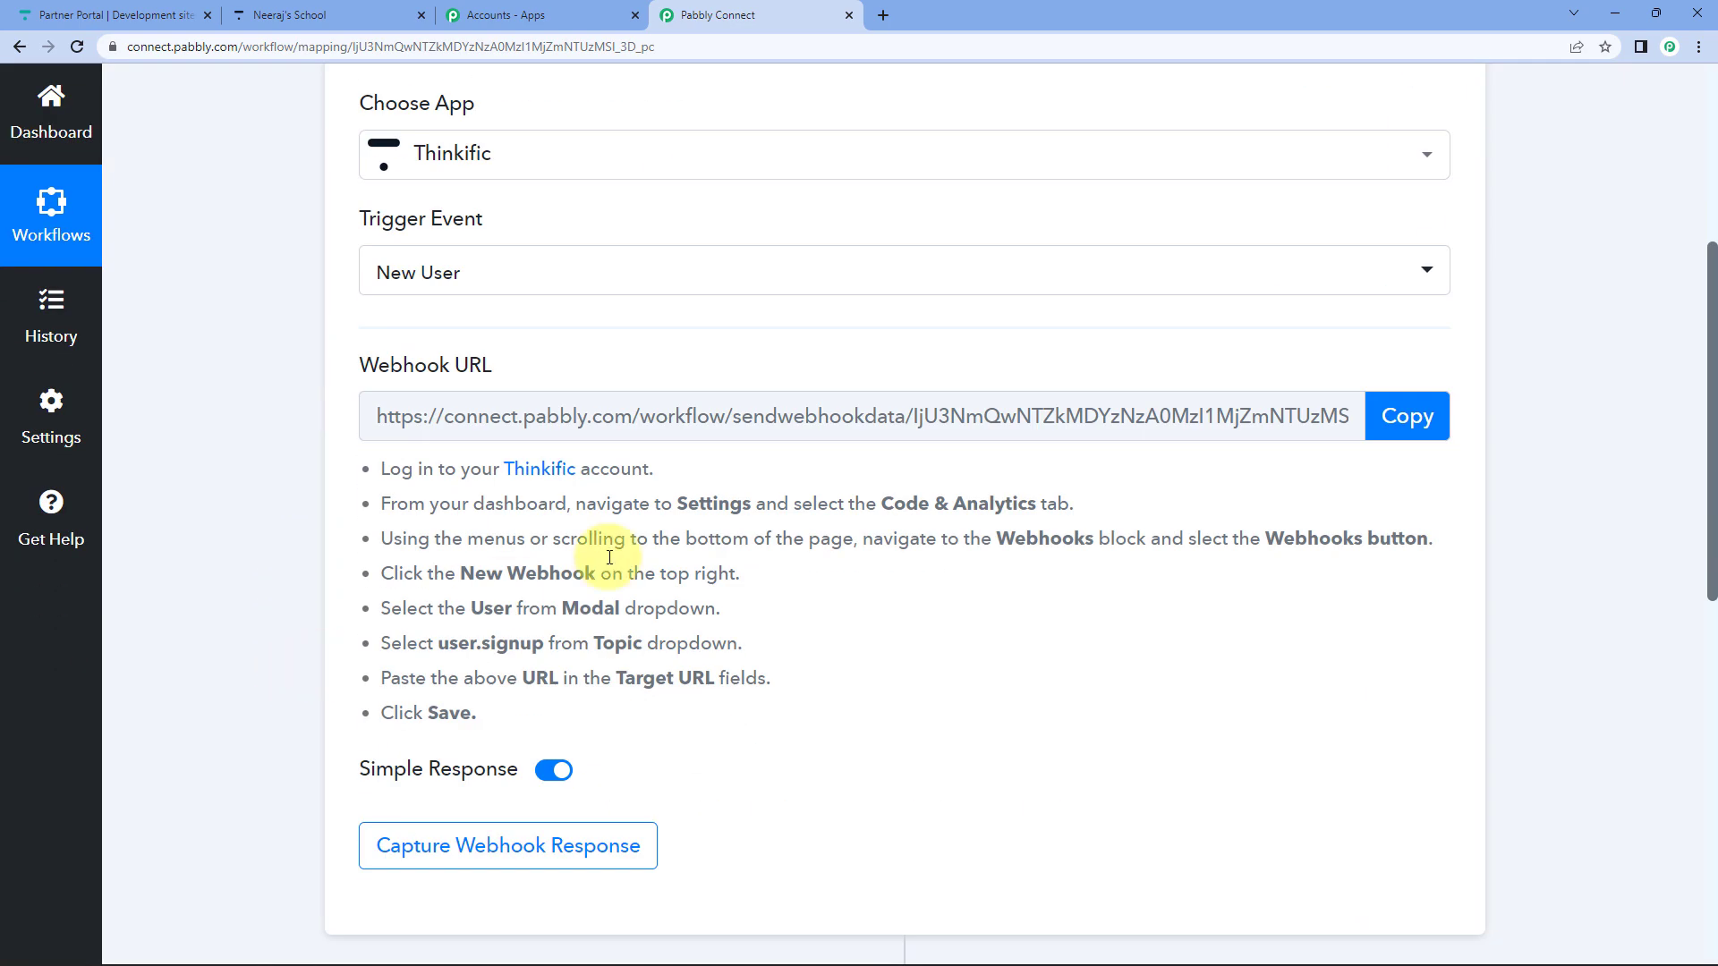
left_click(1401, 417)
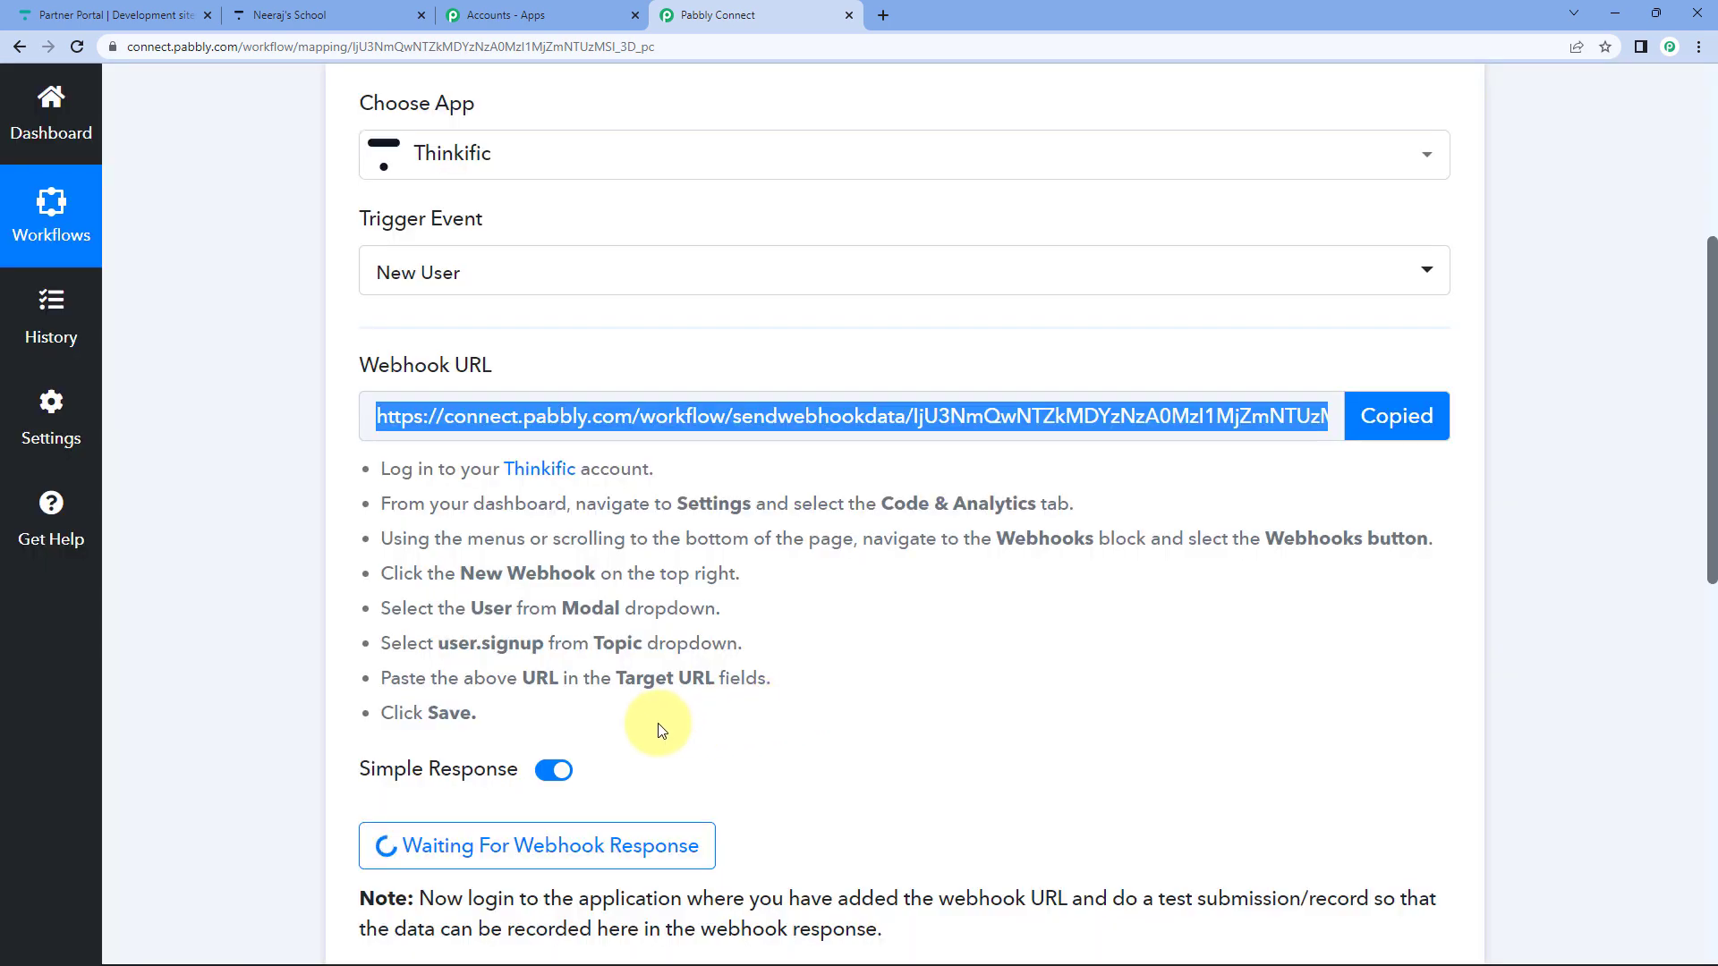
left_click_drag(657, 713, 325, 469)
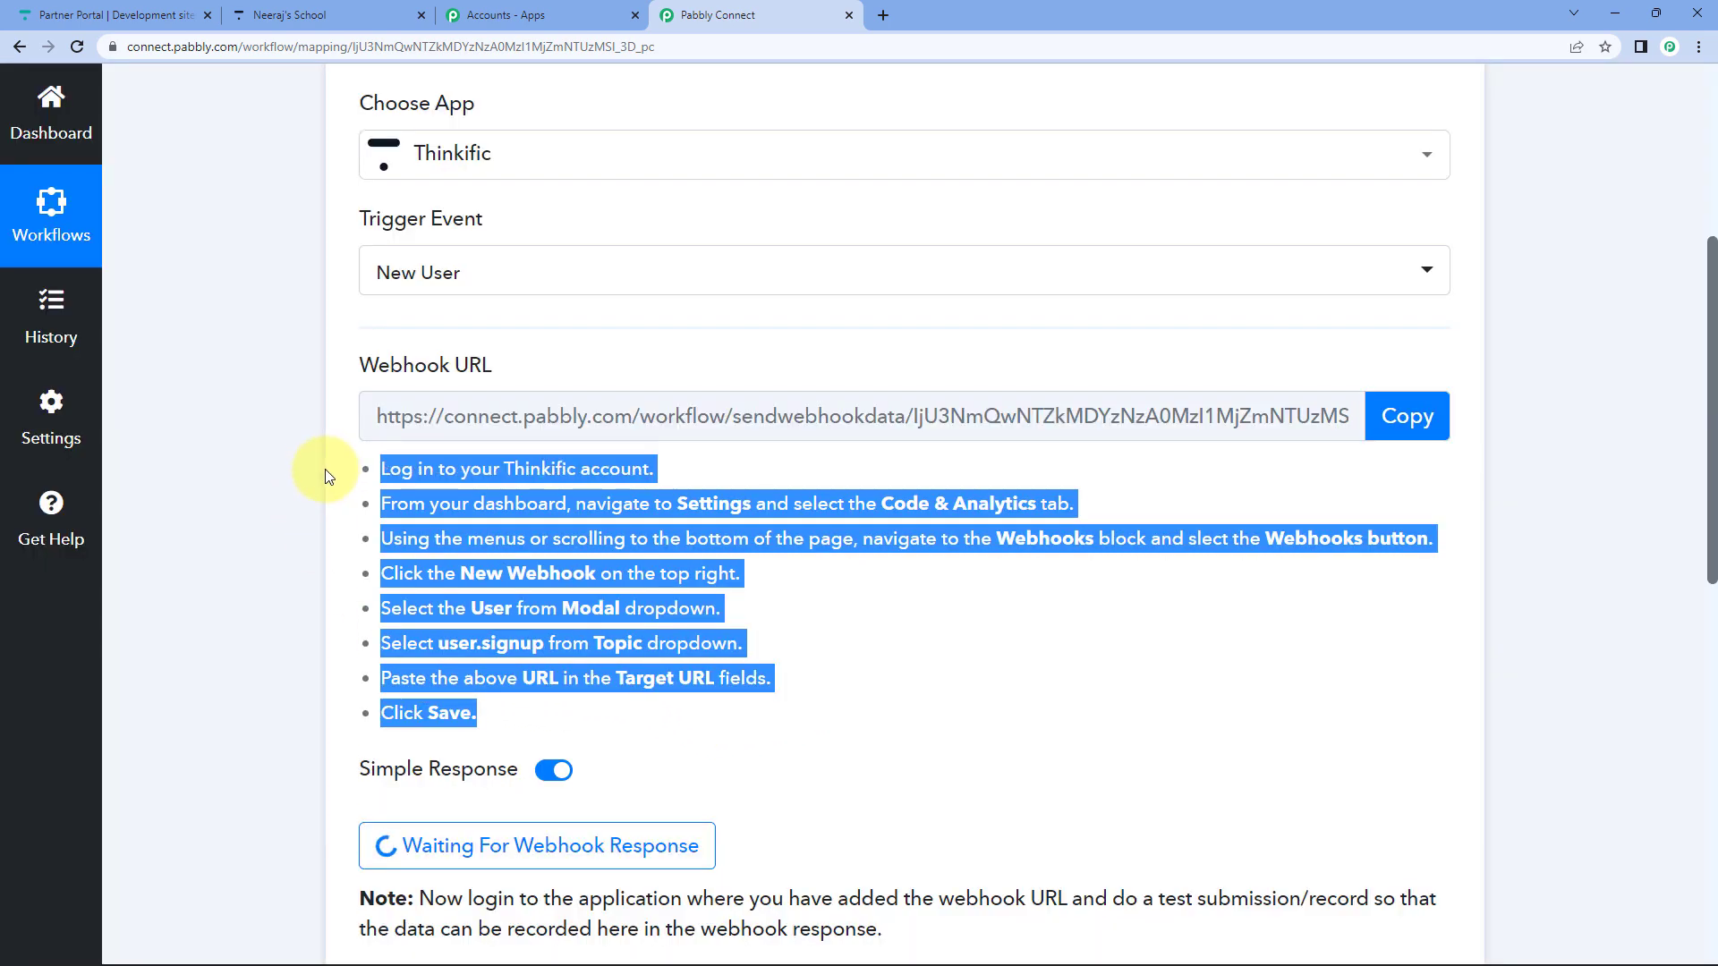
left_click(279, 465)
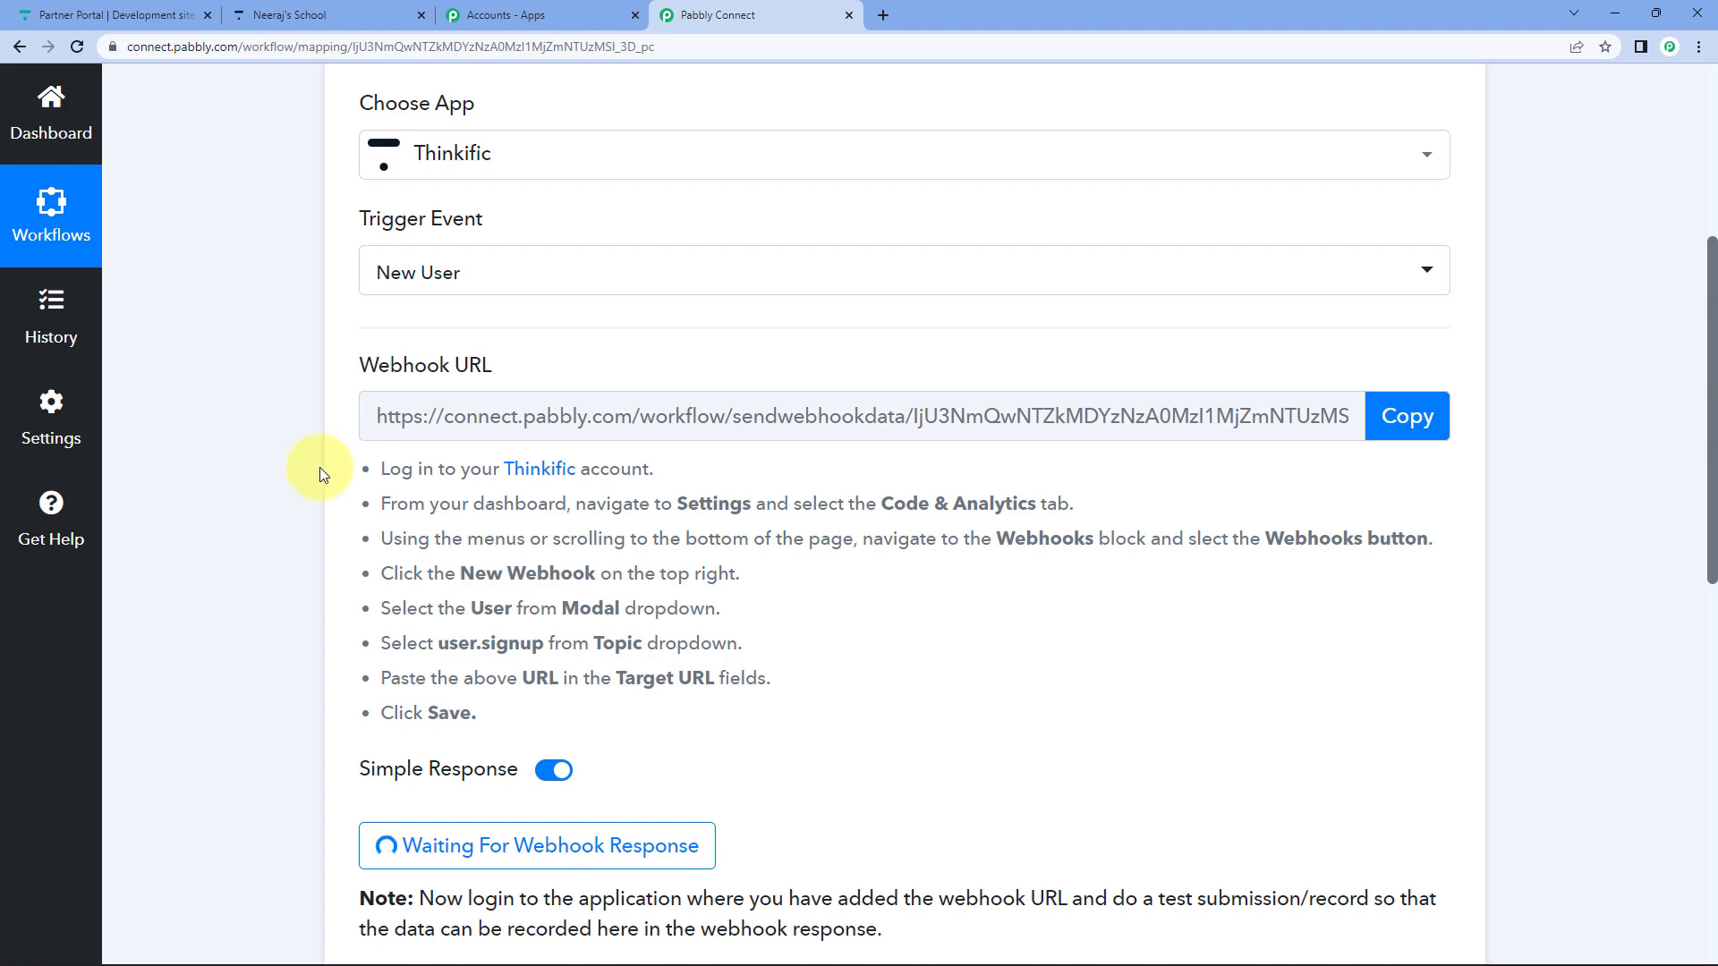
Open Thinkific Settings > Code & analytics > Webhooks and go to the webhooks management page.
left_click(276, 18)
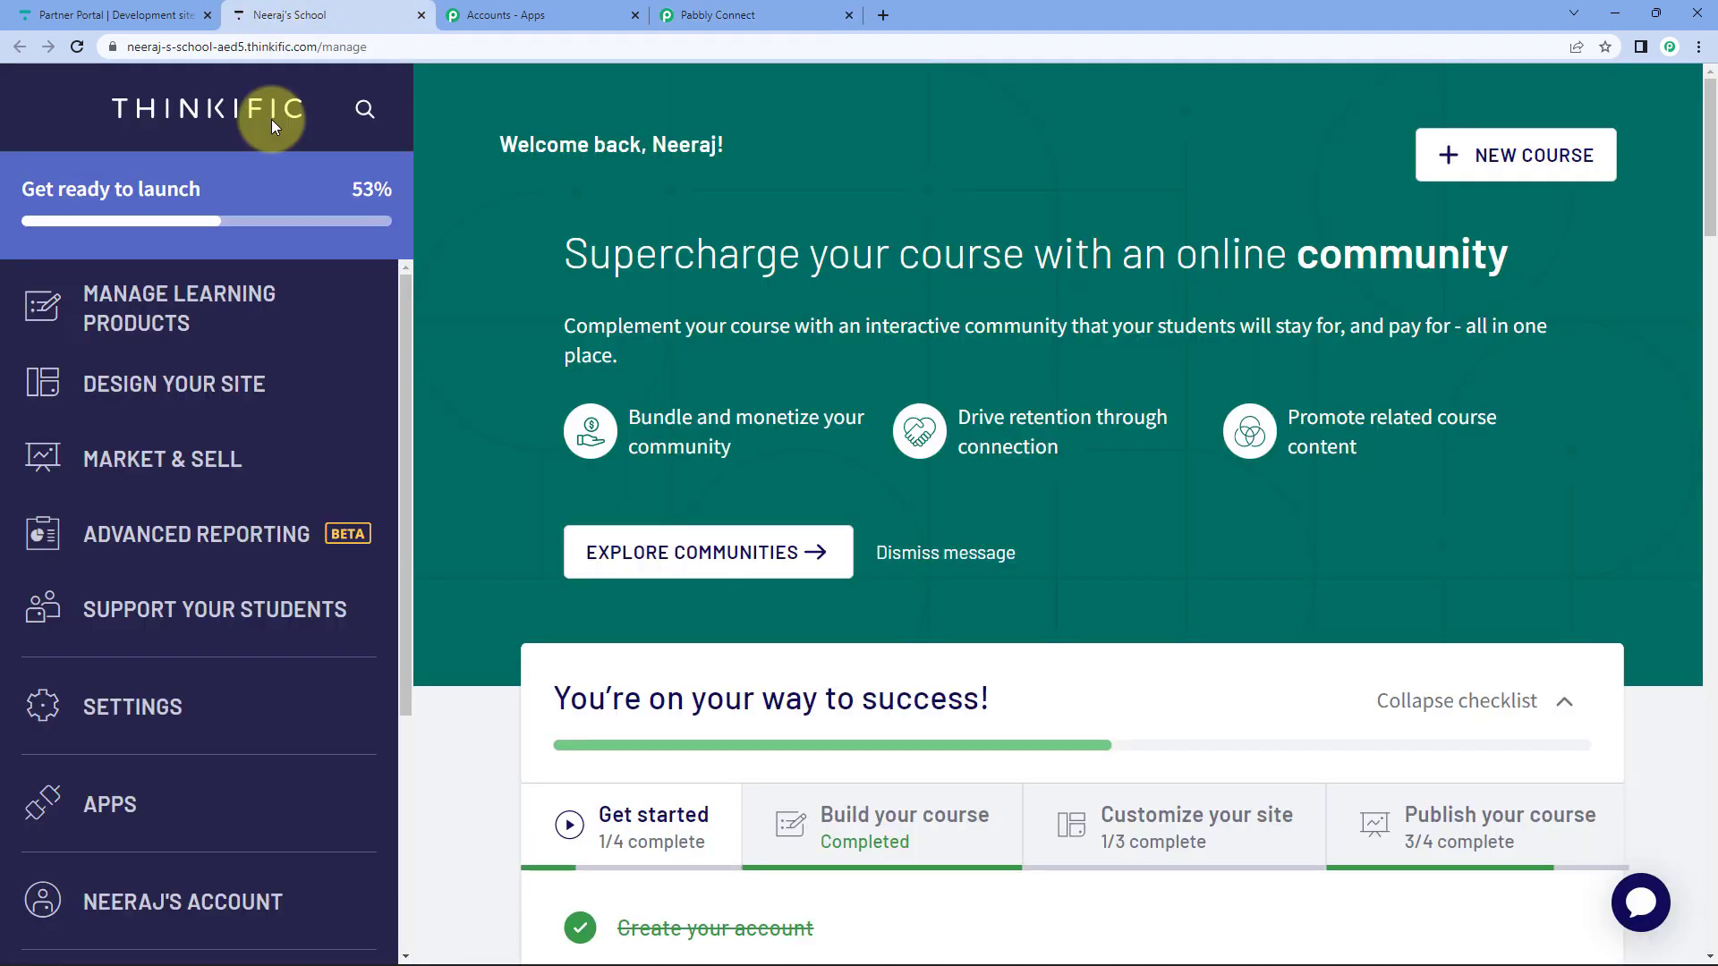
left_click(140, 711)
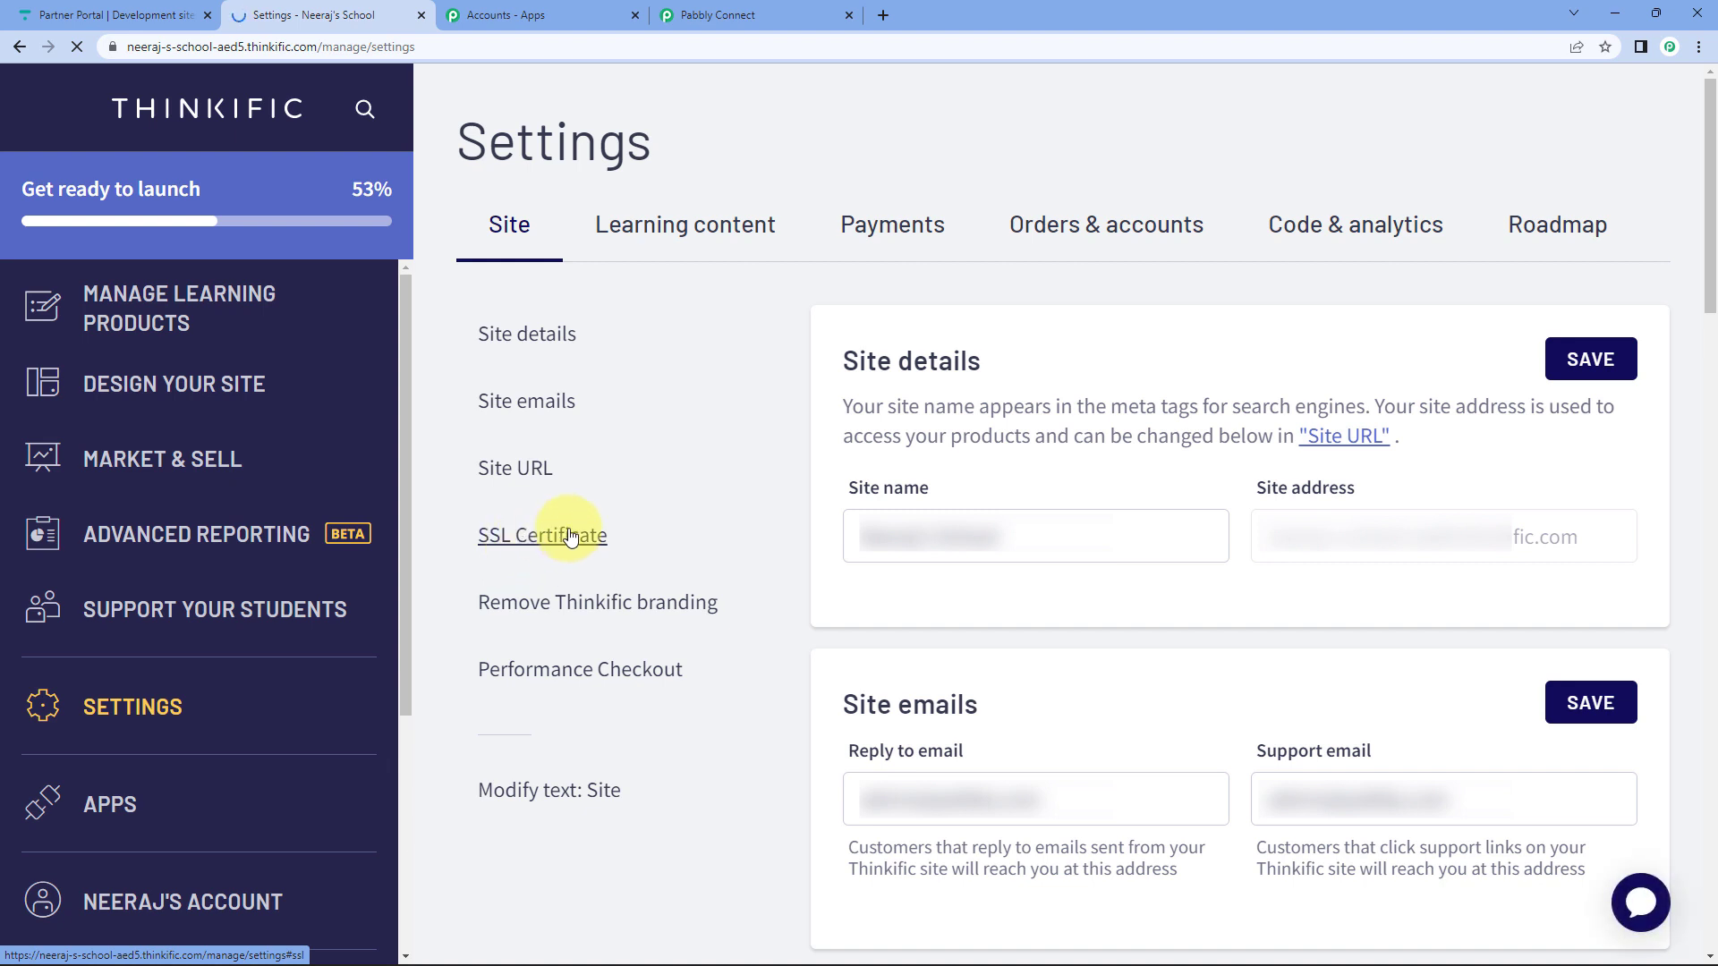
left_click(1369, 232)
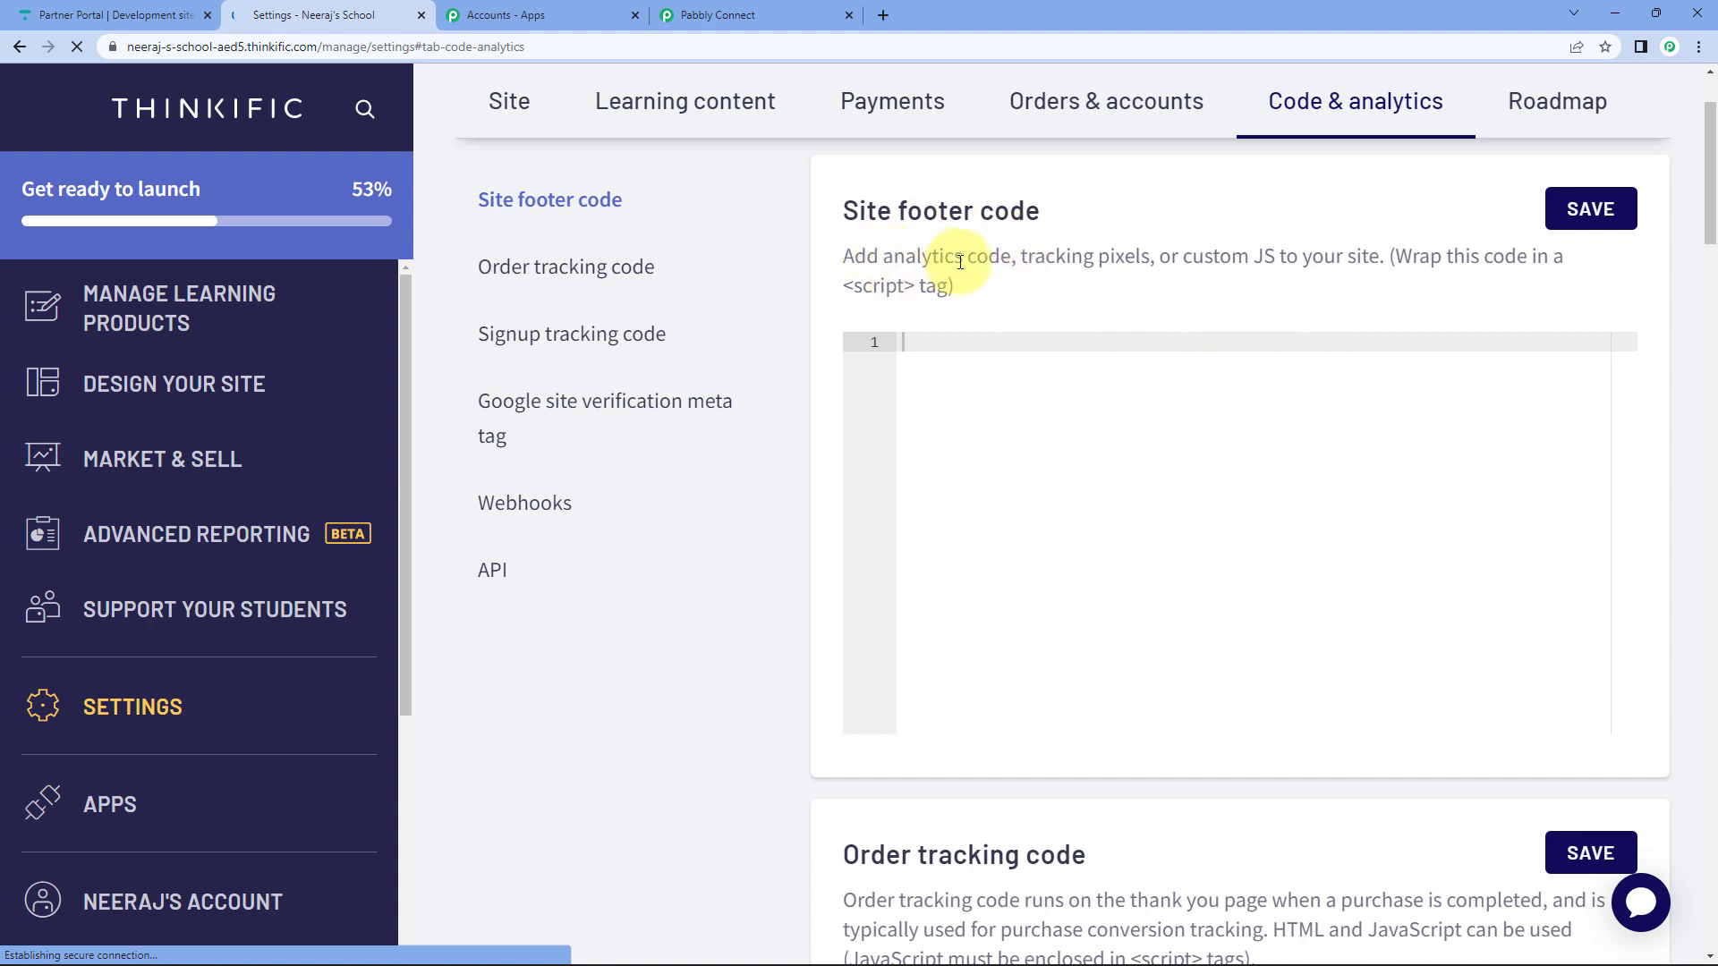
left_click(555, 508)
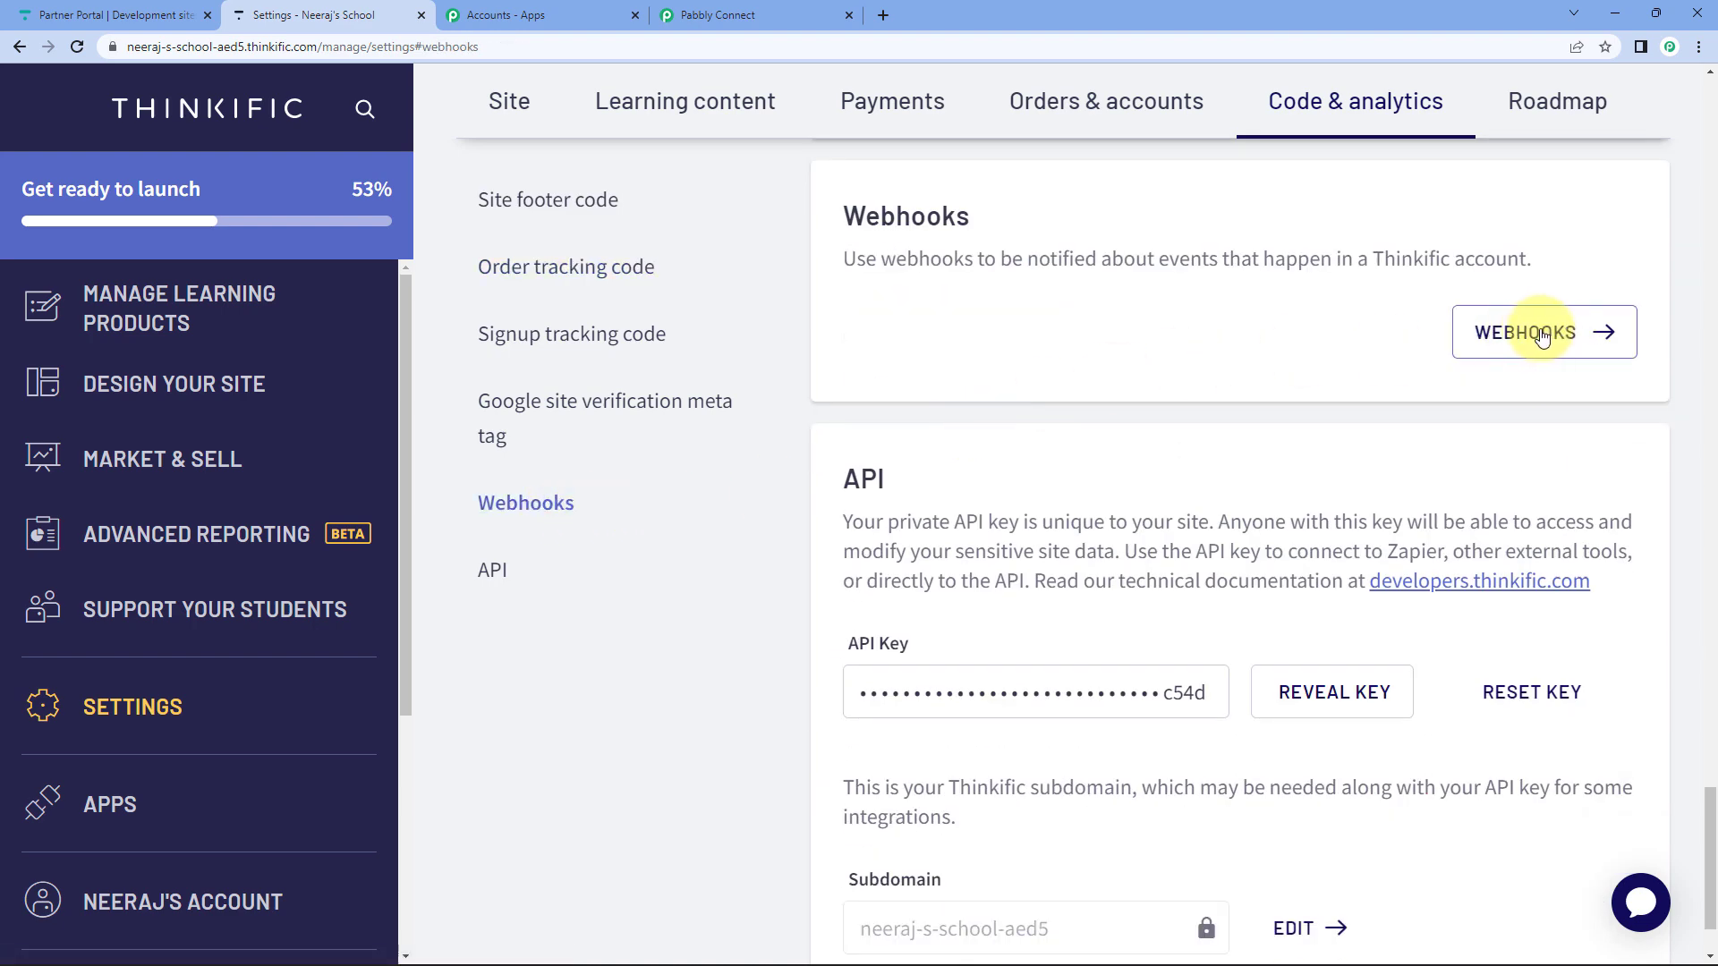
left_click(1543, 339)
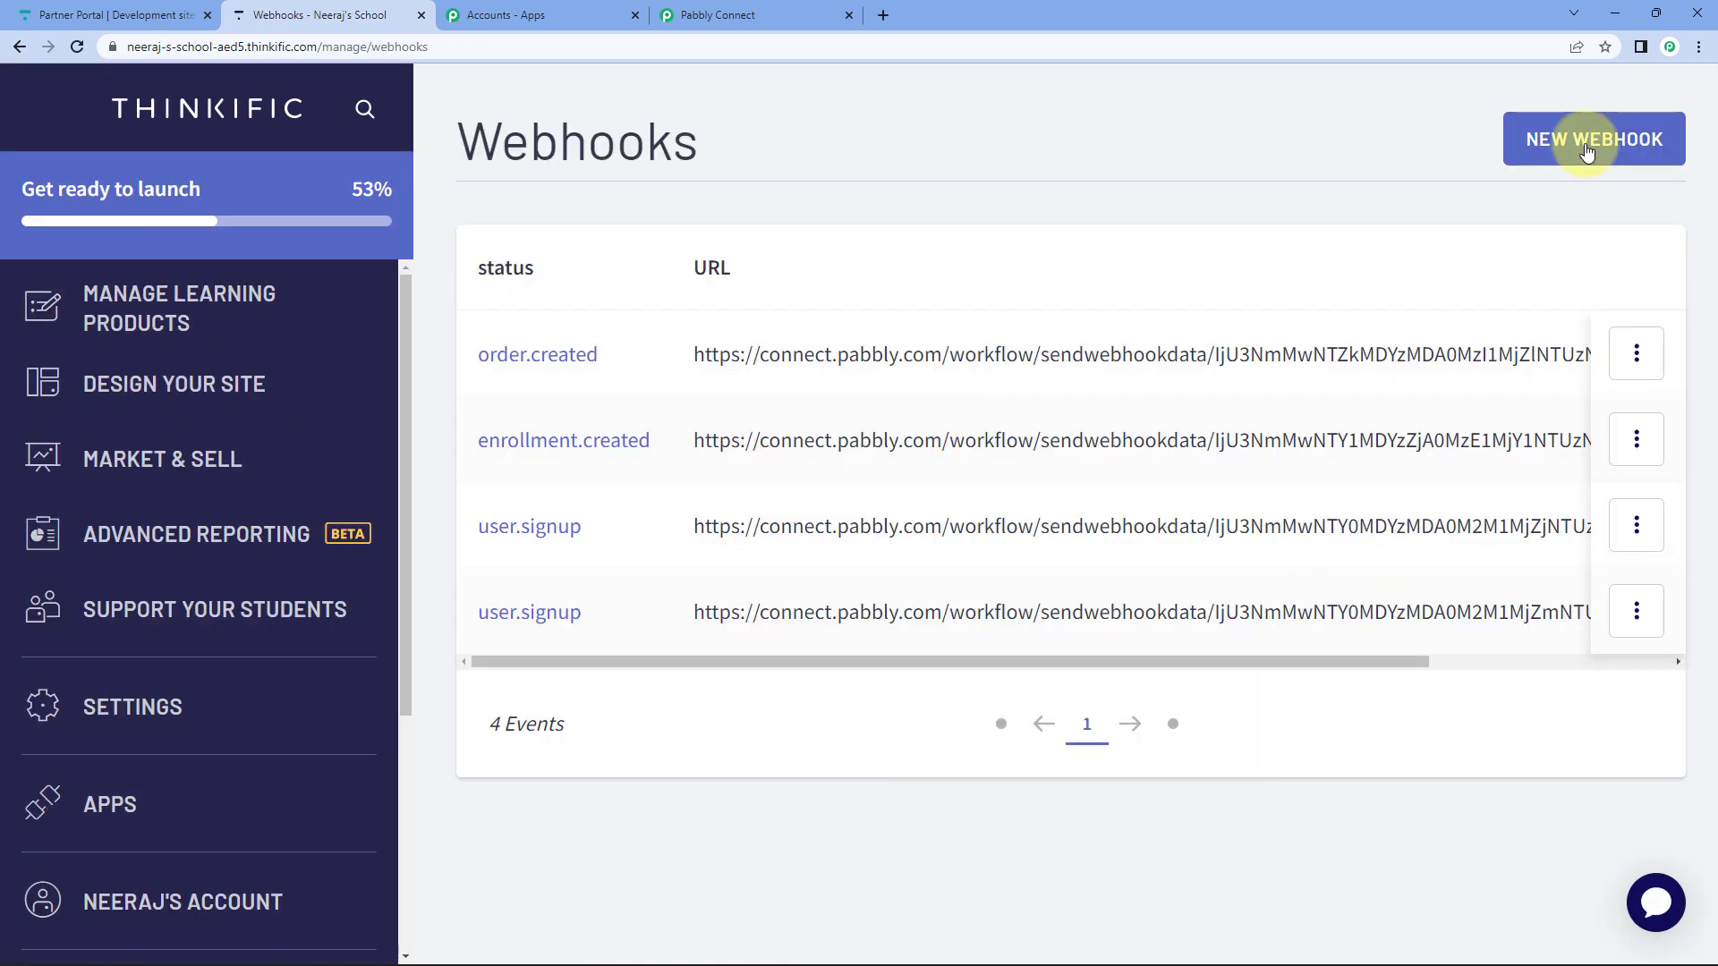
Start a new Thinkific webhook with model User and topic user.signup.
left_click(1586, 143)
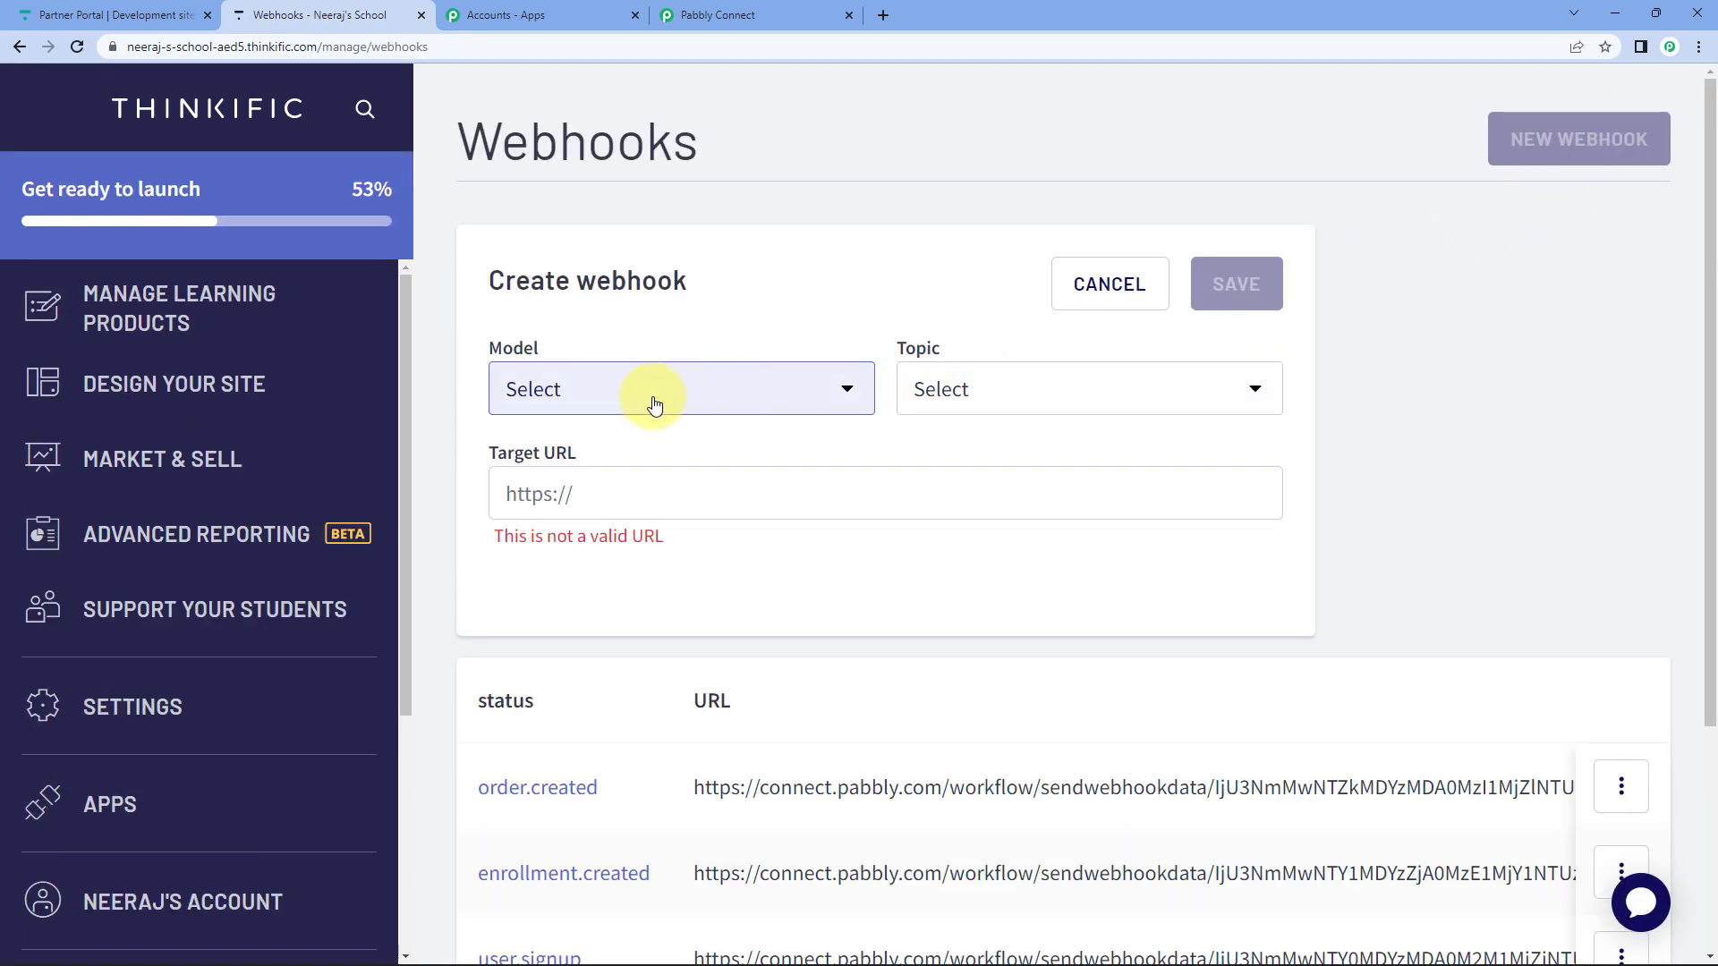
left_click(583, 393)
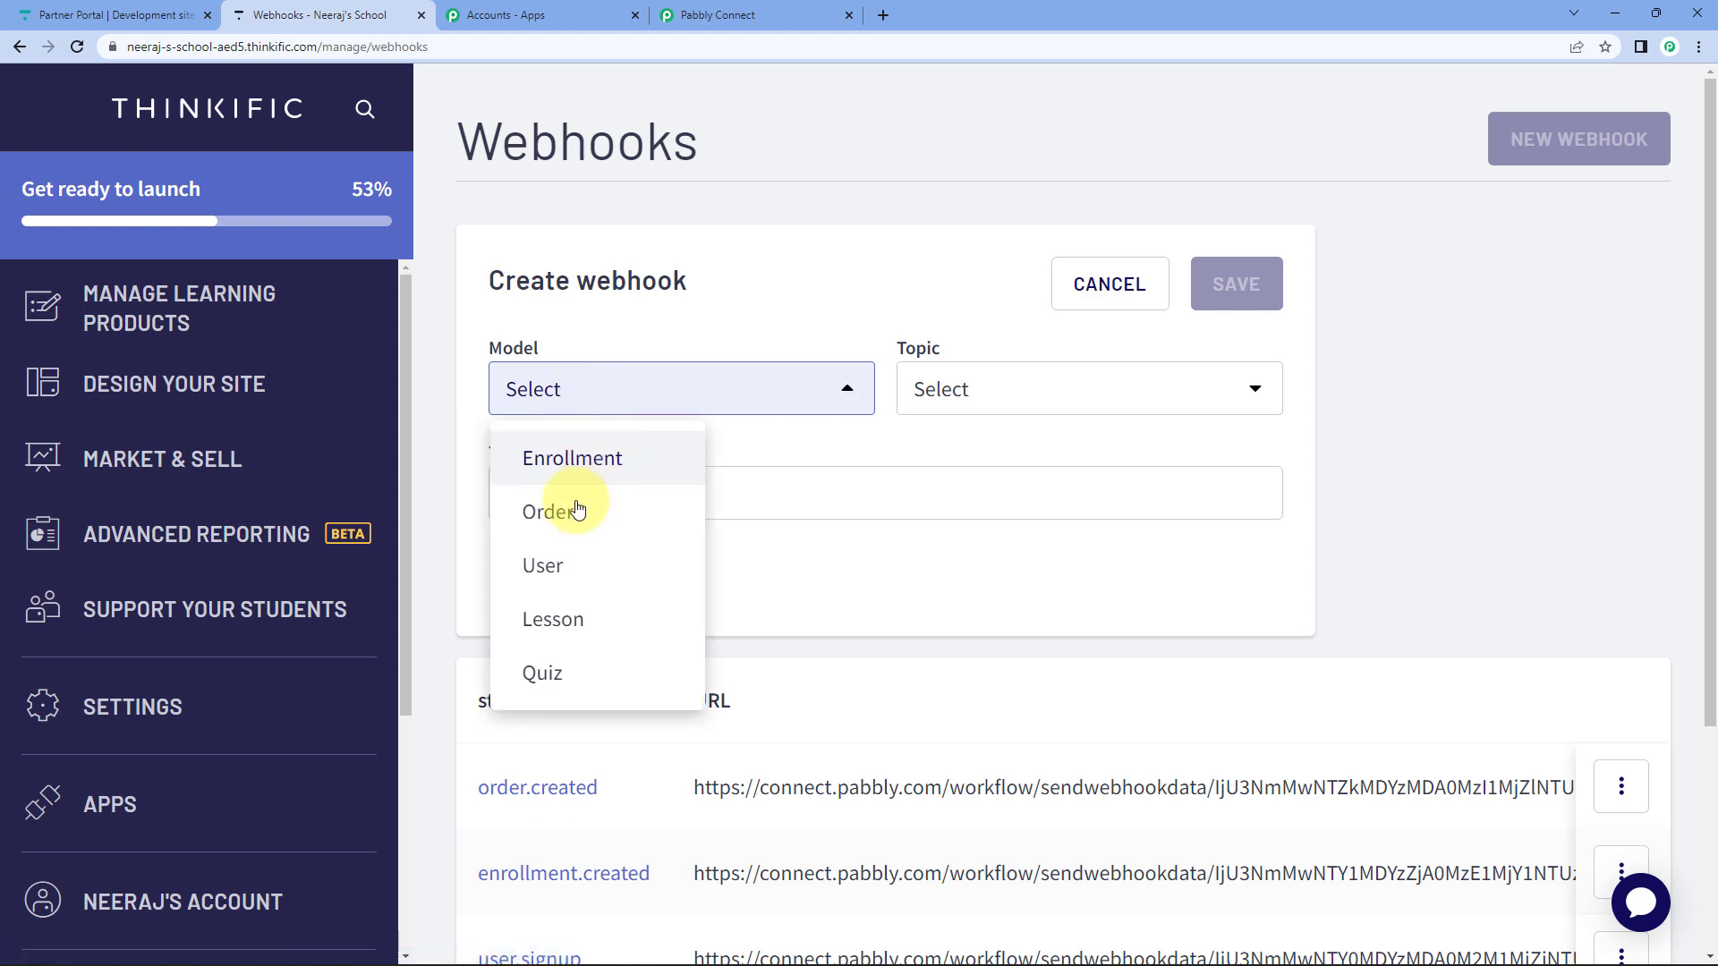
left_click(536, 564)
left_click(1053, 411)
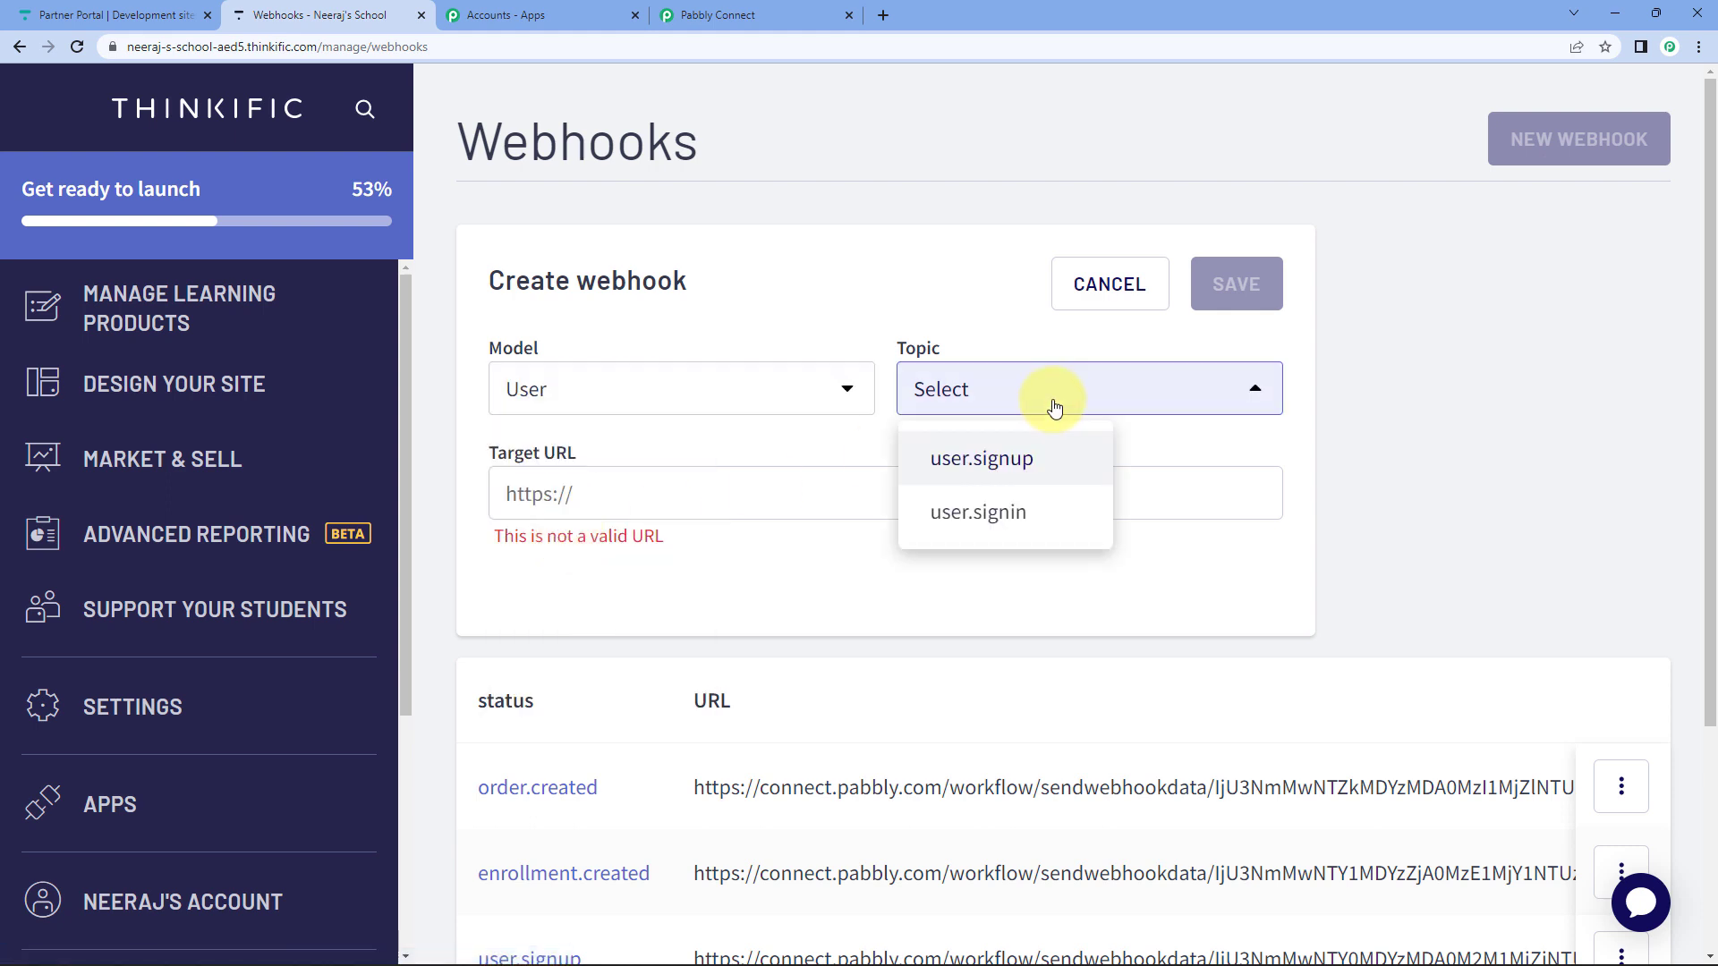
left_click(994, 476)
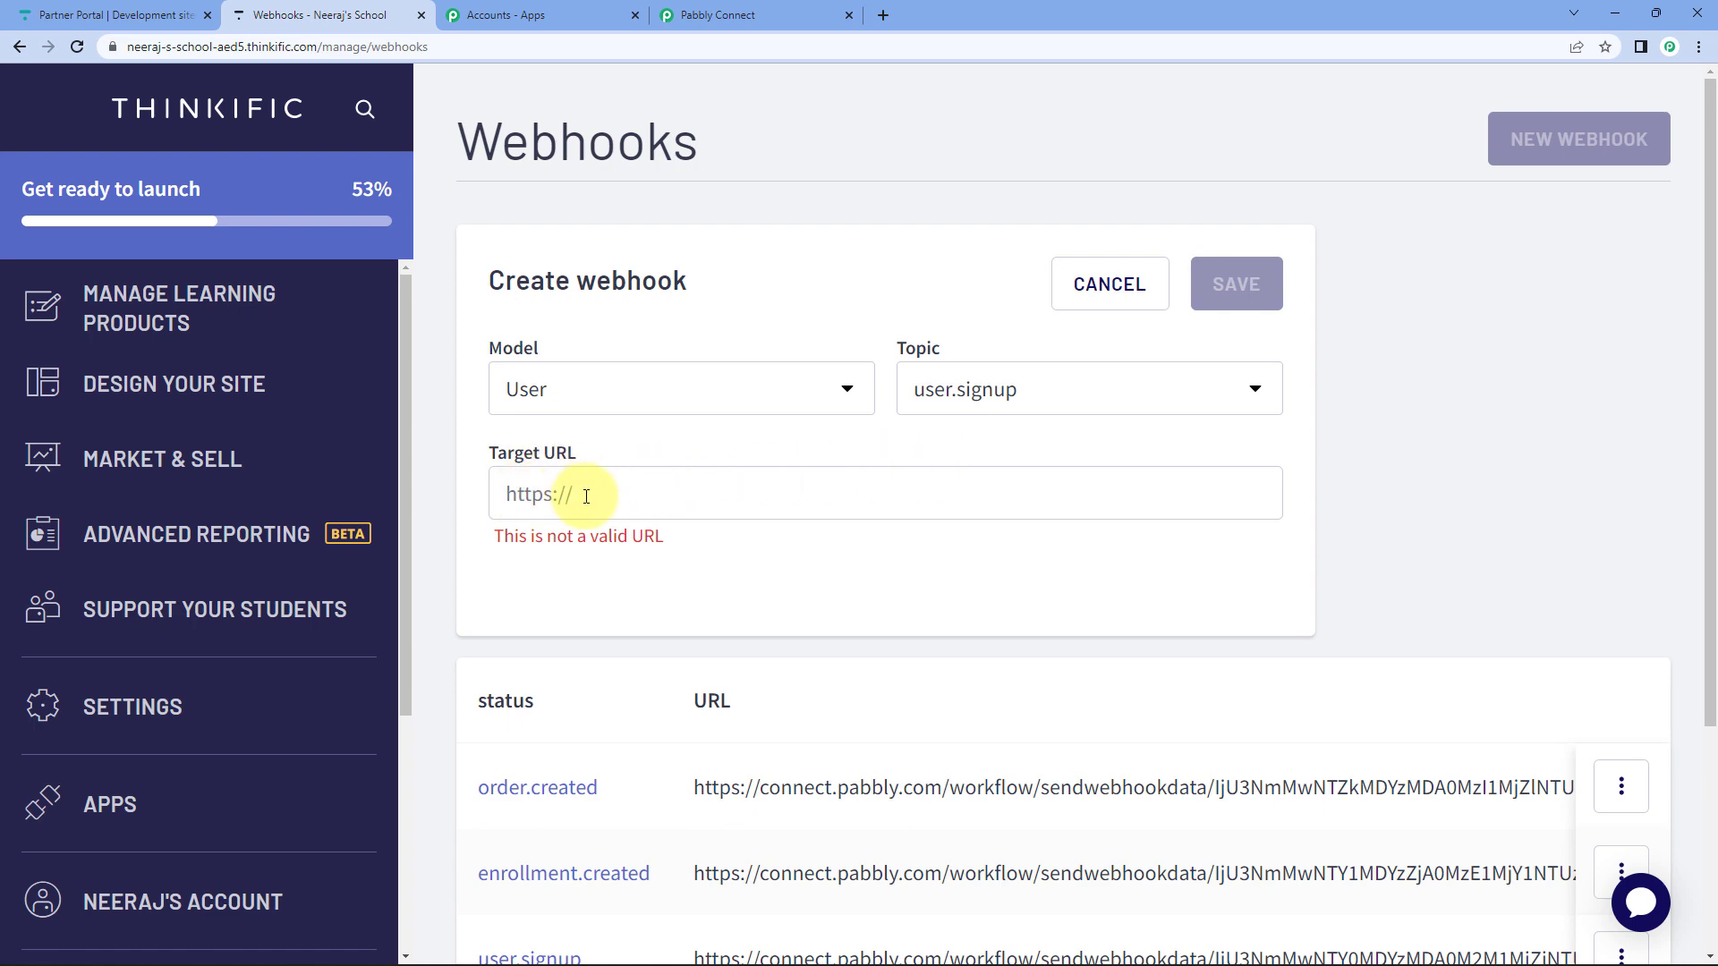
Paste the Pabbly Connect webhook URL as the Target URL and save the webhook.
left_click(711, 15)
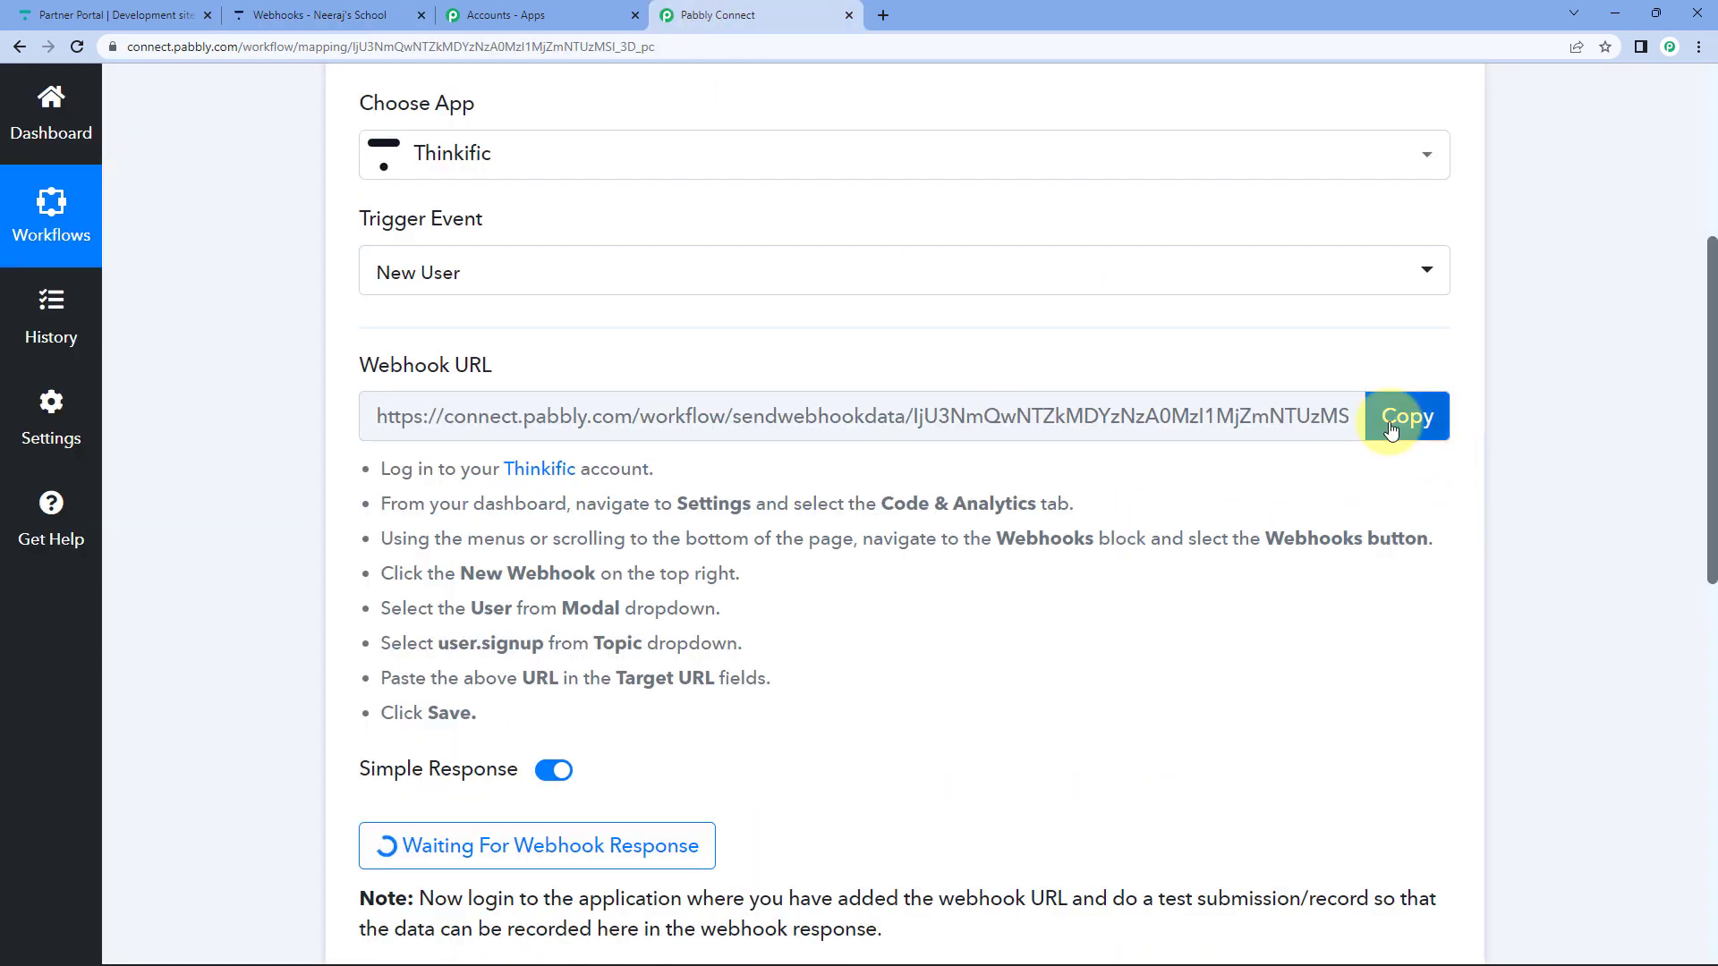
left_click(1392, 430)
left_click(320, 14)
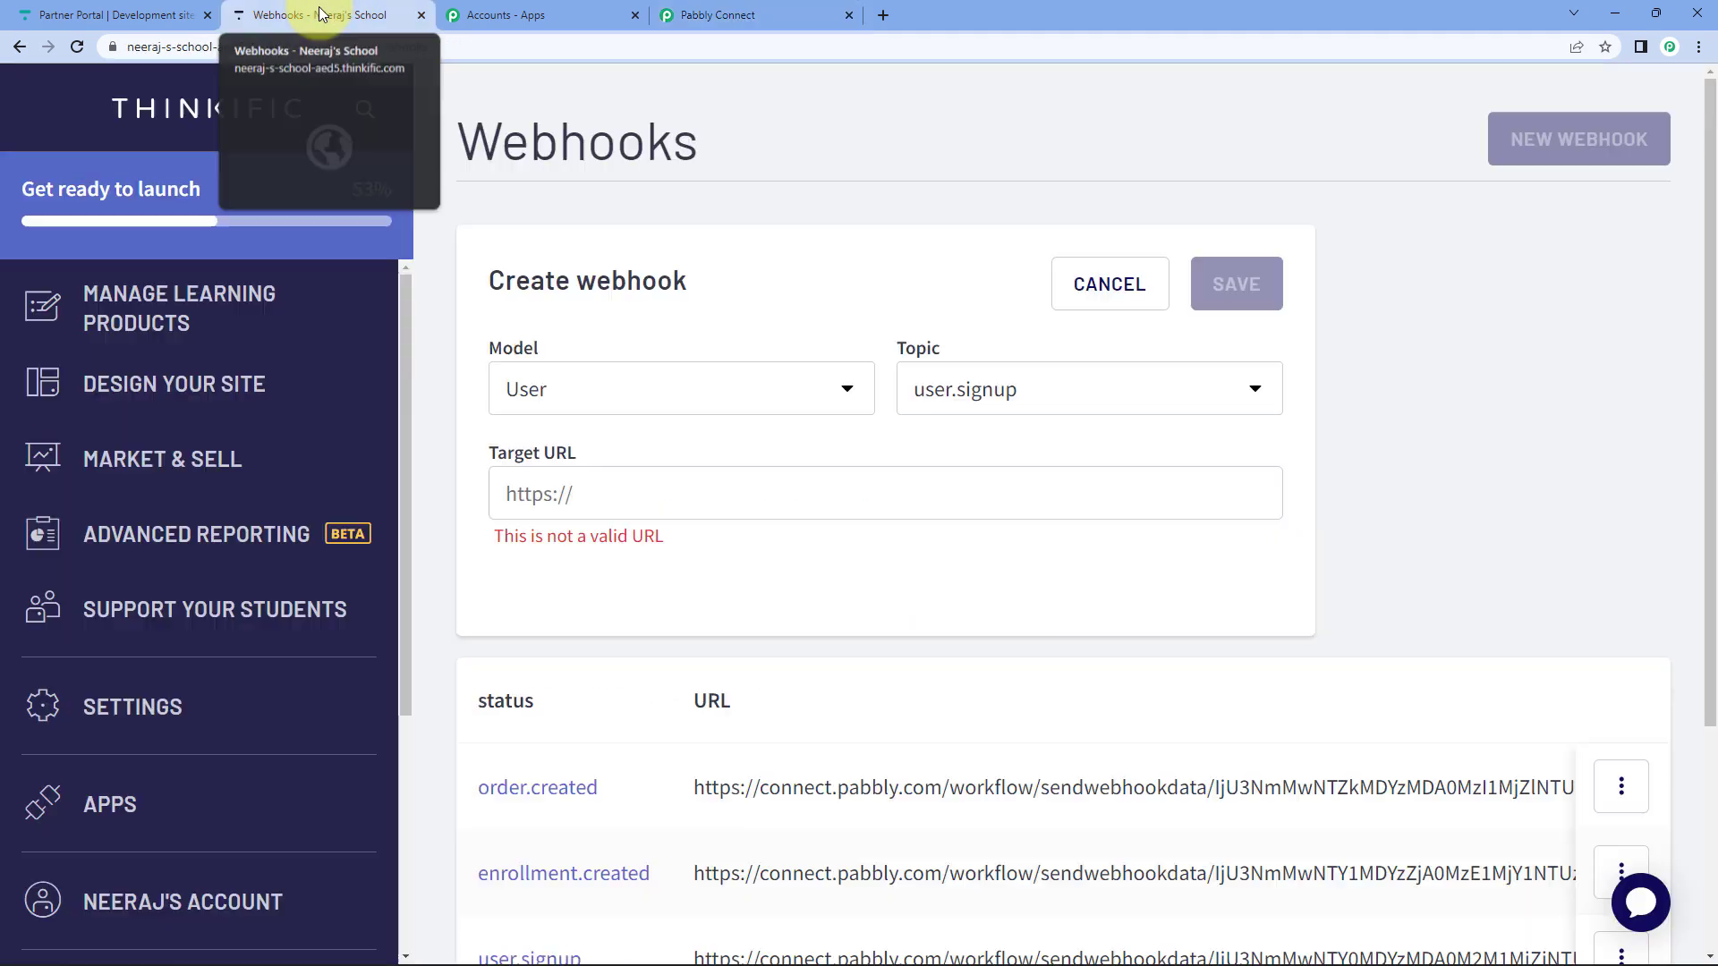
left_click(720, 491)
key("ctrl+v")
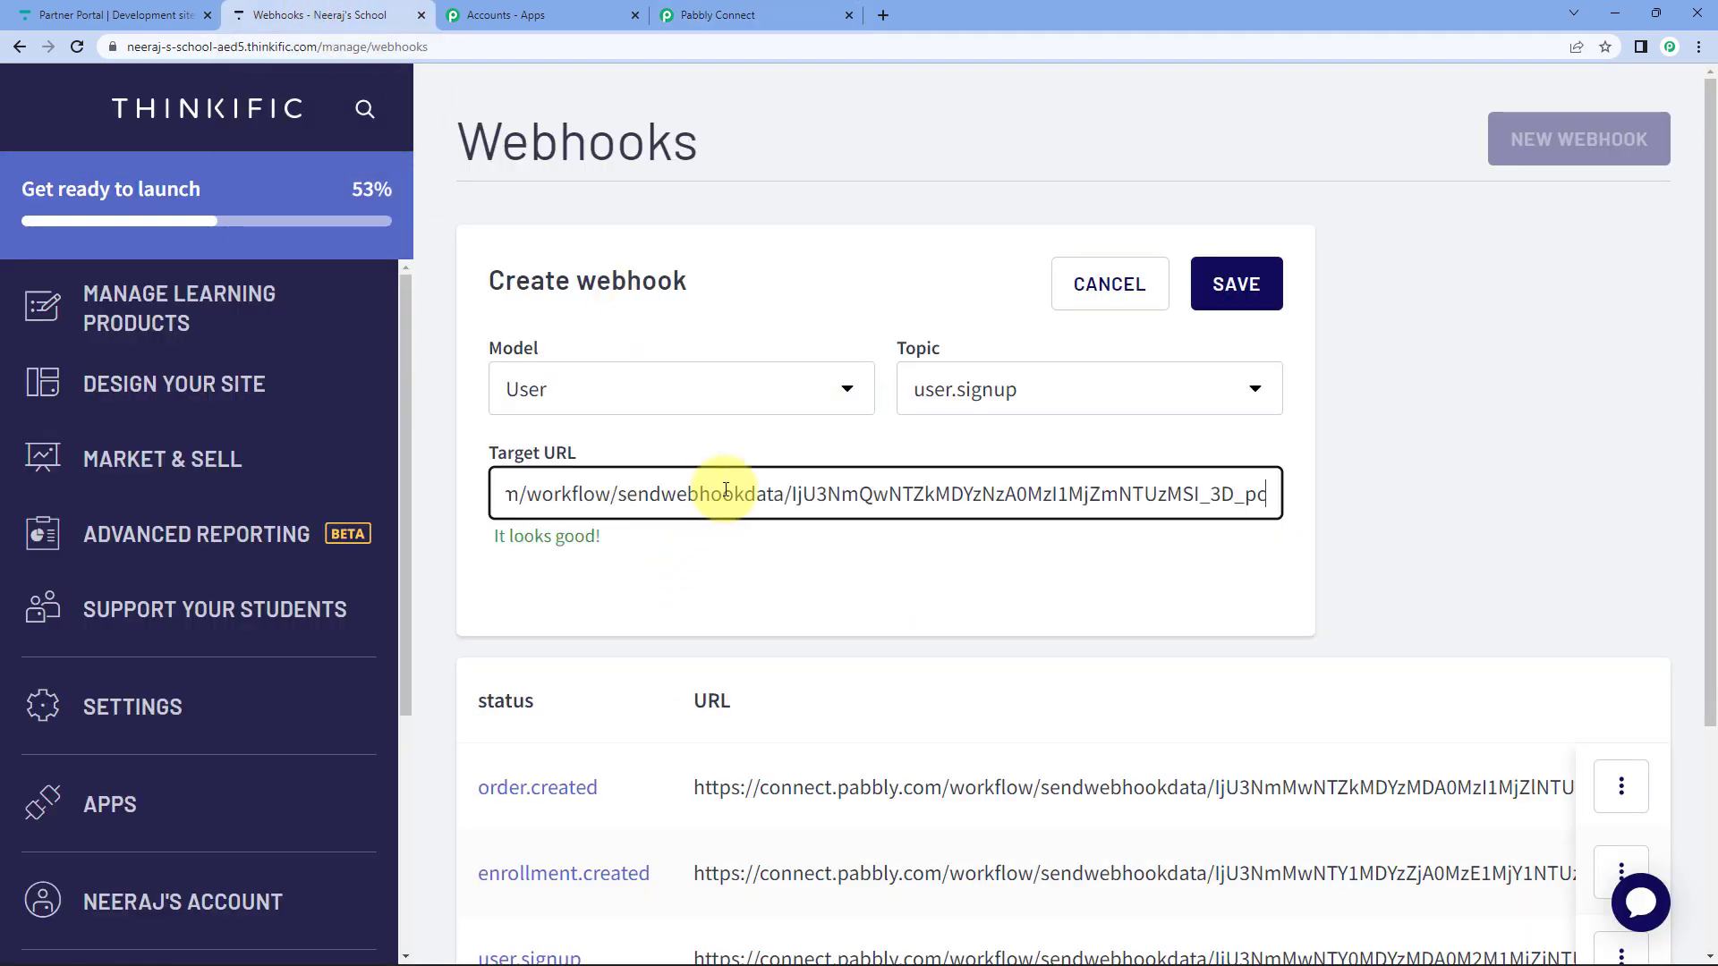
left_click(1252, 301)
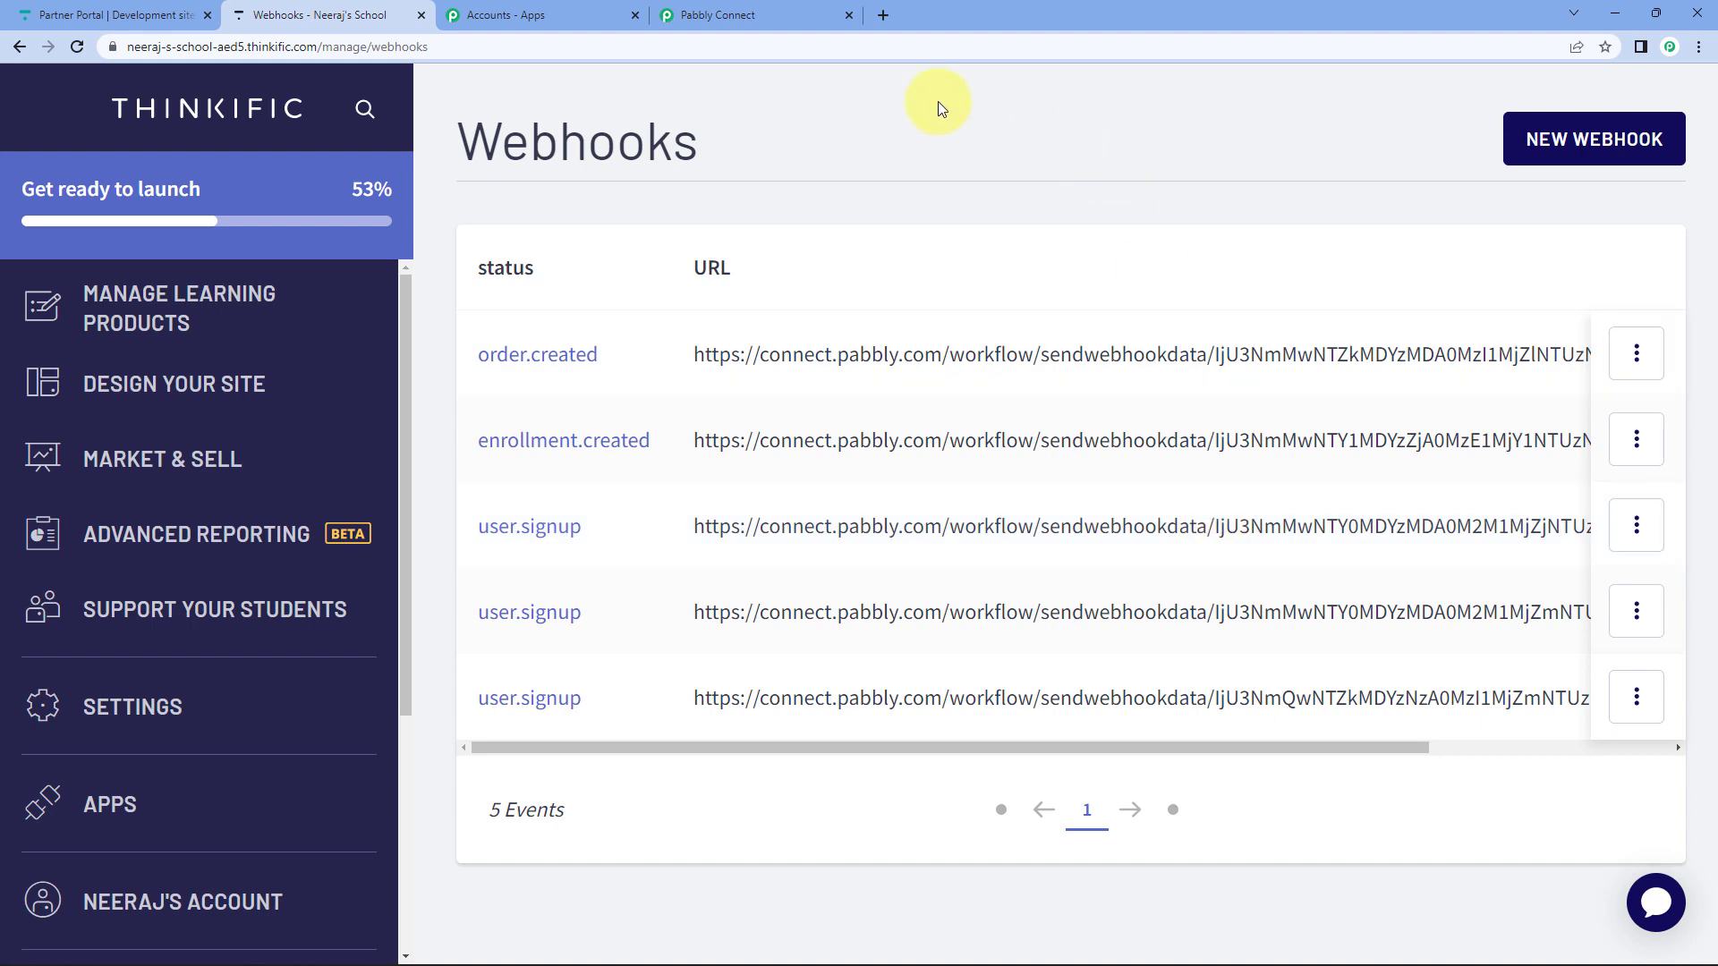
Back in Pabbly Connect, scroll to the waiting webhook response and highlight its testing note.
left_click(741, 18)
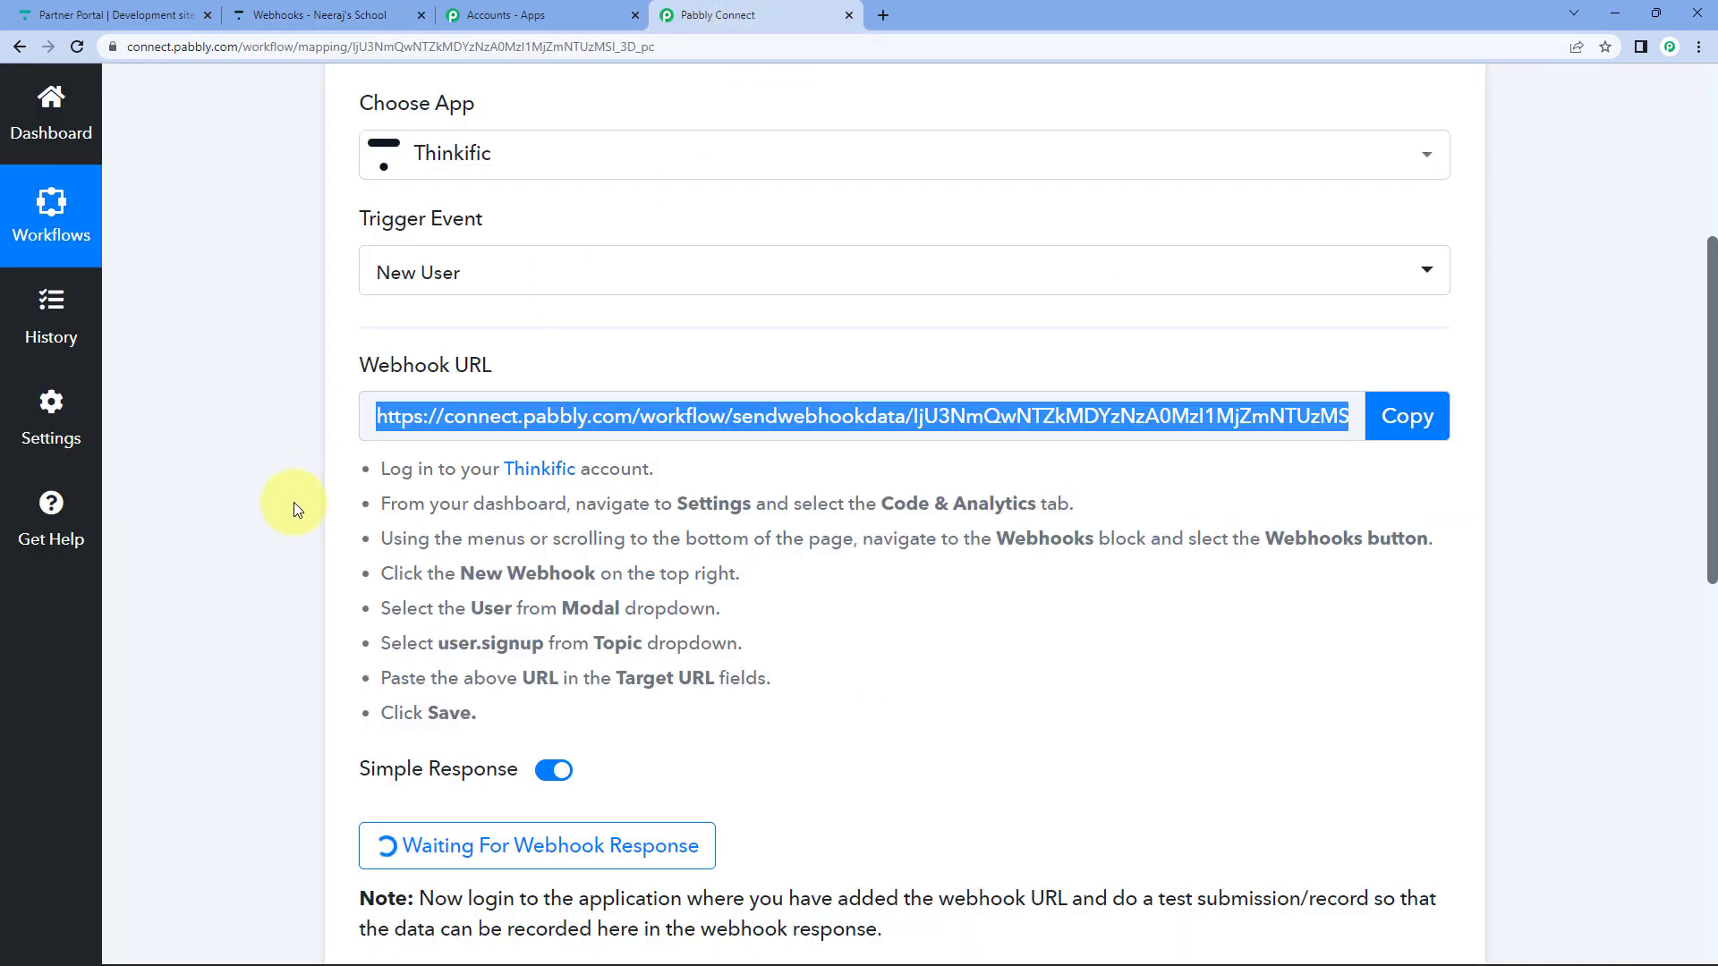
scroll(293, 374, "down", 5)
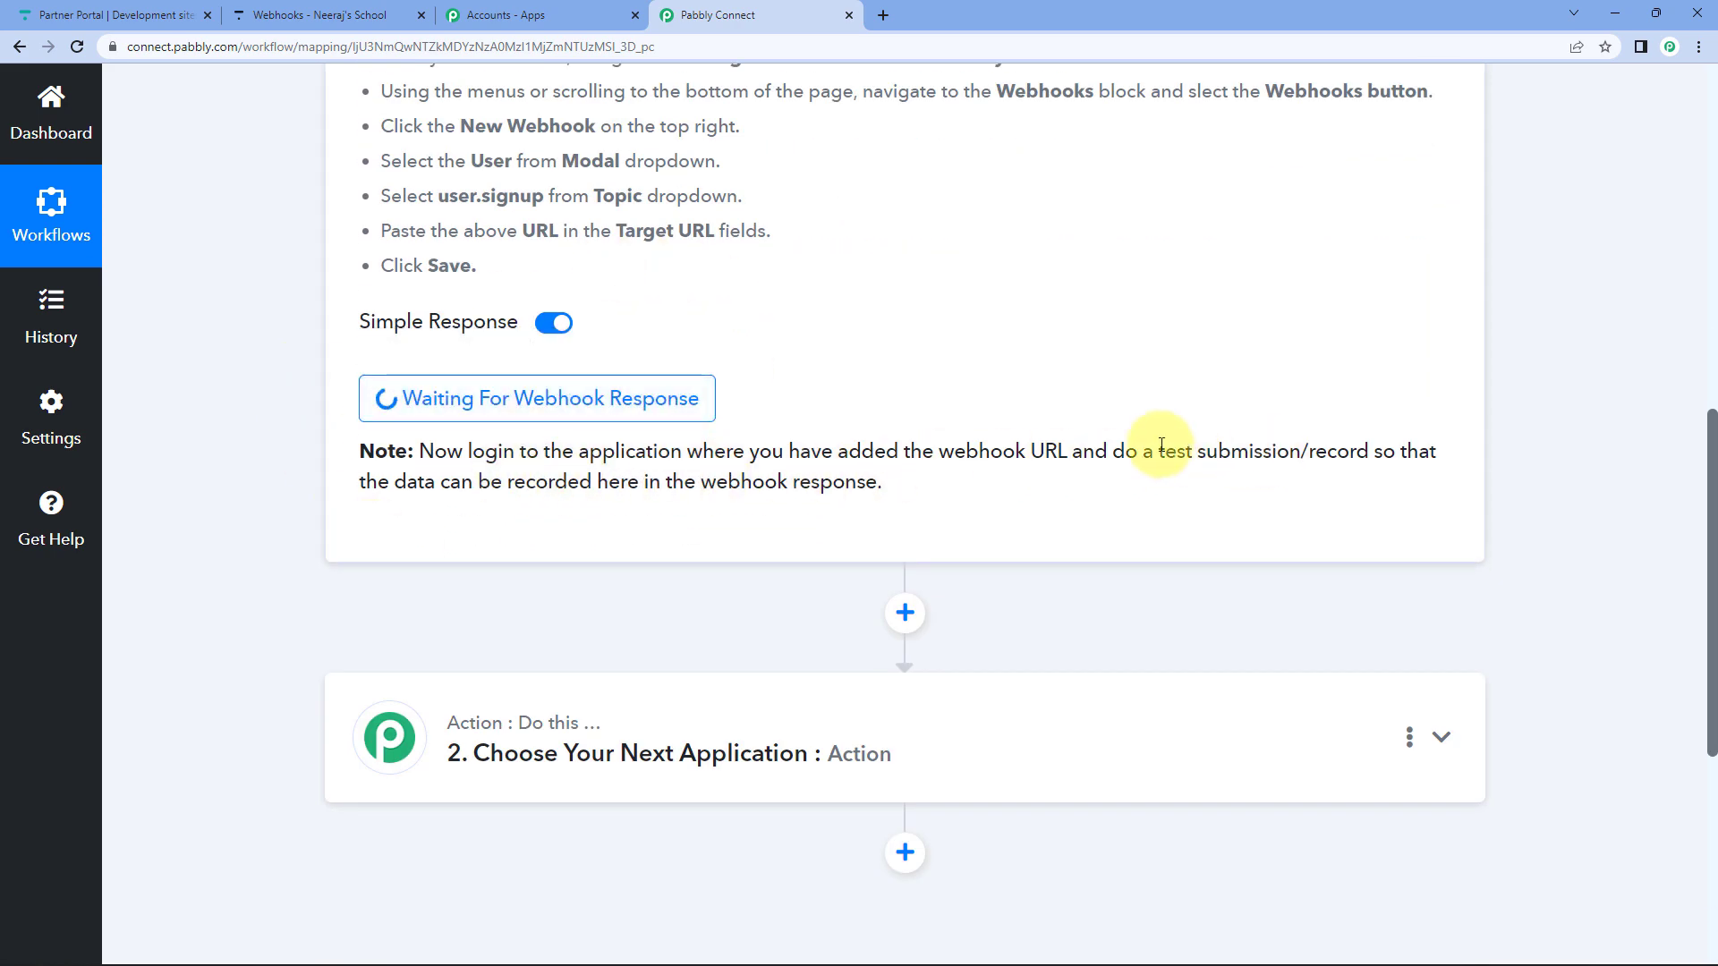
left_click_drag(1160, 452, 1436, 453)
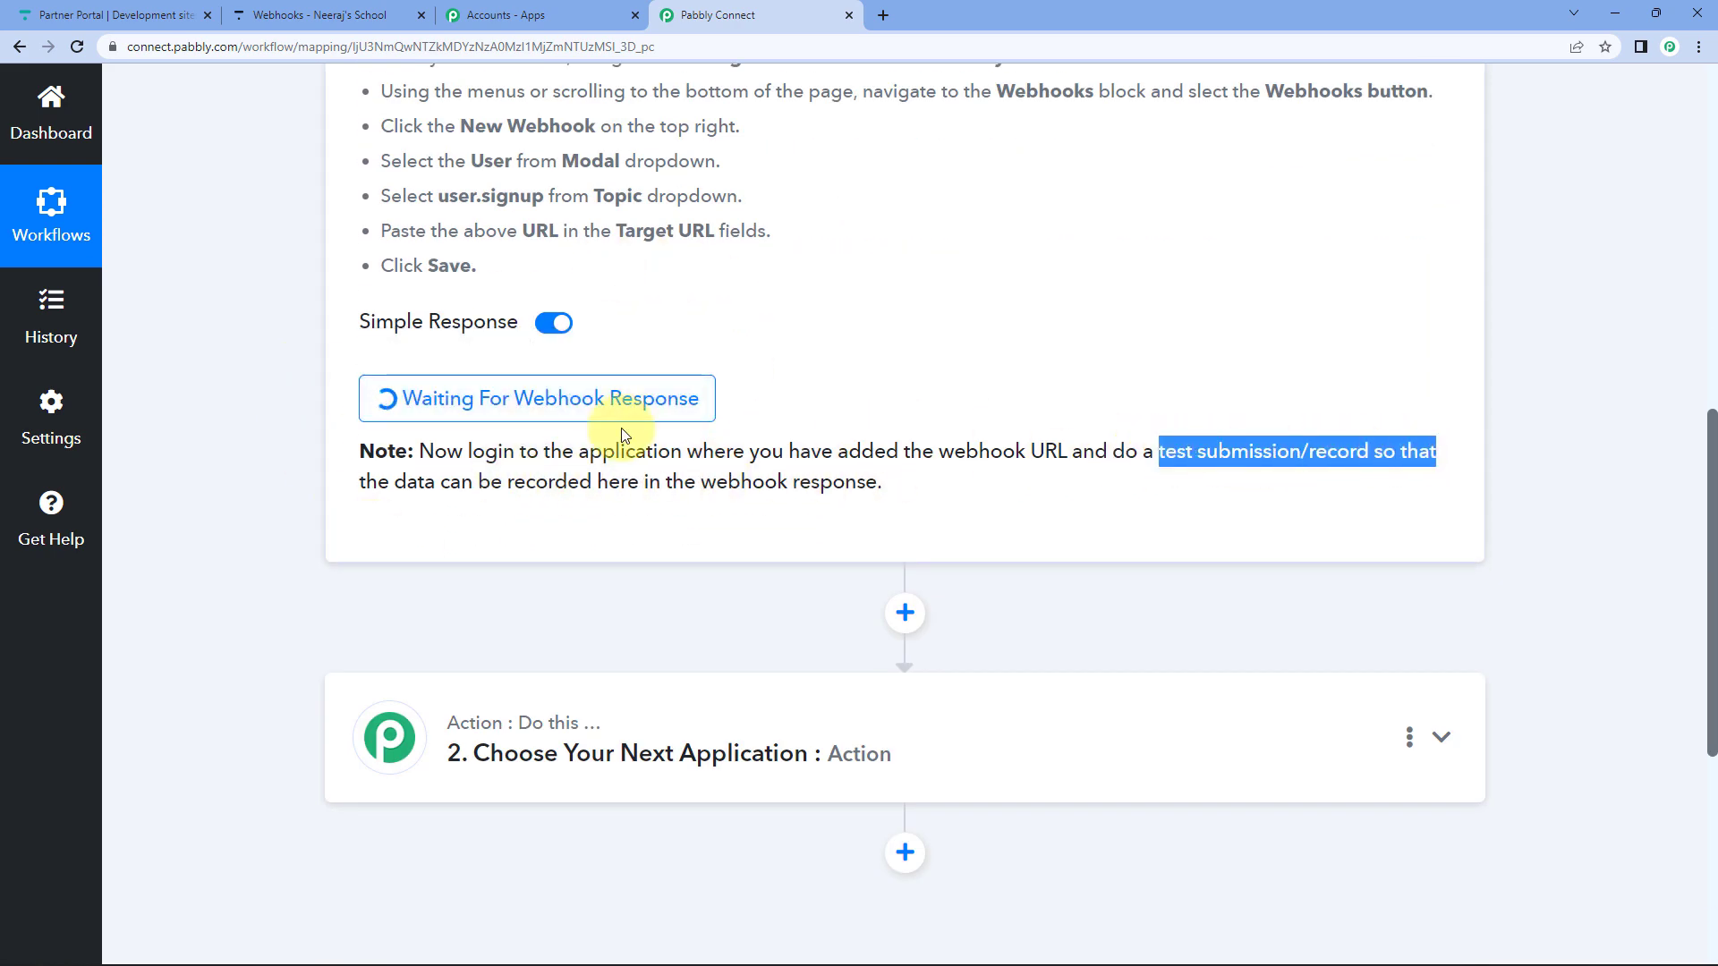
left_click(493, 442)
triple_click(490, 448)
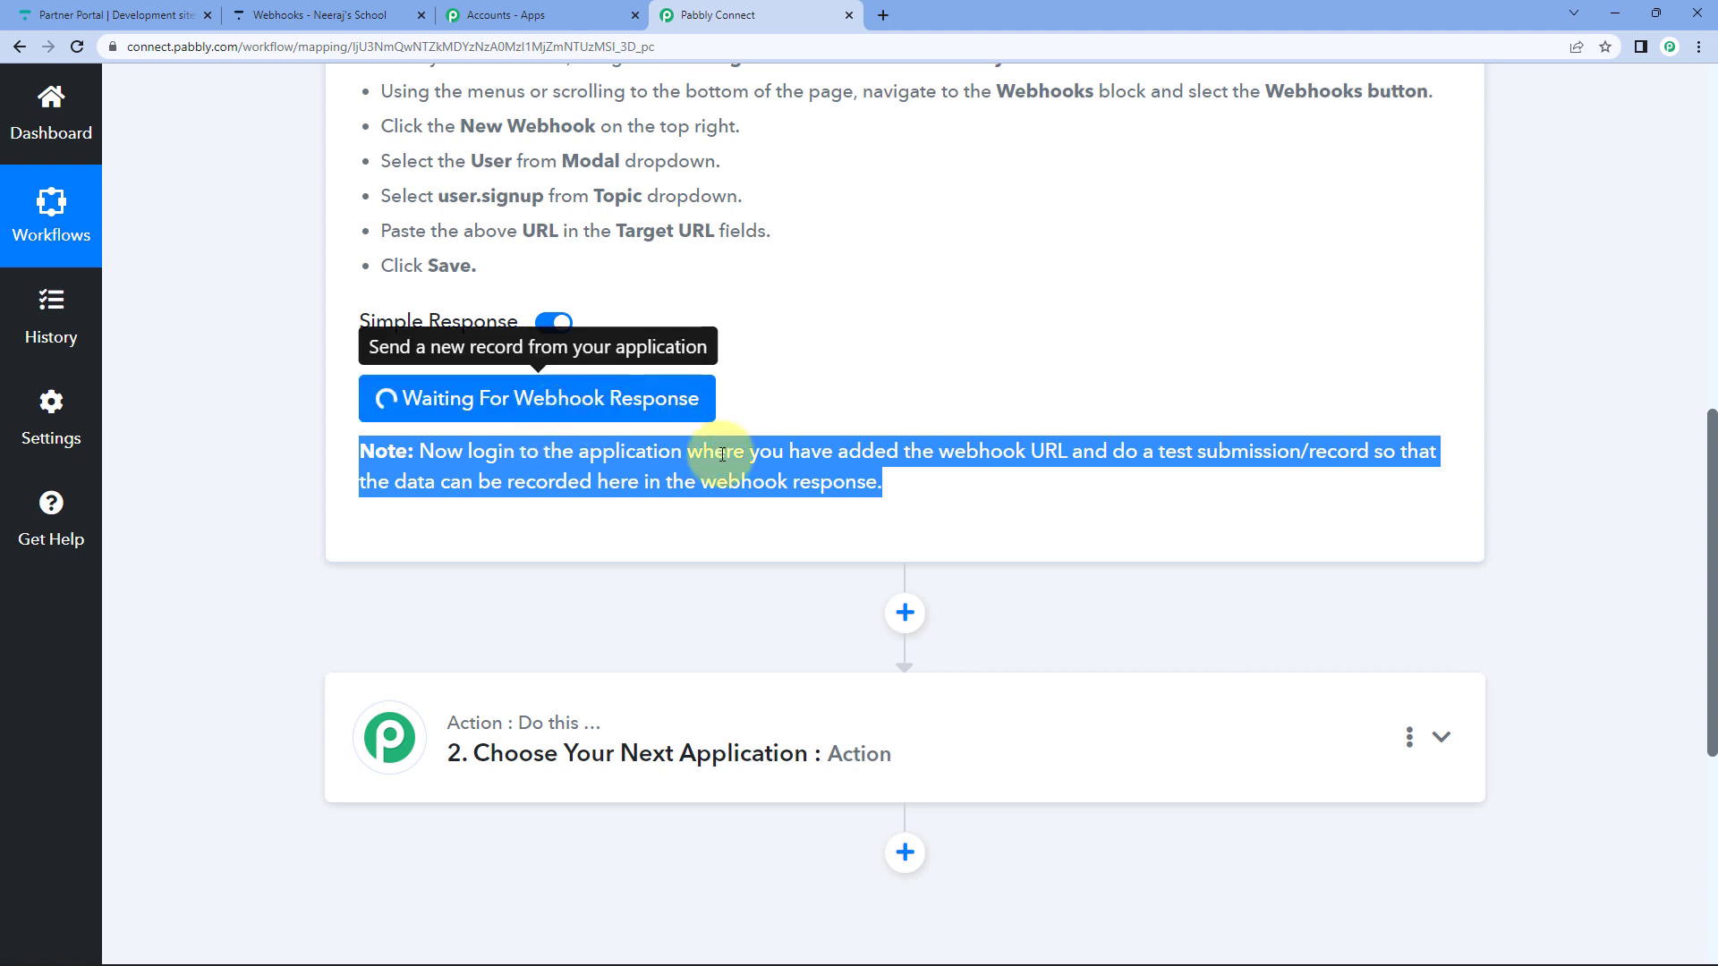
In the incognito window, open the MB Courses bundle and start free enrollment.
mouse_move(1002, 958)
mouse_move(920, 945)
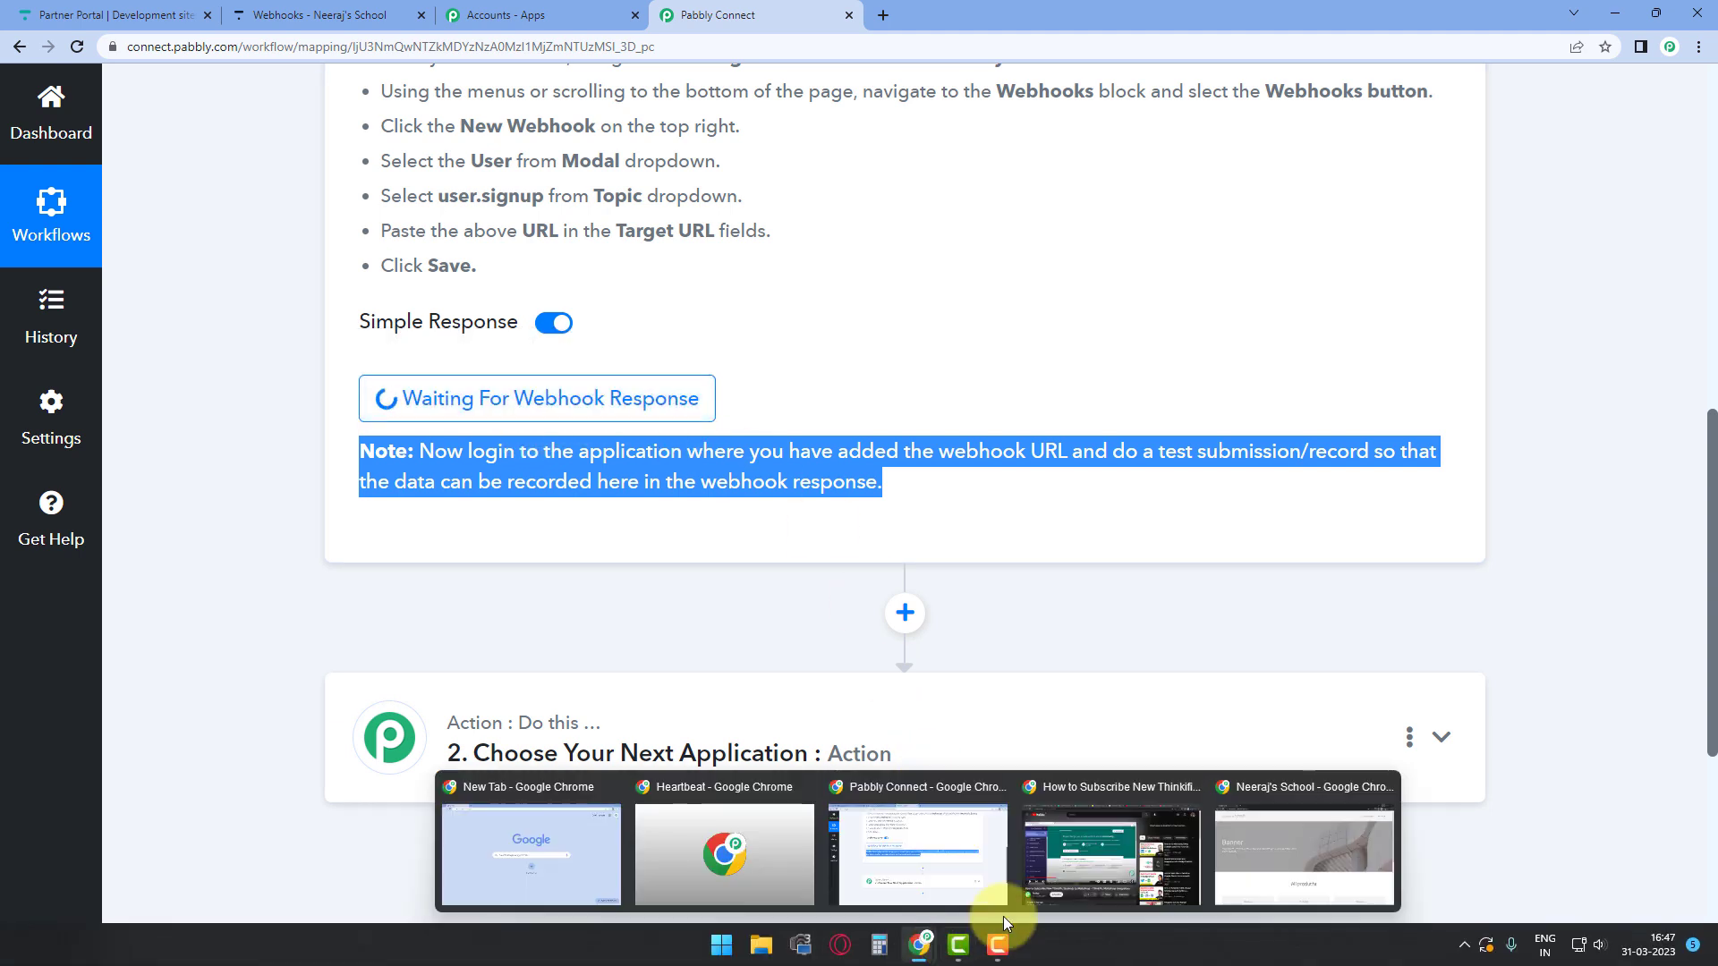
left_click(1278, 855)
scroll(757, 406, "down", 7)
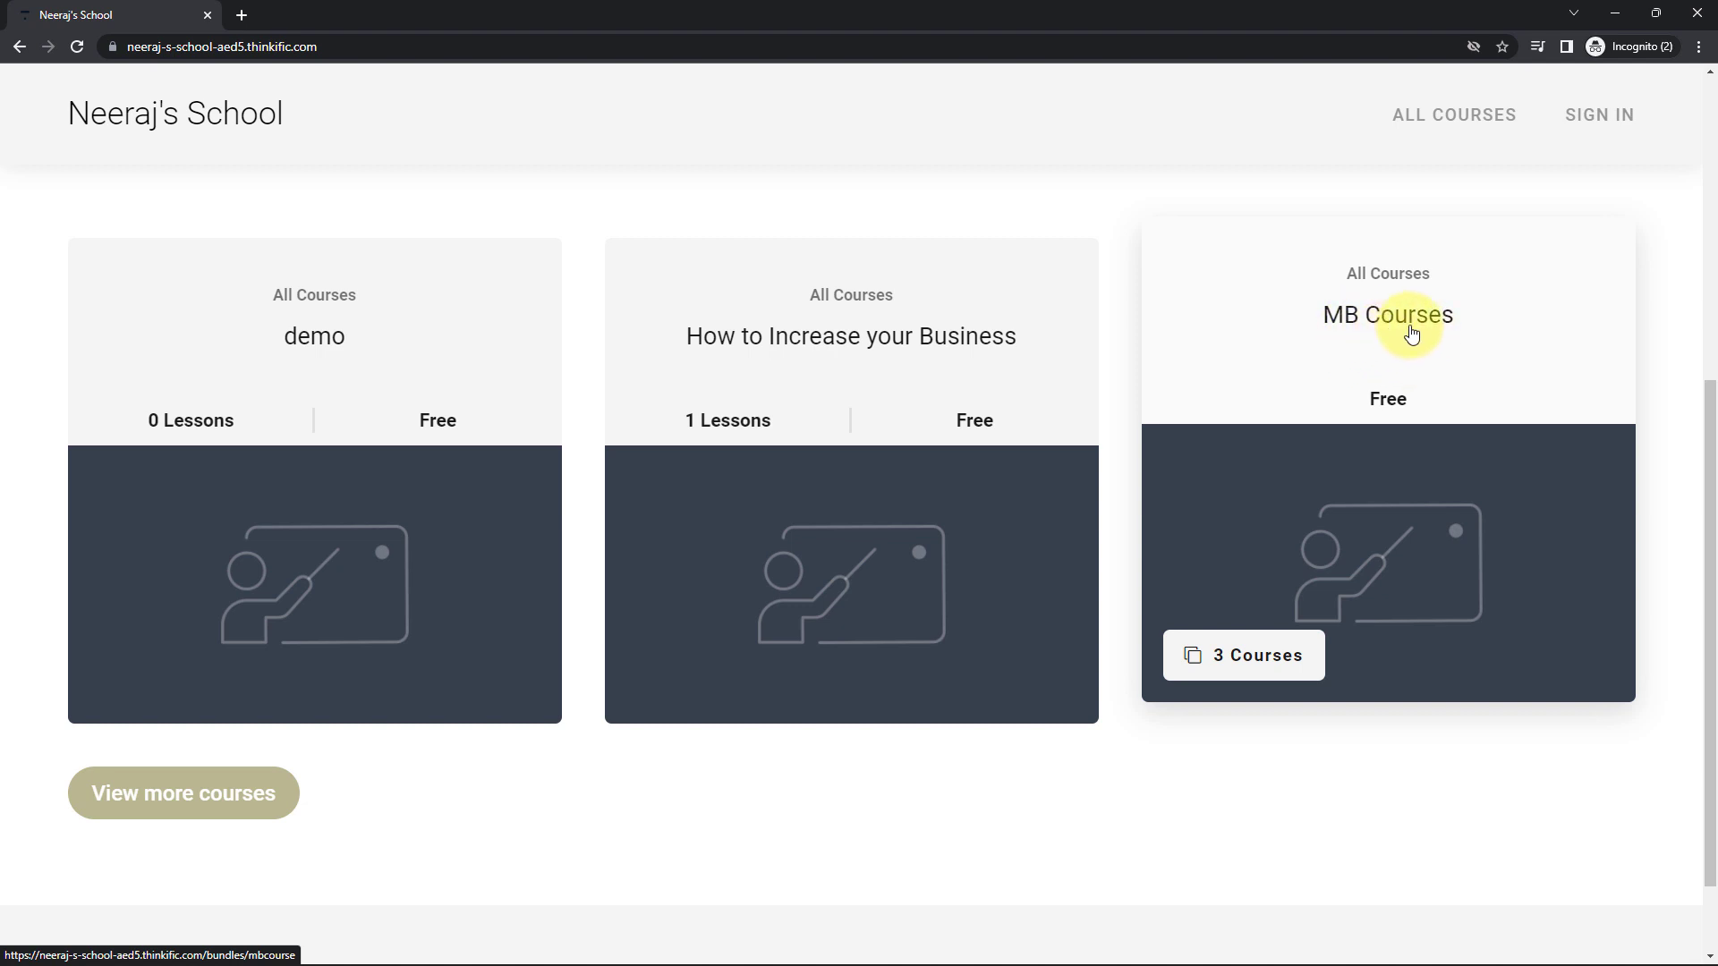
left_click(1361, 477)
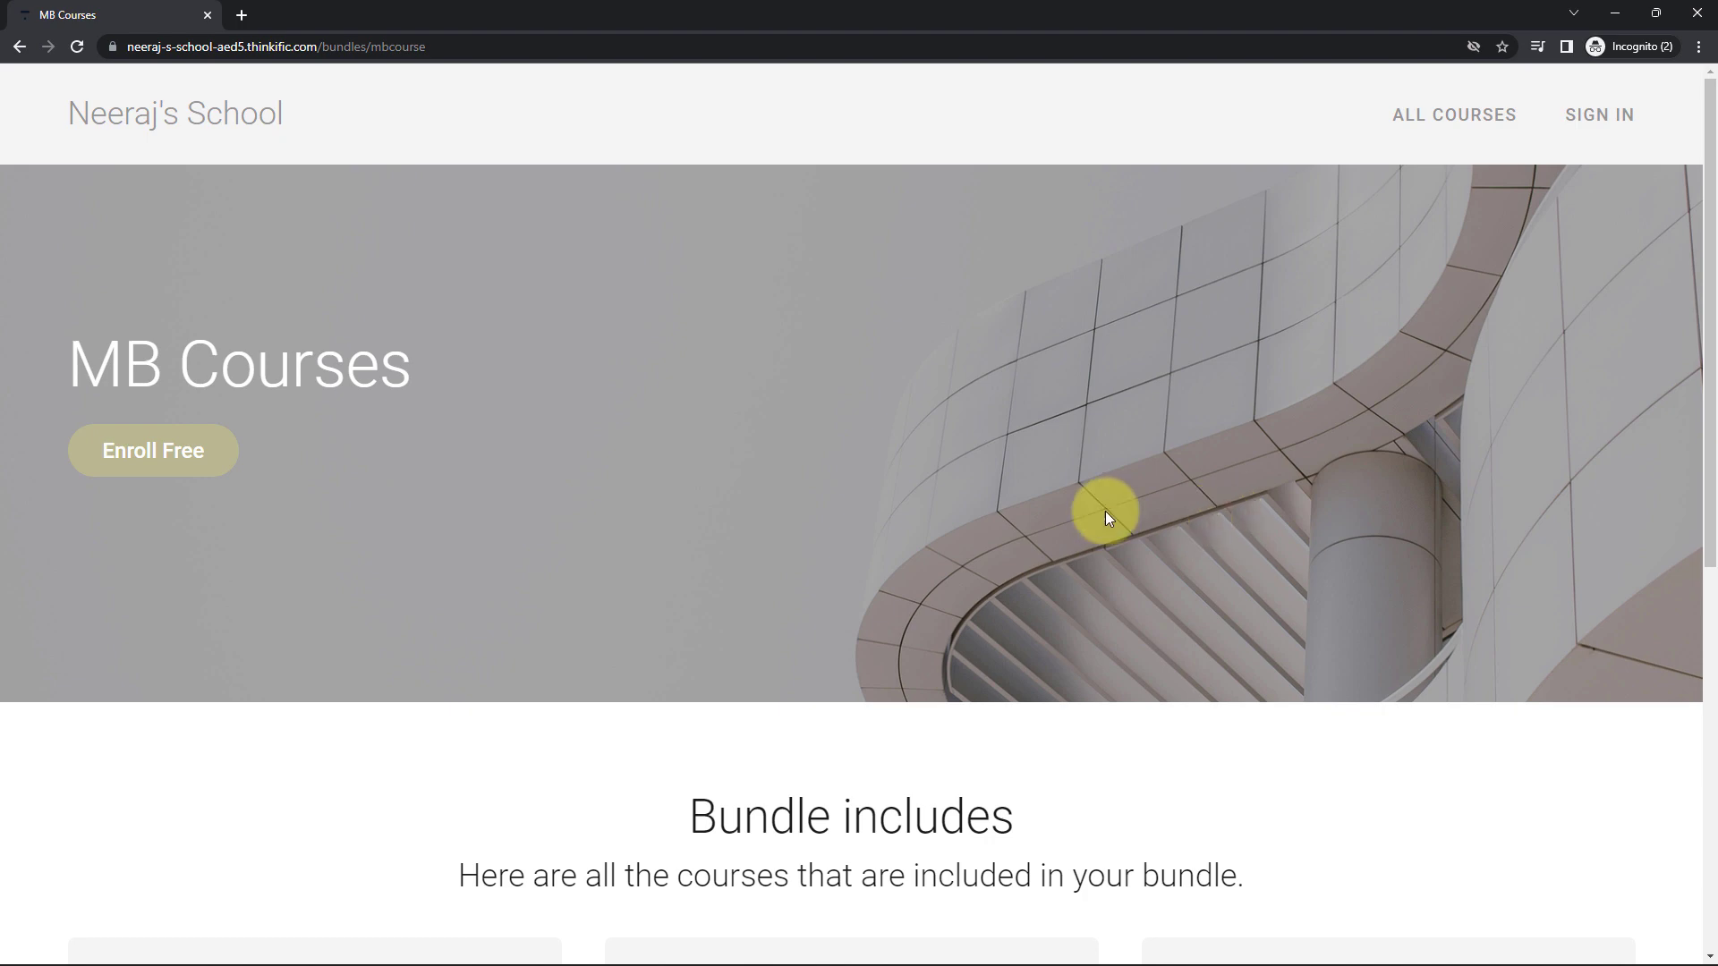
left_click(171, 456)
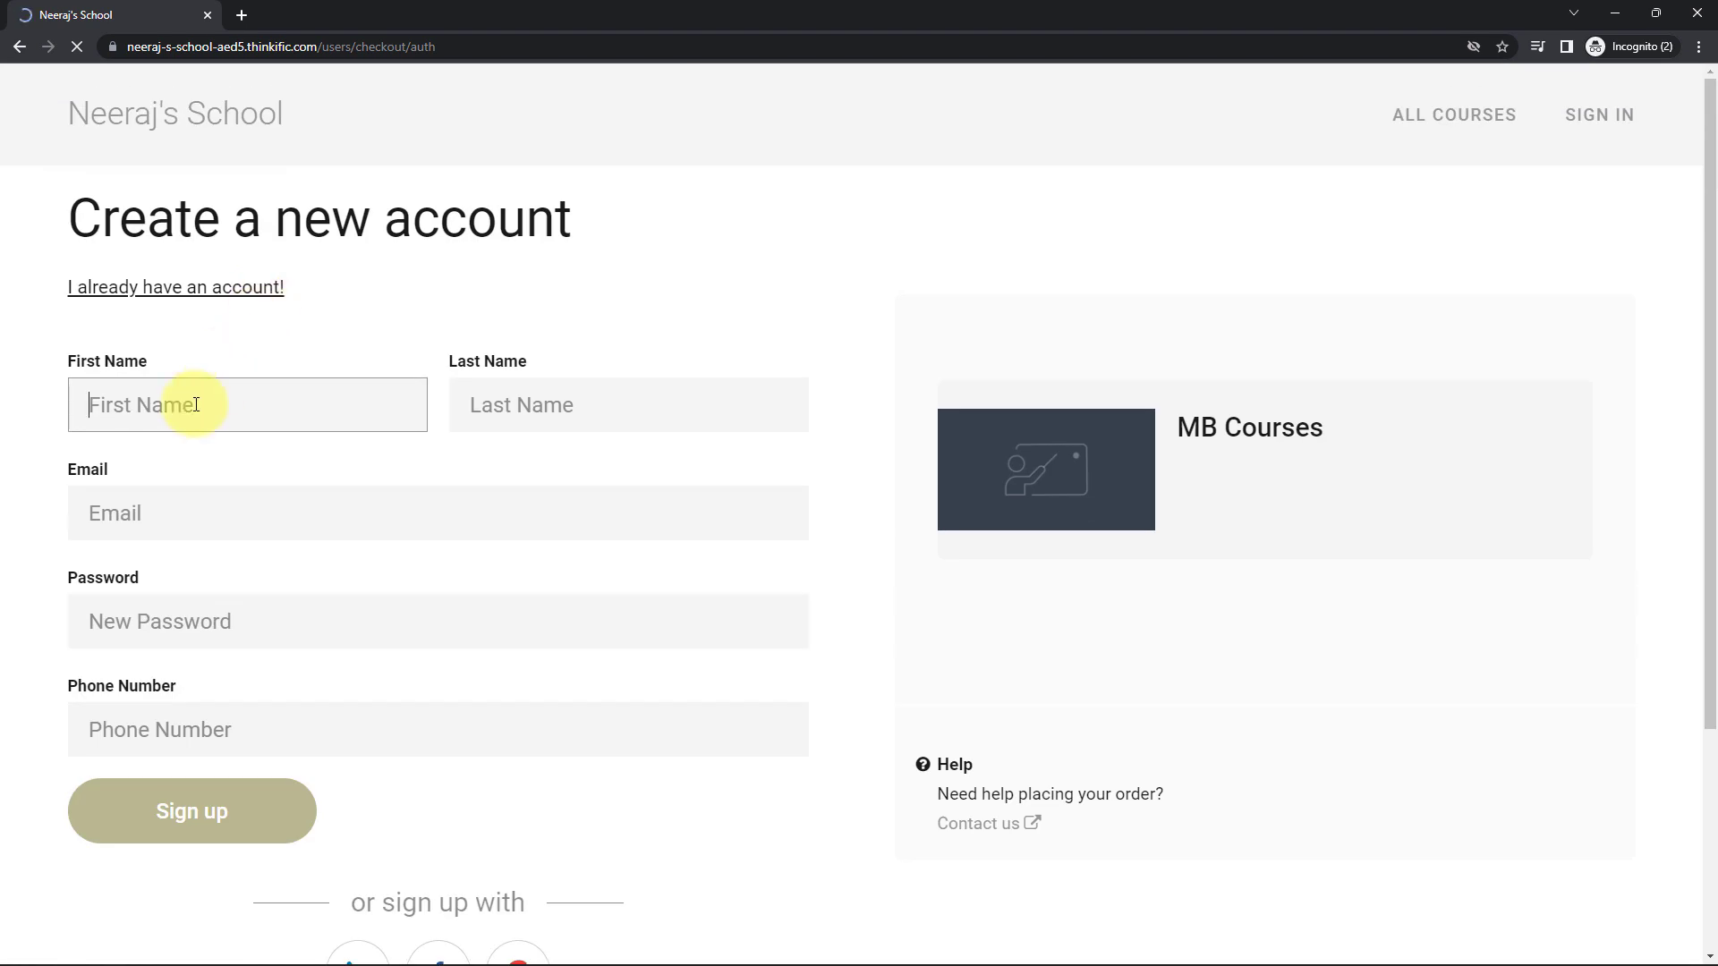
Enter the test student's first name, last name and email address, fixing a typo in the email.
type("demo22")
left_click(560, 413)
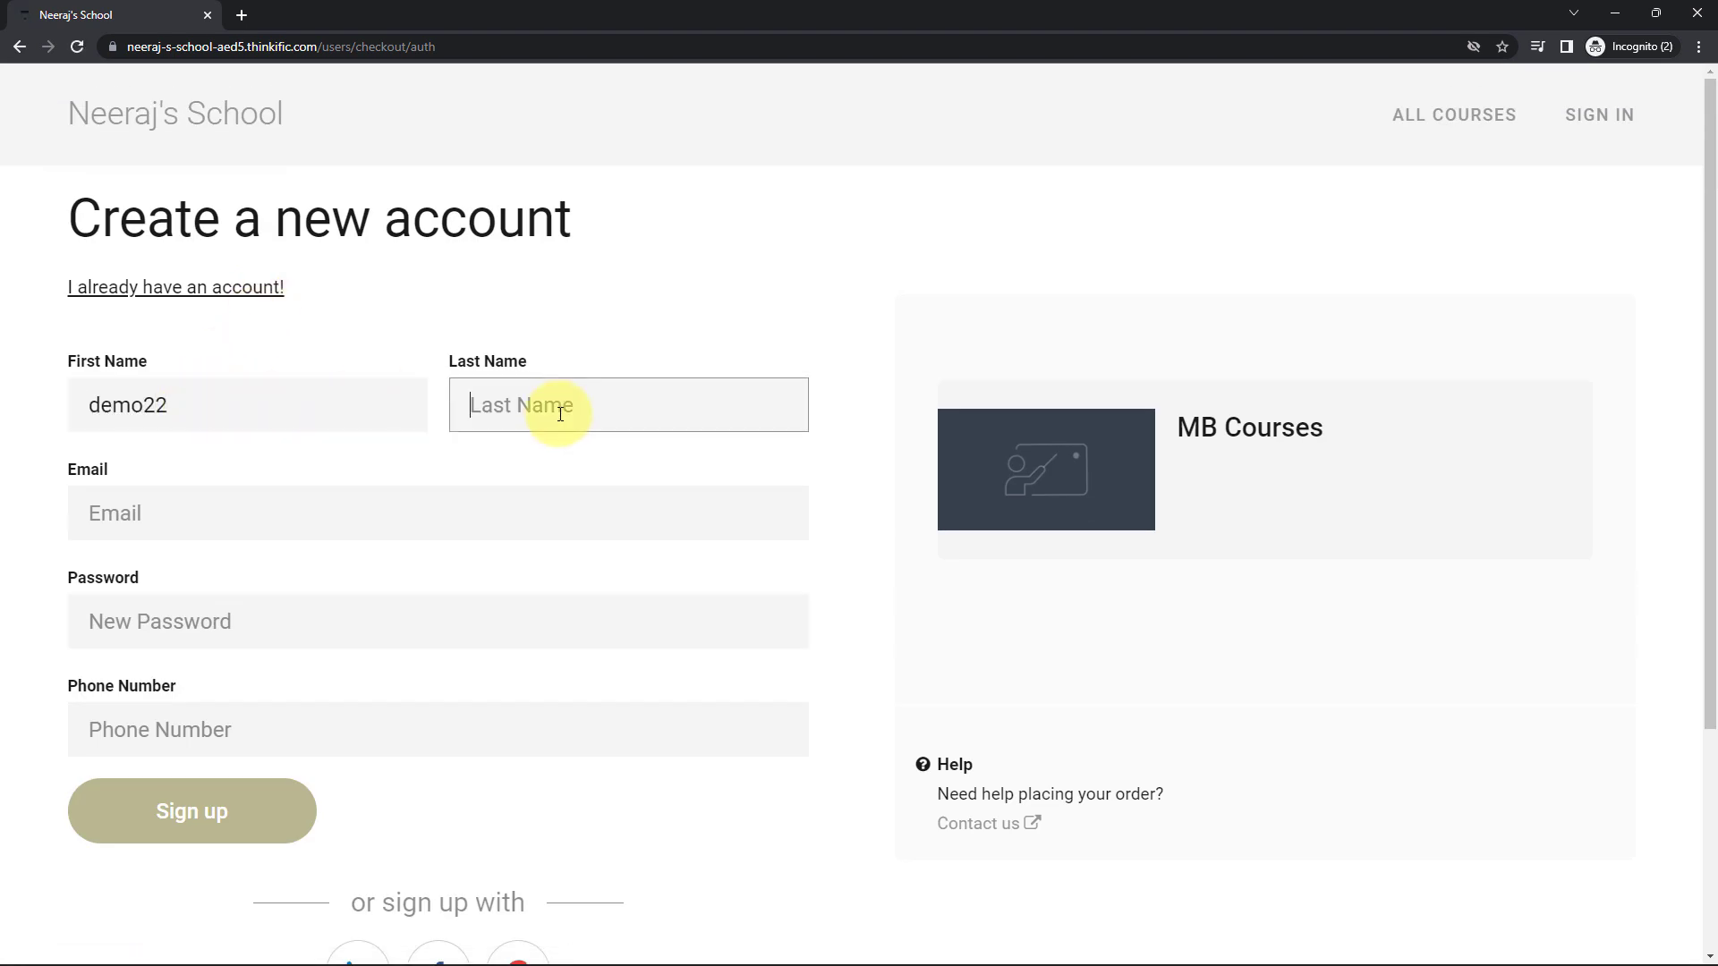
type("Name11")
left_click(178, 531)
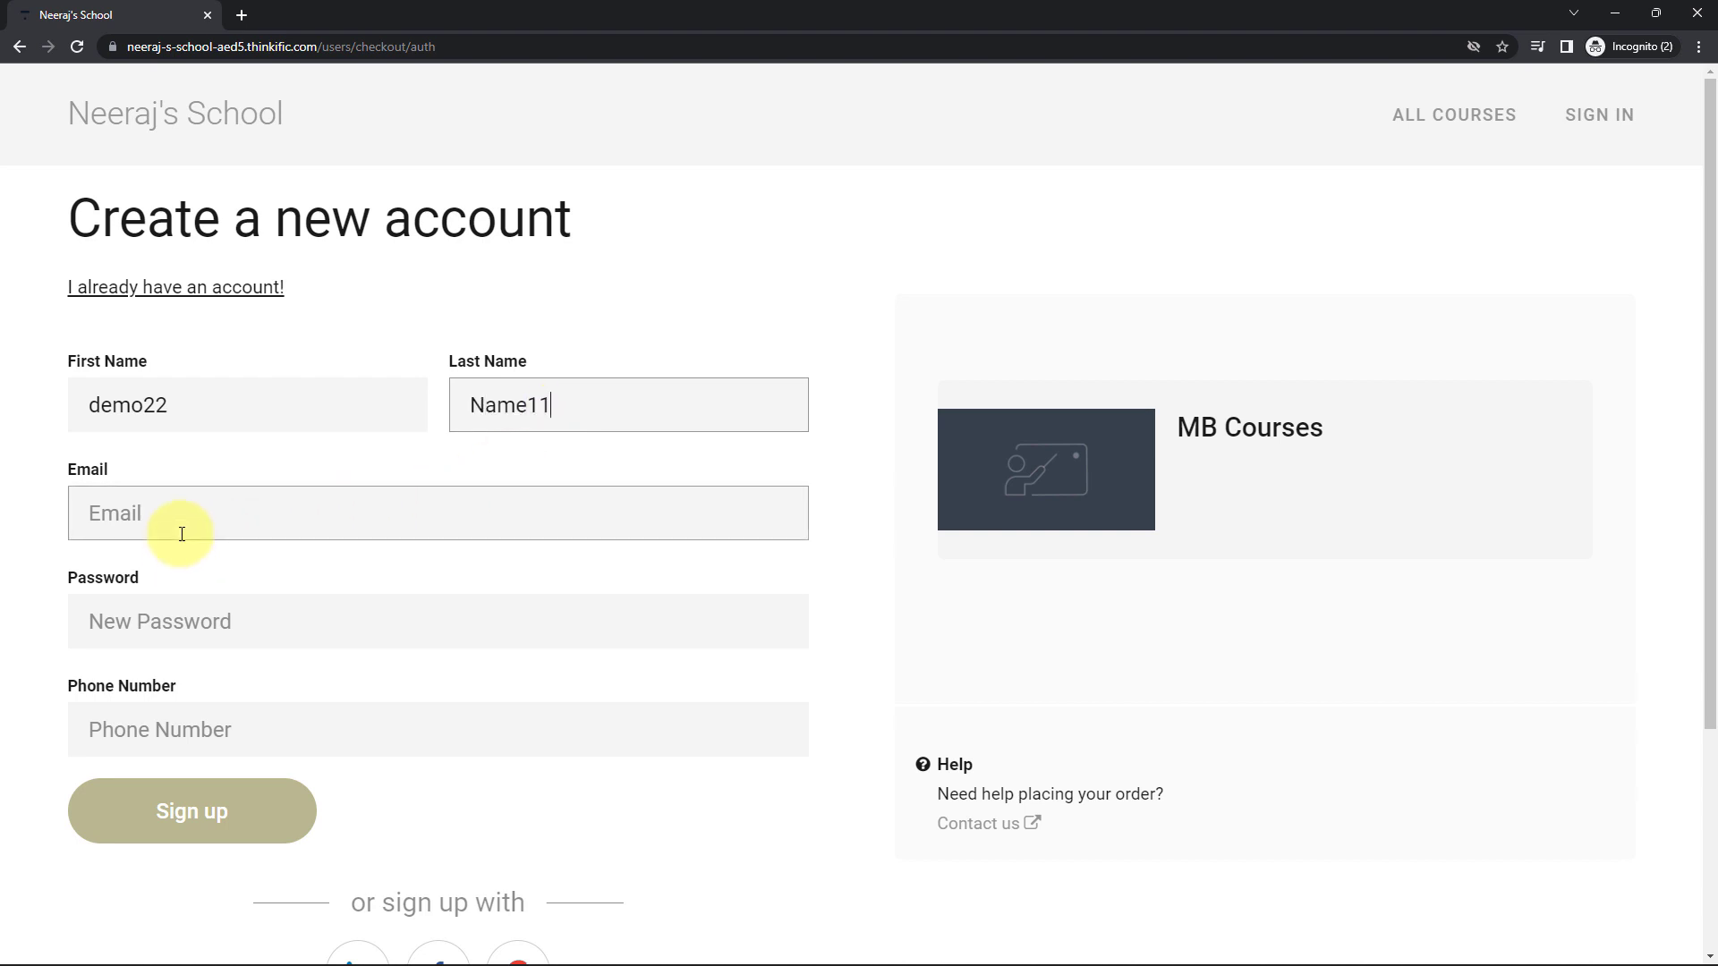
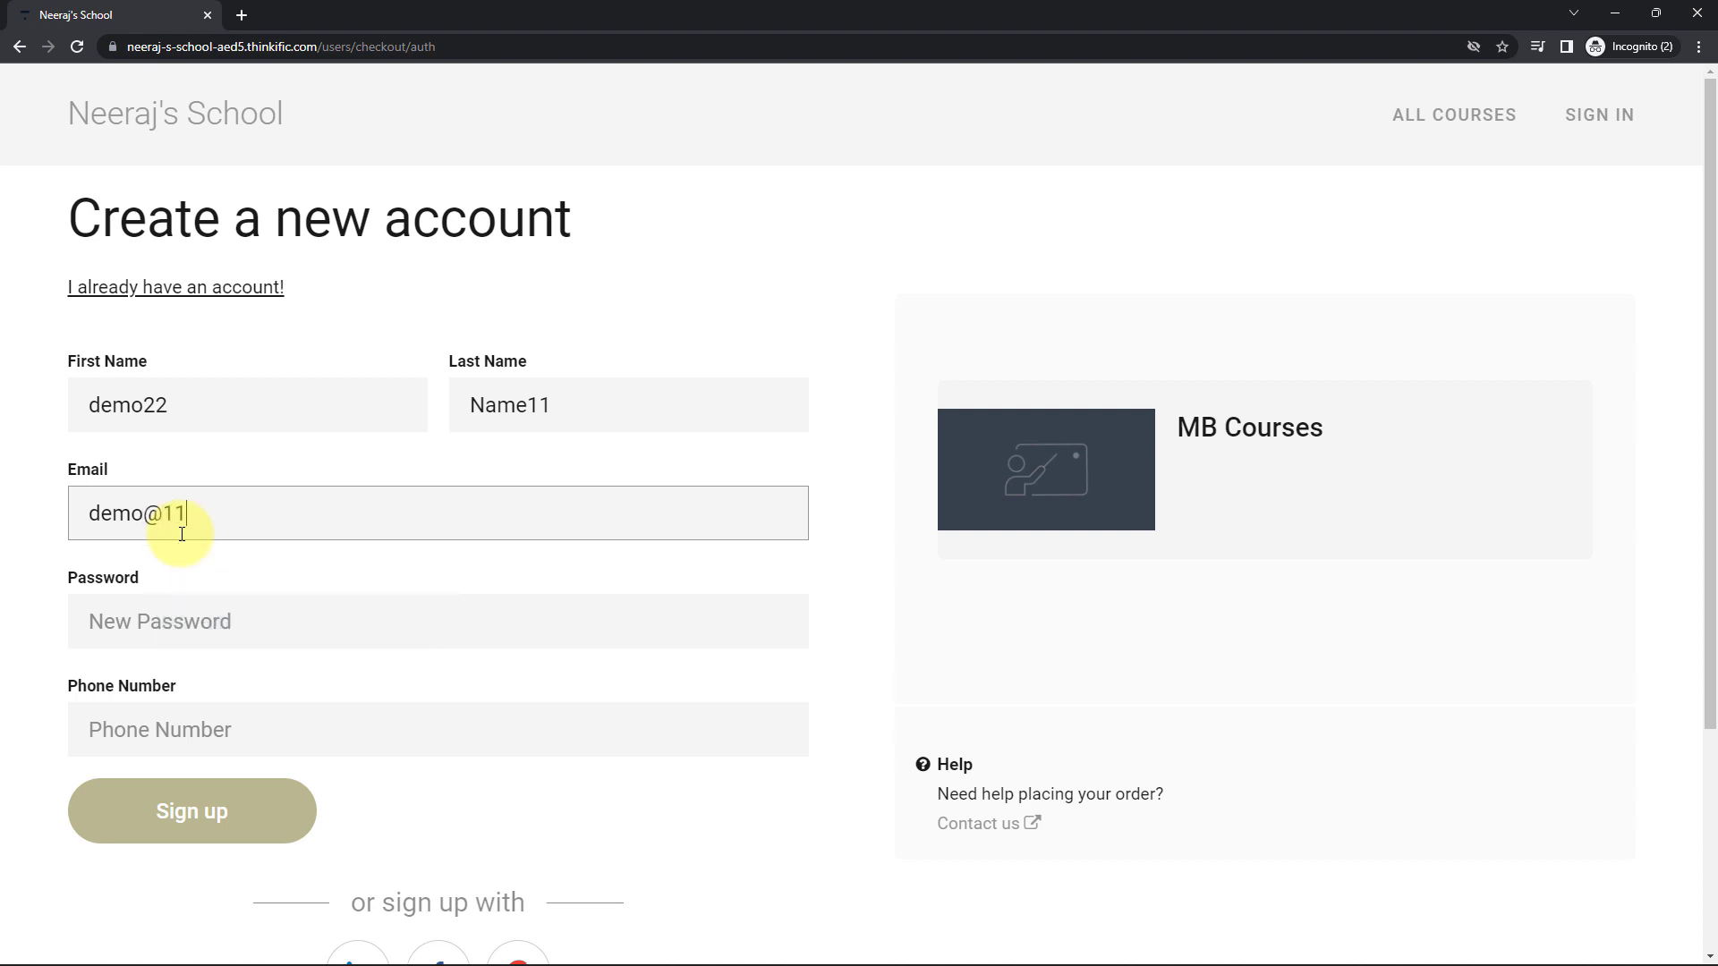
left_click_drag(186, 513, 163, 514)
key("BackSpace")
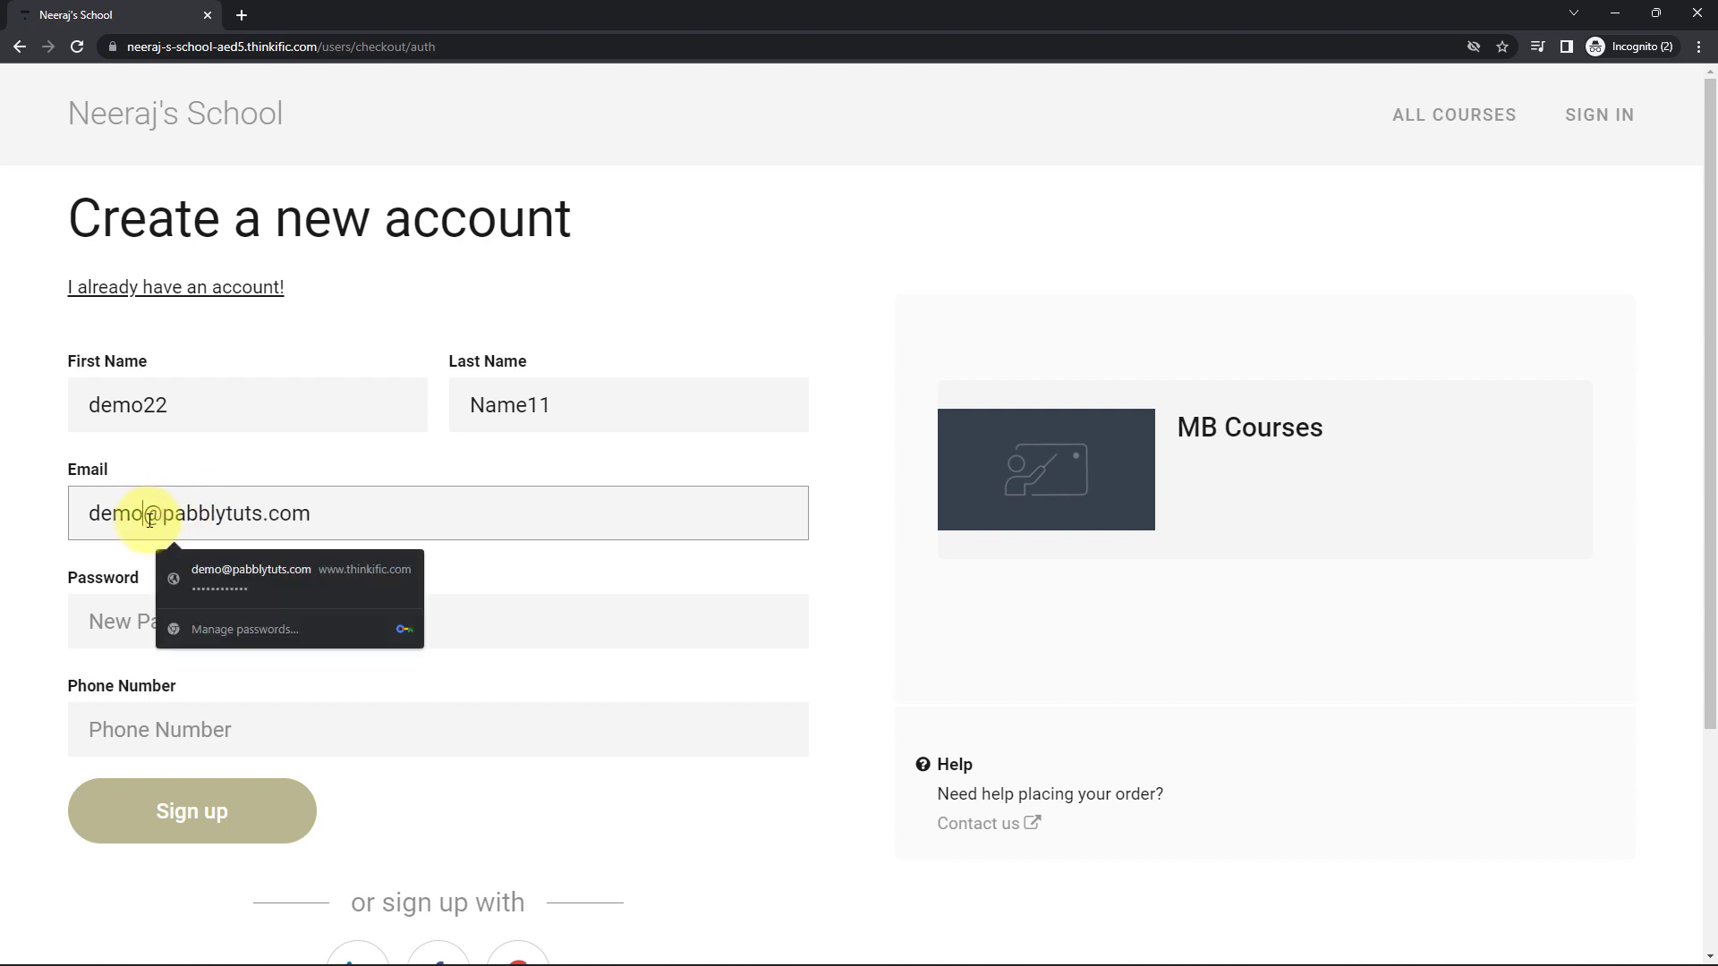
type("11")
left_click(161, 620)
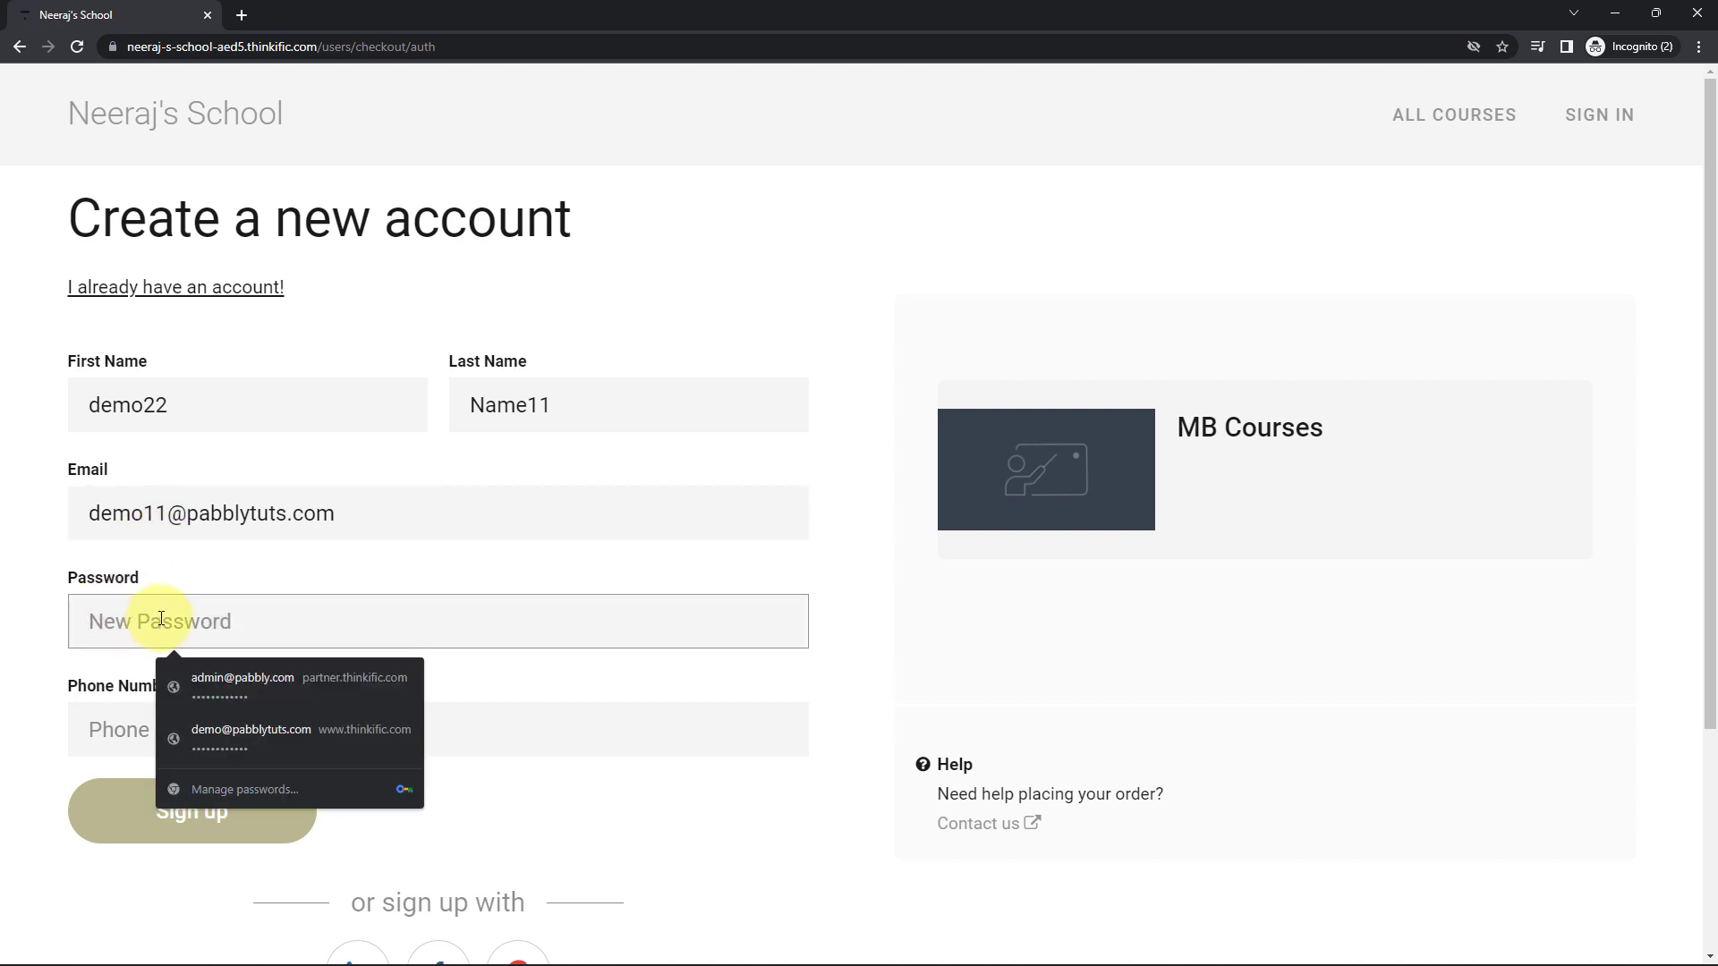
Fill in a saved password and the student's phone number, then submit the sign-up form.
left_click(229, 680)
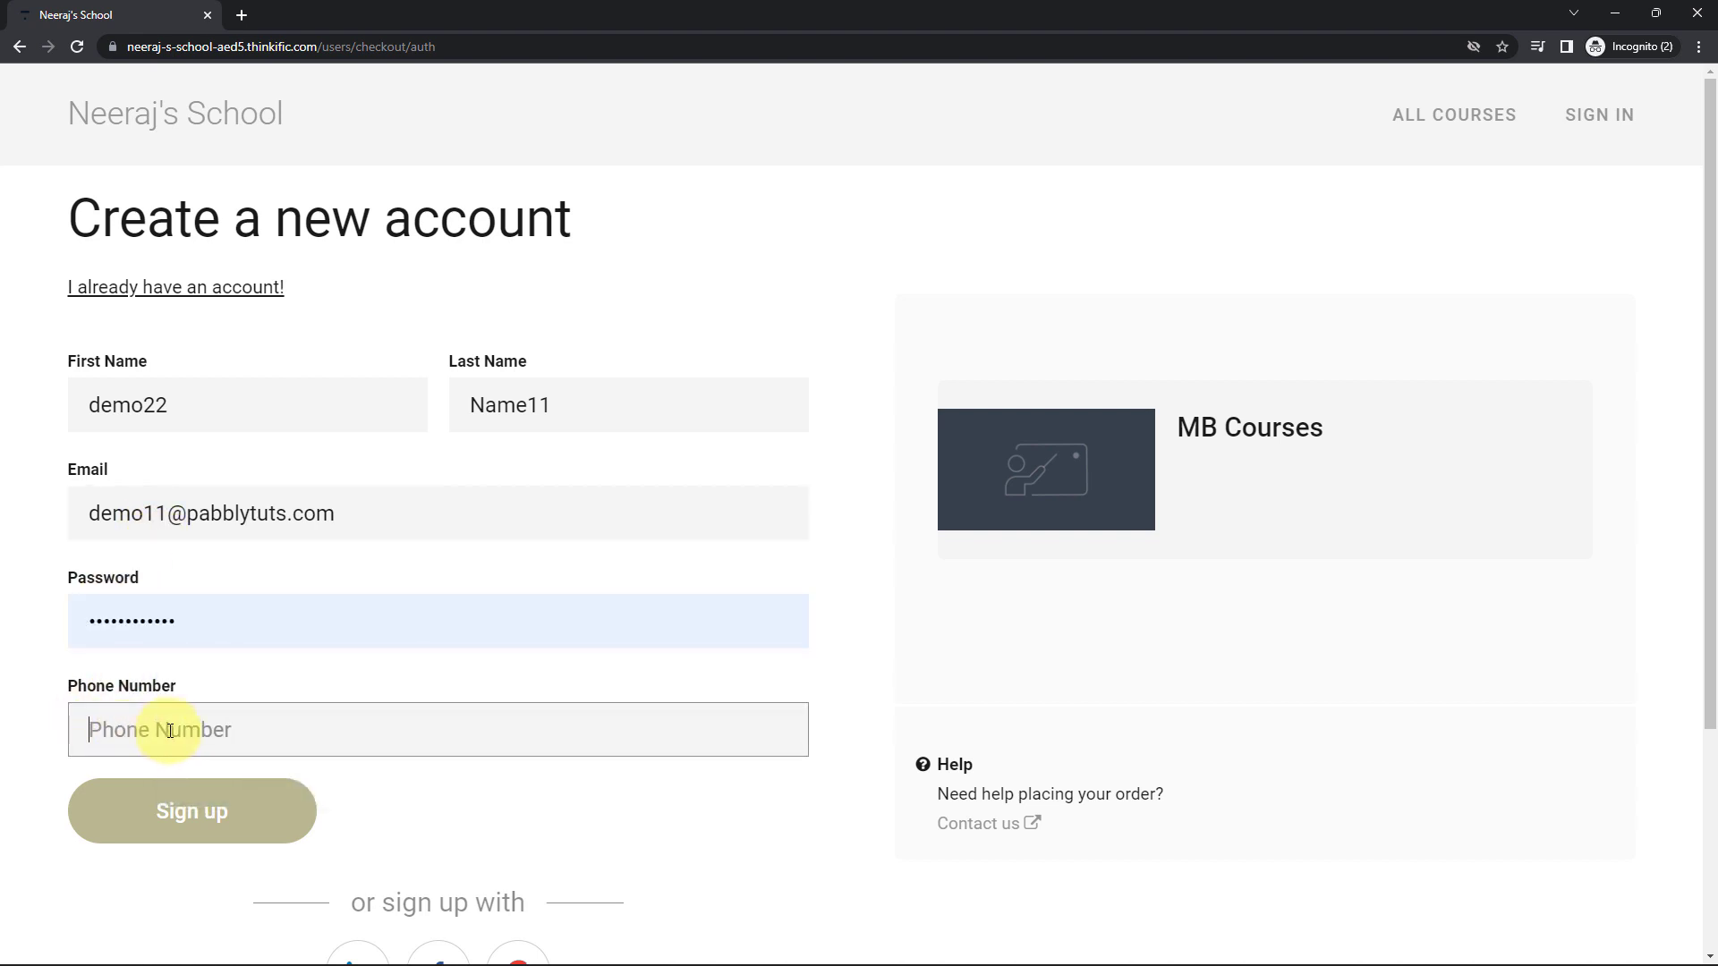
left_click(242, 623)
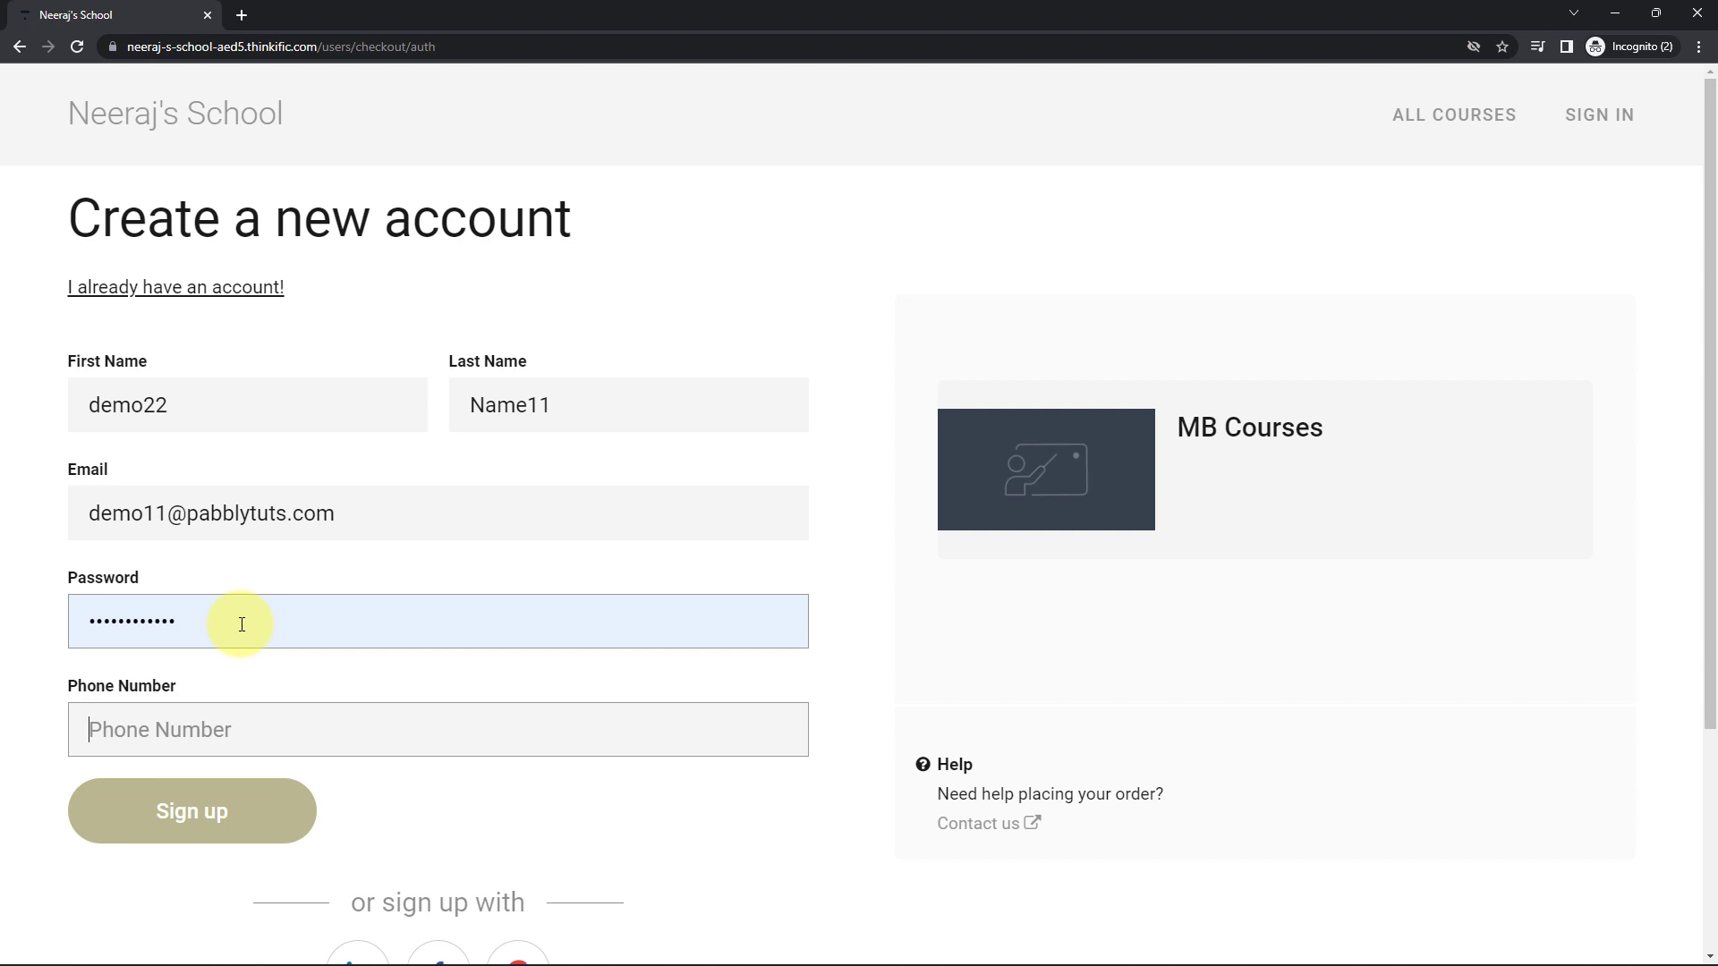
left_click(139, 725)
type("91")
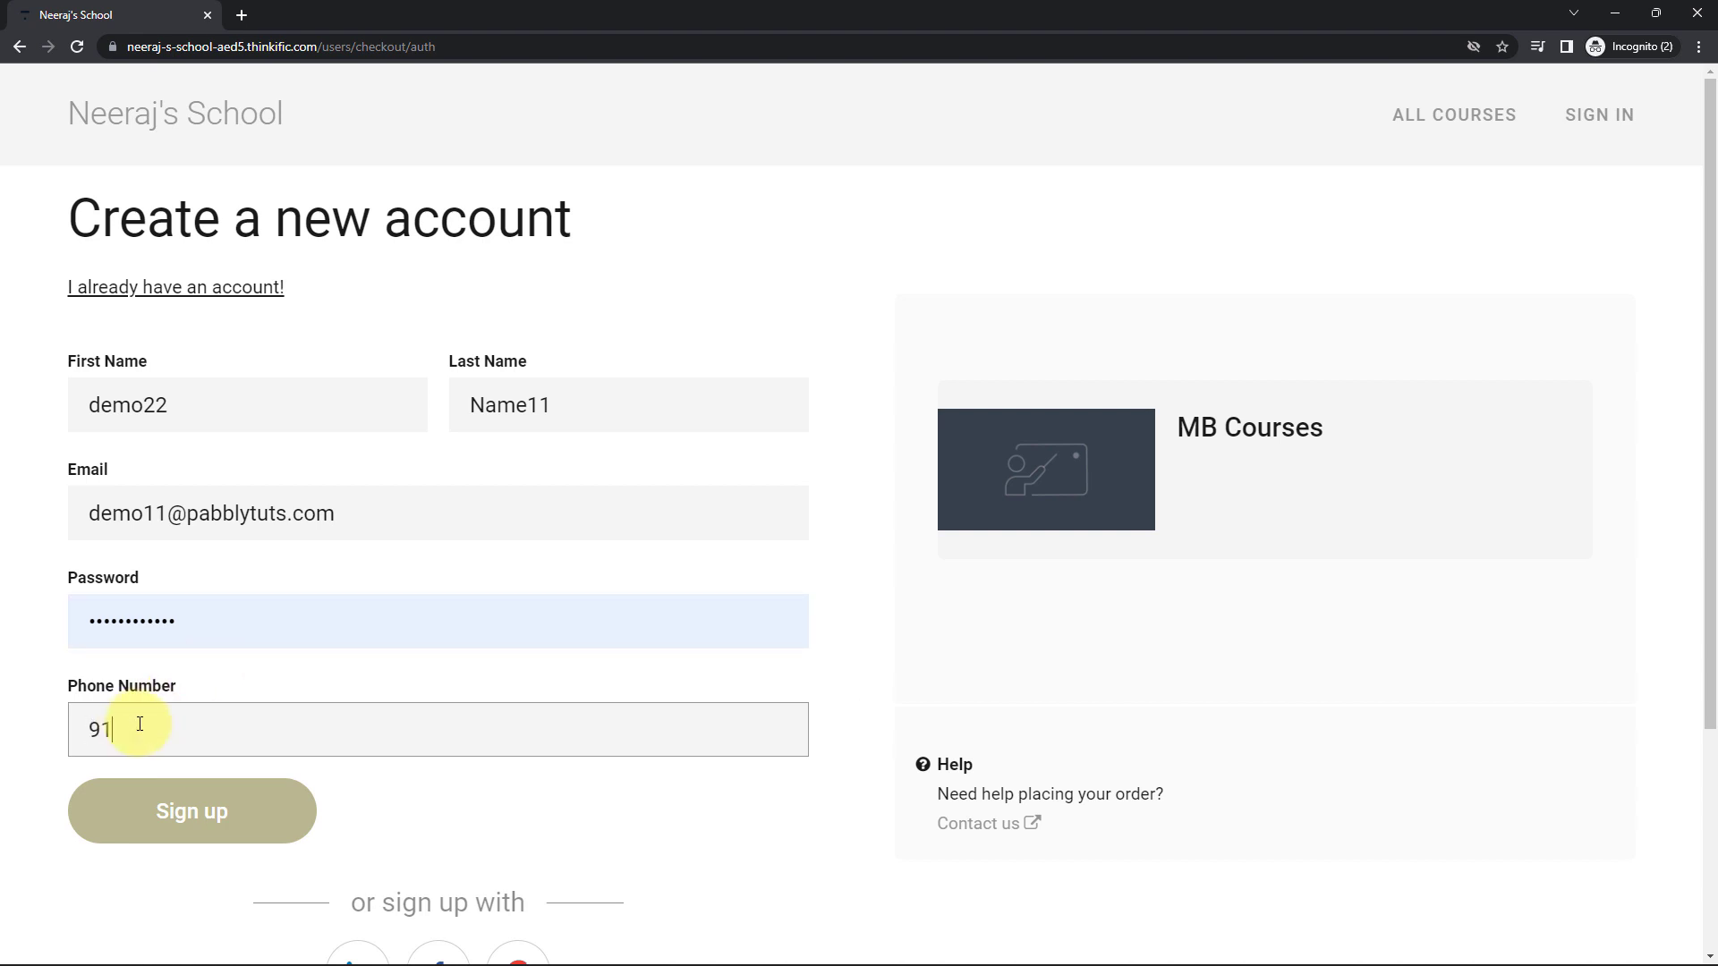
type("1111111")
left_click(295, 787)
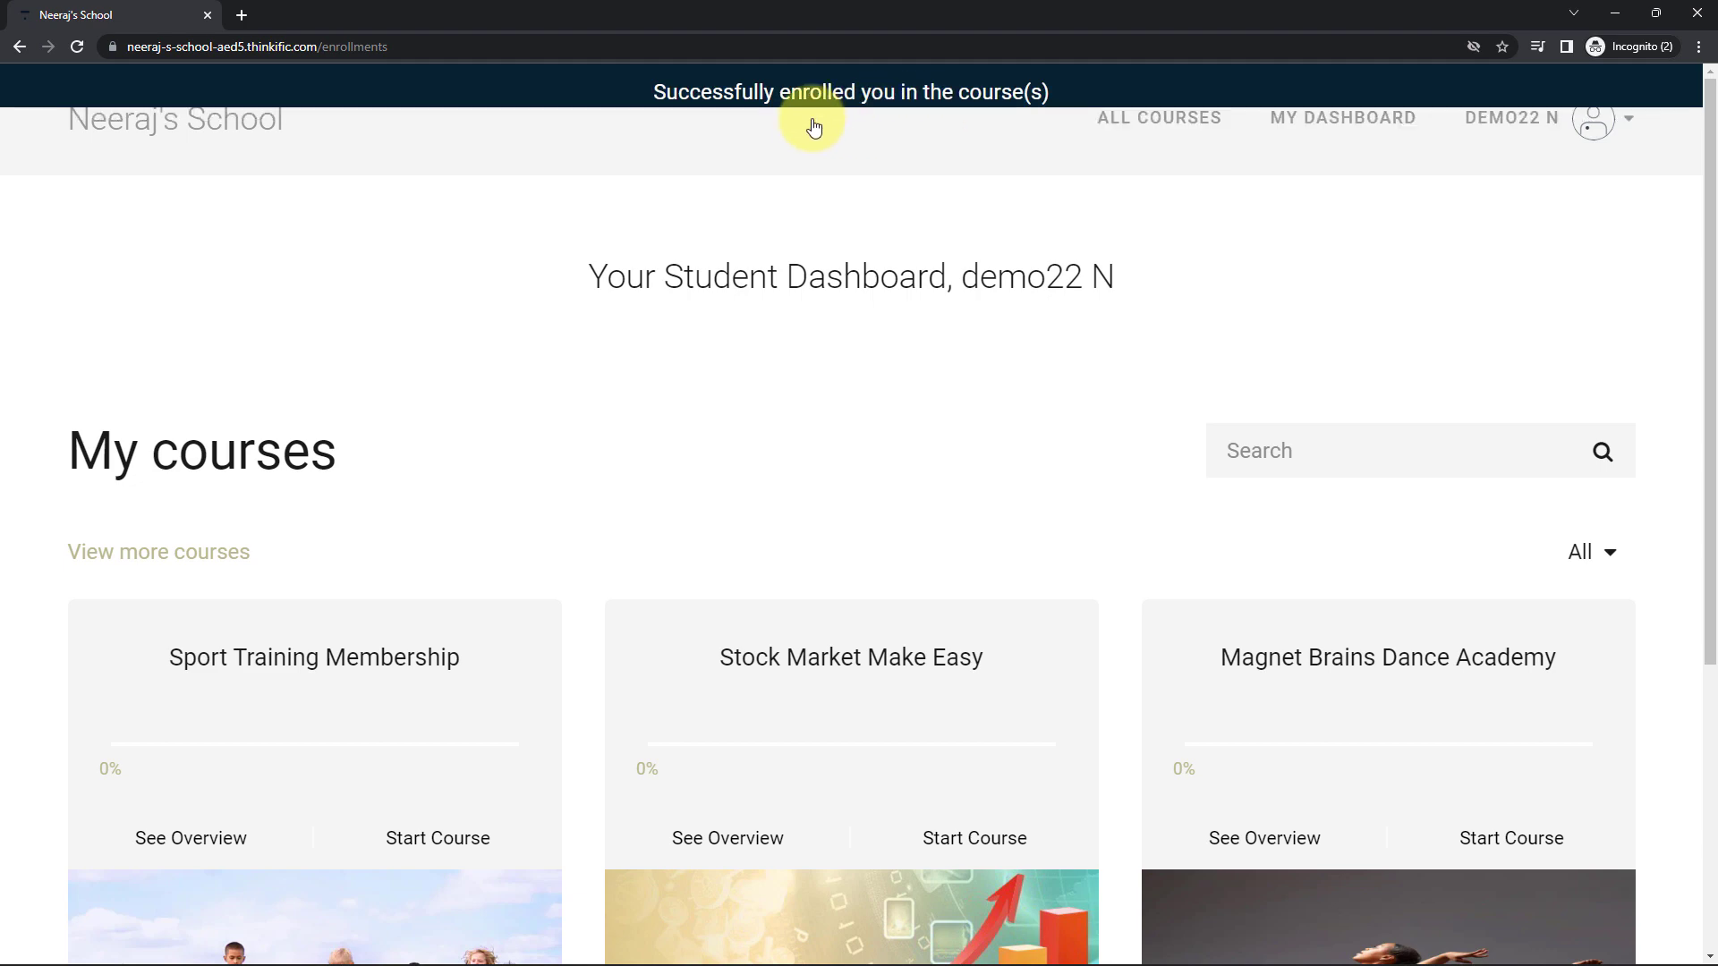
key("alt+Tab")
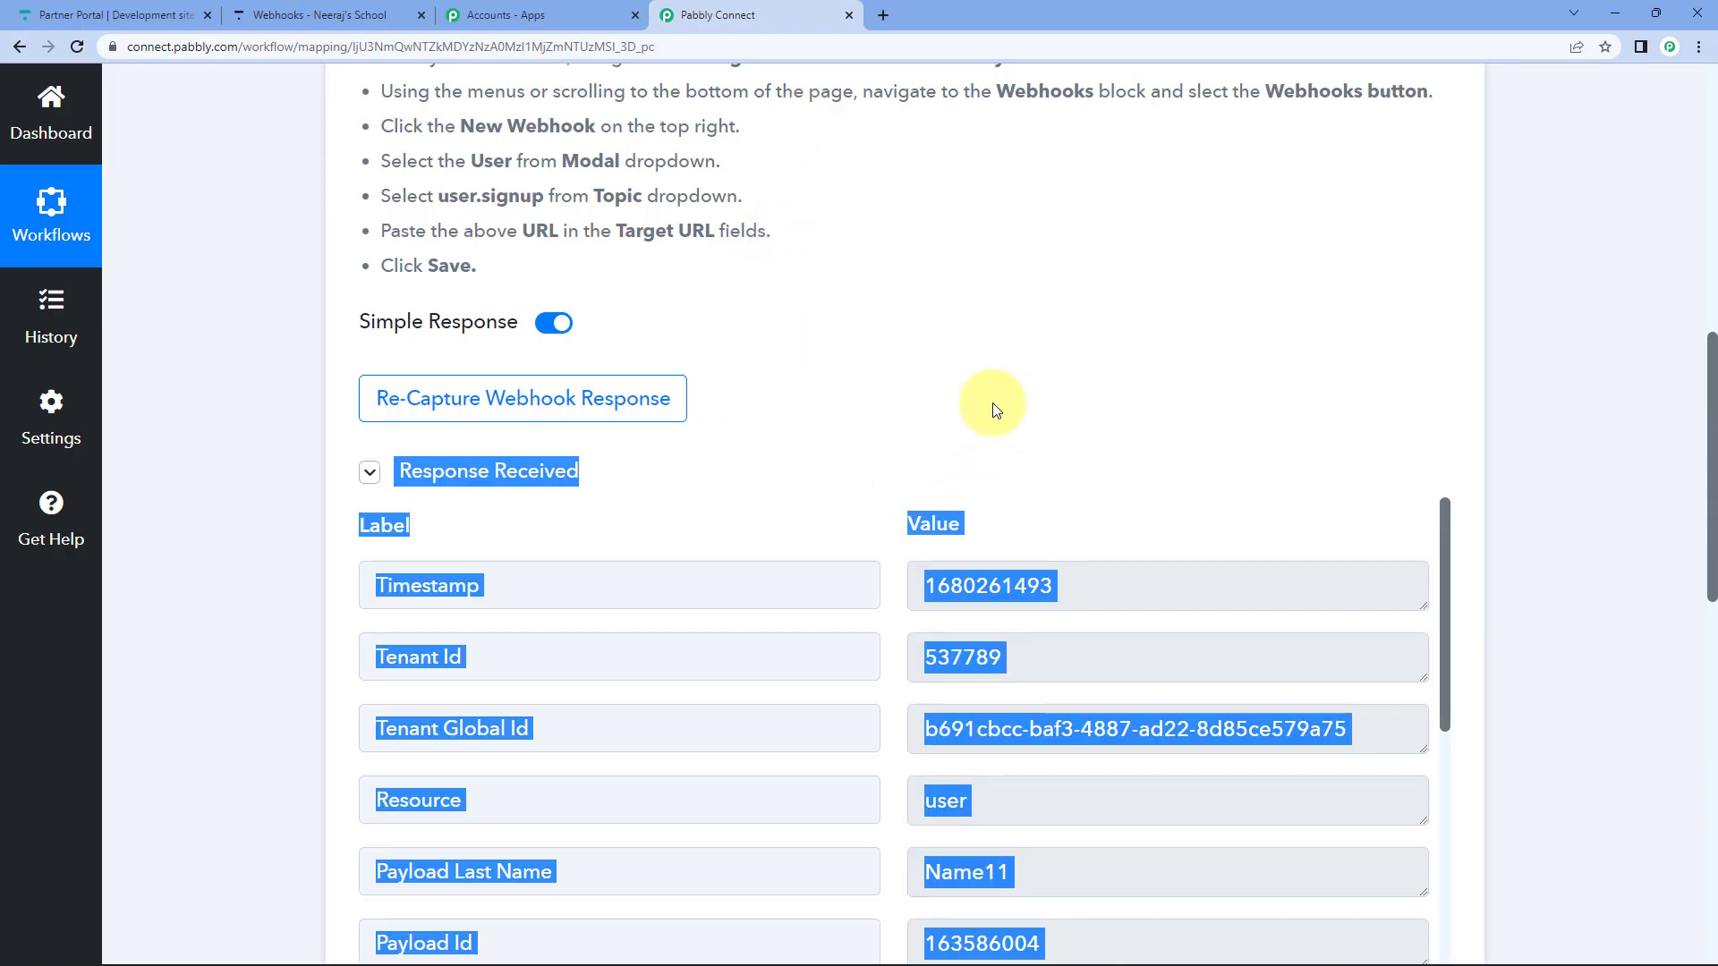
Check the received last name and first name values in the trigger's webhook response.
left_click(989, 408)
scroll(166, 456, "down", 4)
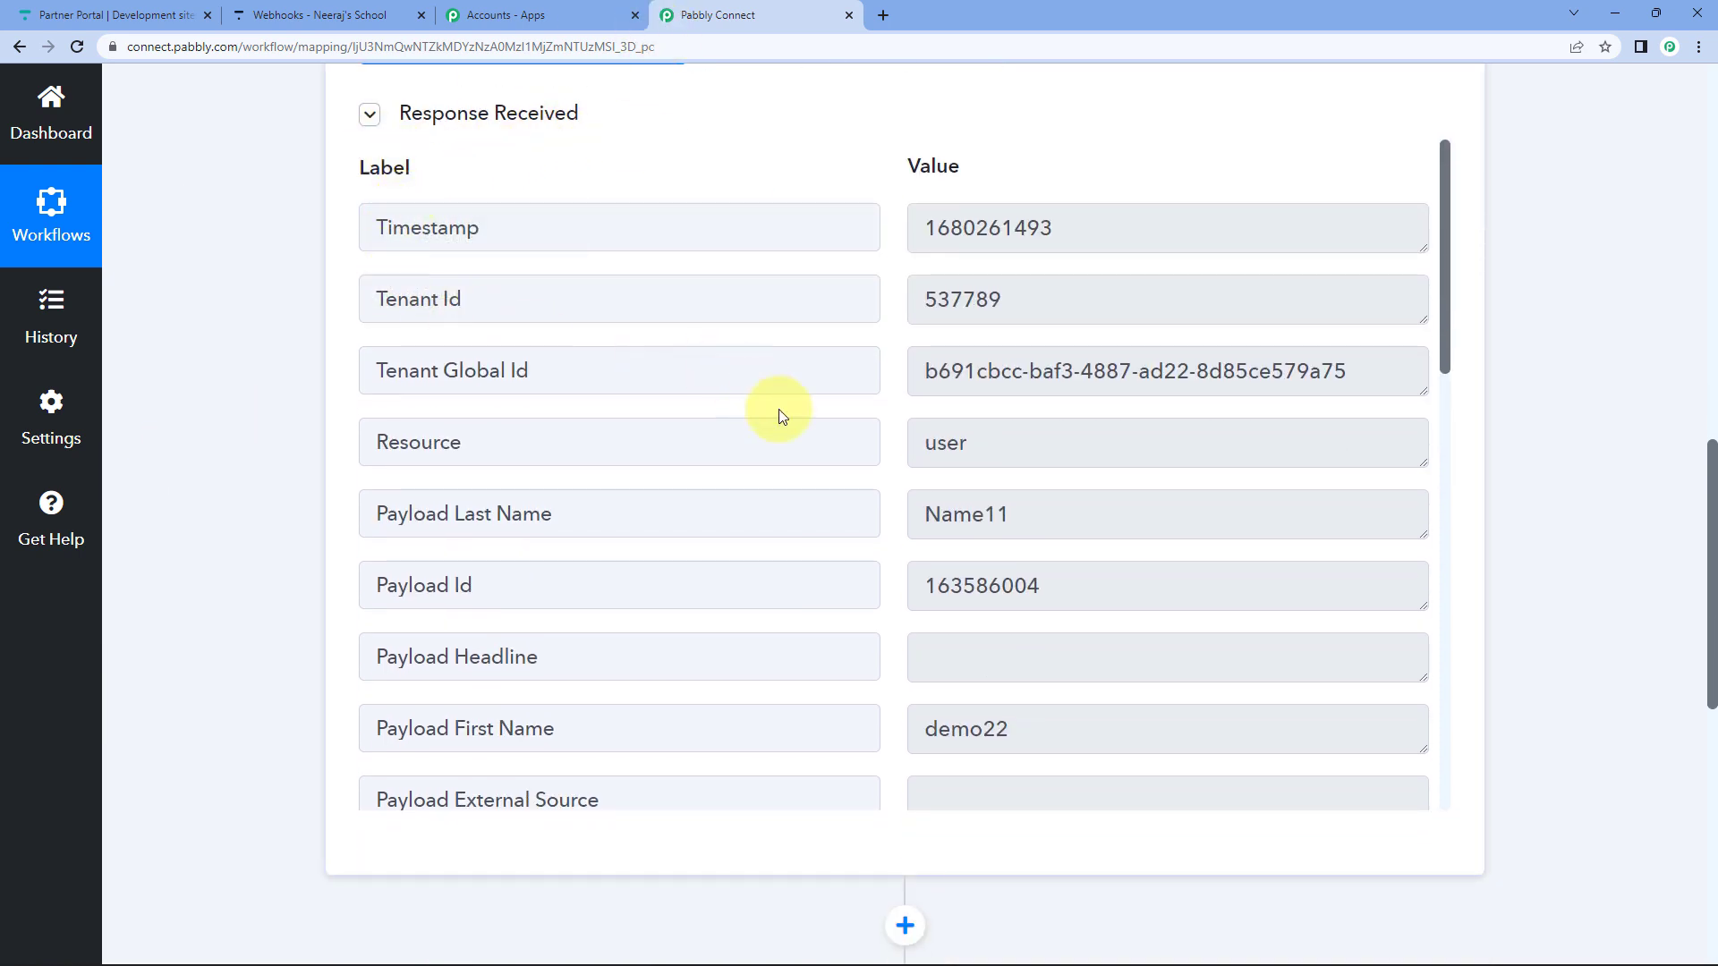
scroll(1002, 474, "down", 1)
left_click(940, 421)
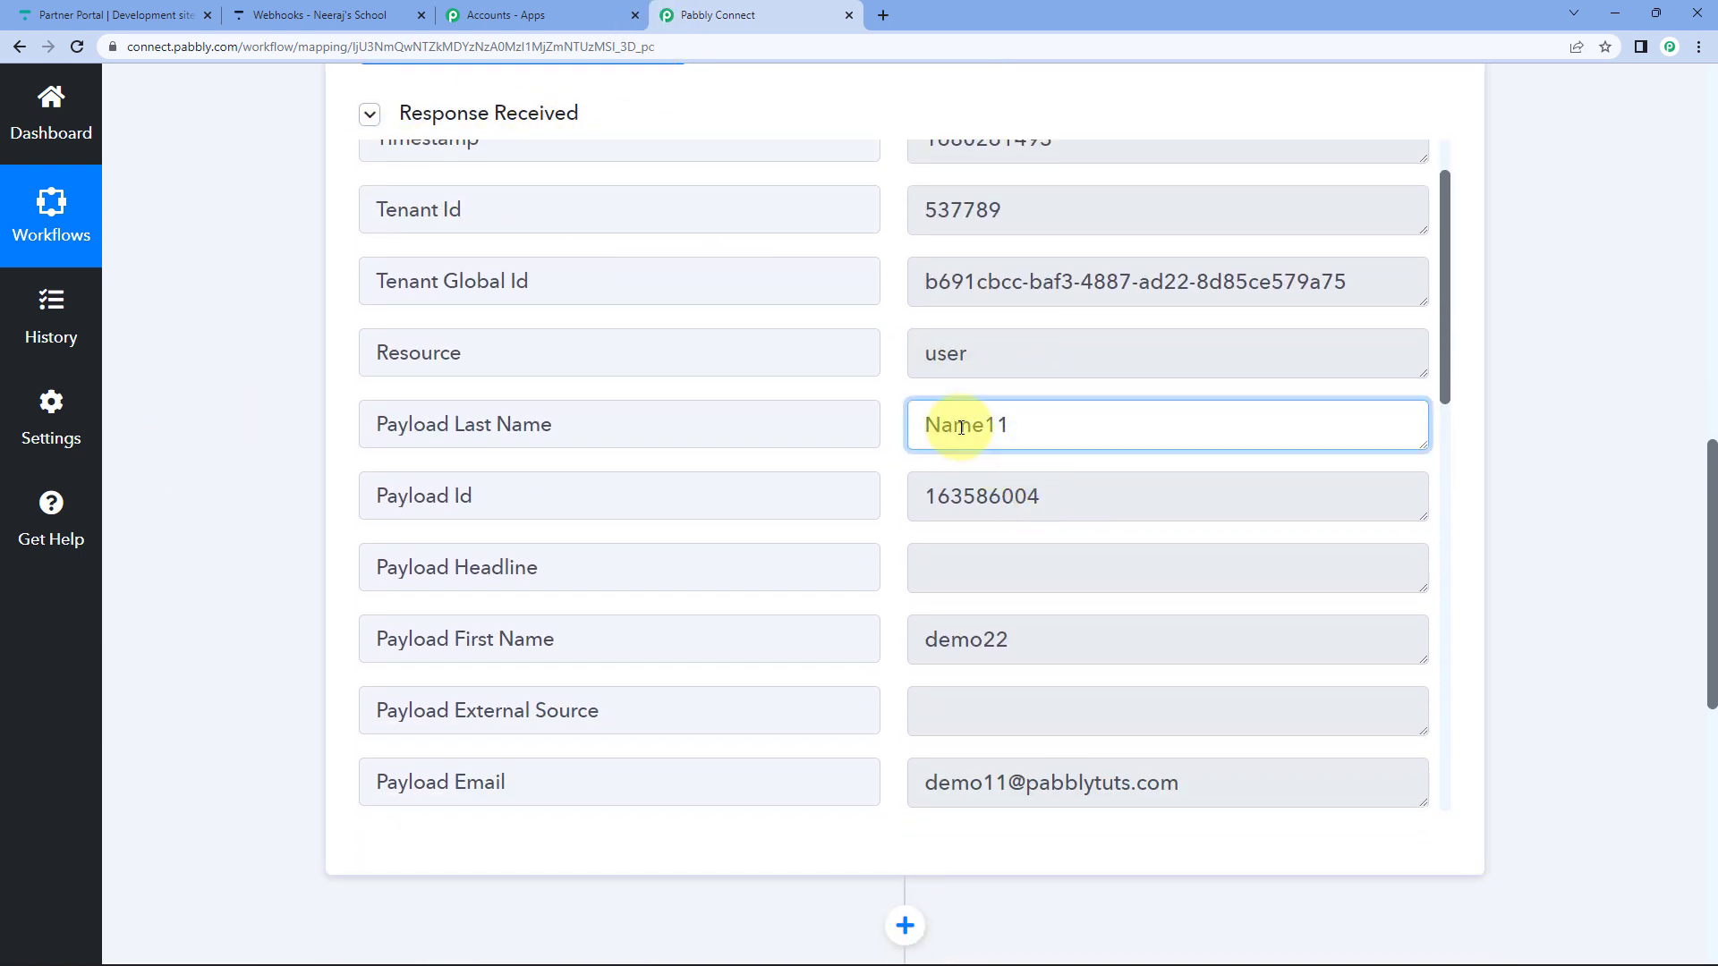
double_click(940, 421)
scroll(964, 497, "down", 2)
double_click(963, 474)
Check the received email and Phone Number values, scrolling through the rest of the response.
scroll(1029, 506, "down", 1)
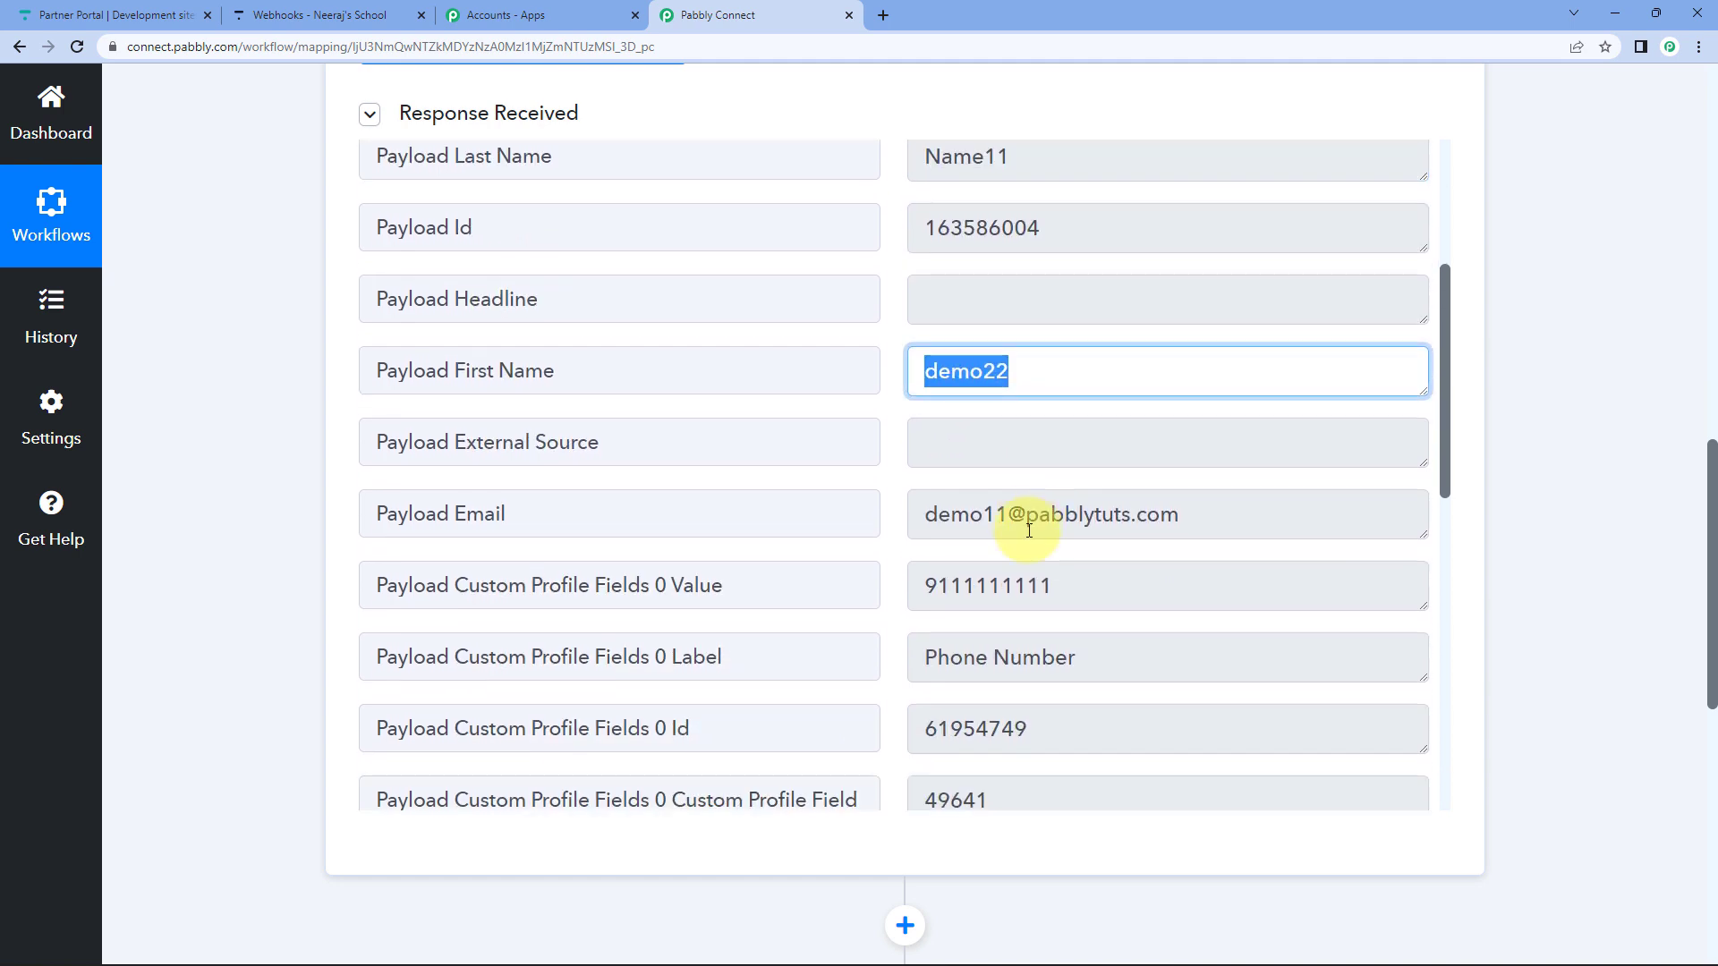
triple_click(1005, 512)
double_click(980, 585)
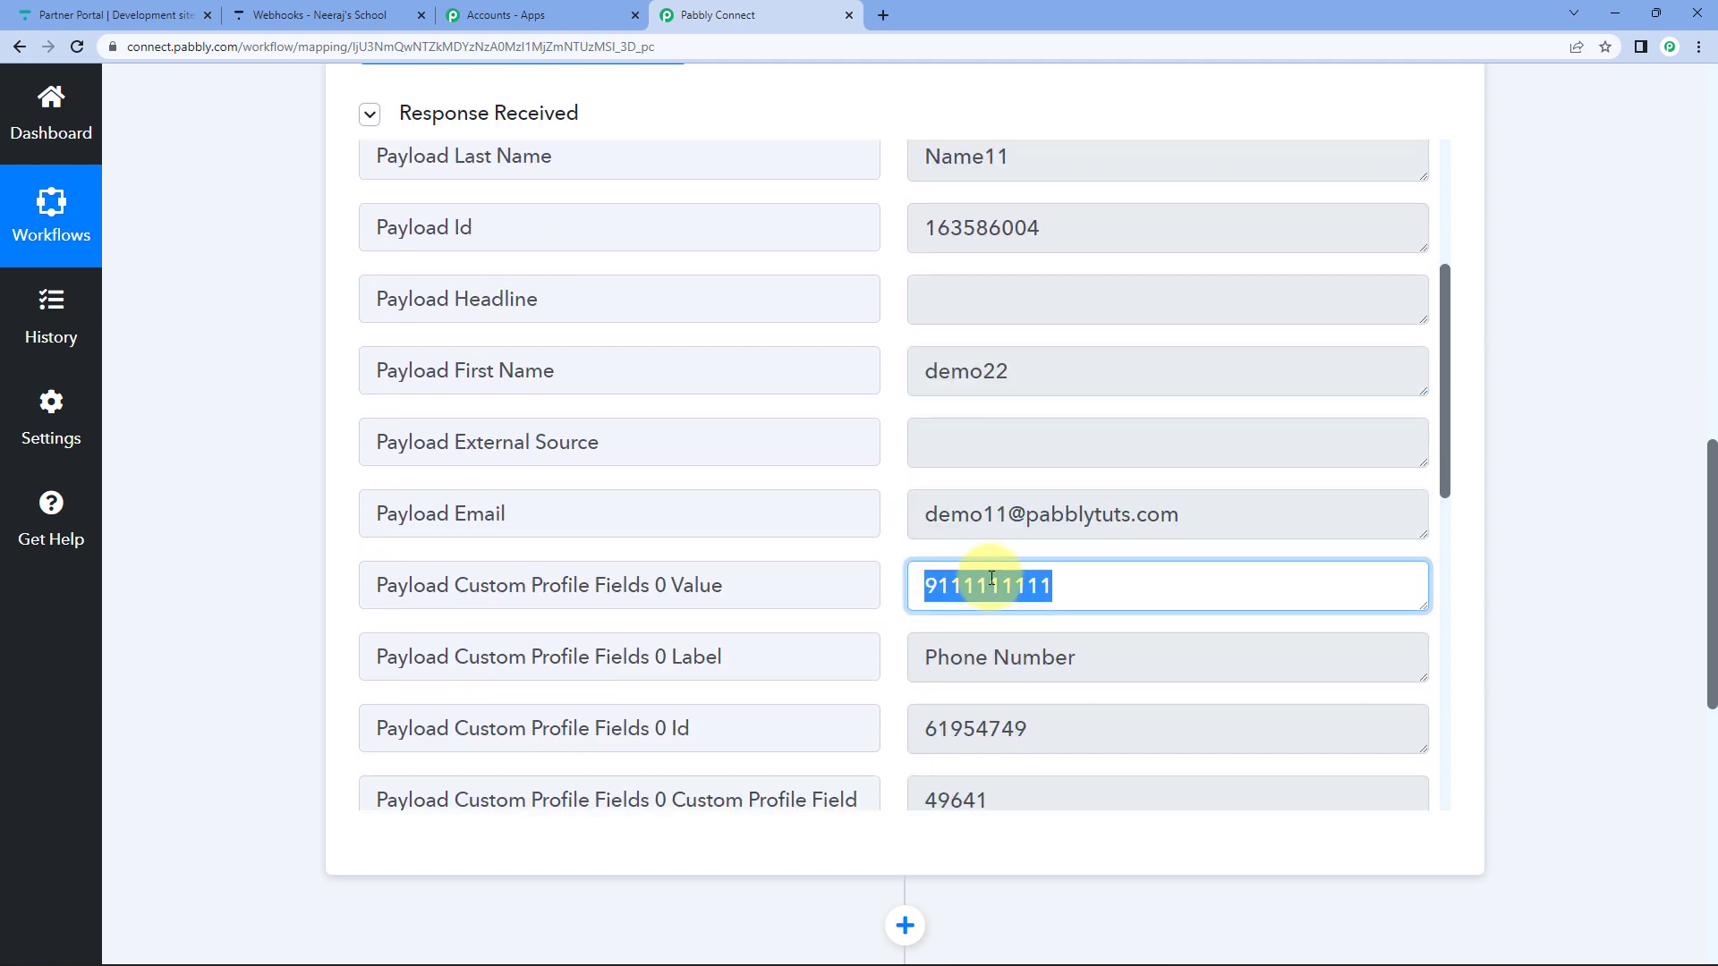
scroll(995, 575, "down", 5)
scroll(1002, 573, "down", 6)
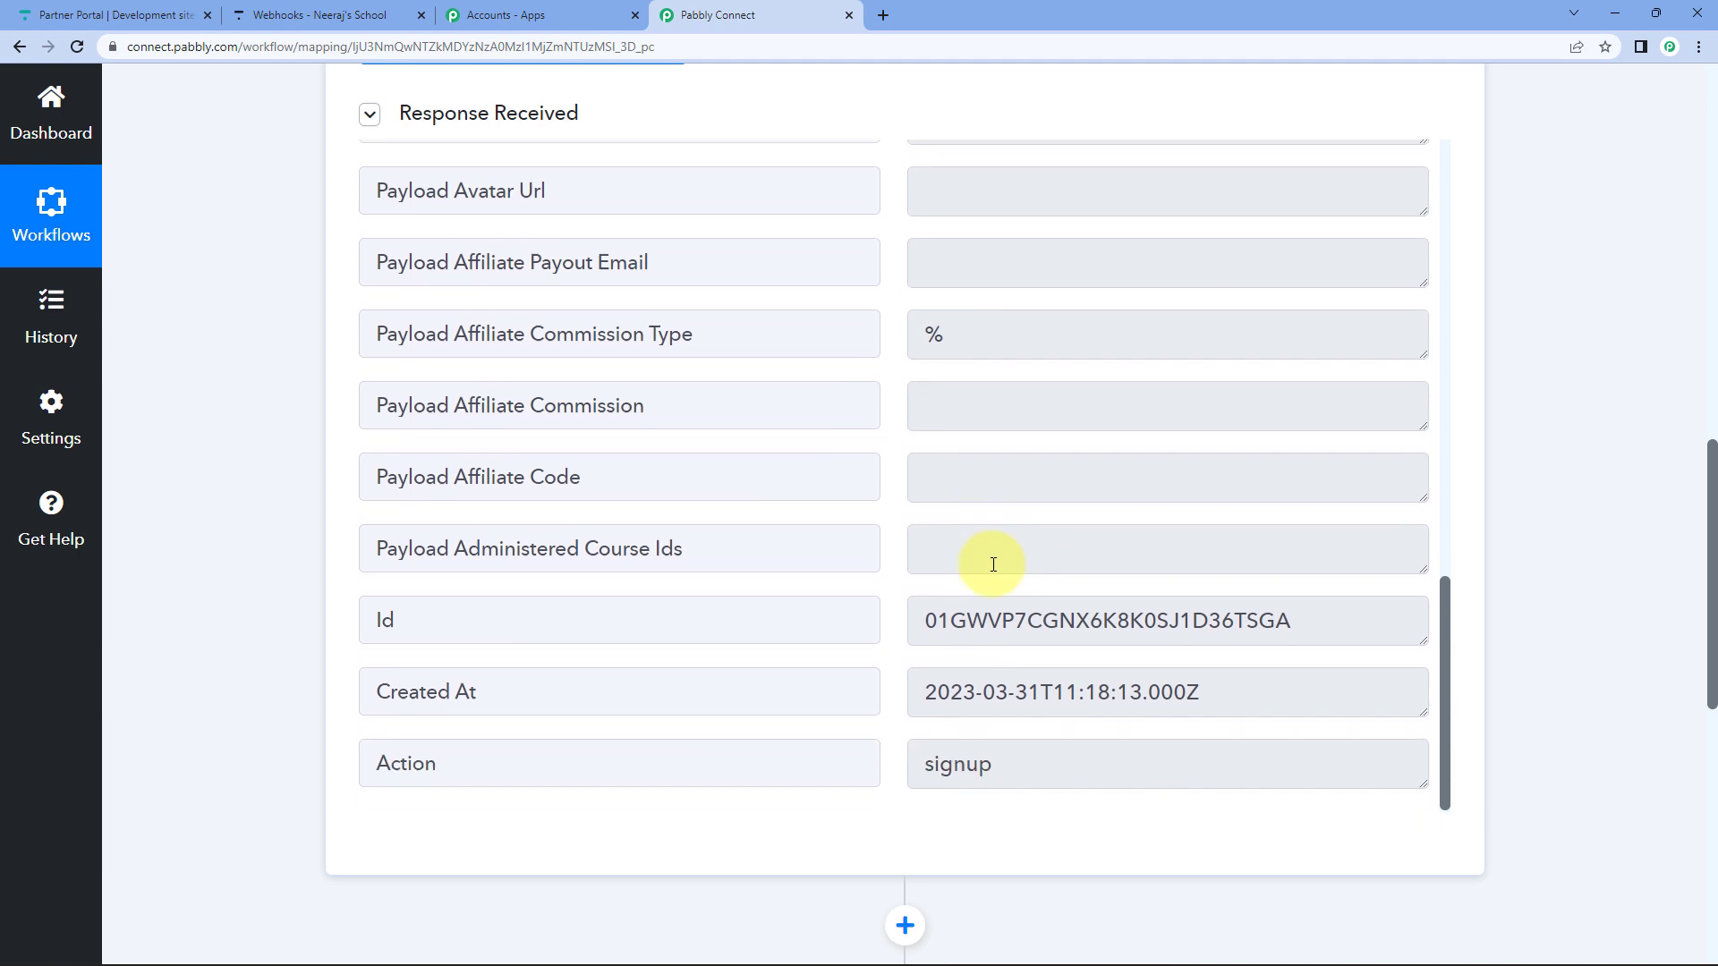
scroll(990, 564, "up", 10)
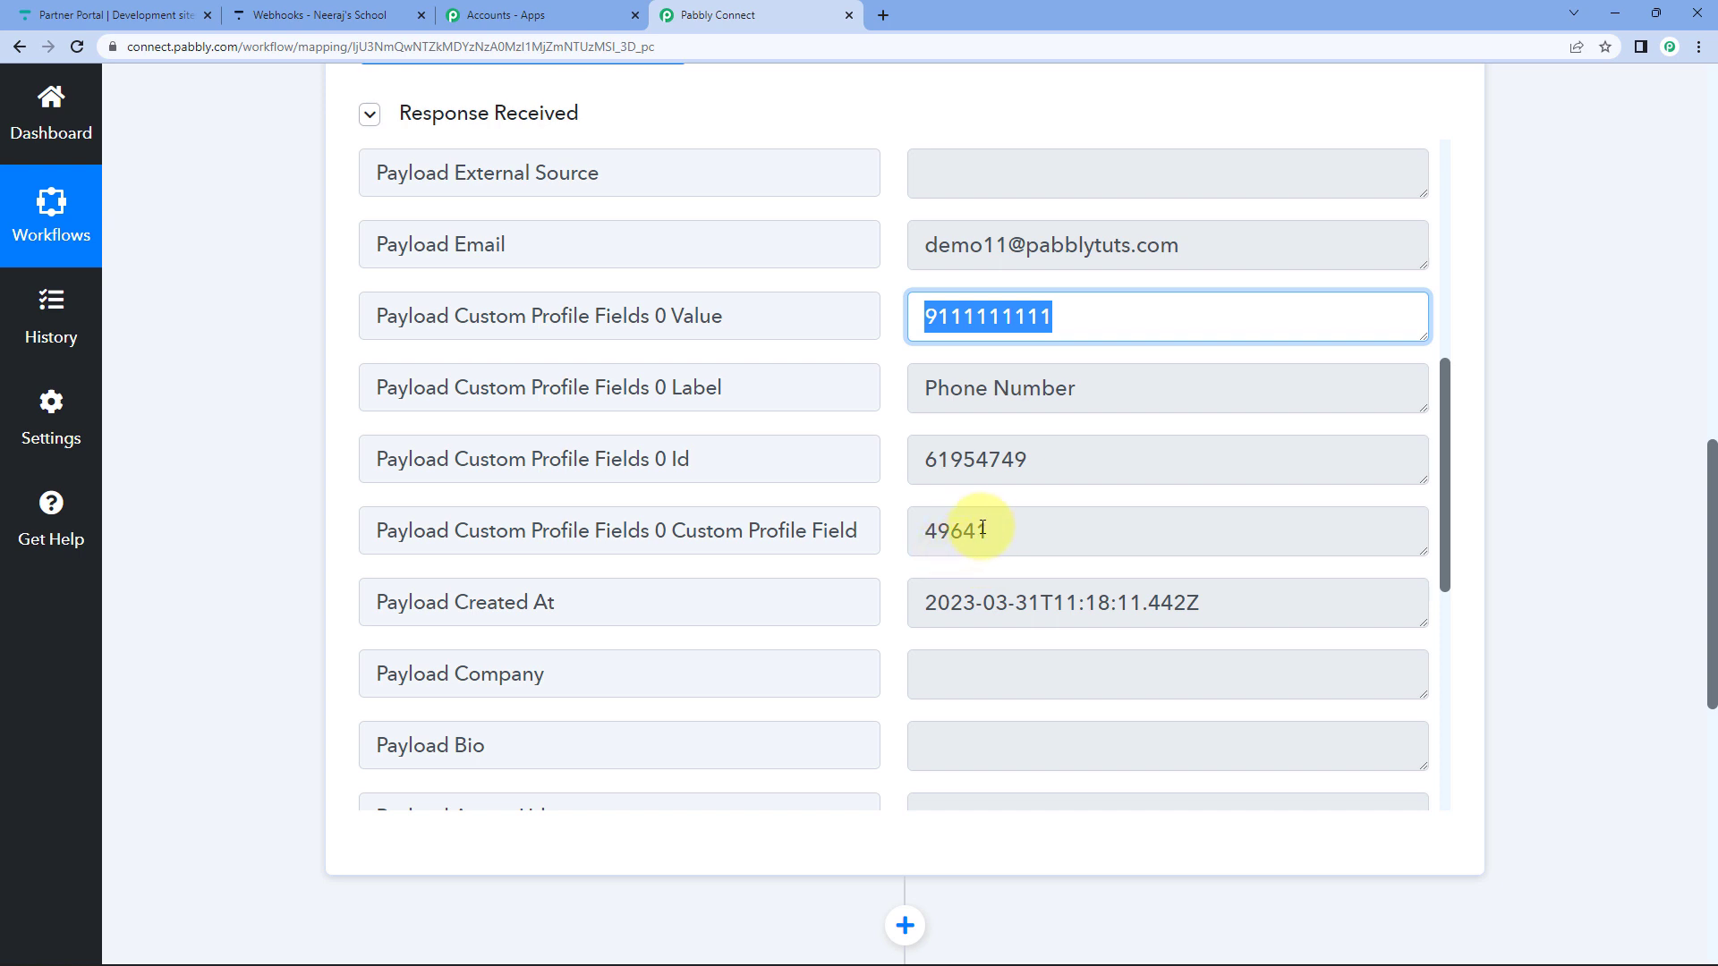
scroll(981, 528, "up", 5)
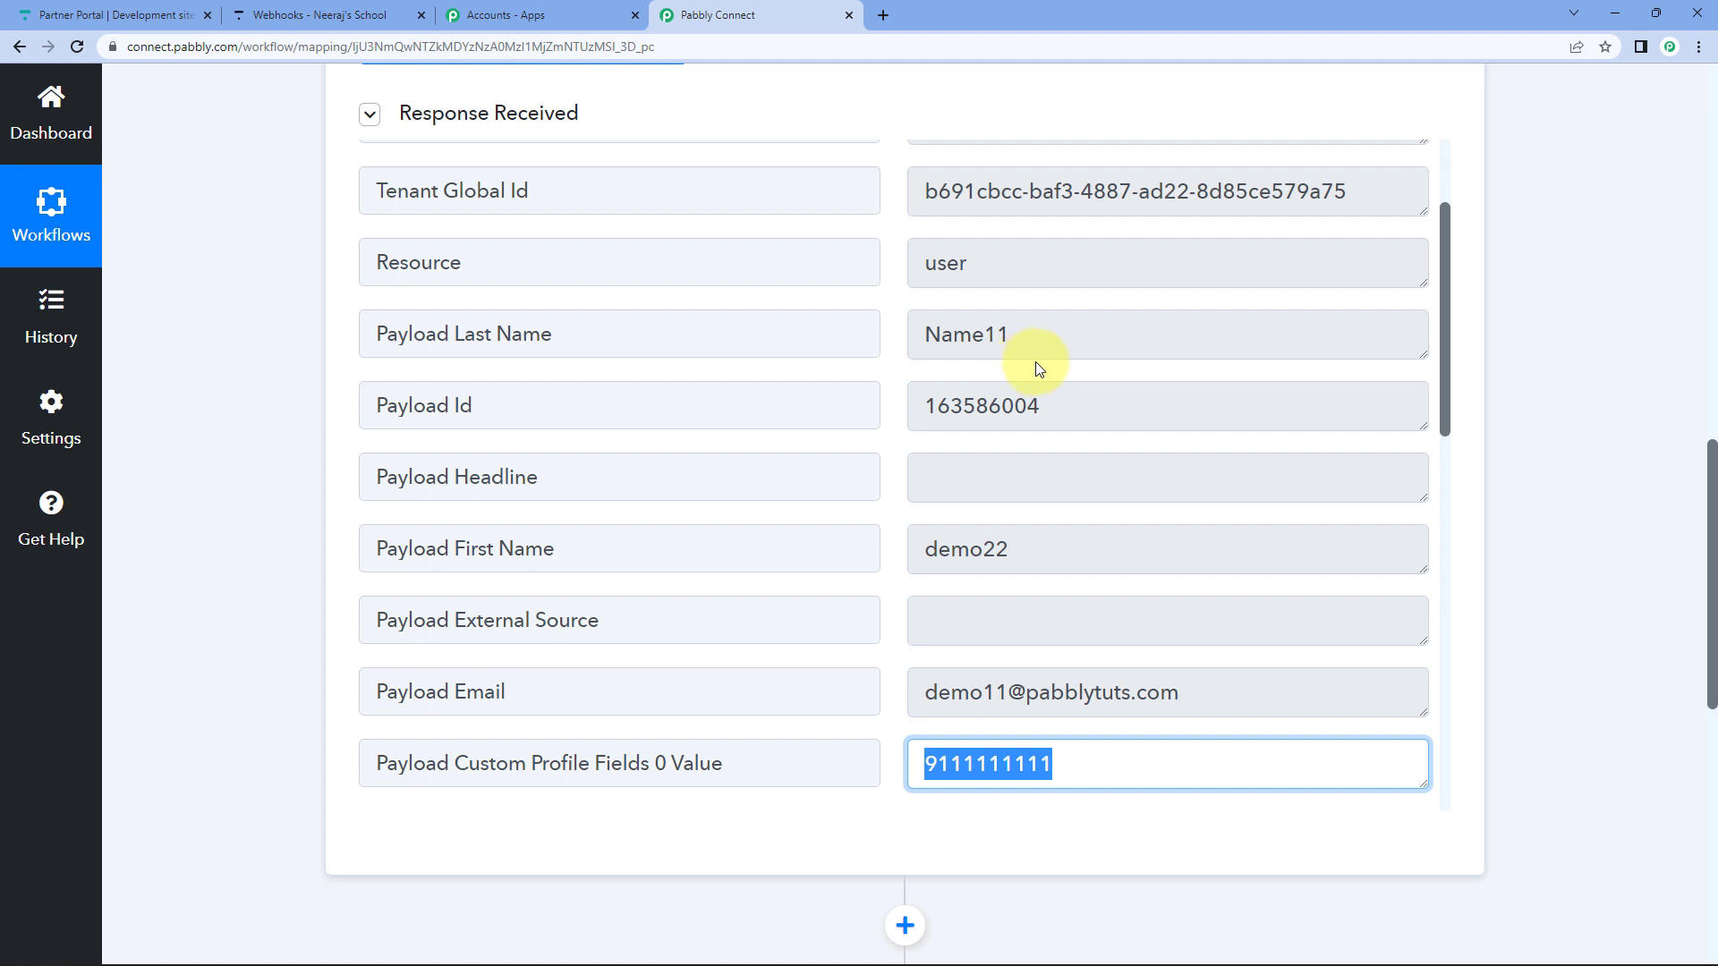
left_click(883, 18)
Load Mailchimp's PabblyConnect audience contacts in a new tab, review its 4 contacts, then return to Pabbly Connect.
left_click(843, 48)
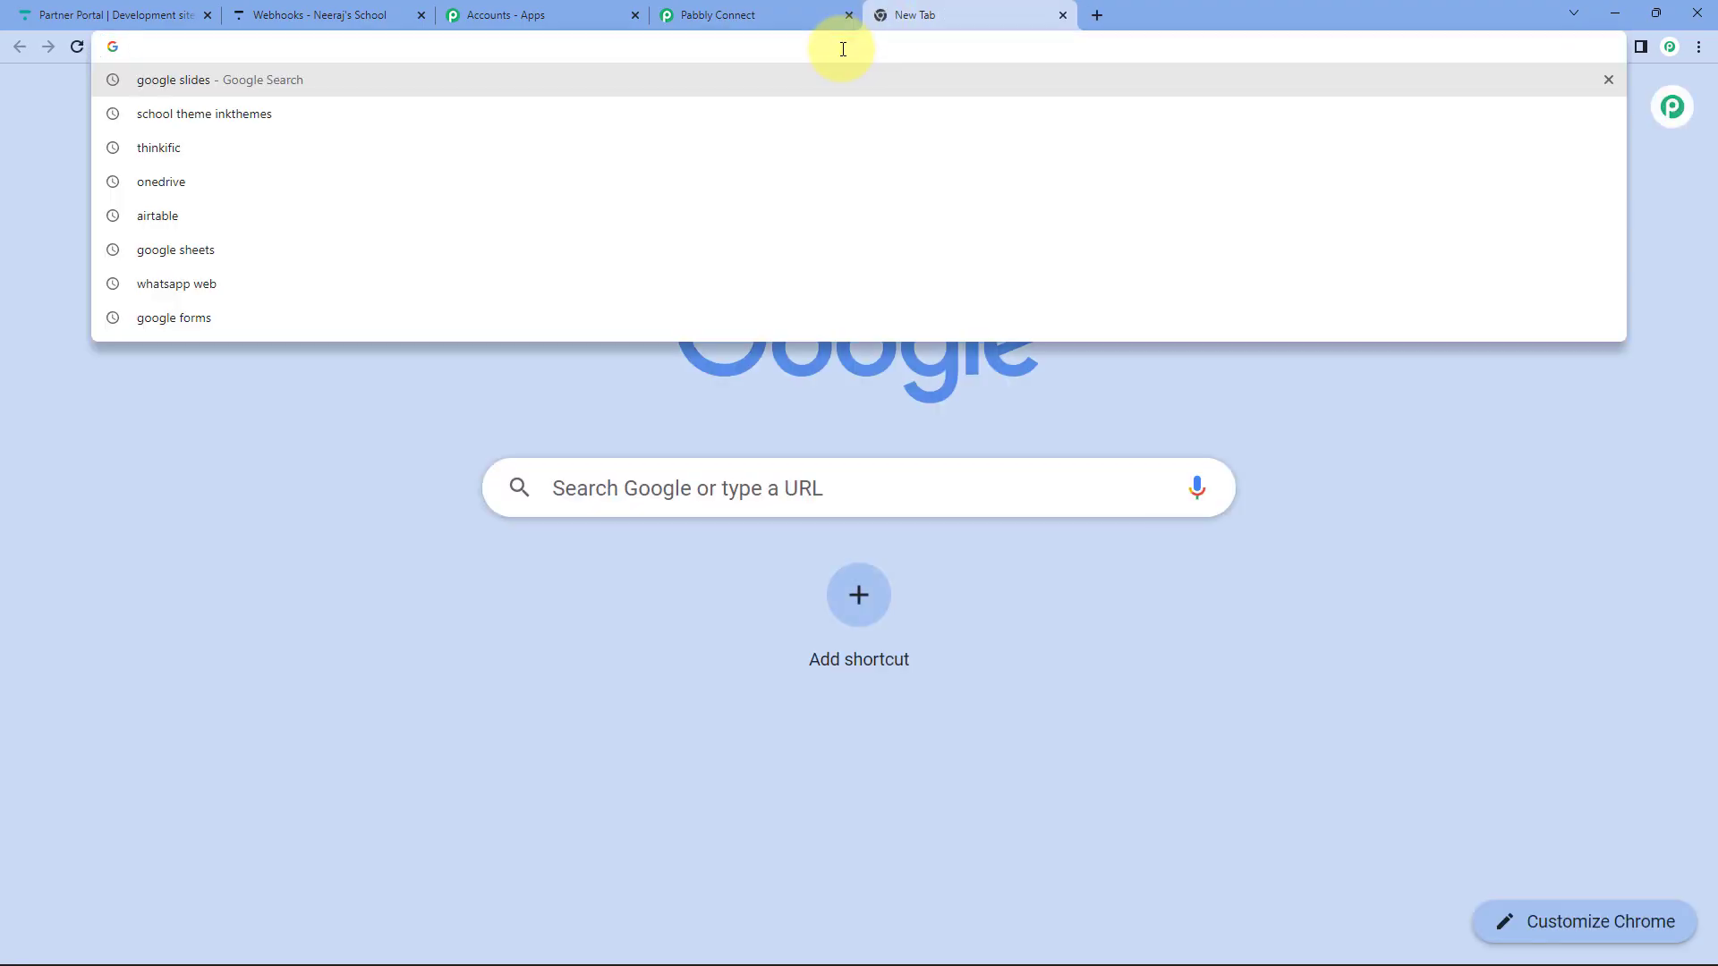
type("us6.admin.mailchimp.com/lists/members/#p:1-s:100-sa:last_update_time-so:false")
key("Return")
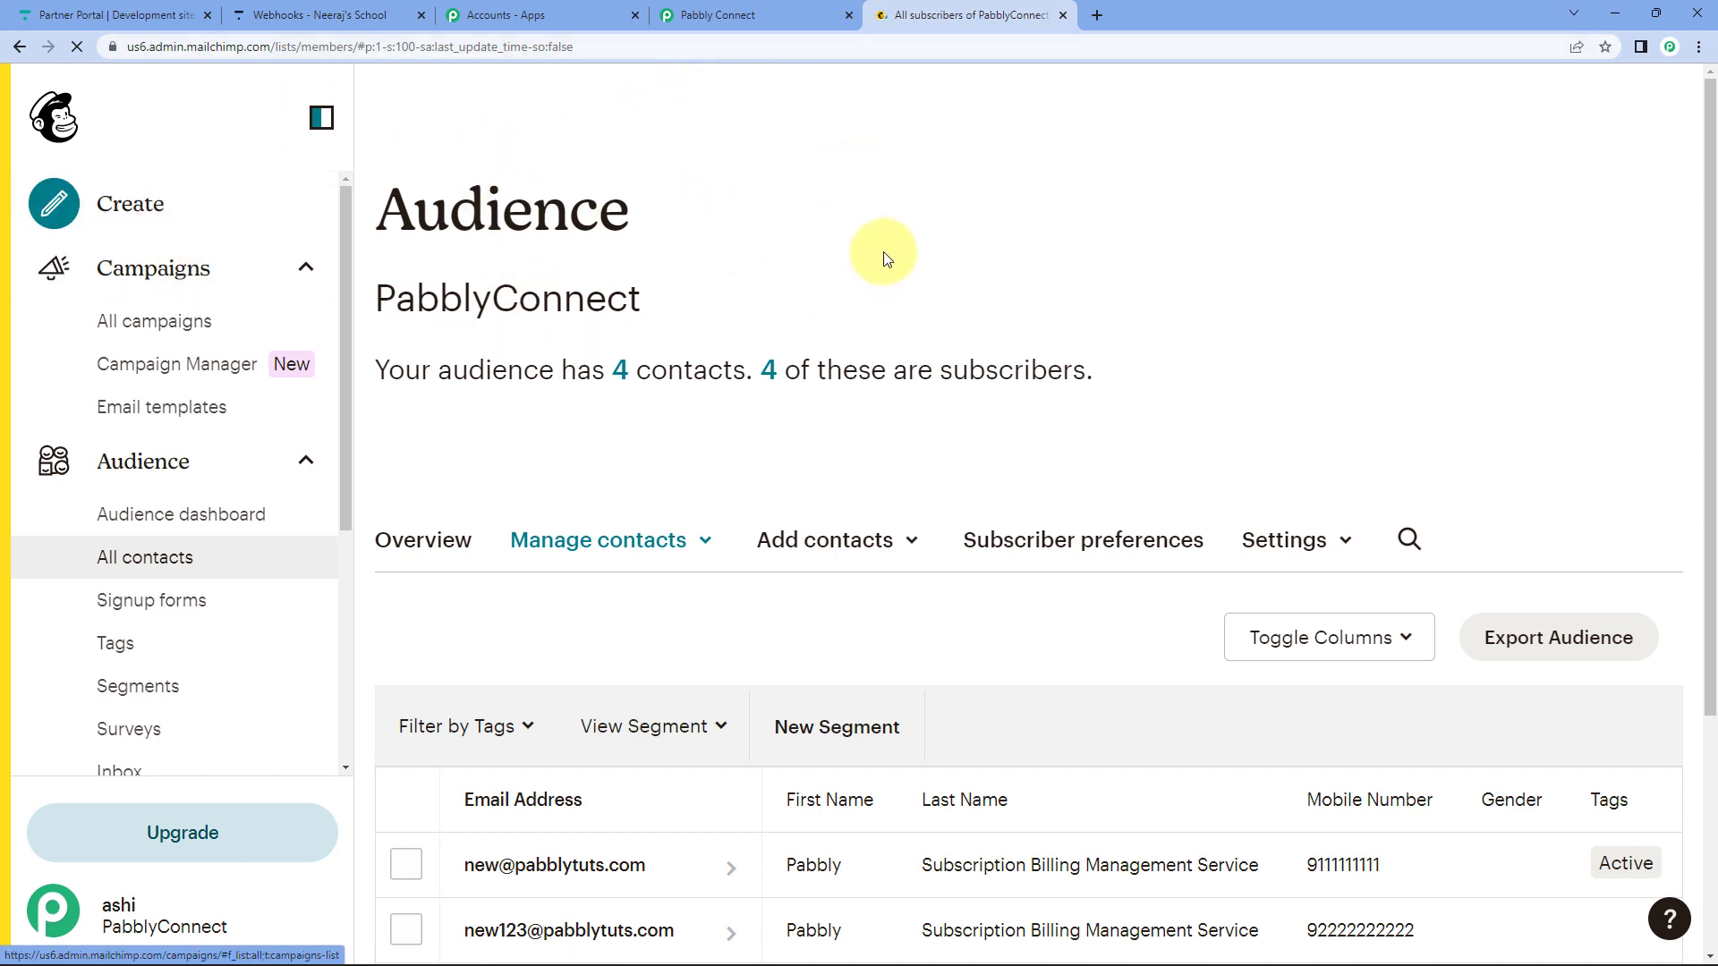
scroll(885, 237, "down", 4)
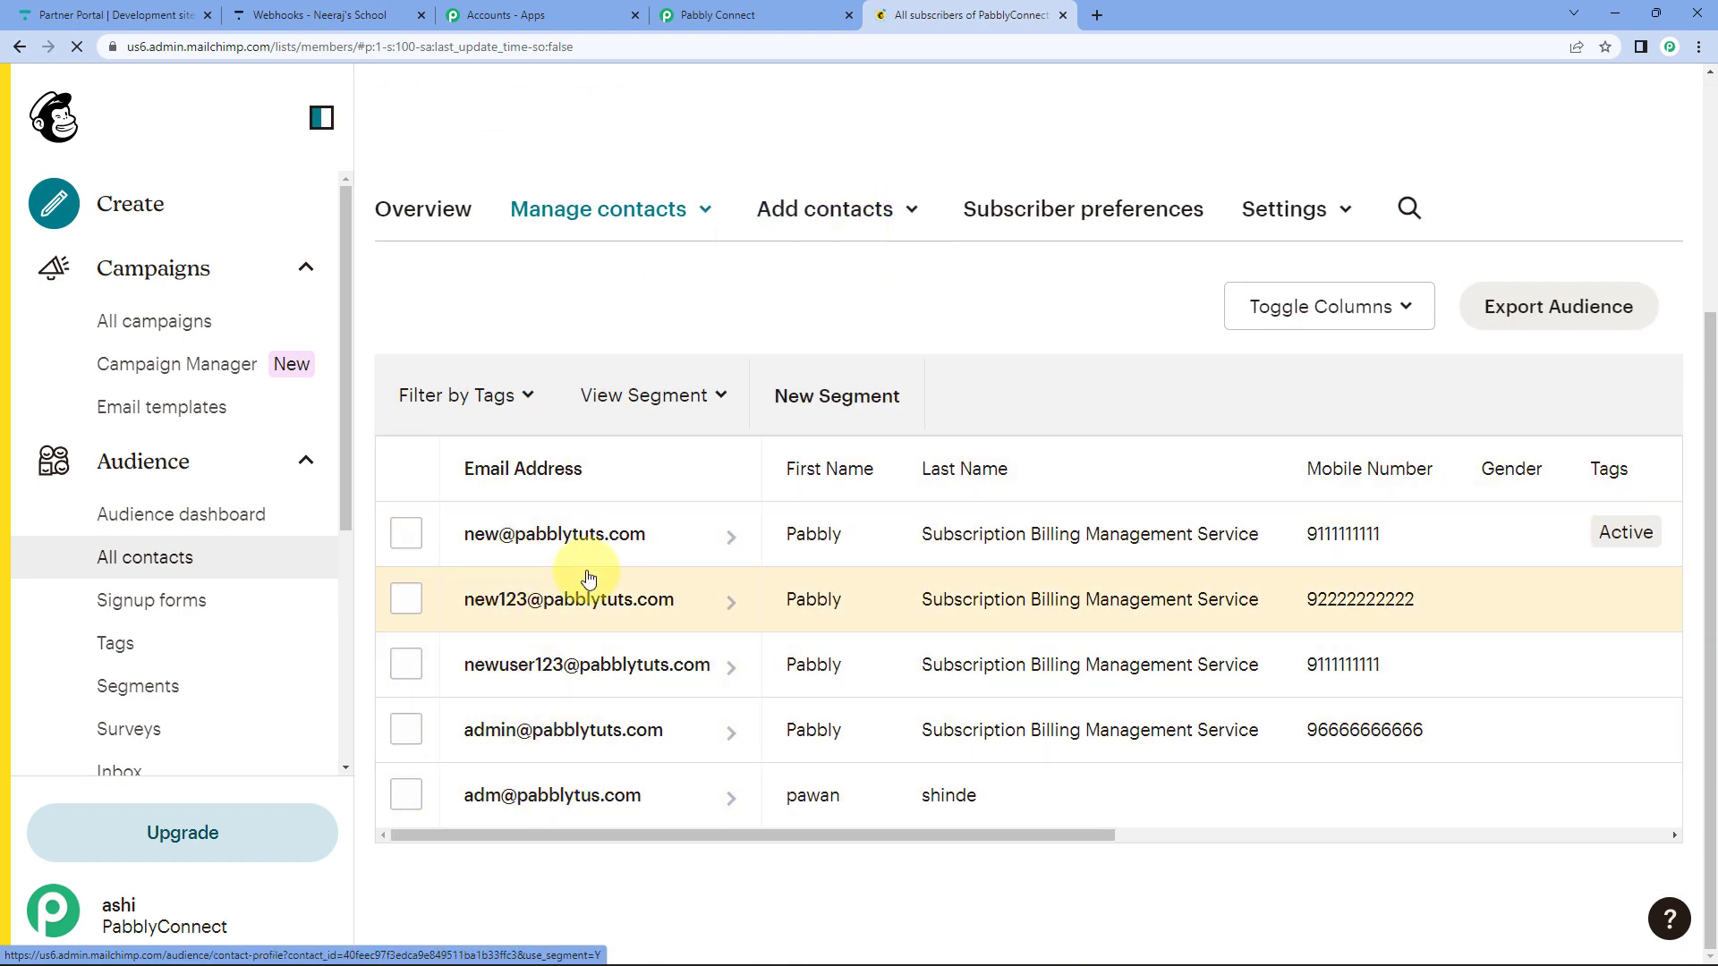
scroll(573, 313, "up", 3)
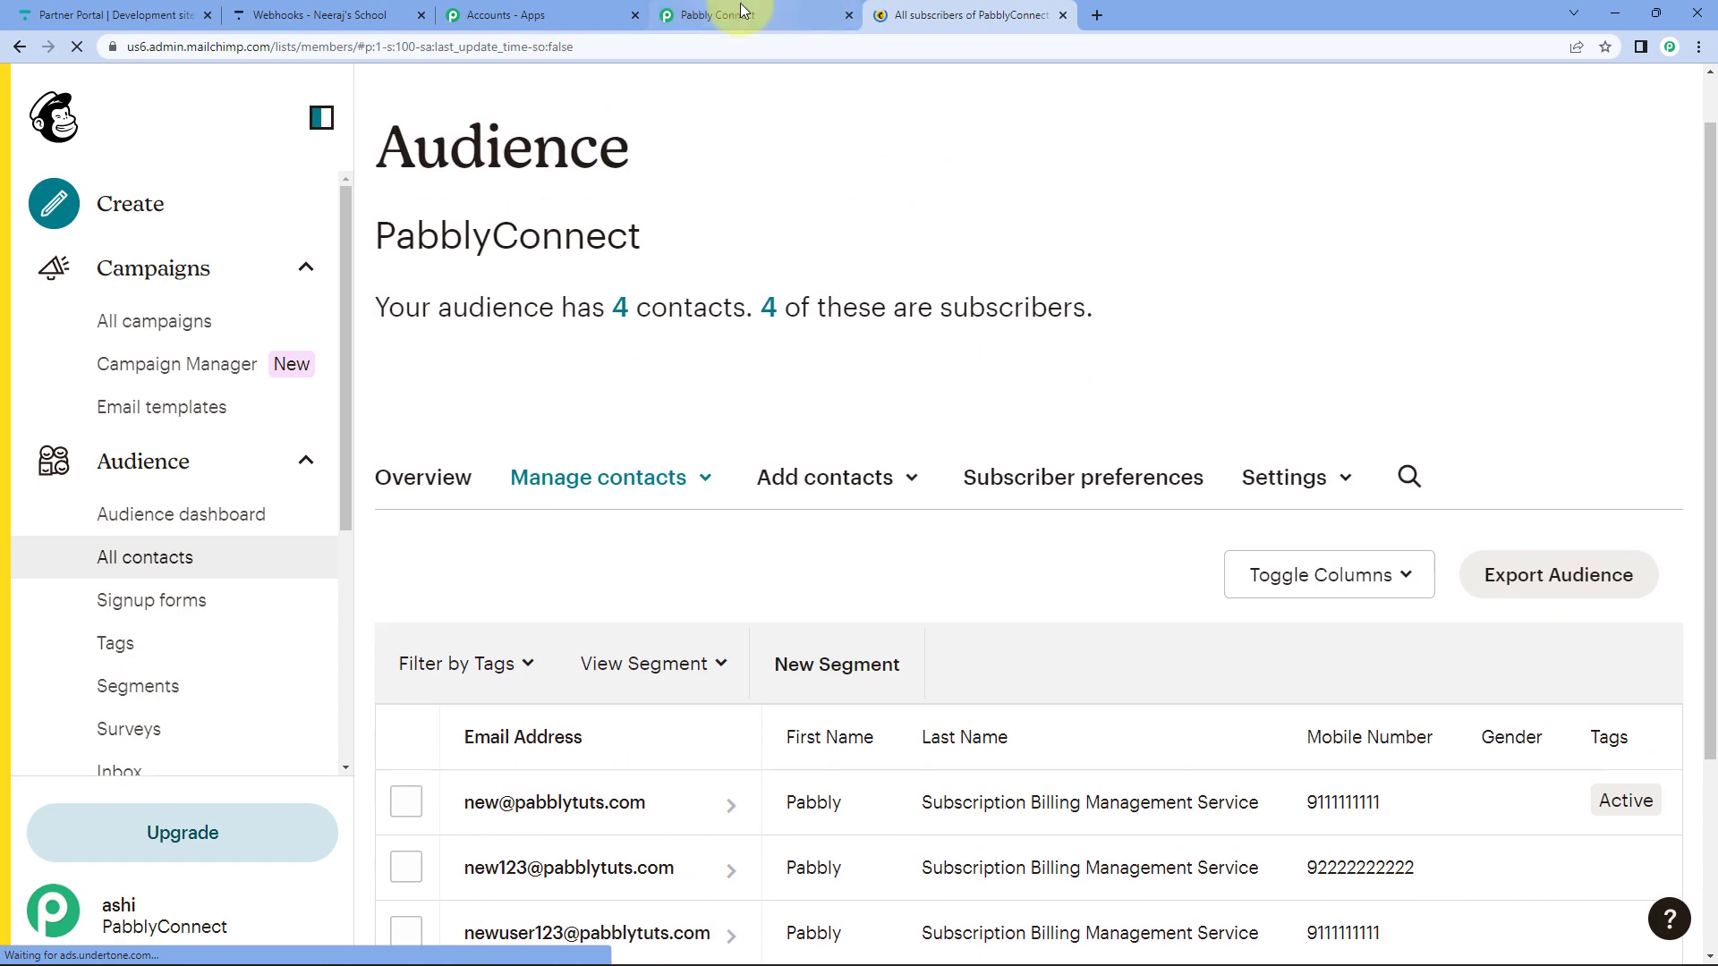
left_click_drag(940, 15, 537, 15)
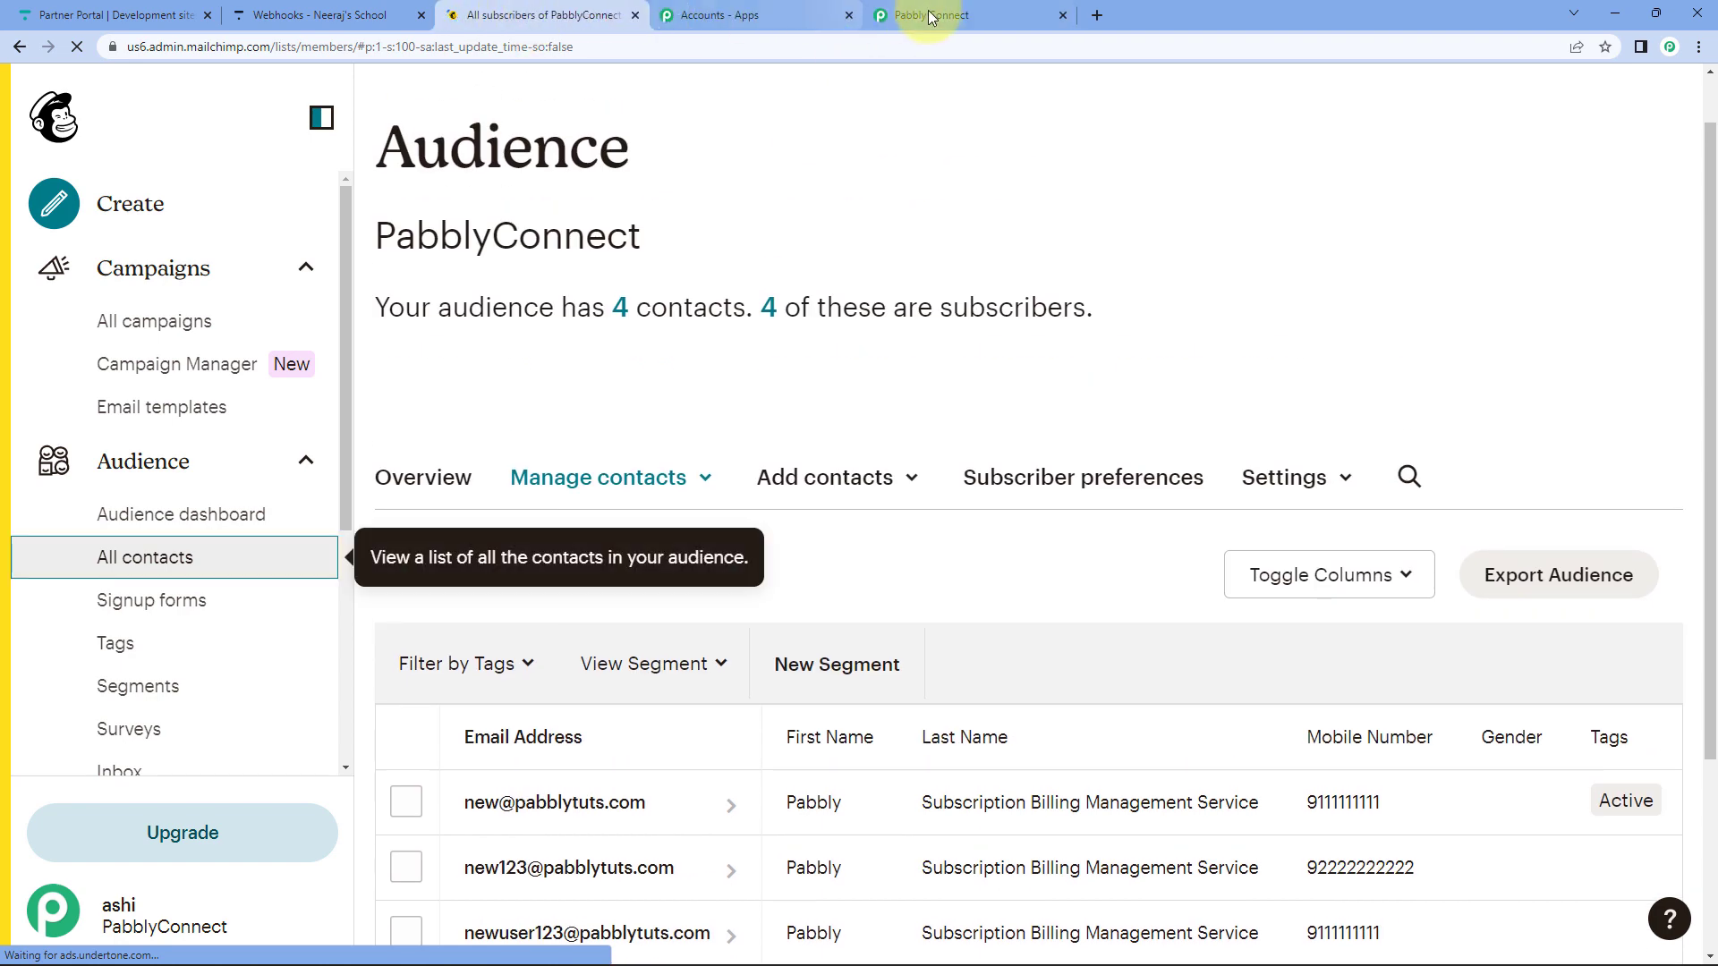
left_click(930, 15)
scroll(261, 394, "down", 5)
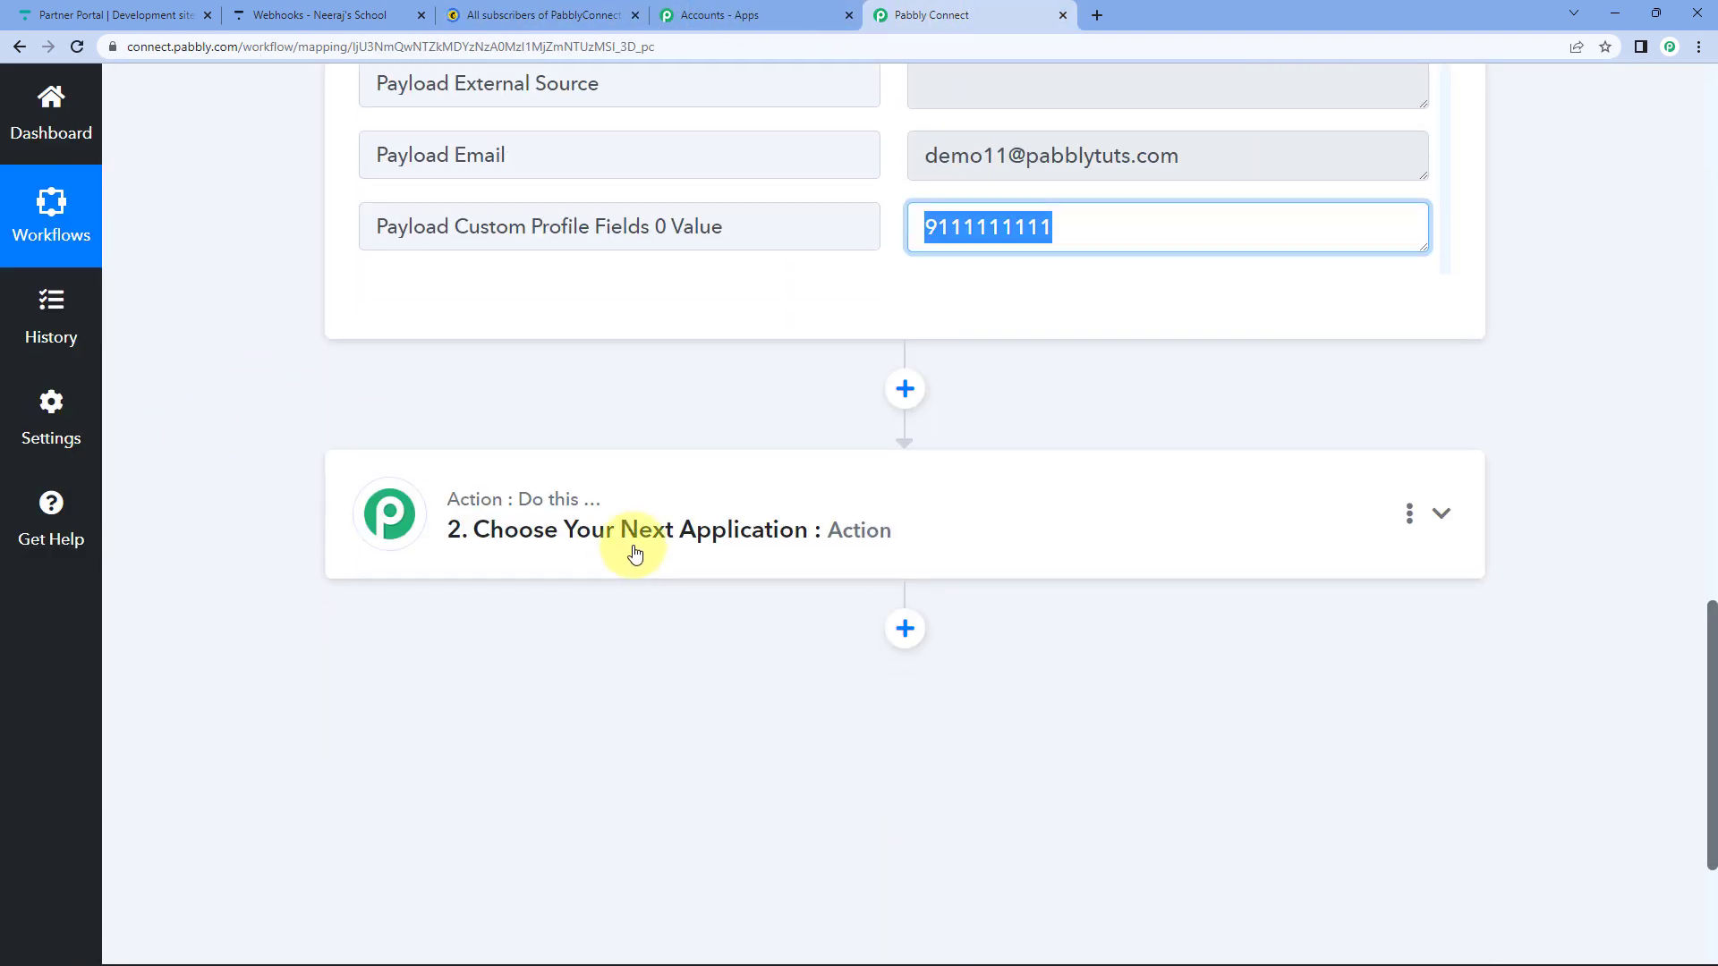
Search 'Mailc' and set MailChimp as the second step's action app.
left_click(633, 549)
left_click(445, 681)
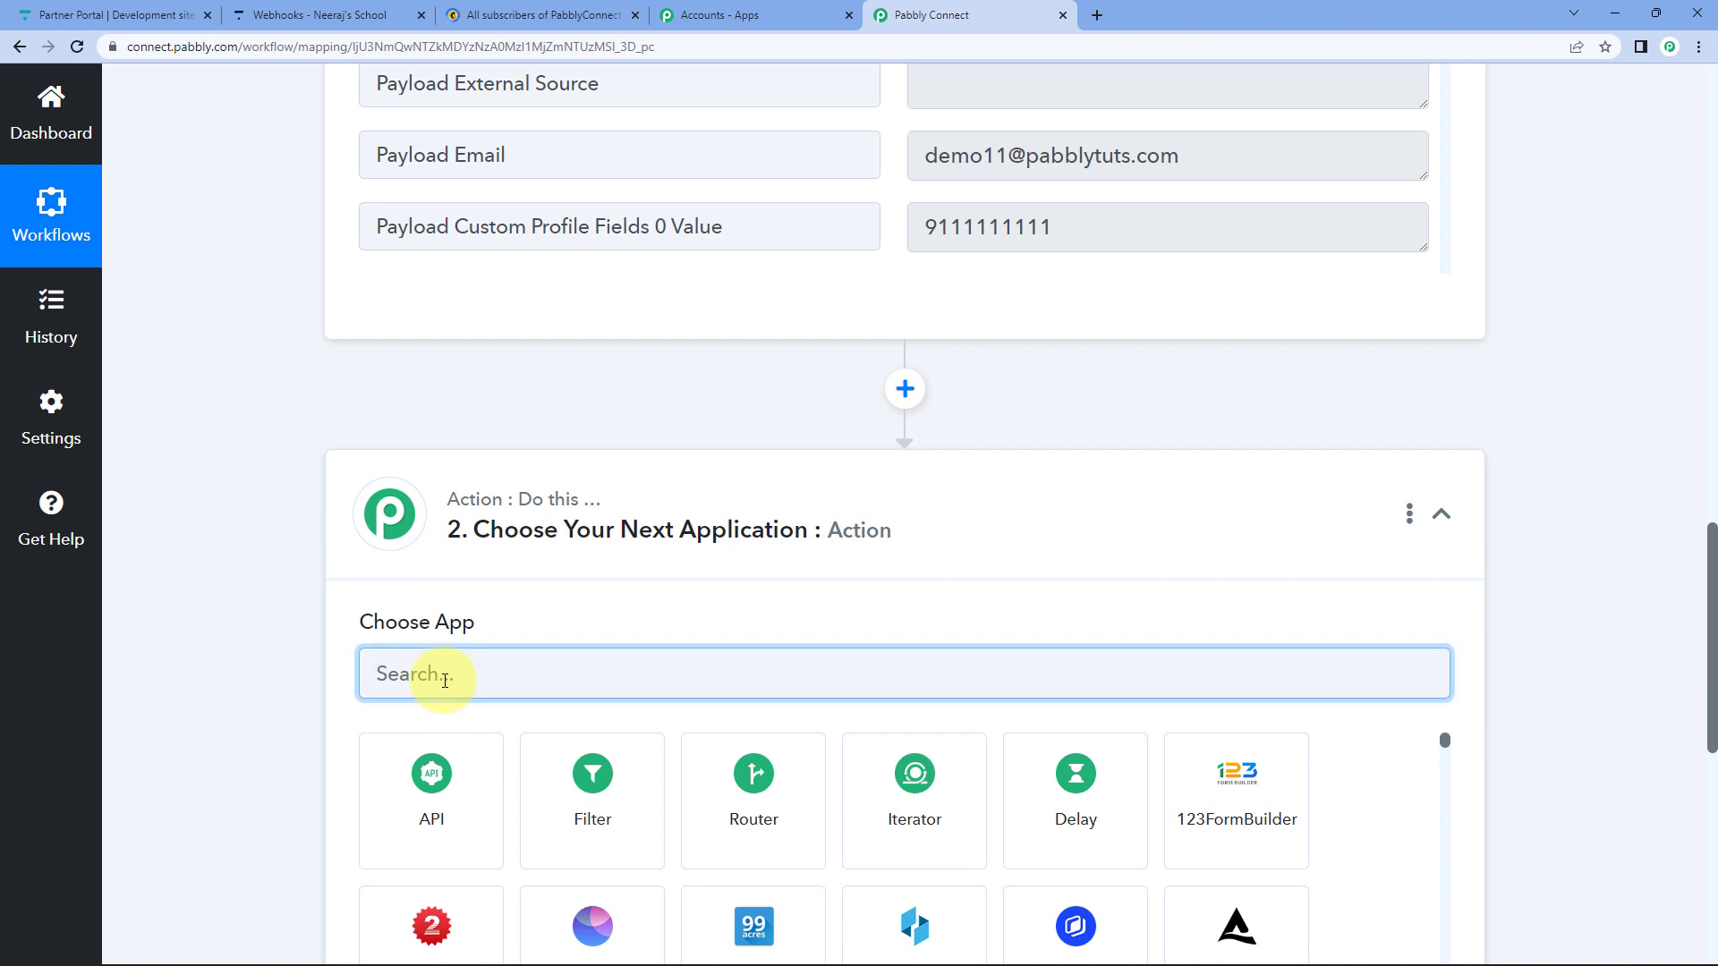
type("Mailc")
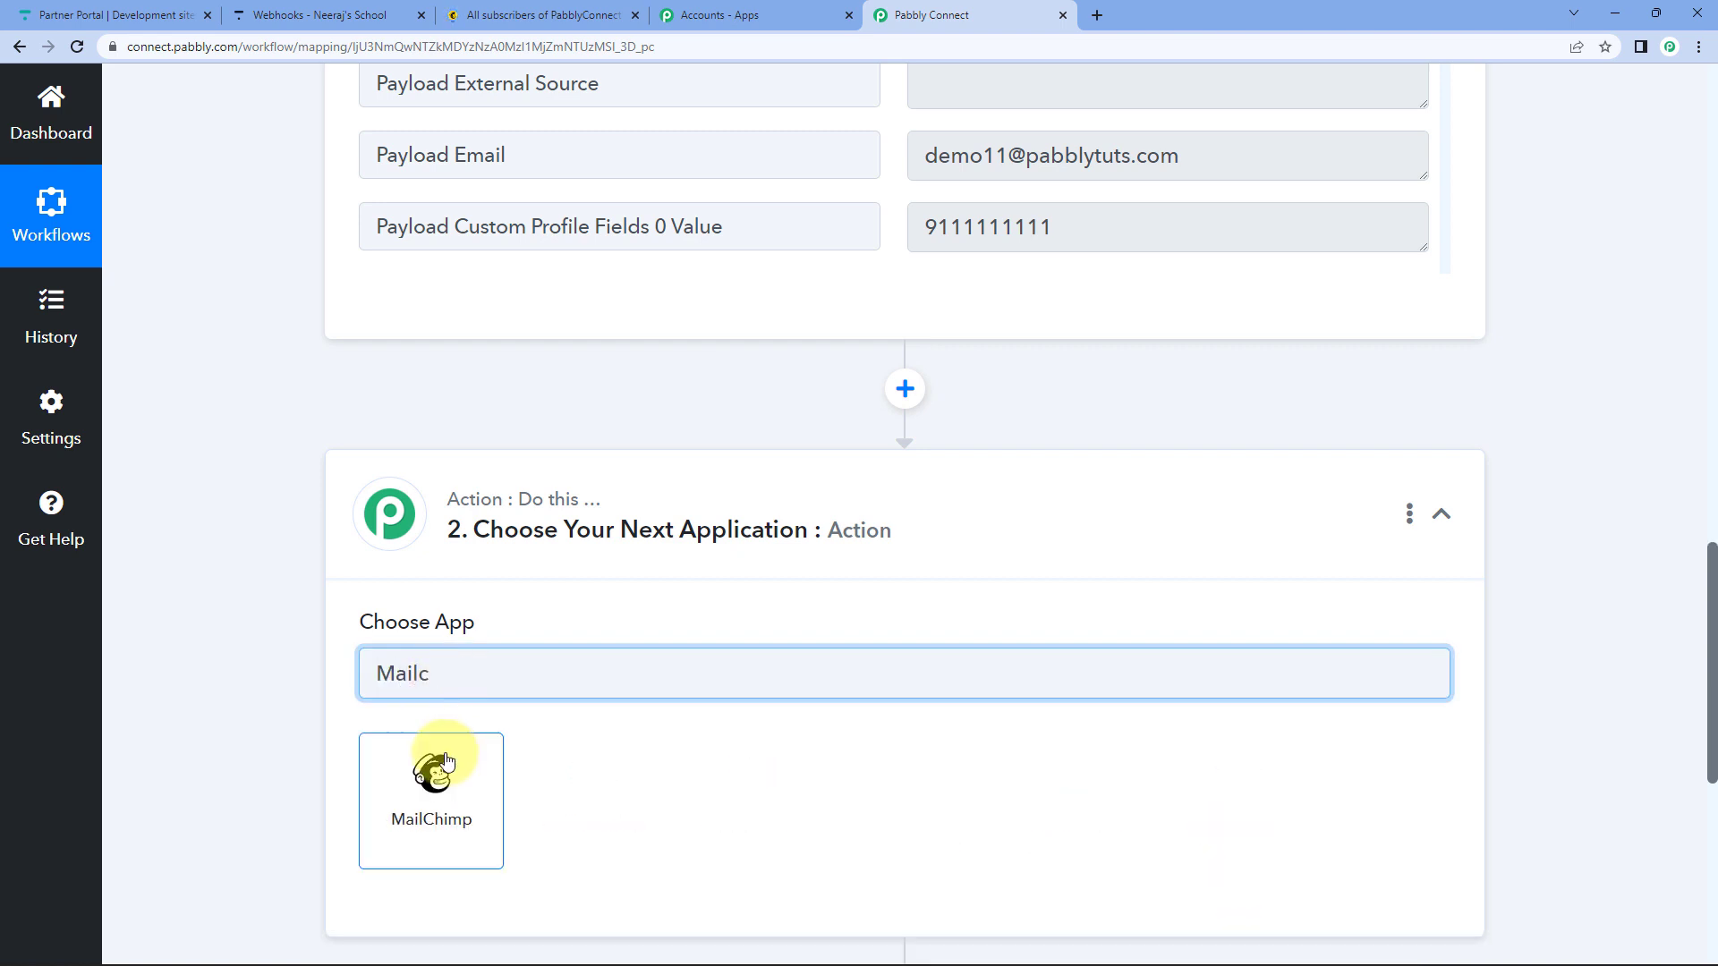
left_click(448, 762)
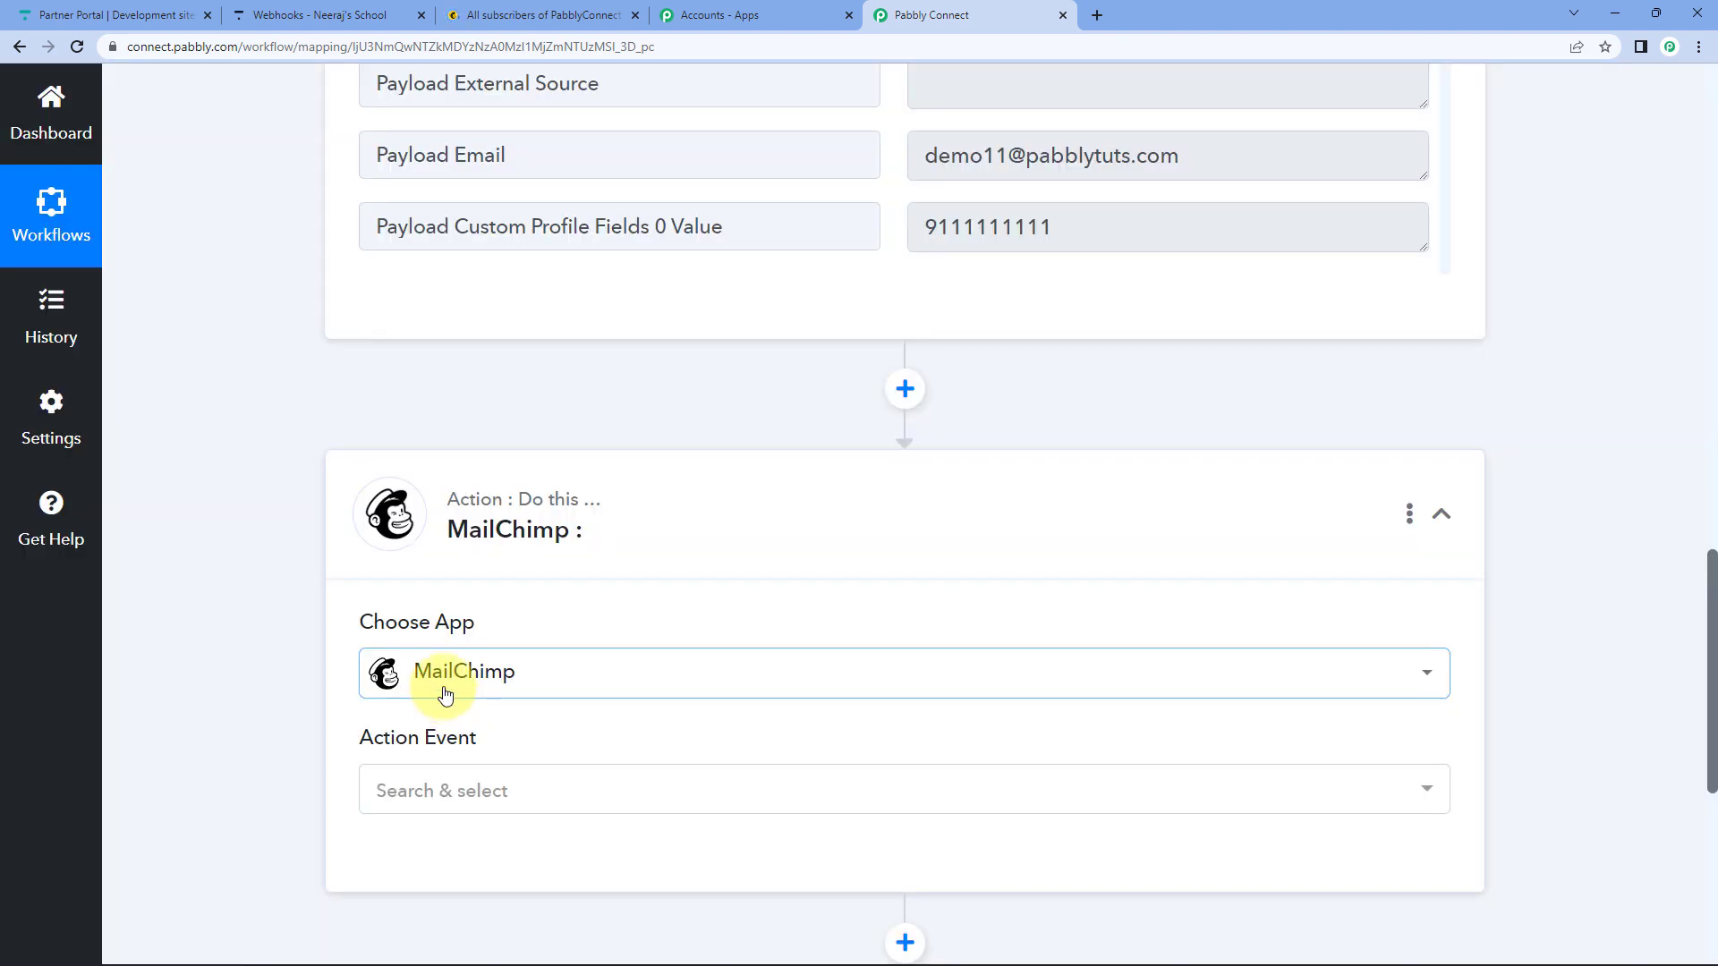
Browse MailChimp's Action Event list, including Add New Member with Custom Fields.
scroll(349, 590, "down", 3)
left_click(503, 525)
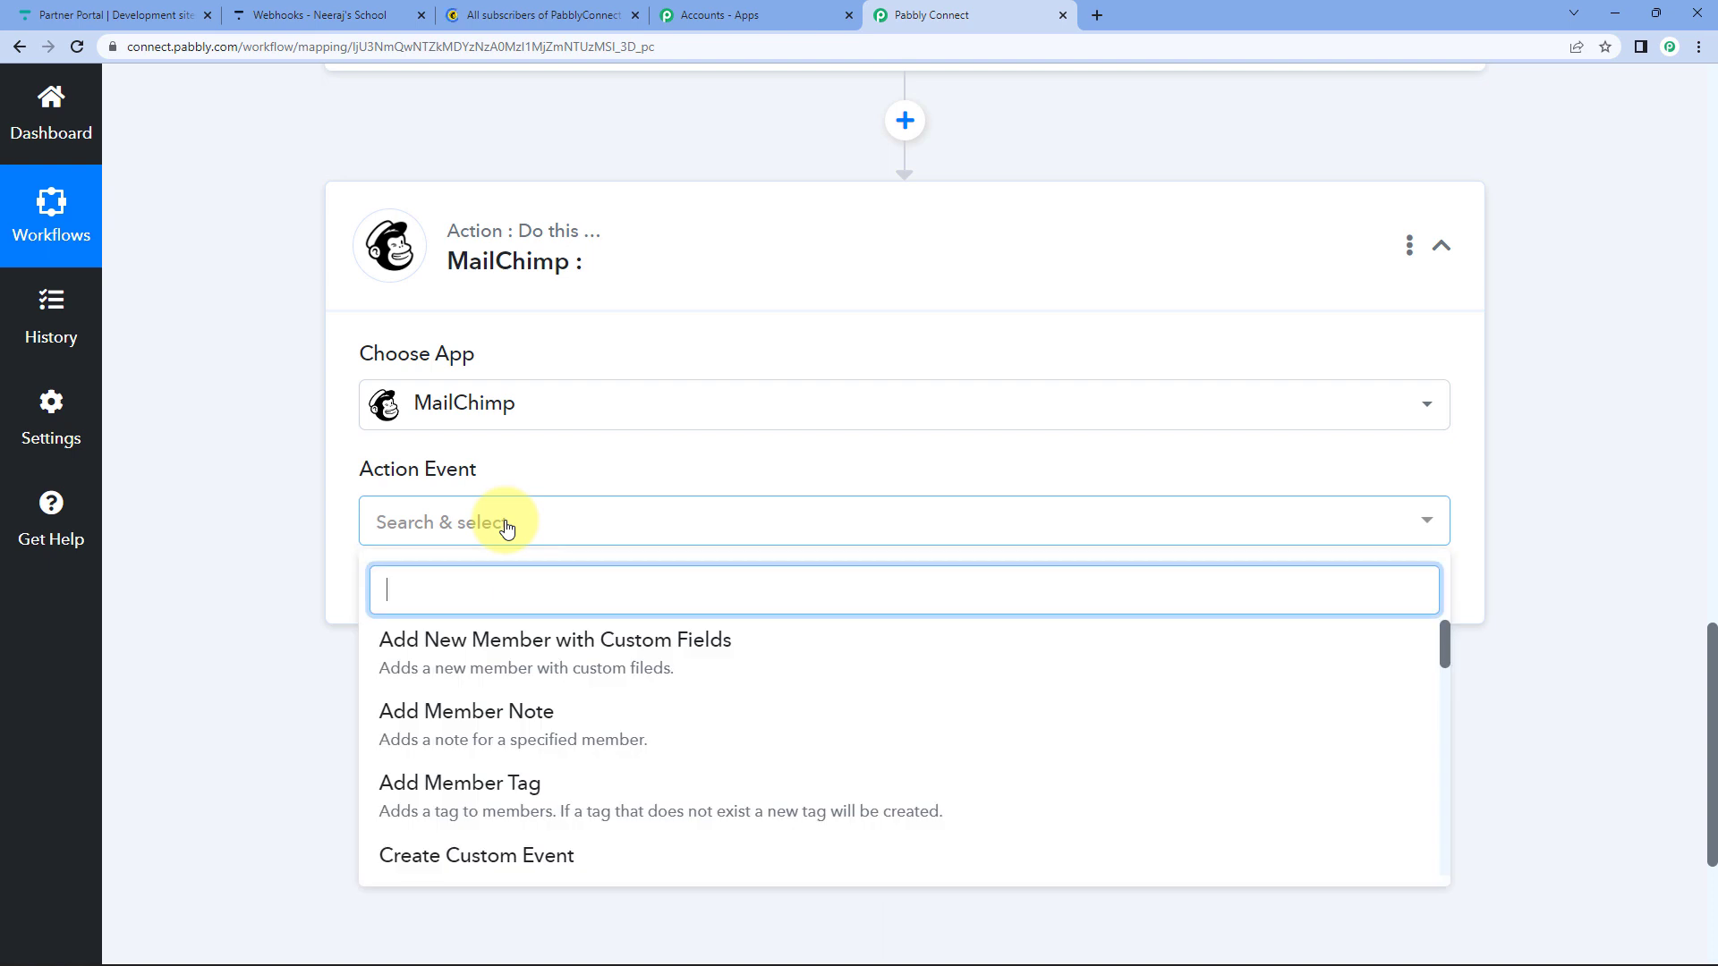
scroll(267, 569, "down", 2)
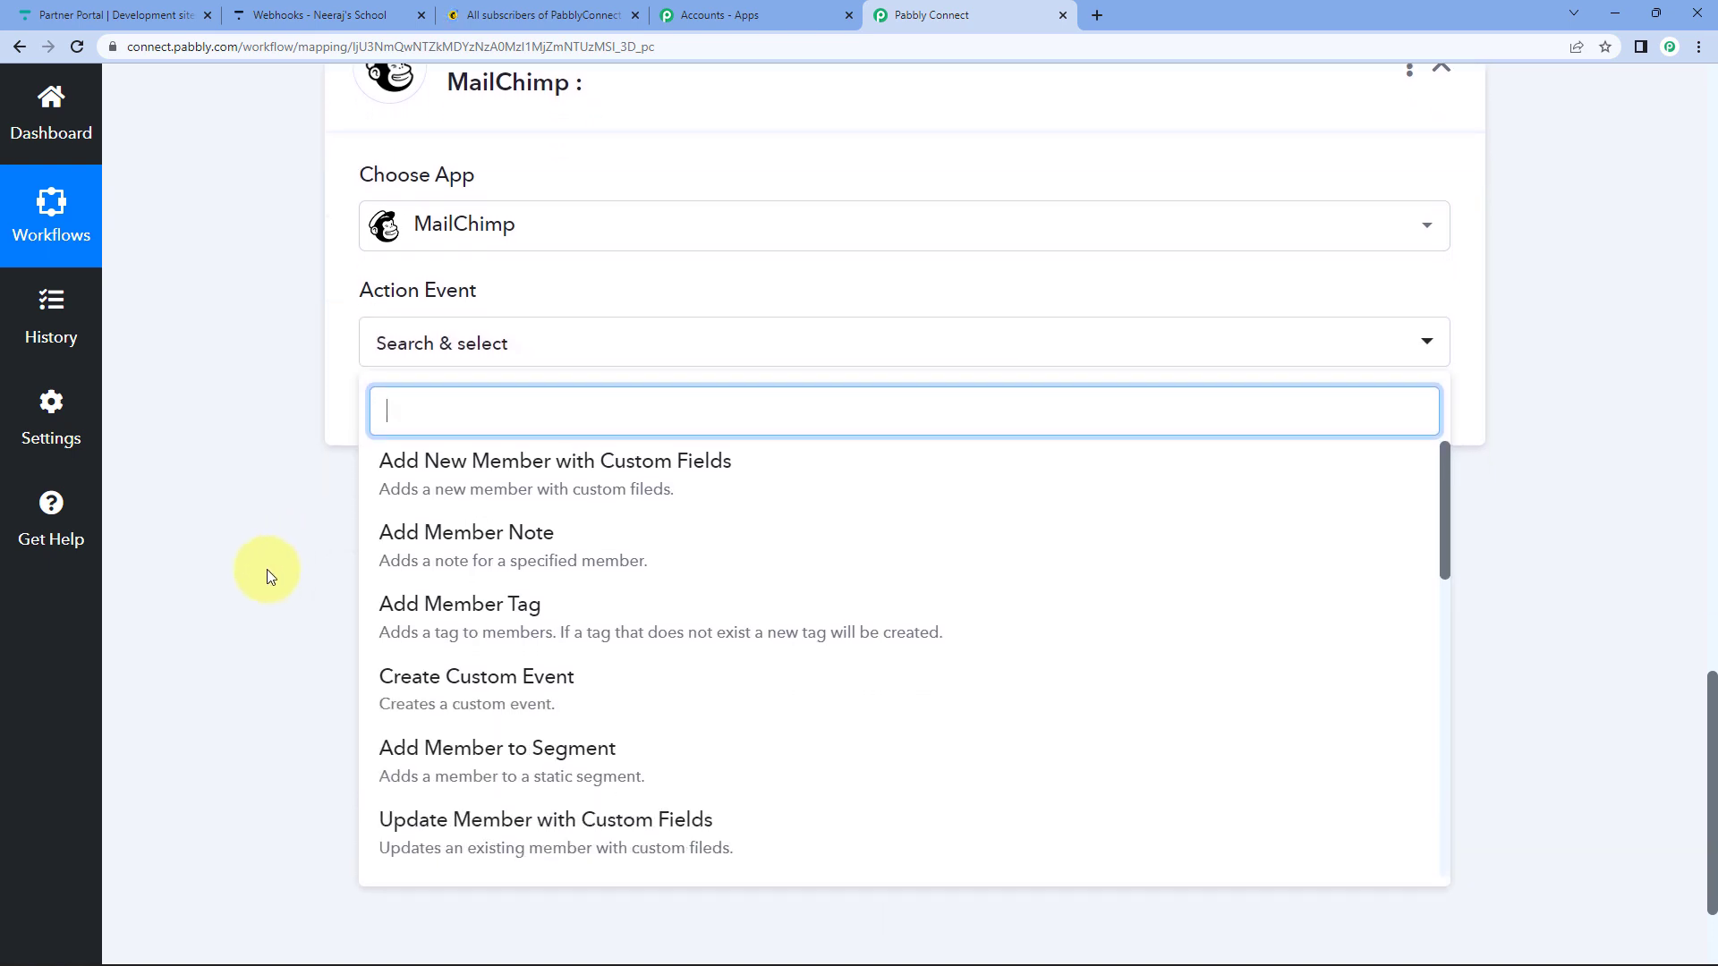
scroll(267, 569, "down", 1)
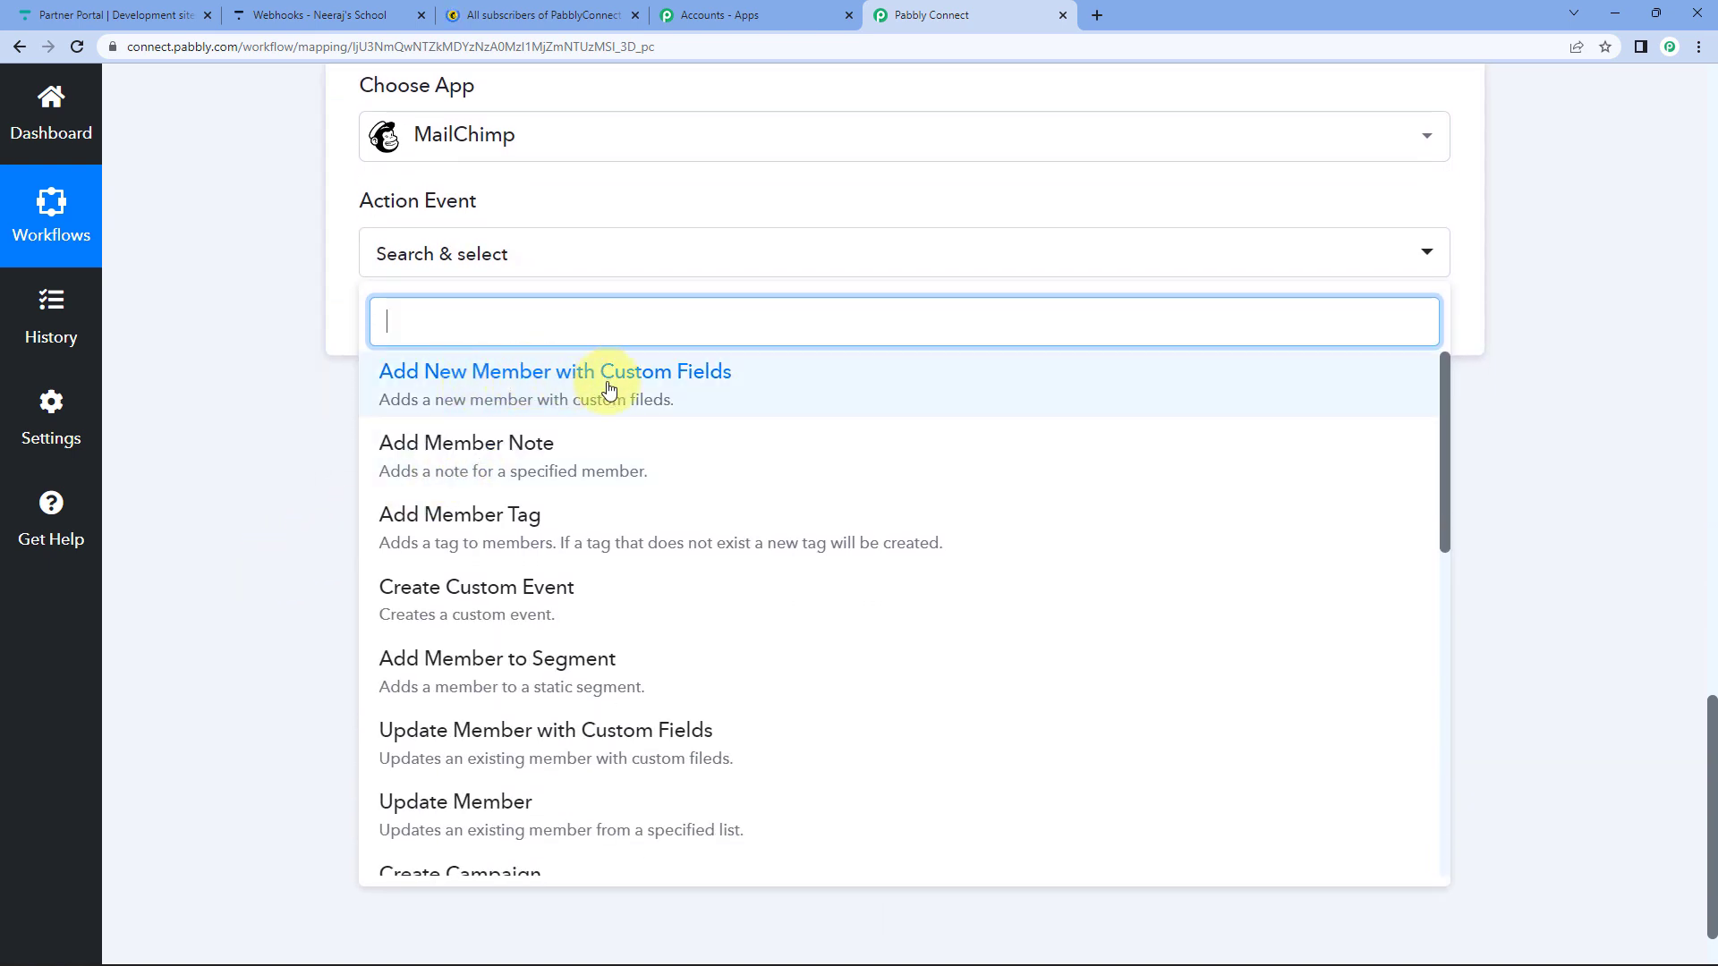
scroll(577, 676, "down", 2)
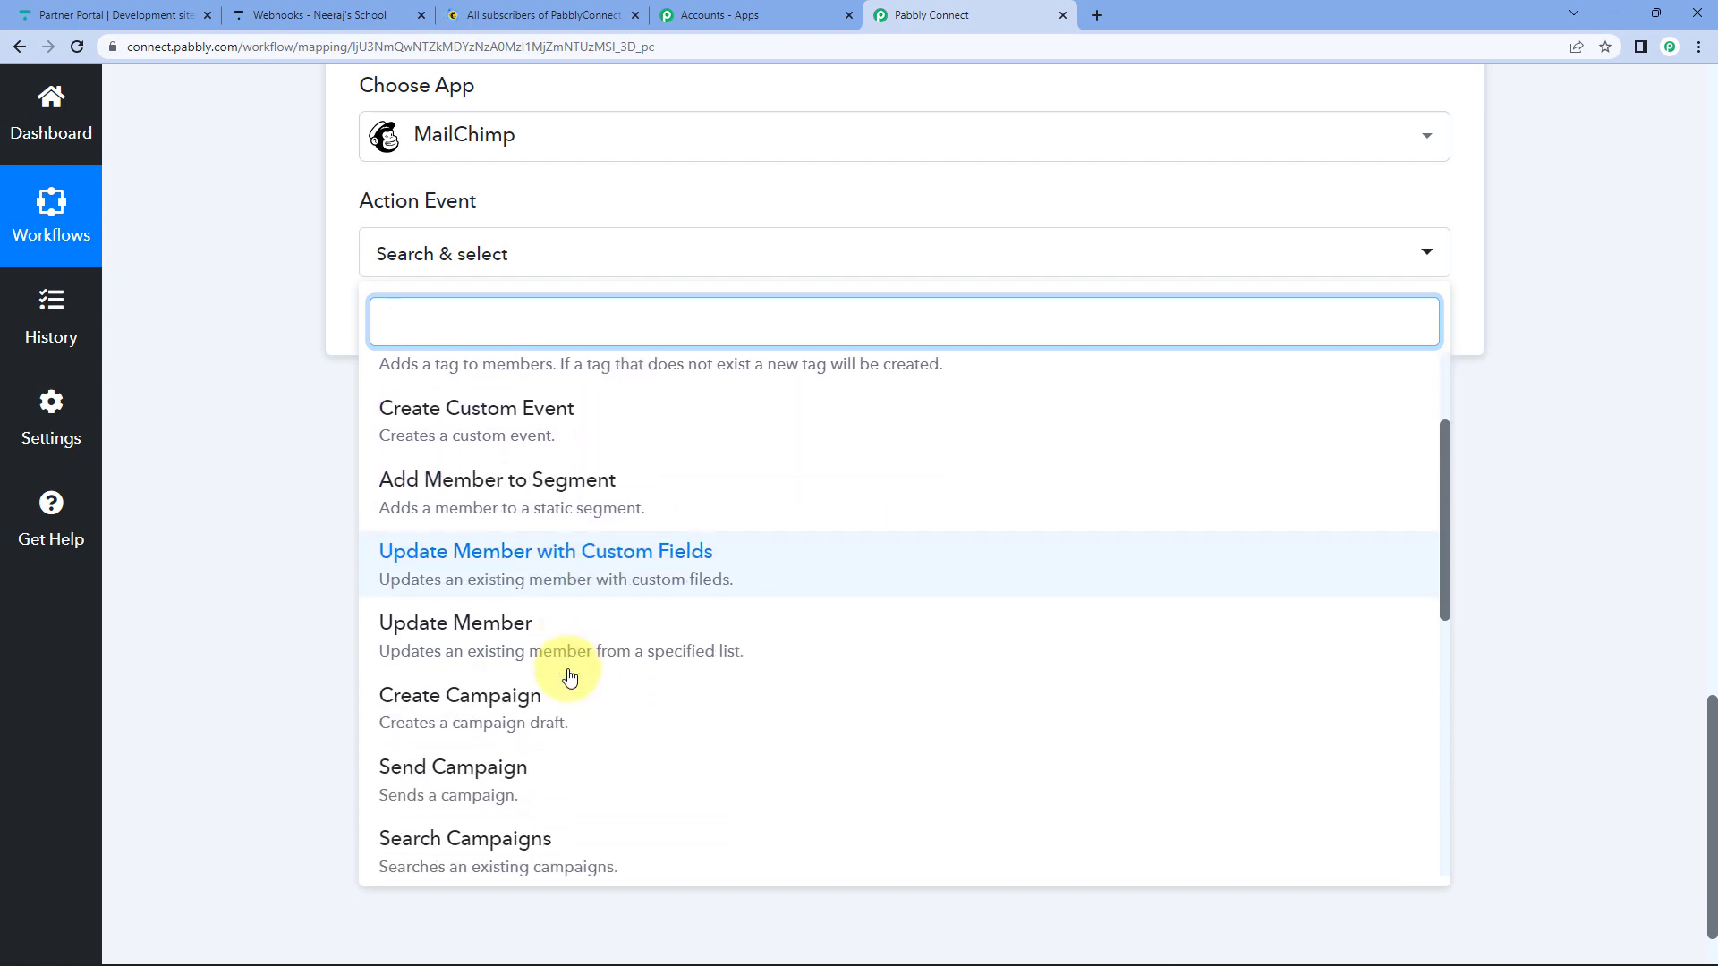
scroll(570, 677, "down", 7)
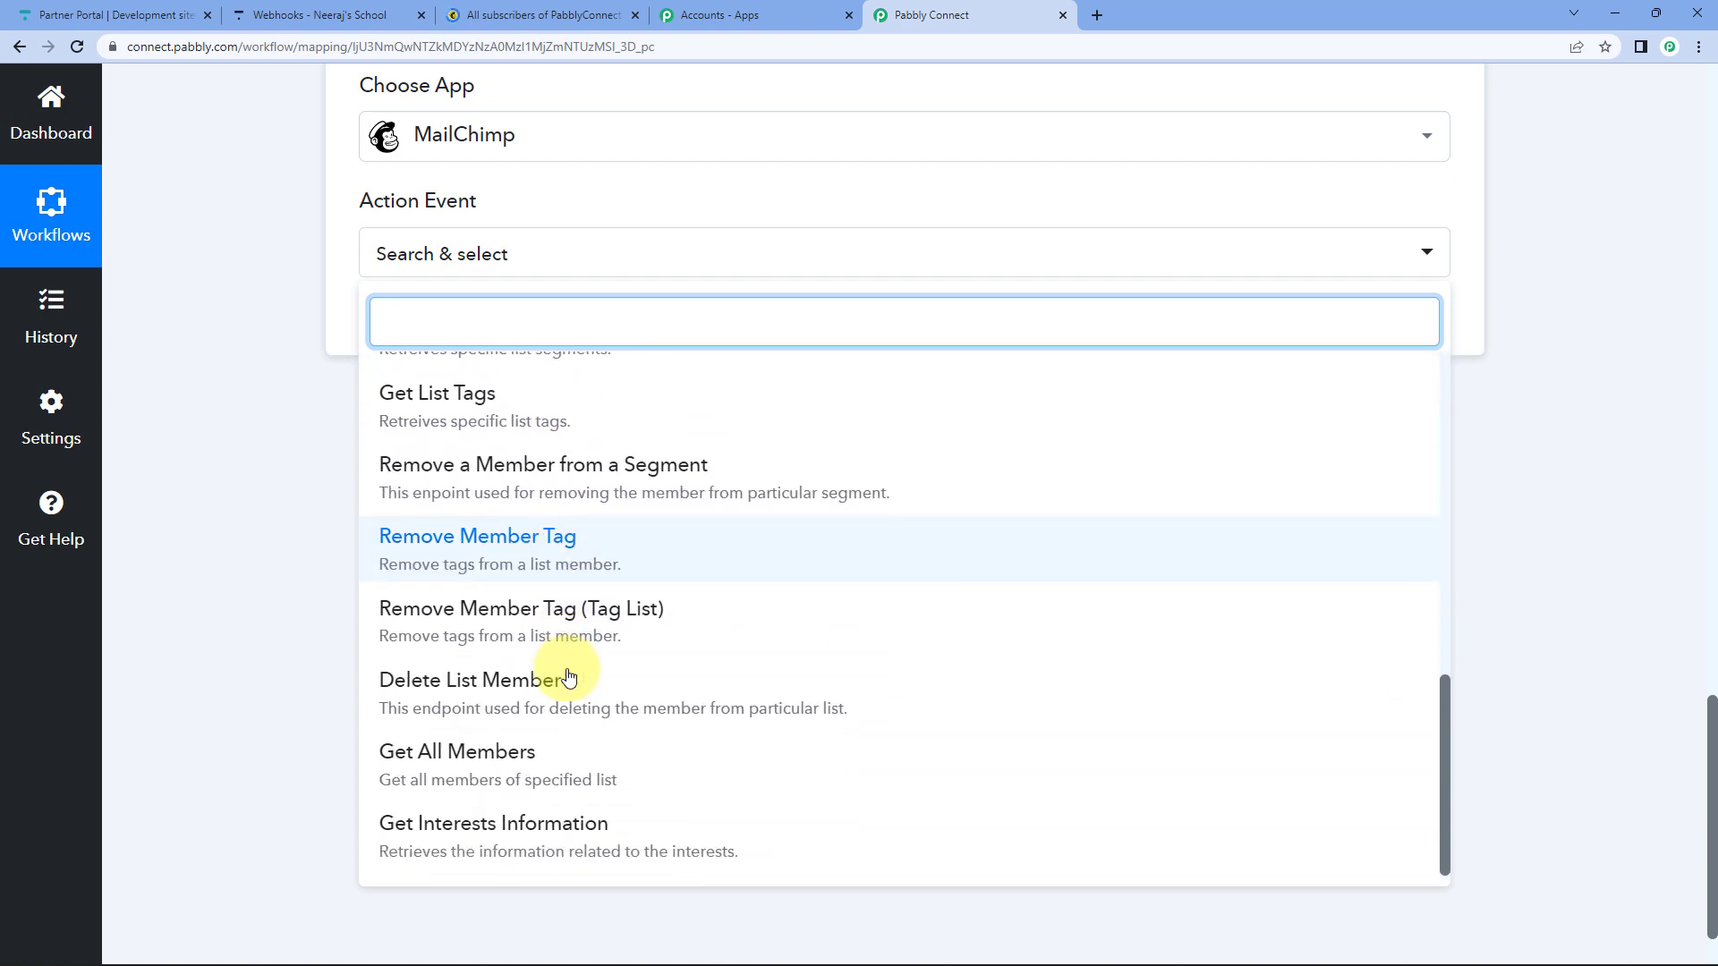
scroll(570, 678, "up", 10)
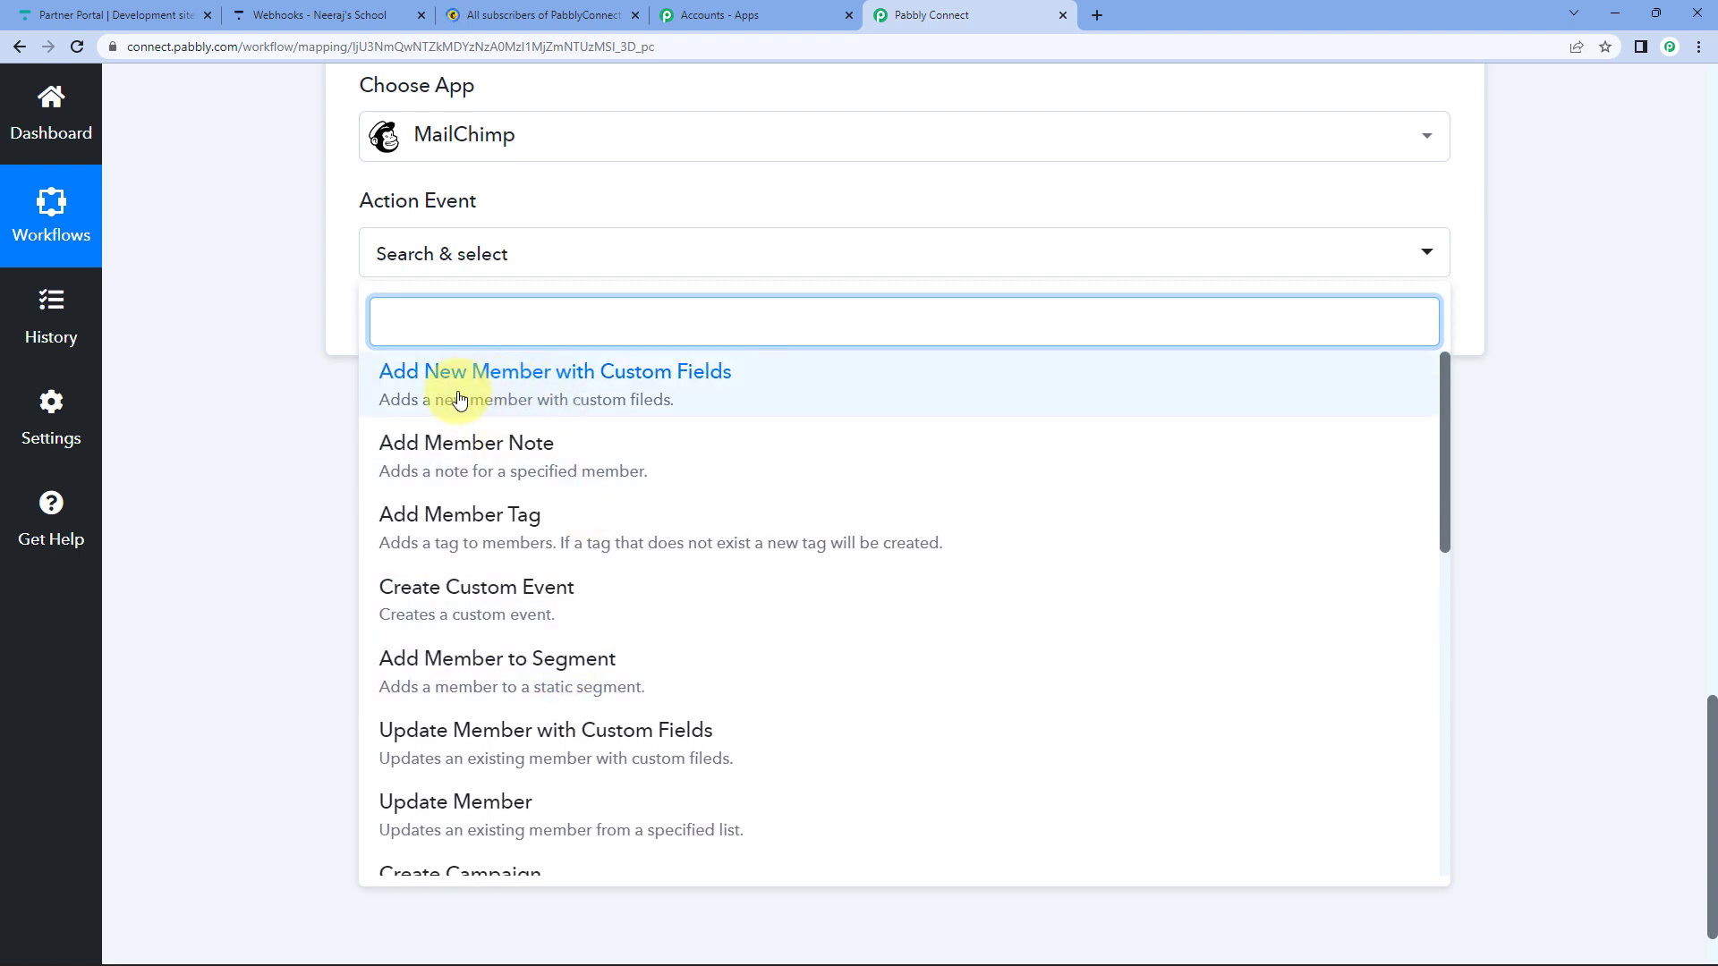
Choose the Add New Member with Custom Fields event and start a new MailChimp connection.
left_click(609, 402)
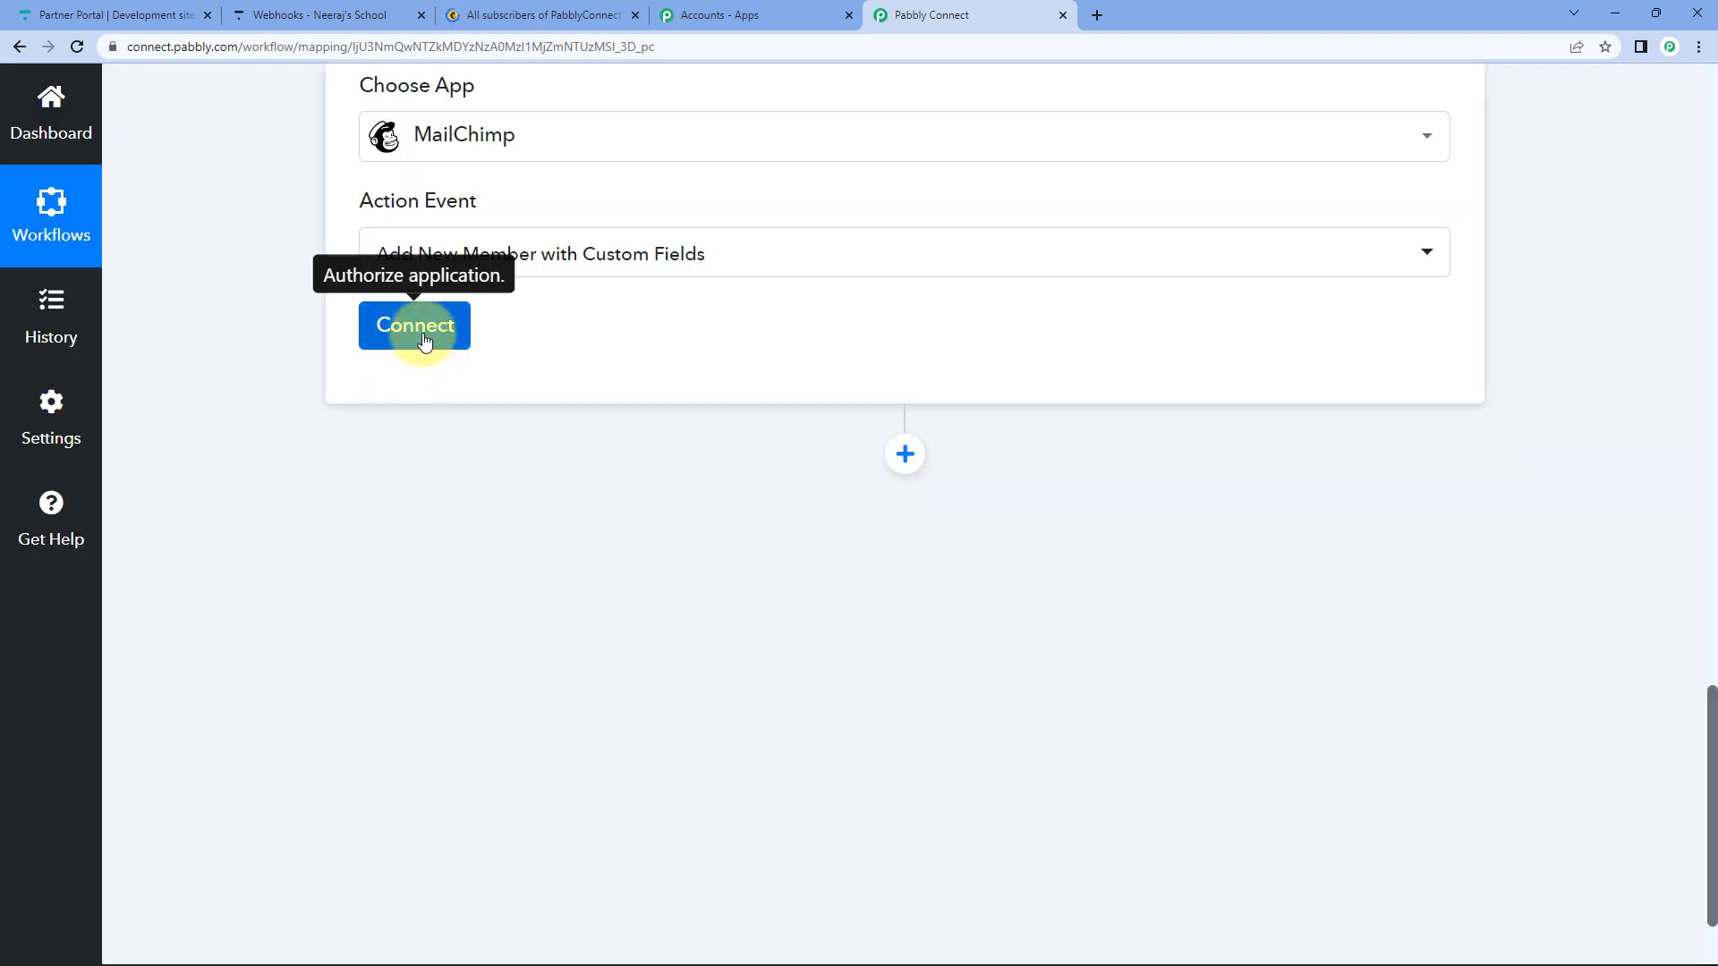
left_click(421, 334)
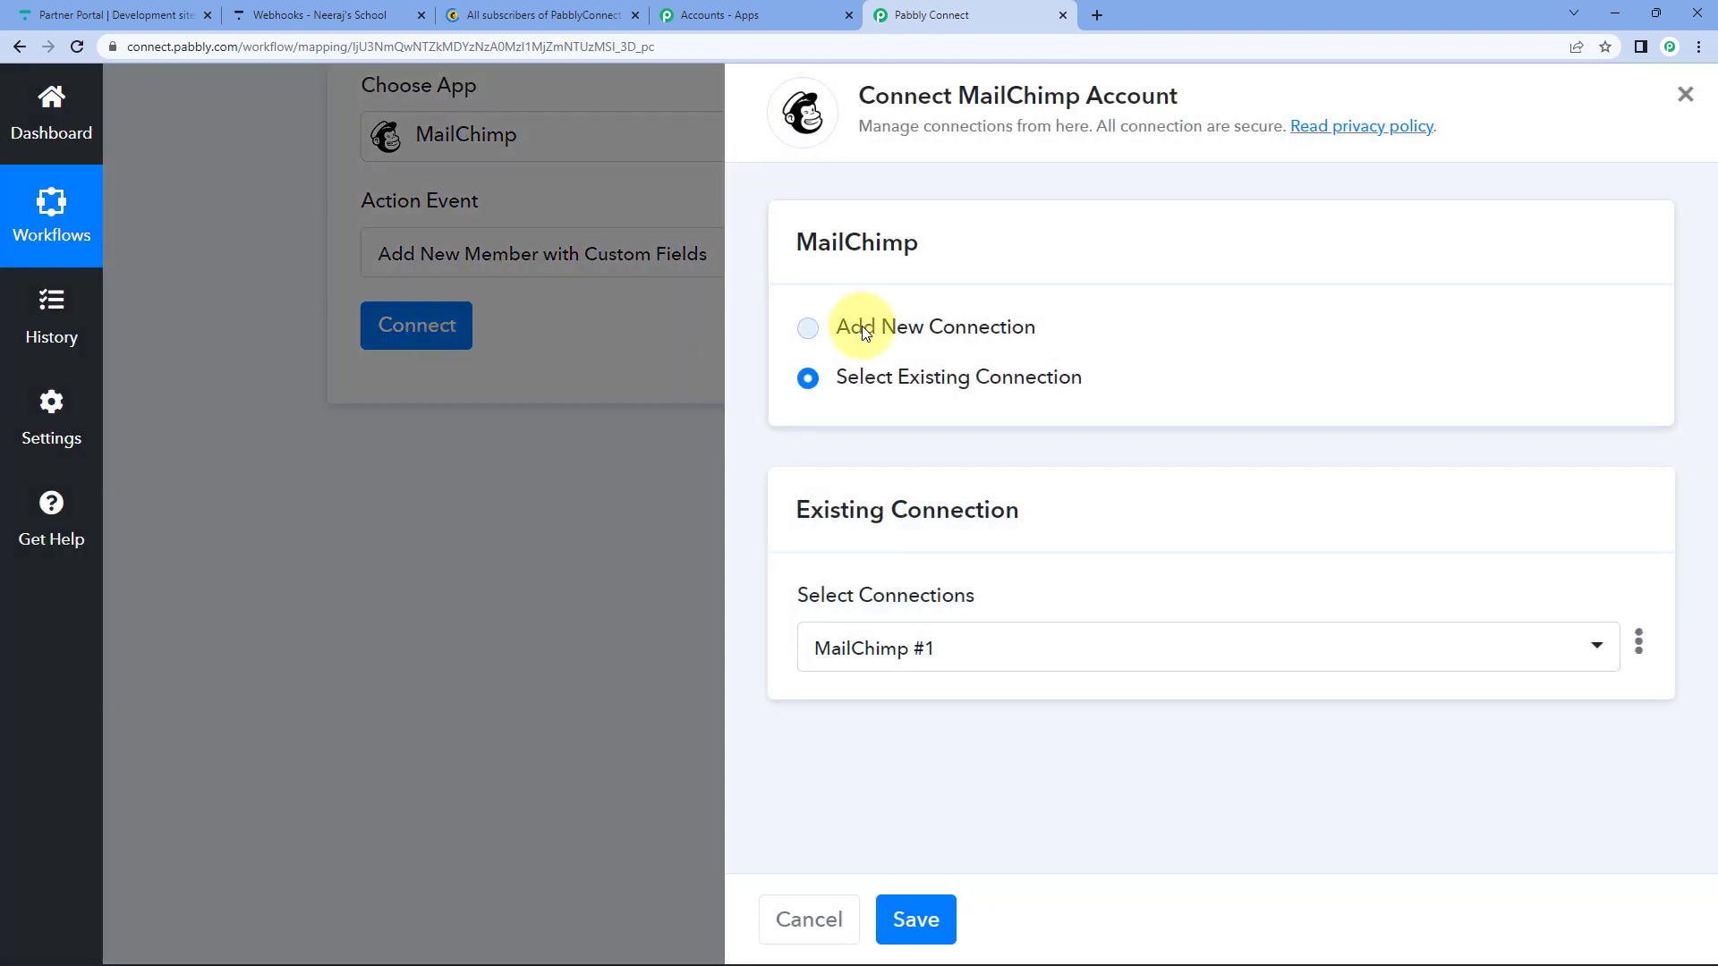
left_click(865, 331)
scroll(829, 662, "down", 2)
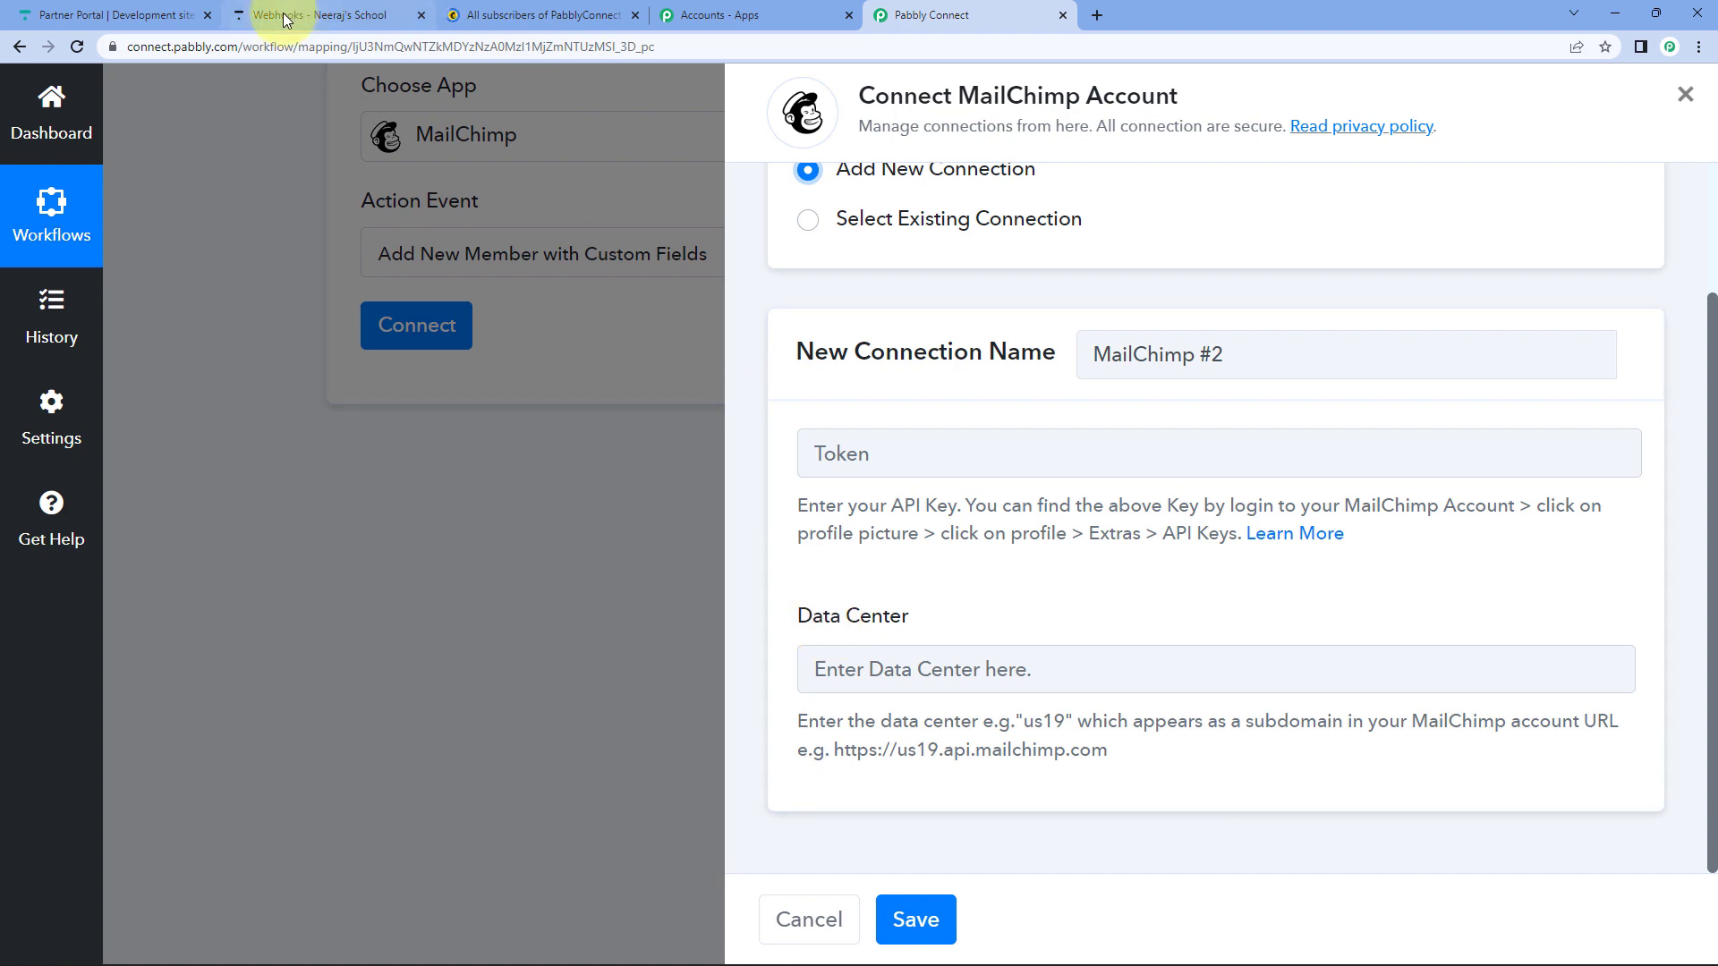
left_click(508, 17)
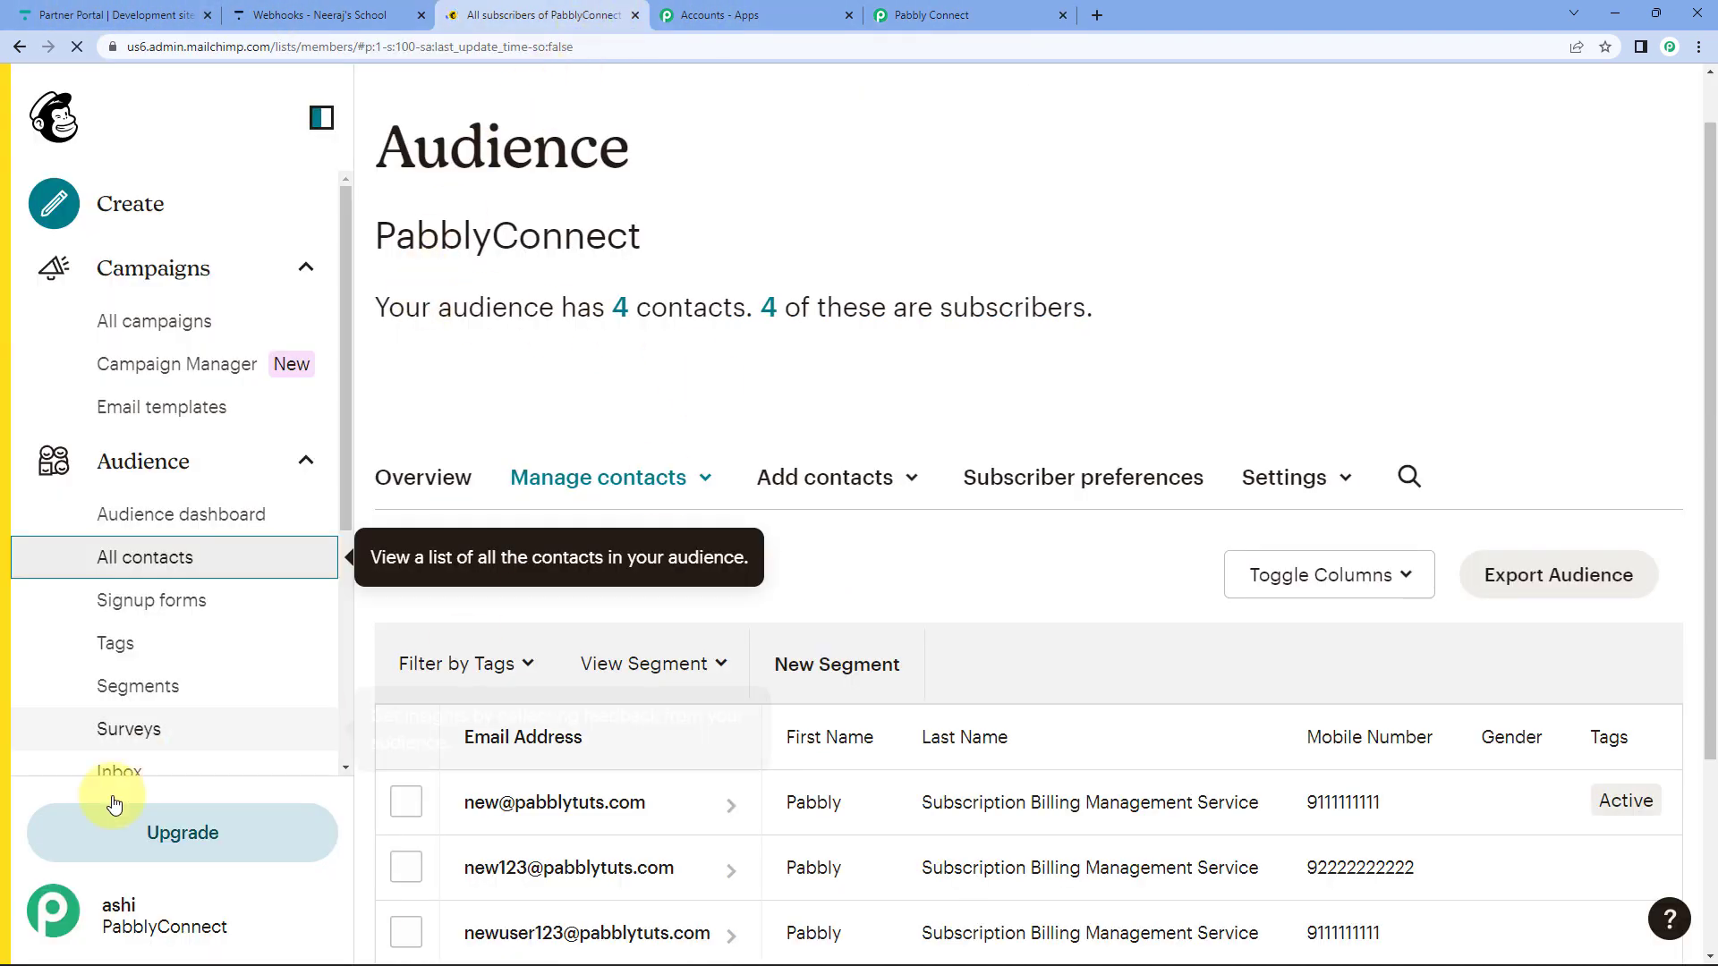
Open Mailchimp's API keys page via the account Profile > Extras menu.
left_click(71, 913)
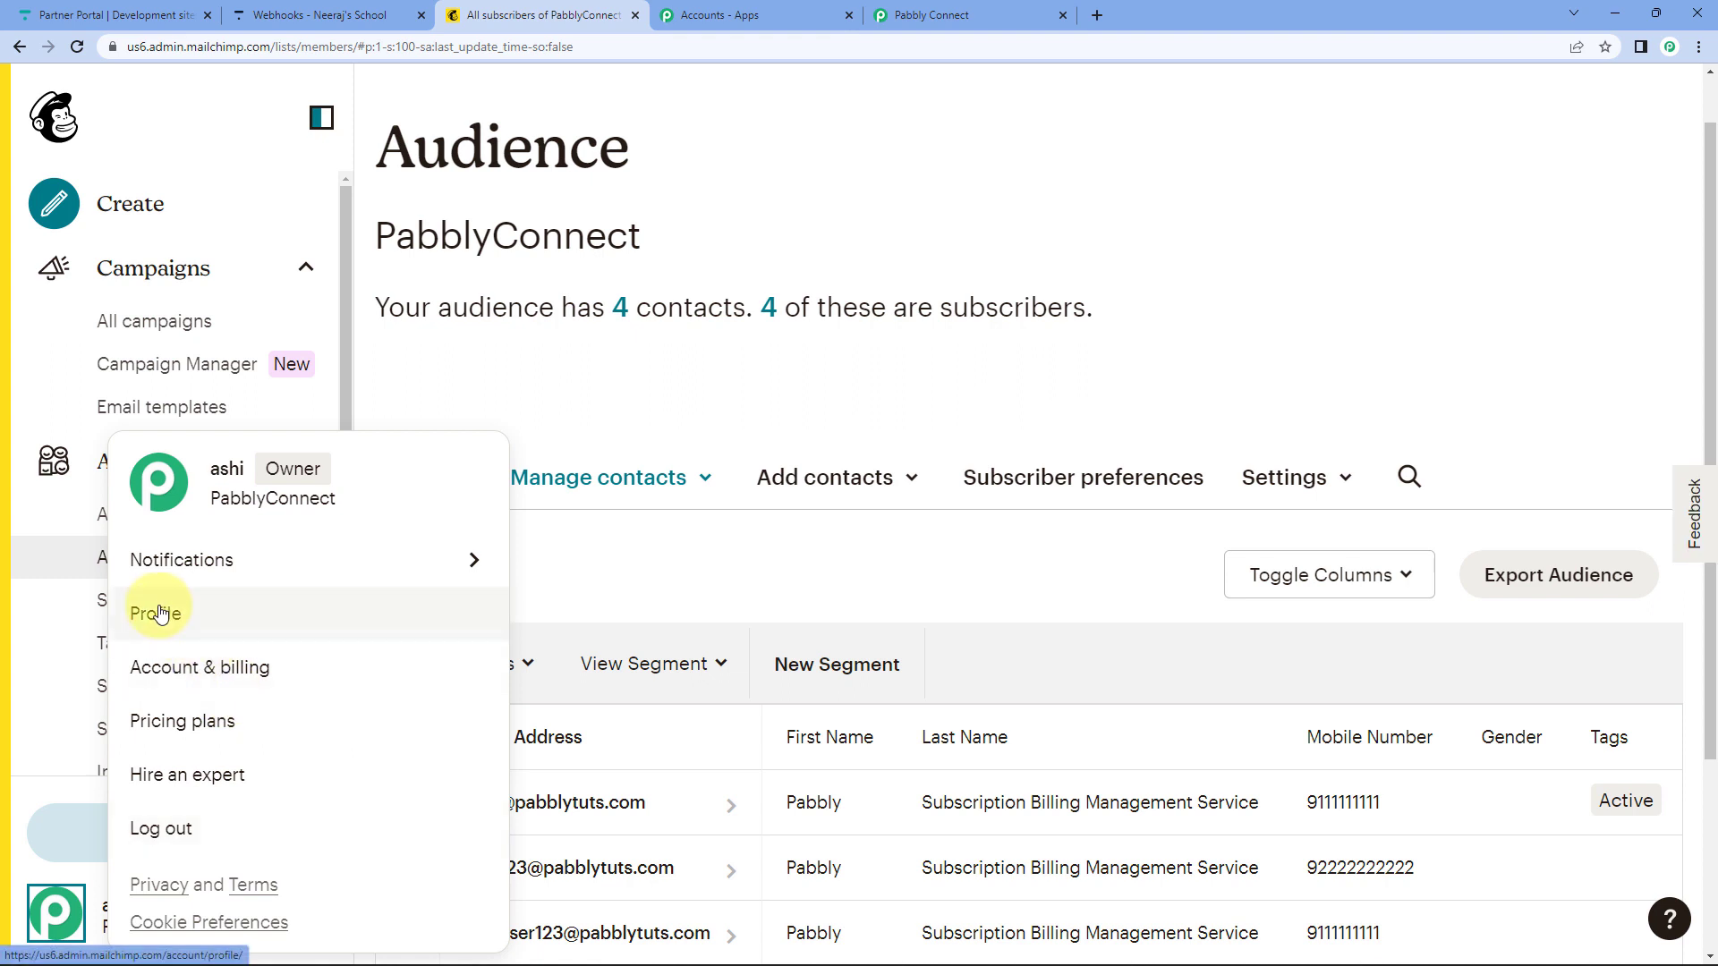
left_click(154, 608)
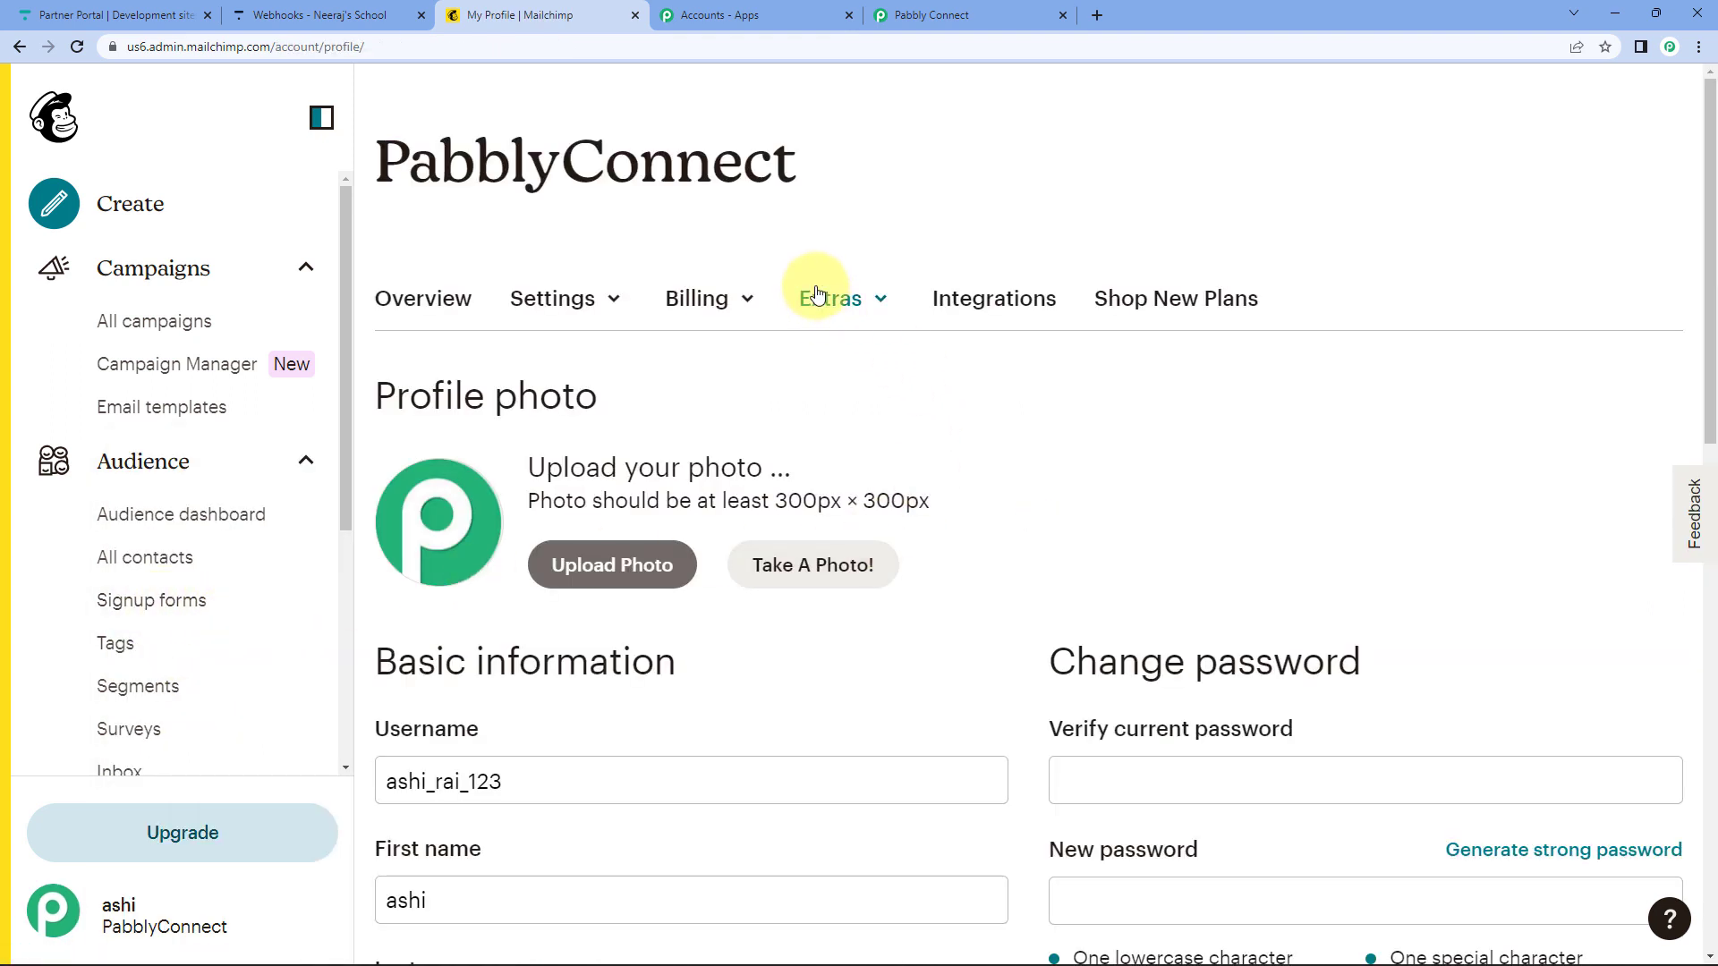
left_click(816, 294)
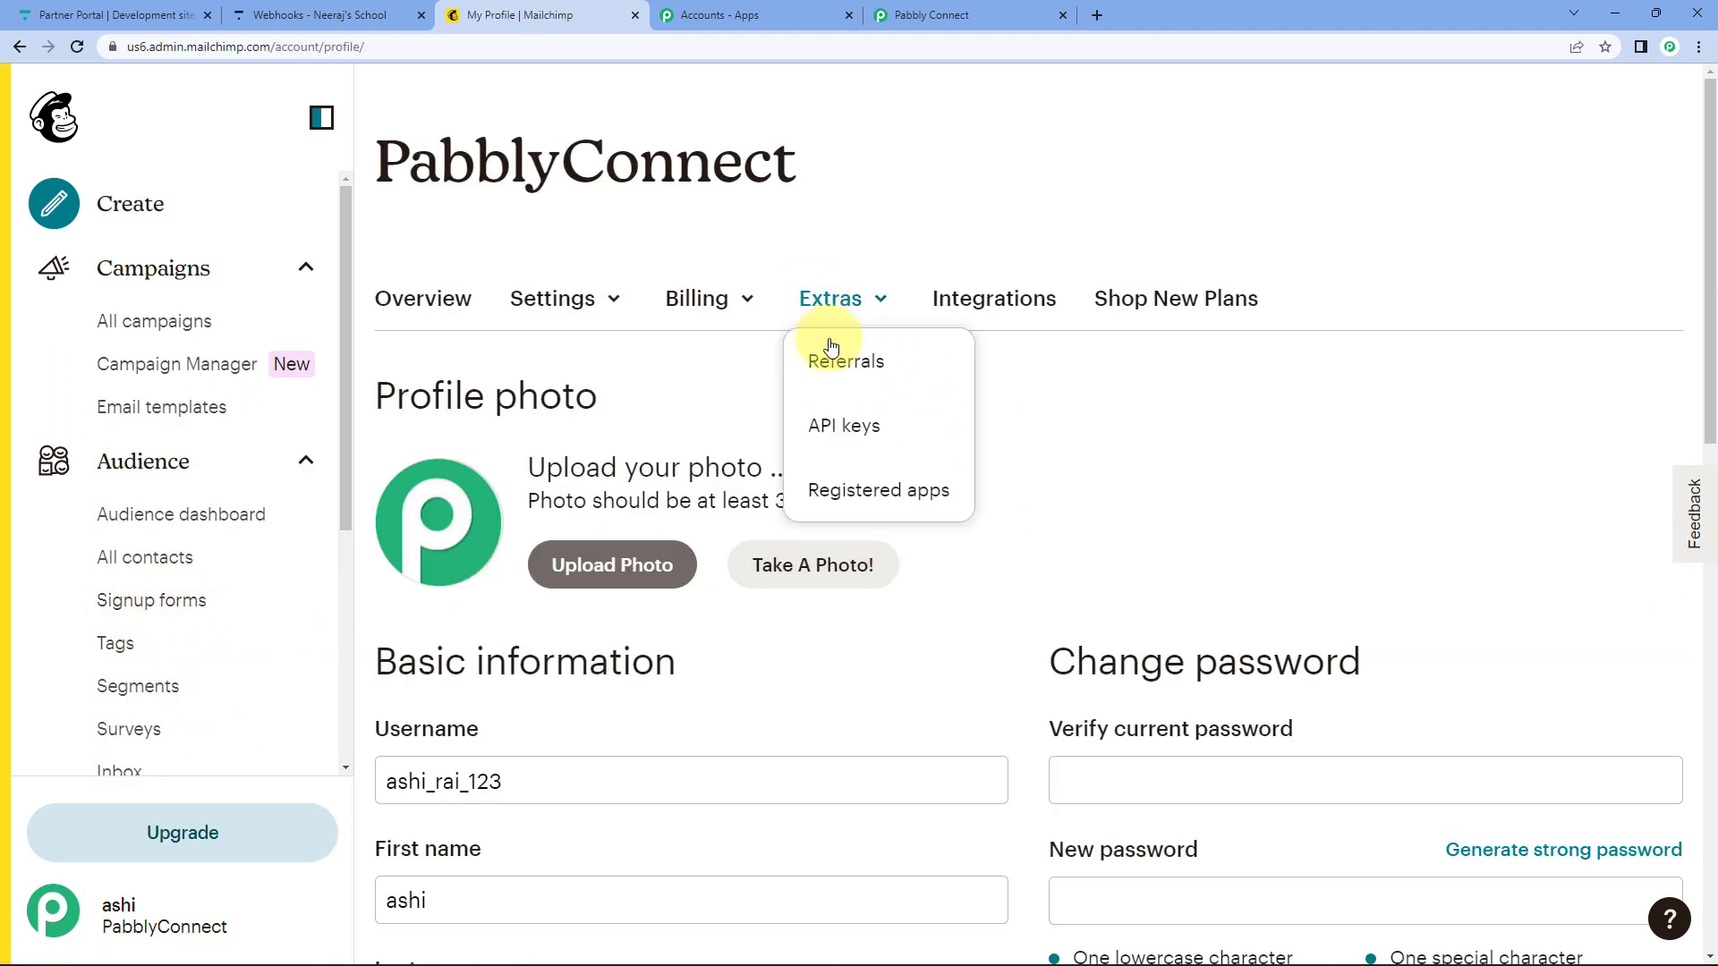
left_click(844, 428)
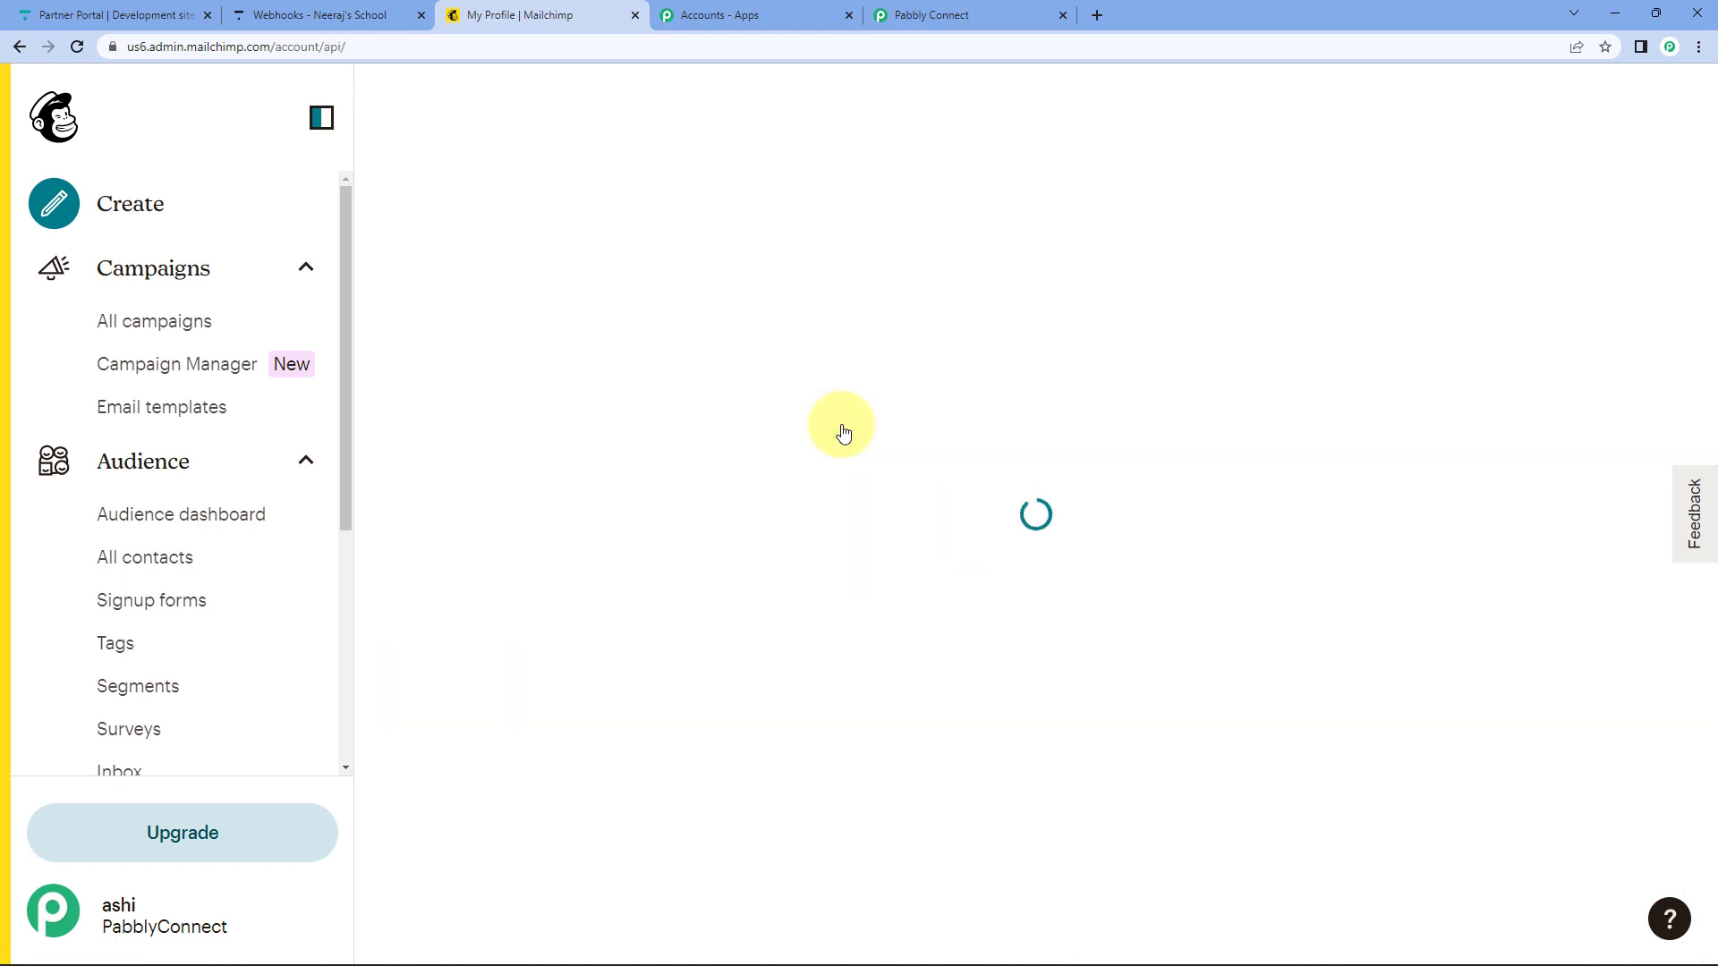
scroll(841, 426, "down", 10)
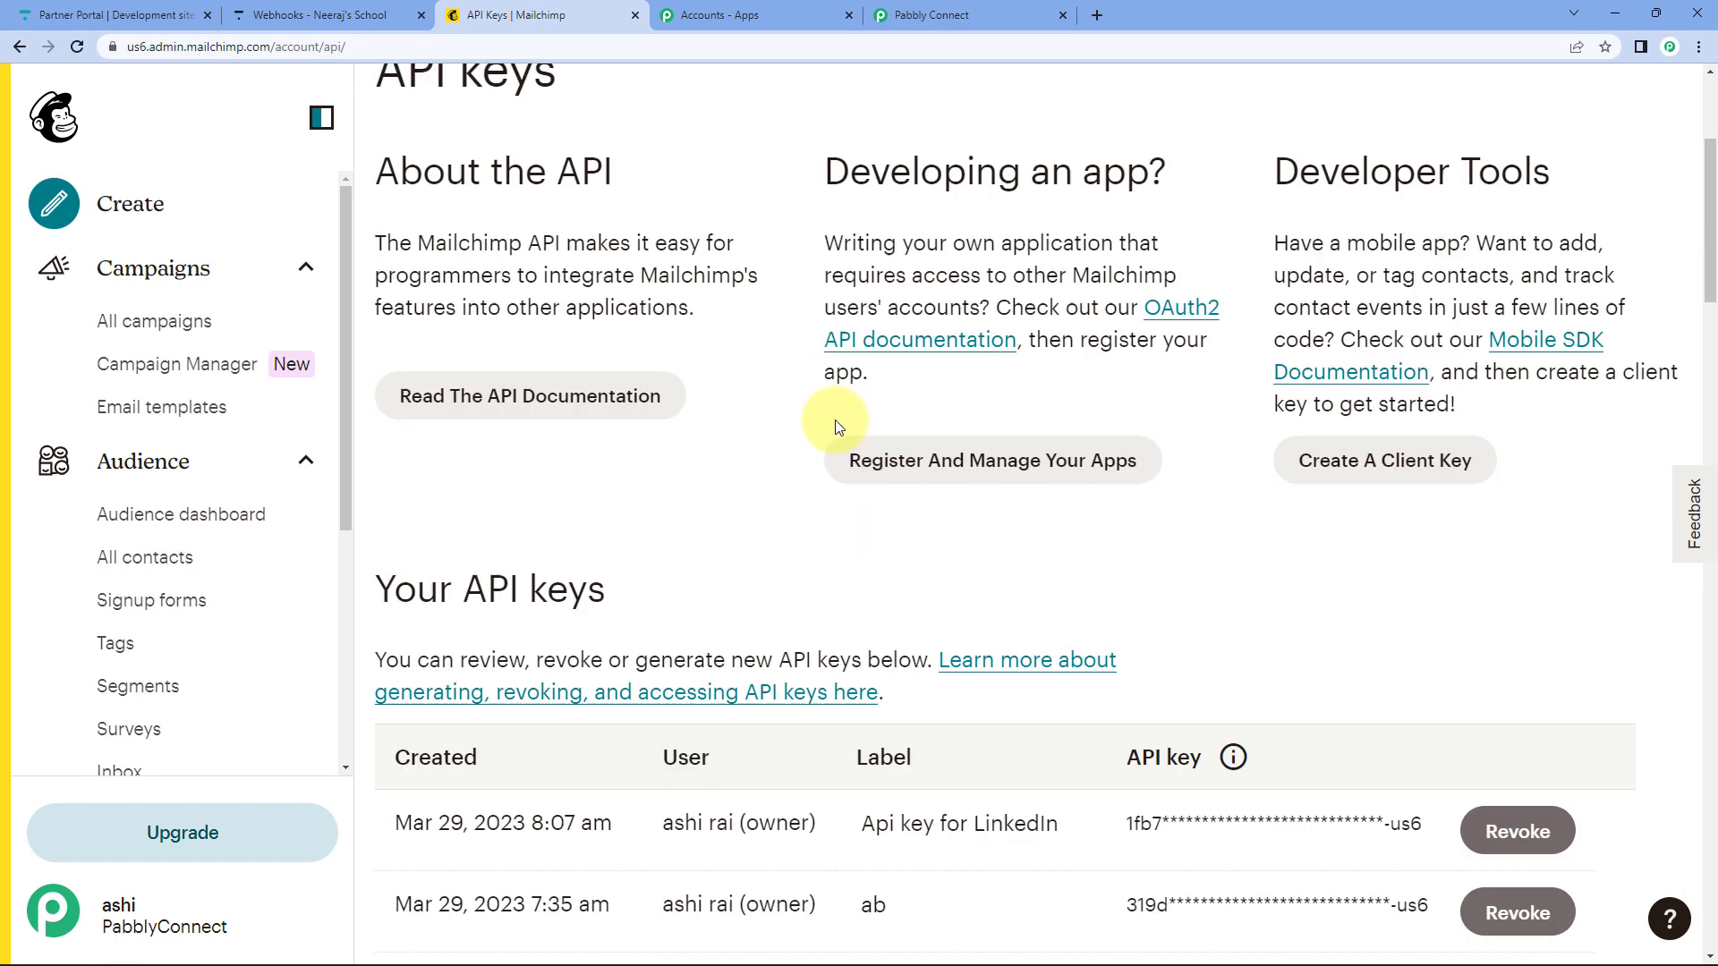
scroll(838, 427, "down", 16)
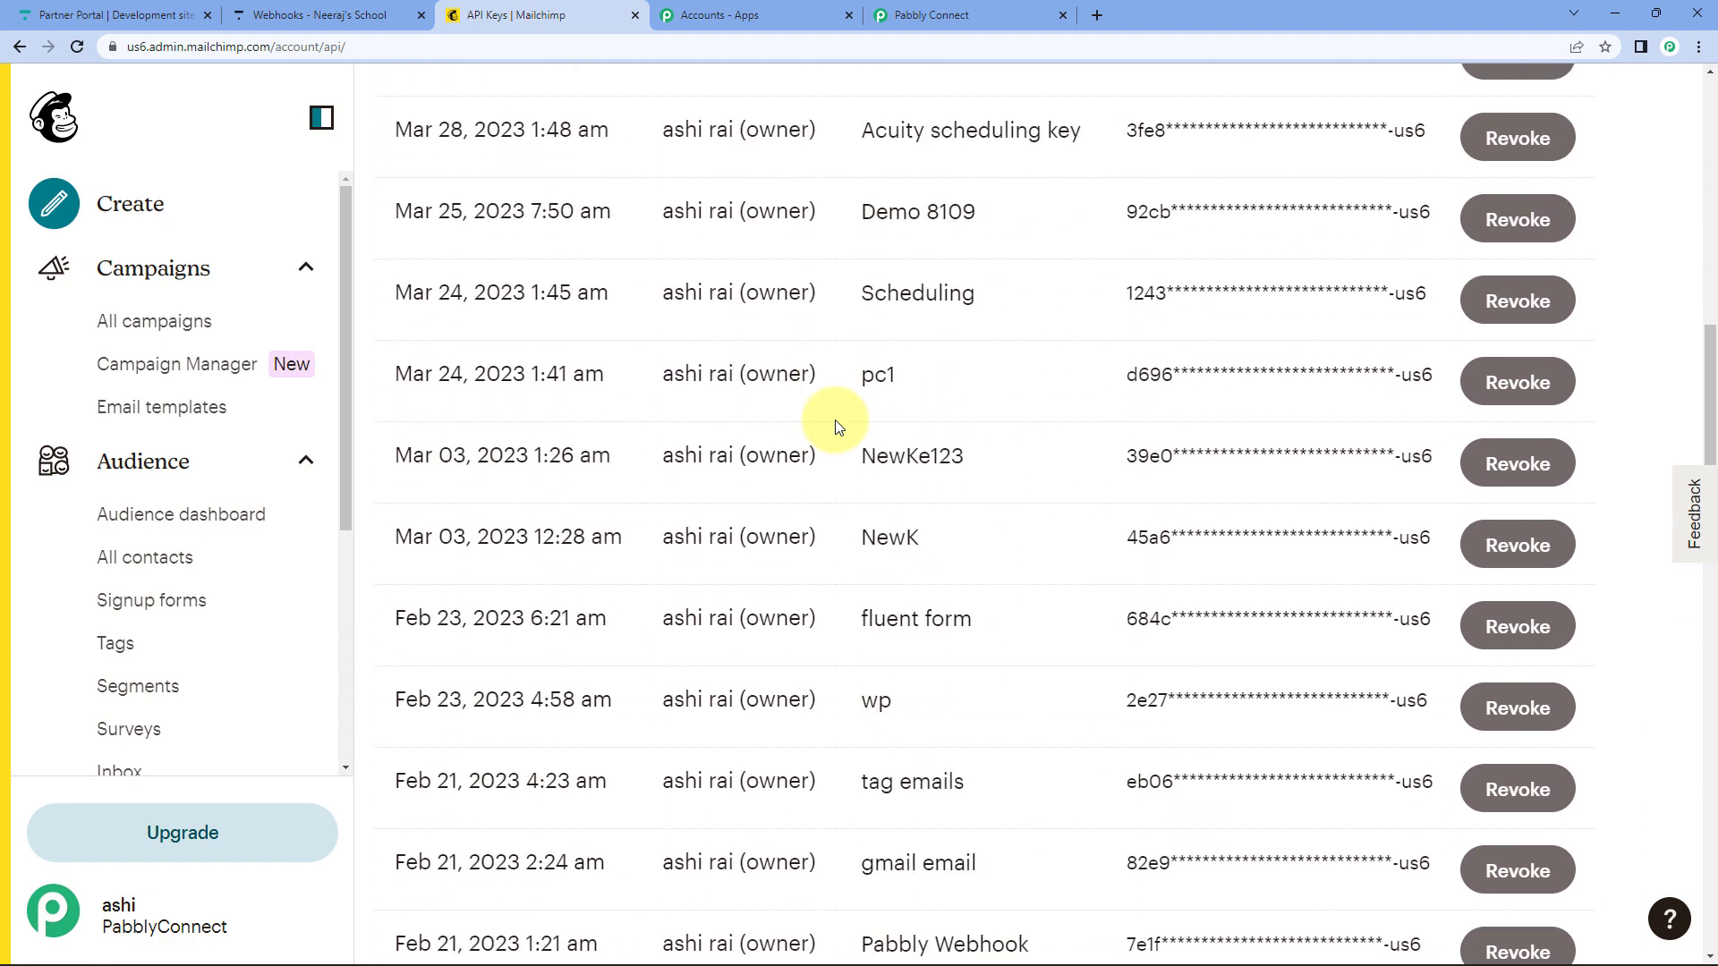
scroll(830, 420, "up", 20)
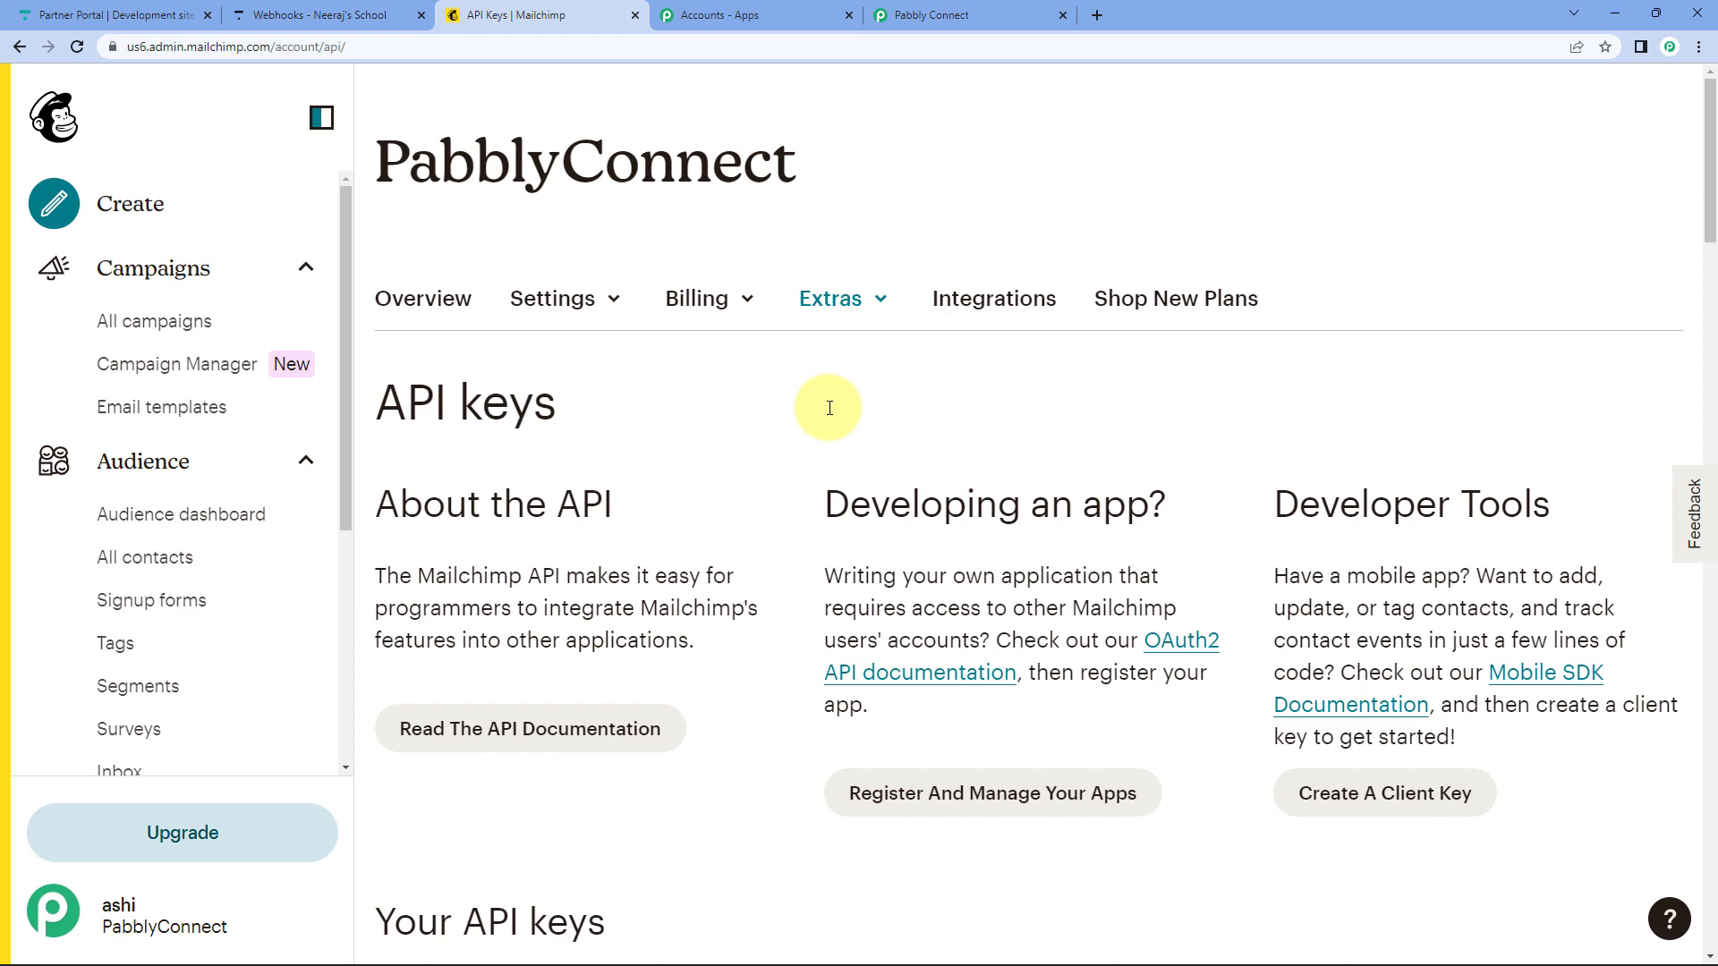
scroll(829, 408, "down", 8)
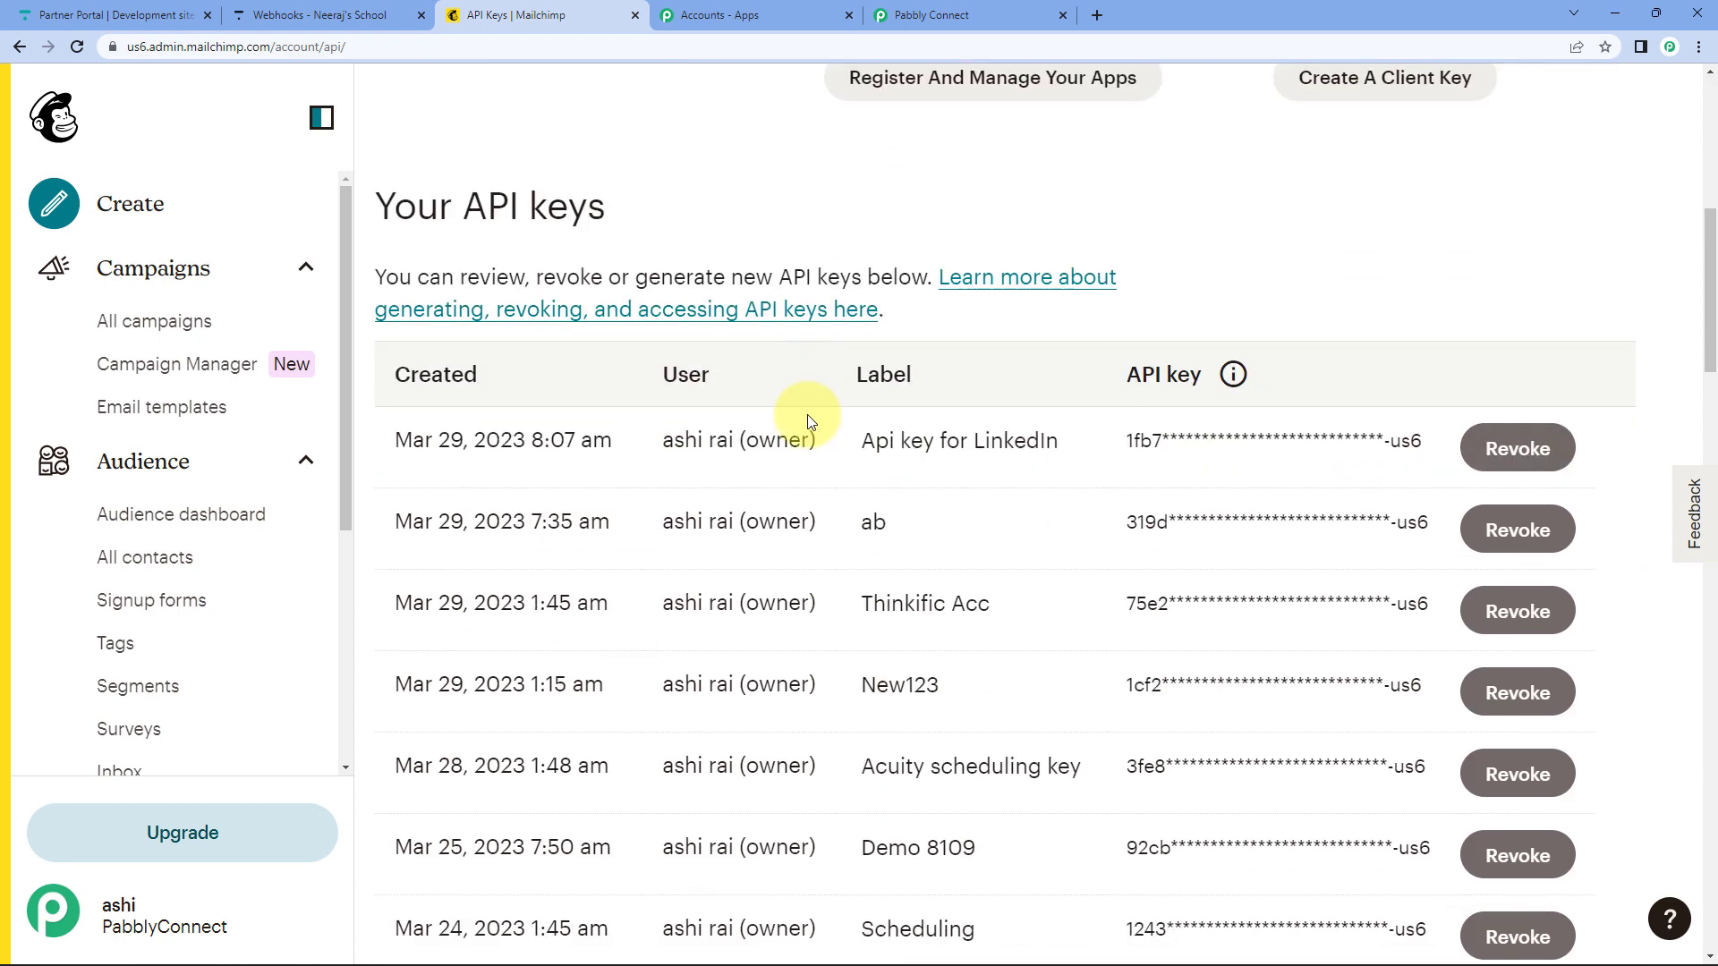
Revoke the 'Api key for LinkedIn' key, confirming with the word REVOKE.
left_click(1518, 449)
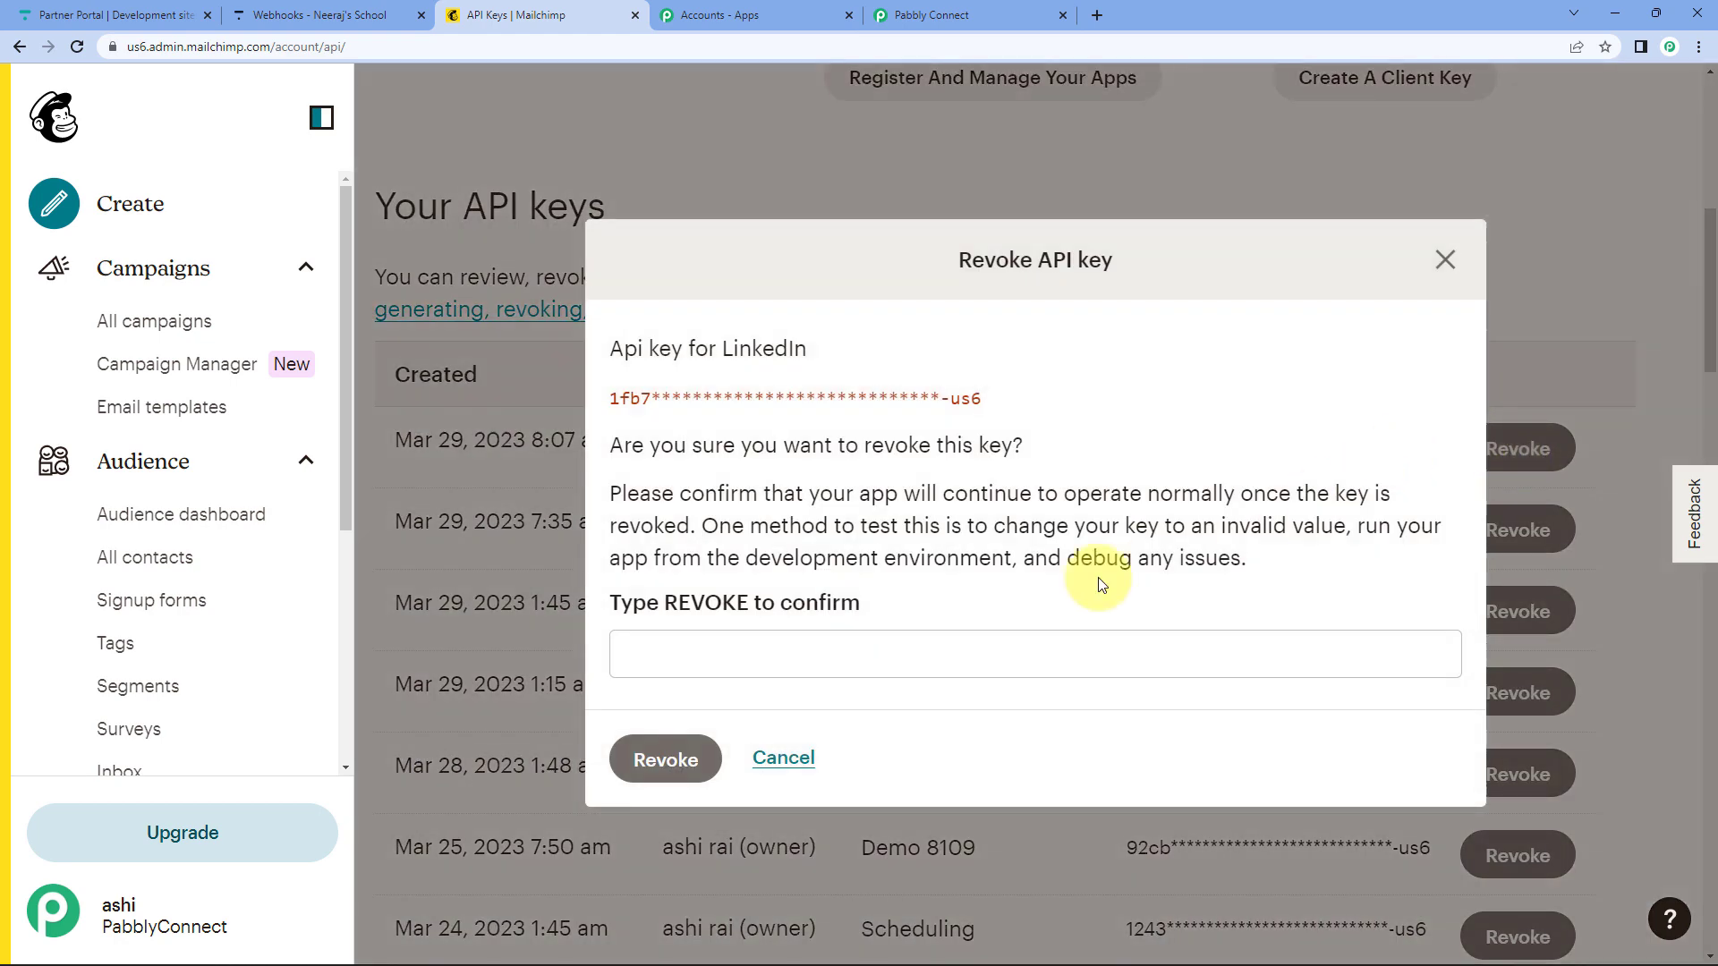
left_click(721, 605)
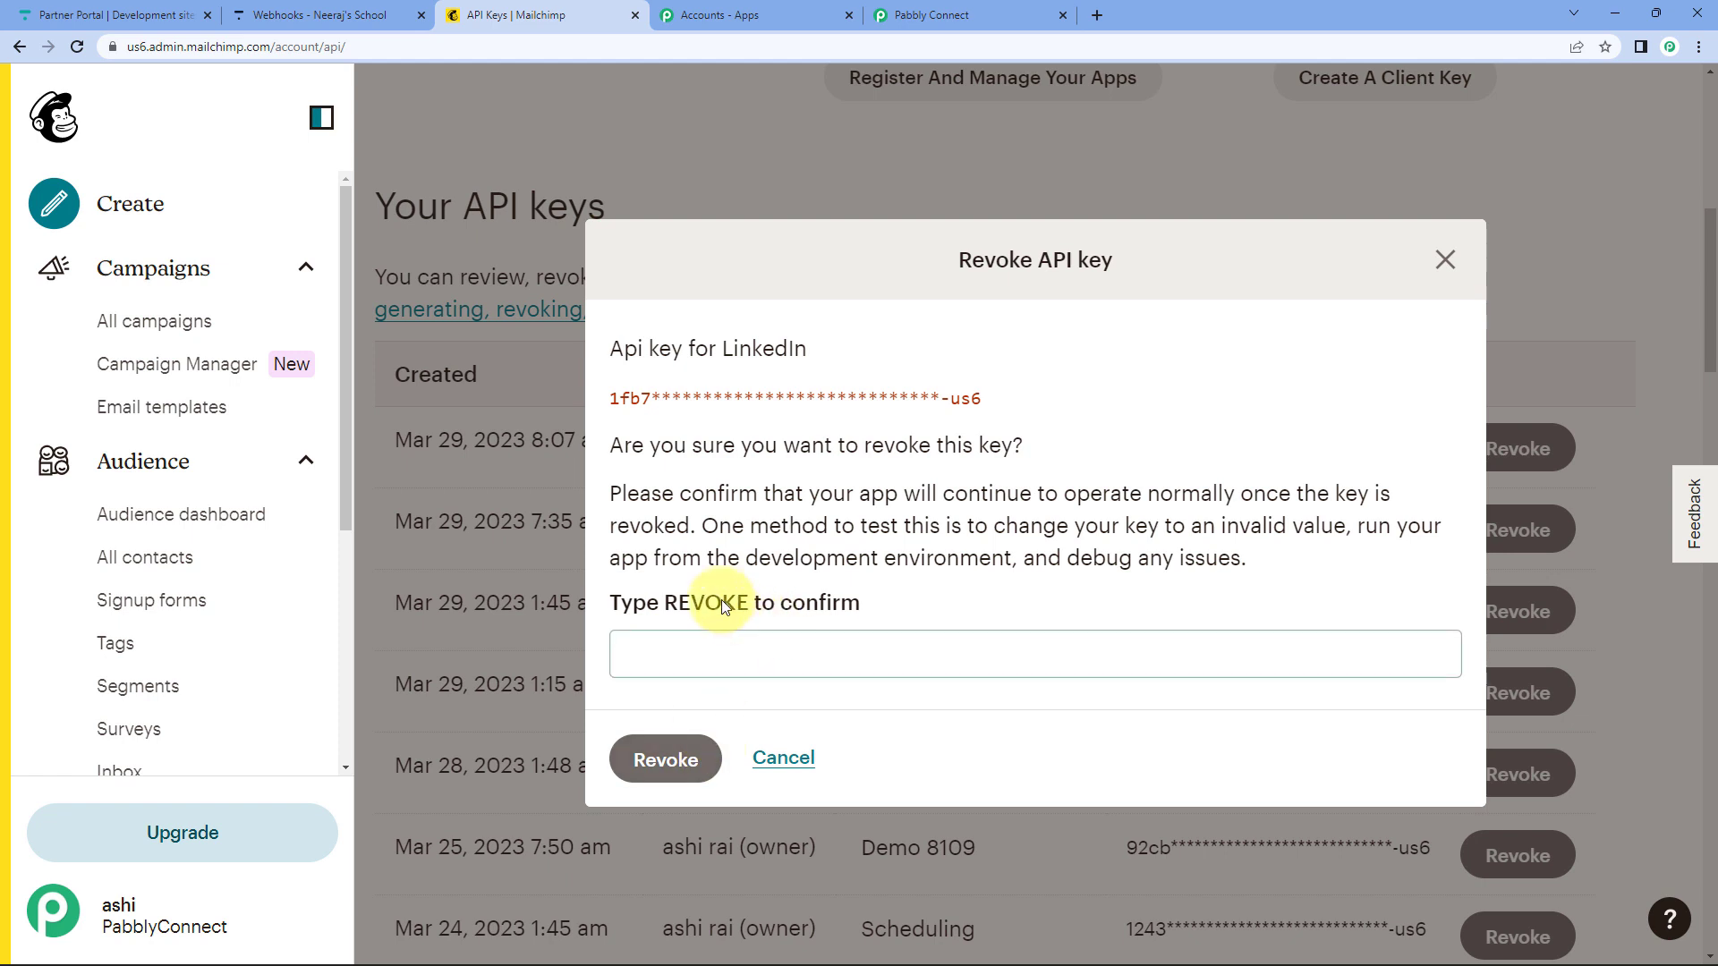
left_click(649, 674)
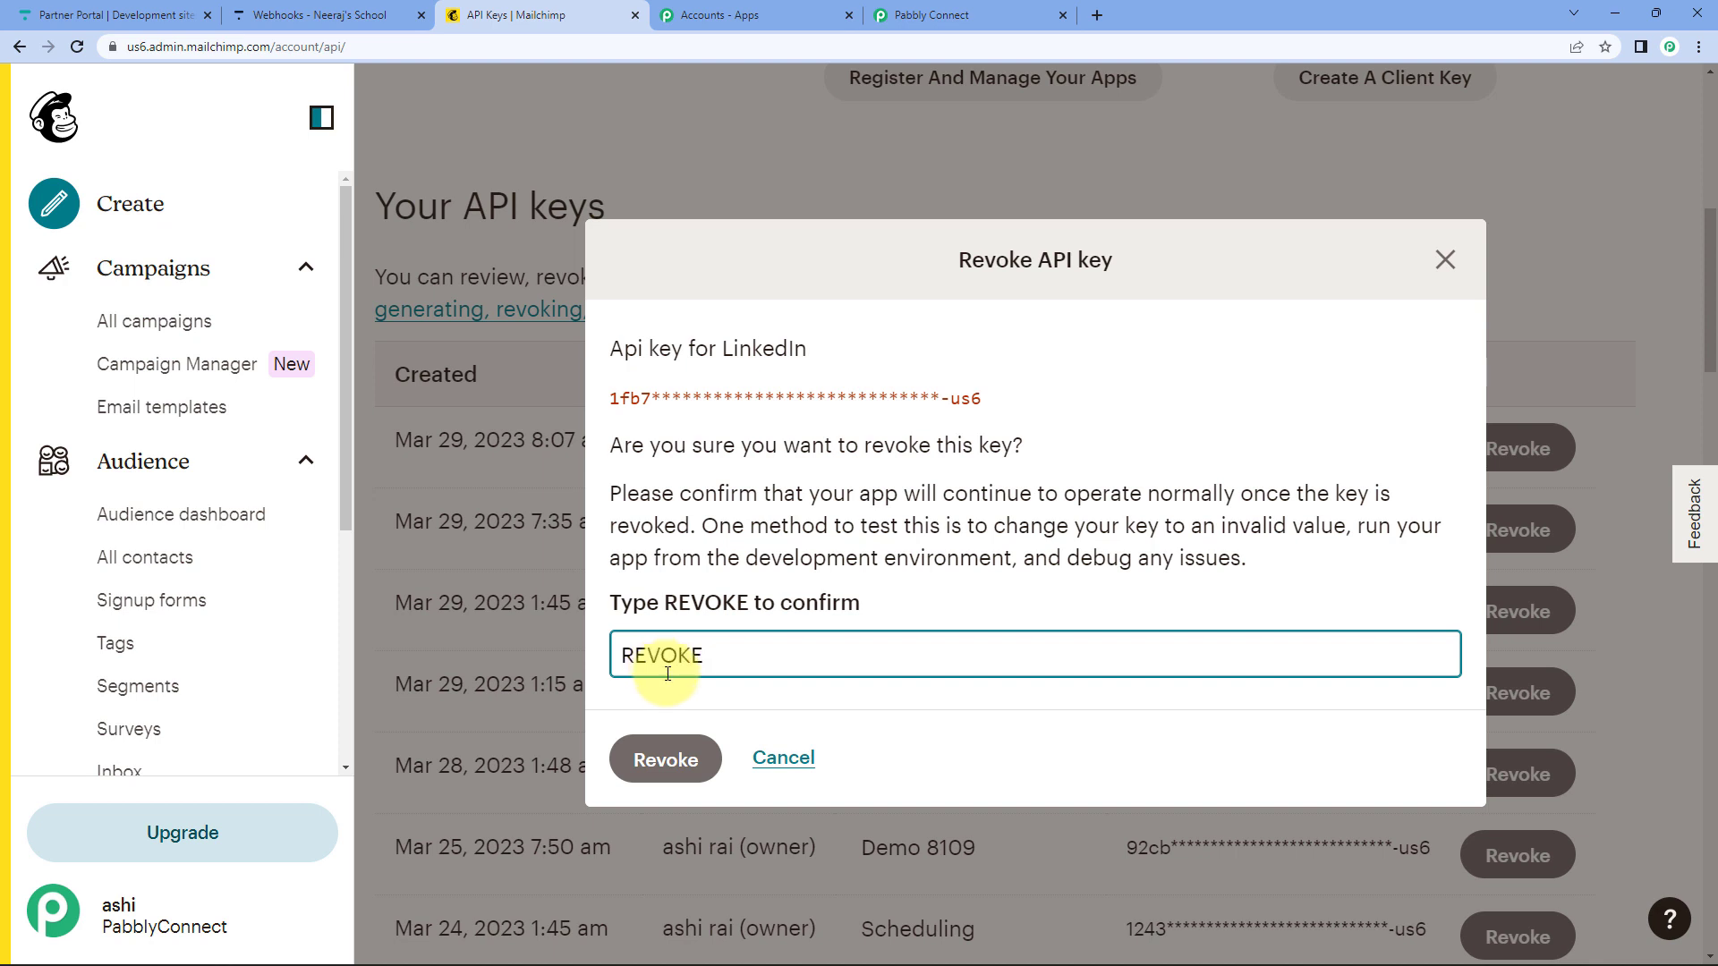
left_click(665, 759)
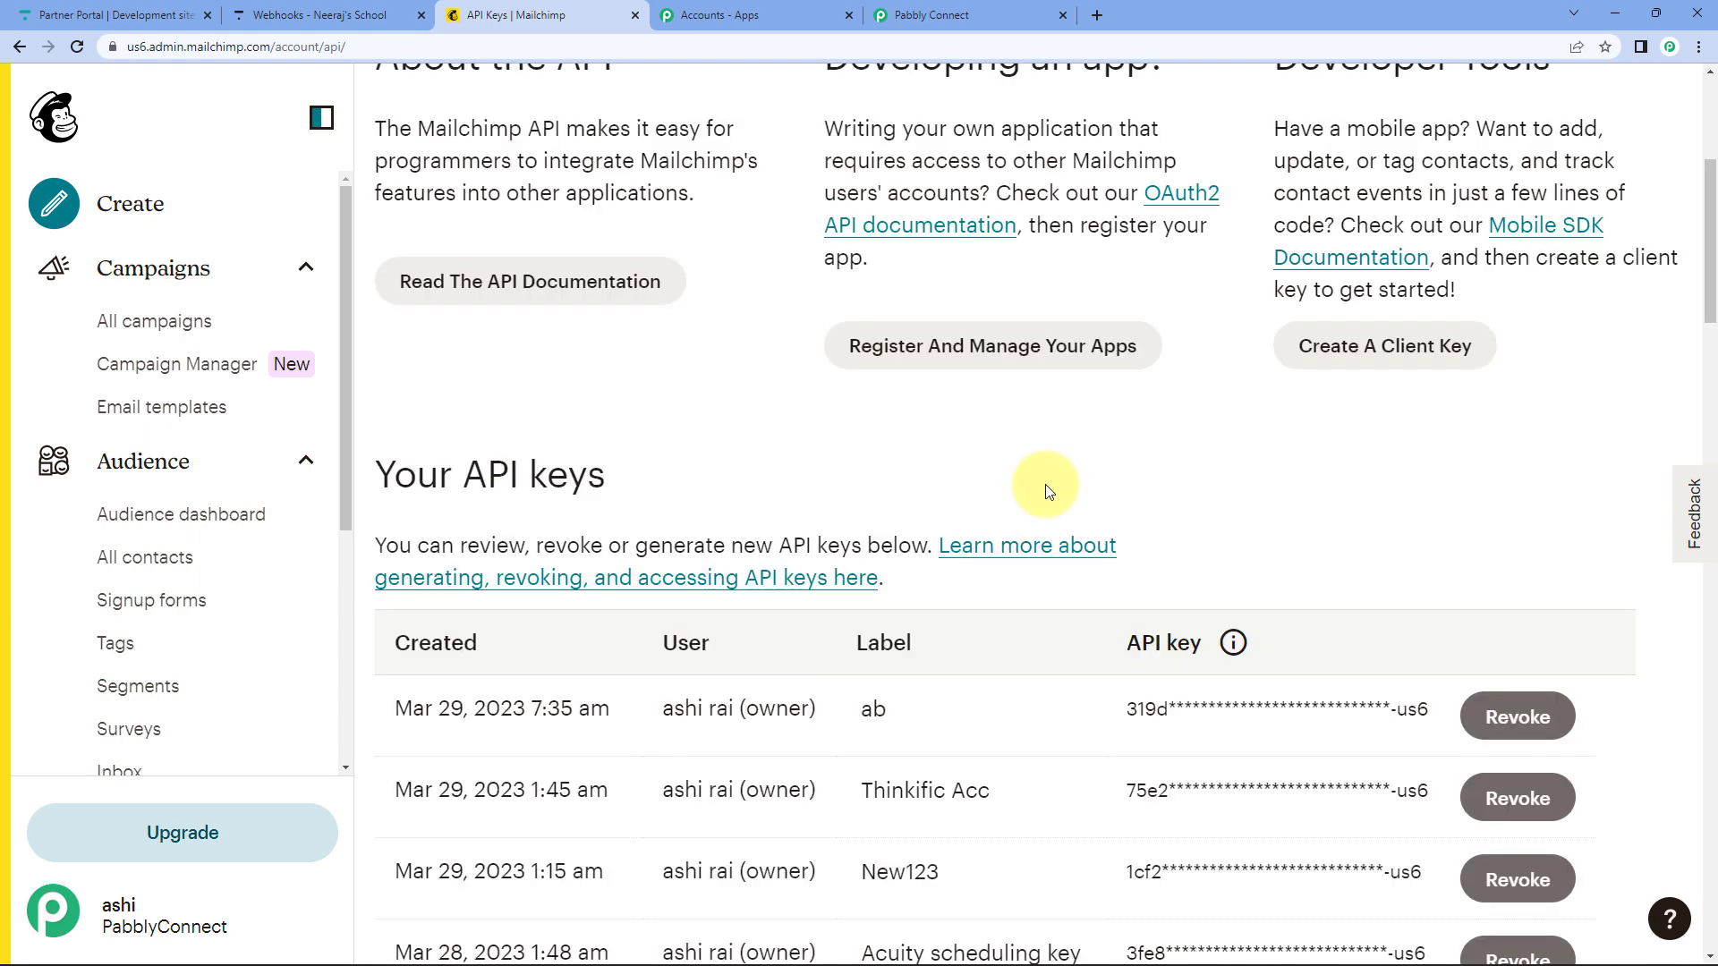
Generate a new Mailchimp API key named 'tHIN' and copy it to the clipboard.
scroll(650, 694, "down", 15)
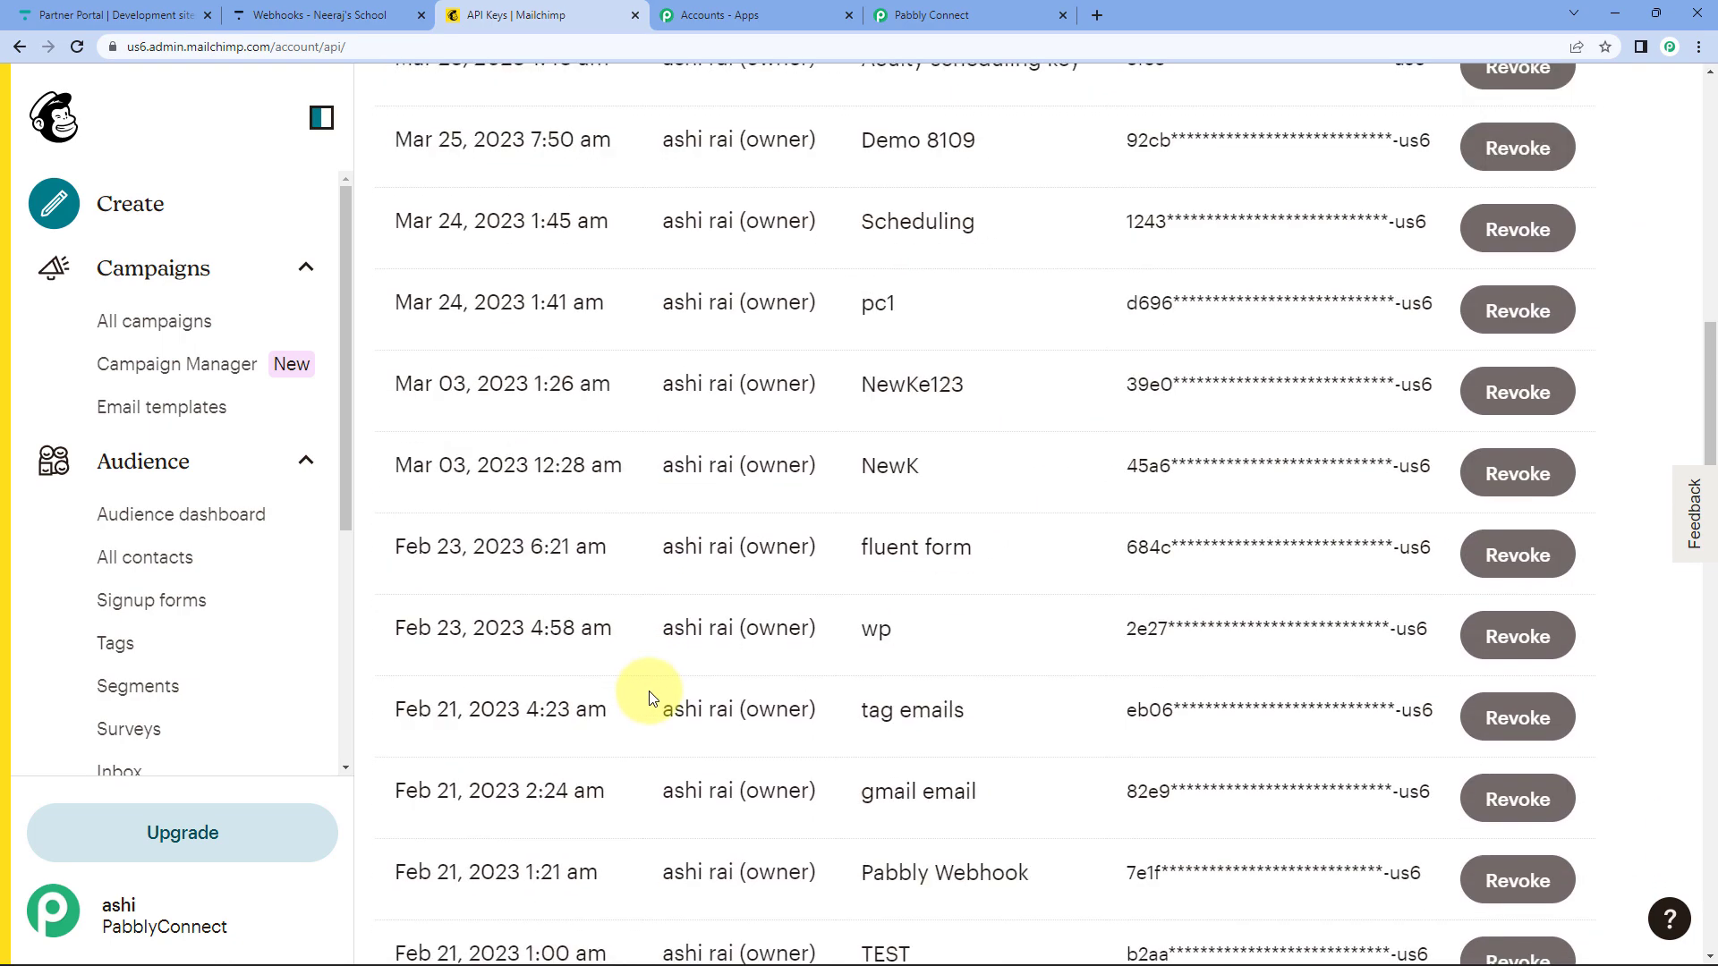
scroll(648, 694, "down", 5)
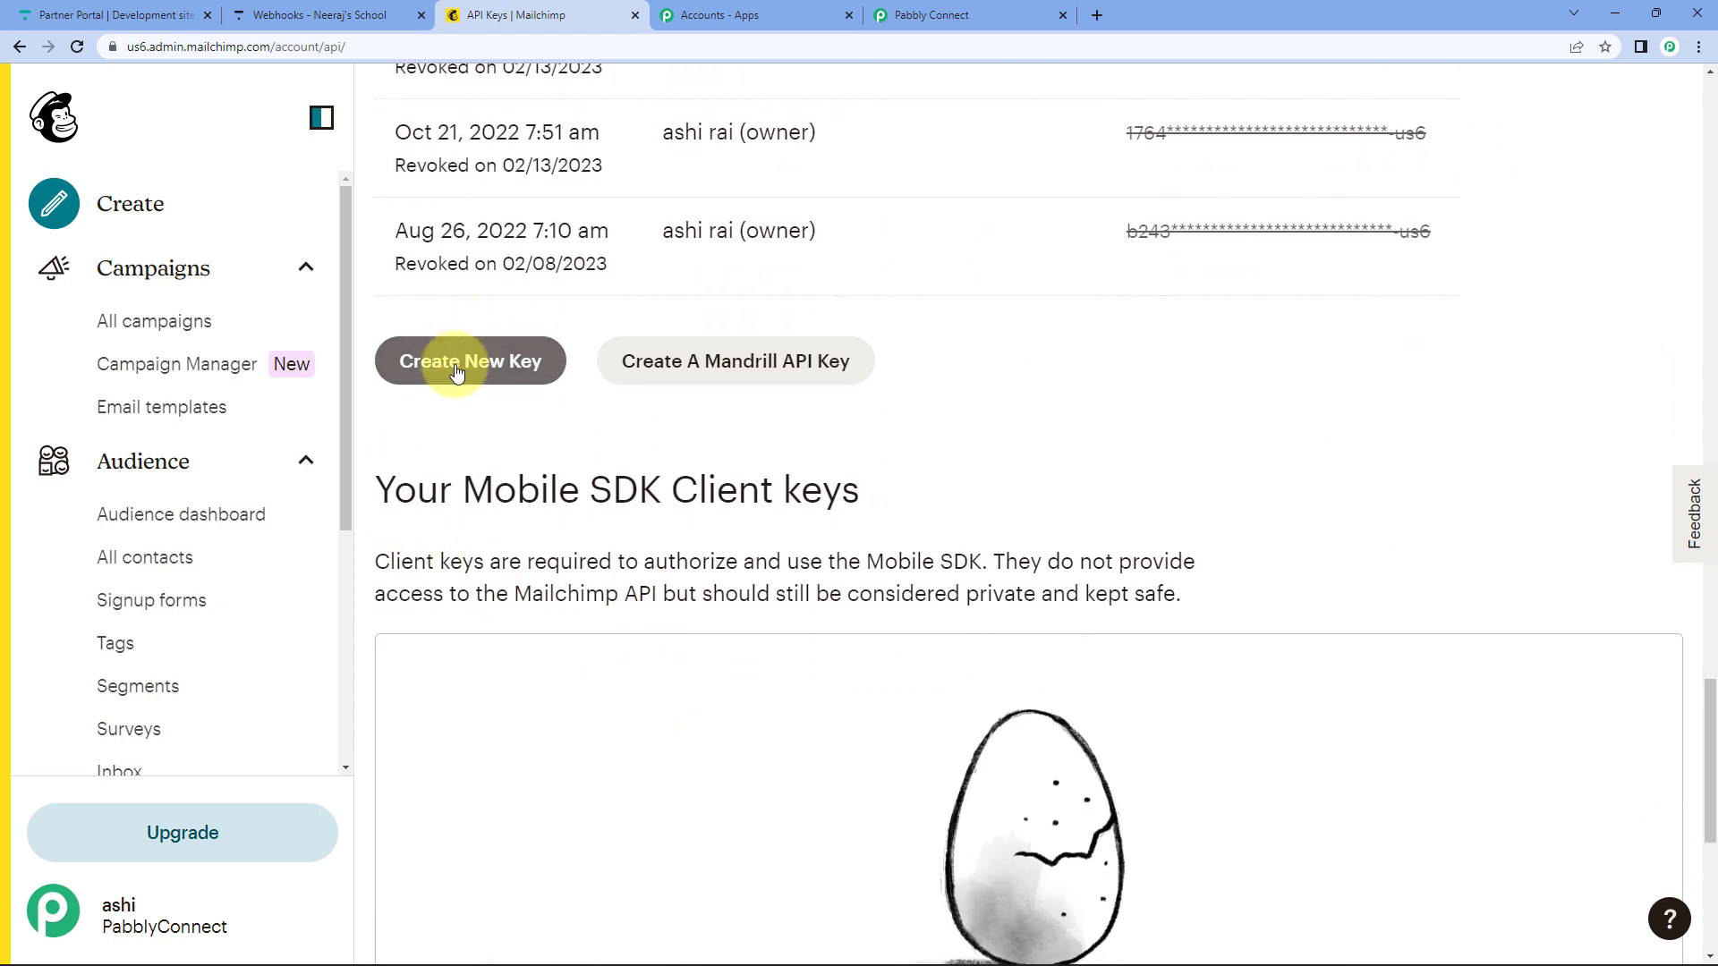
left_click(458, 360)
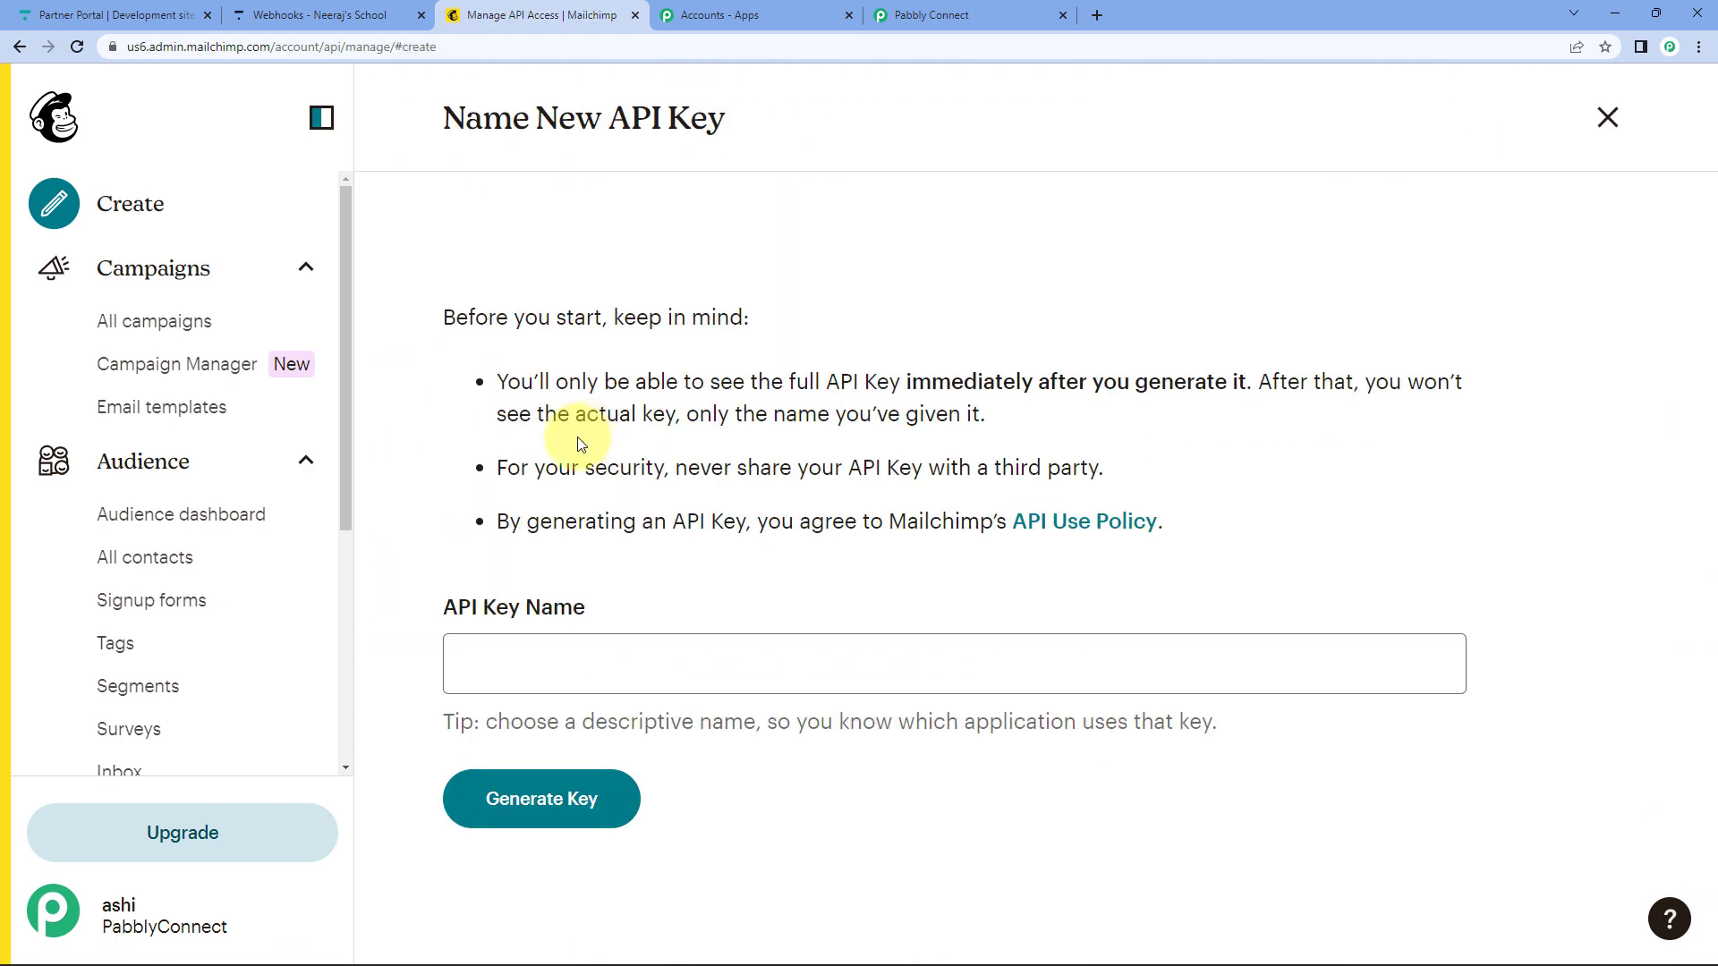
left_click(525, 670)
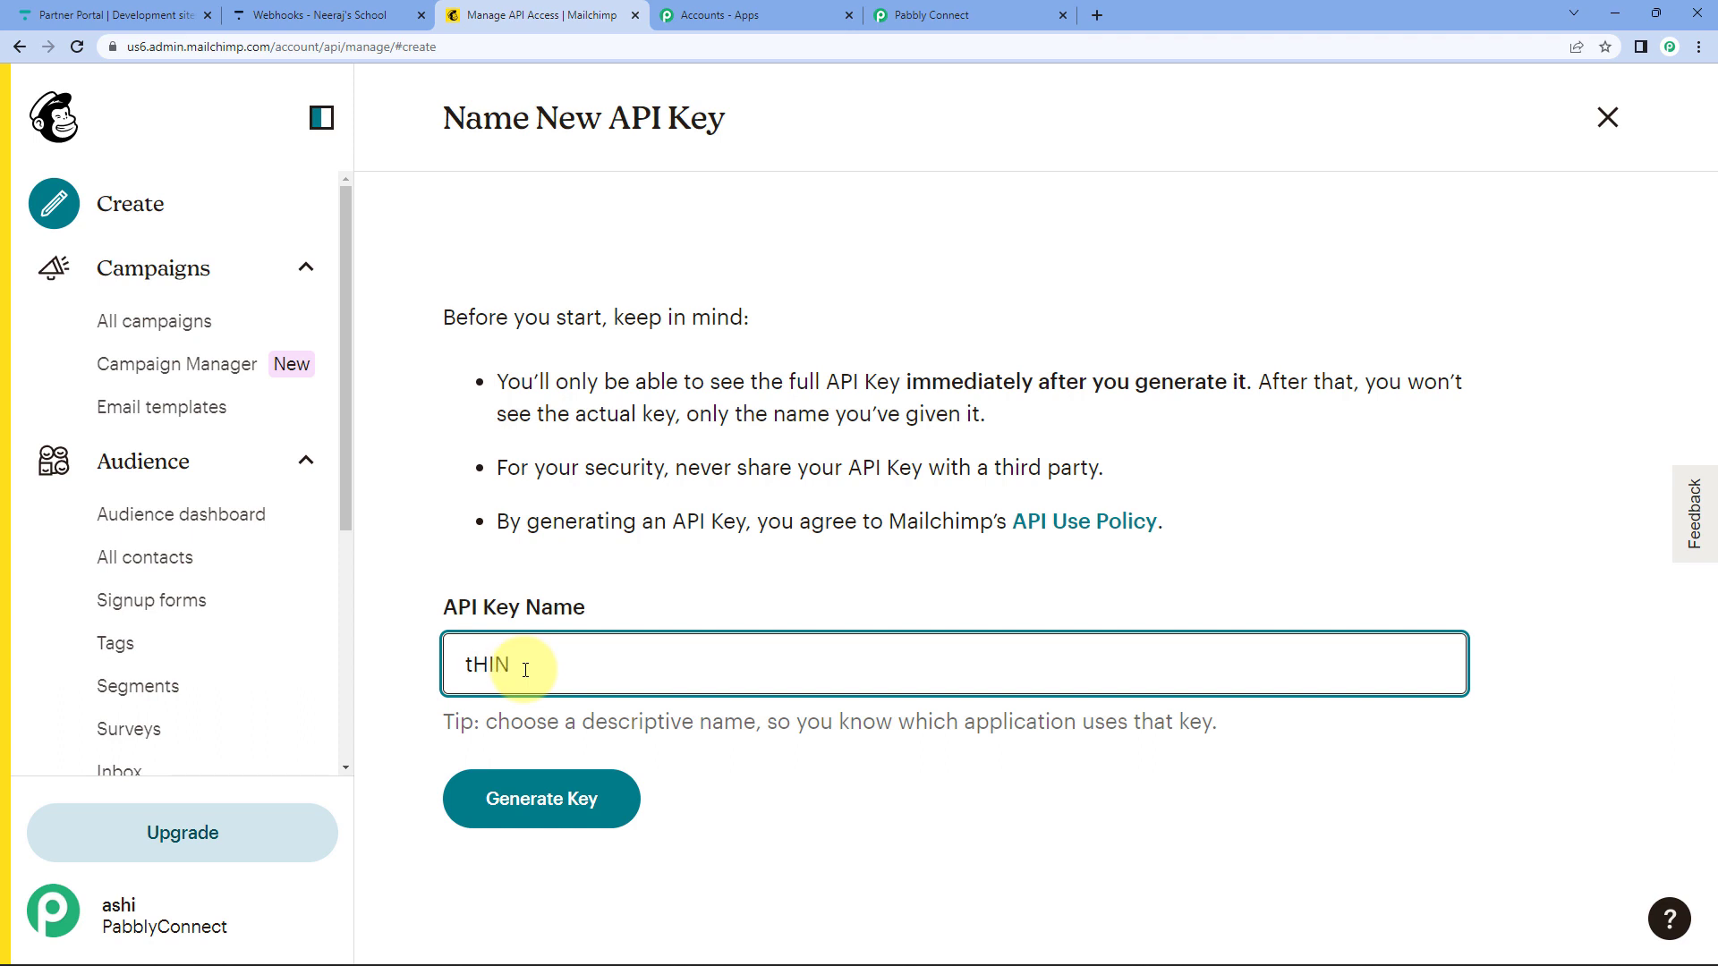
left_click(557, 805)
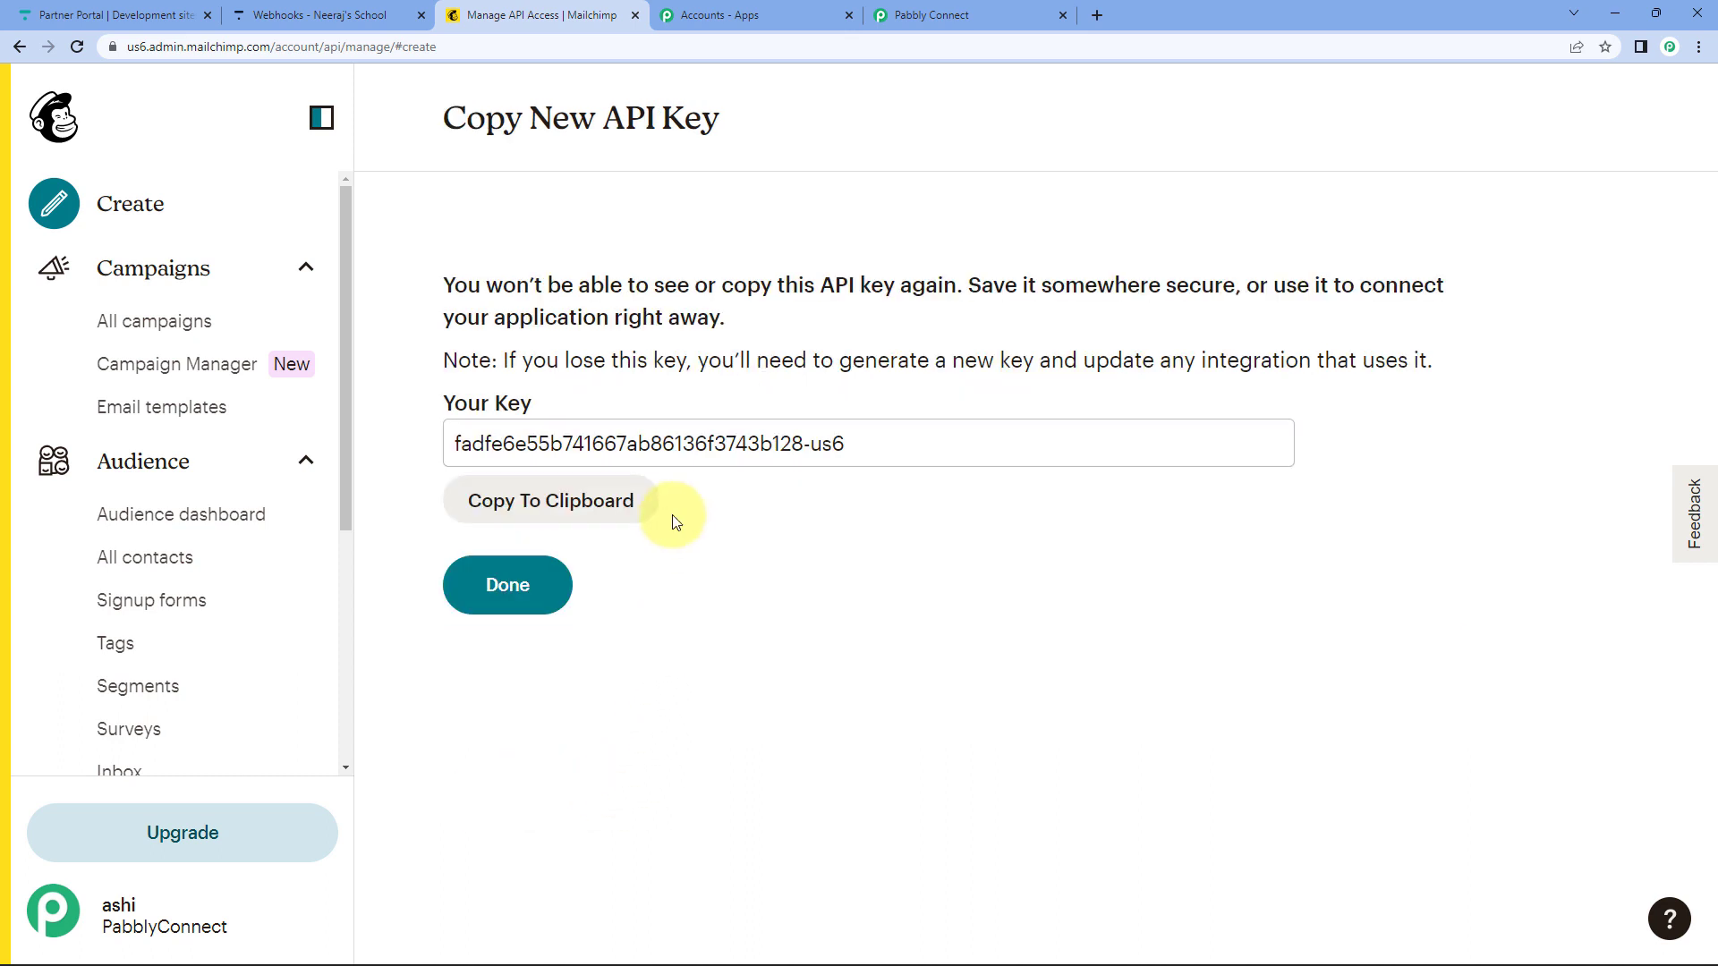
left_click(581, 503)
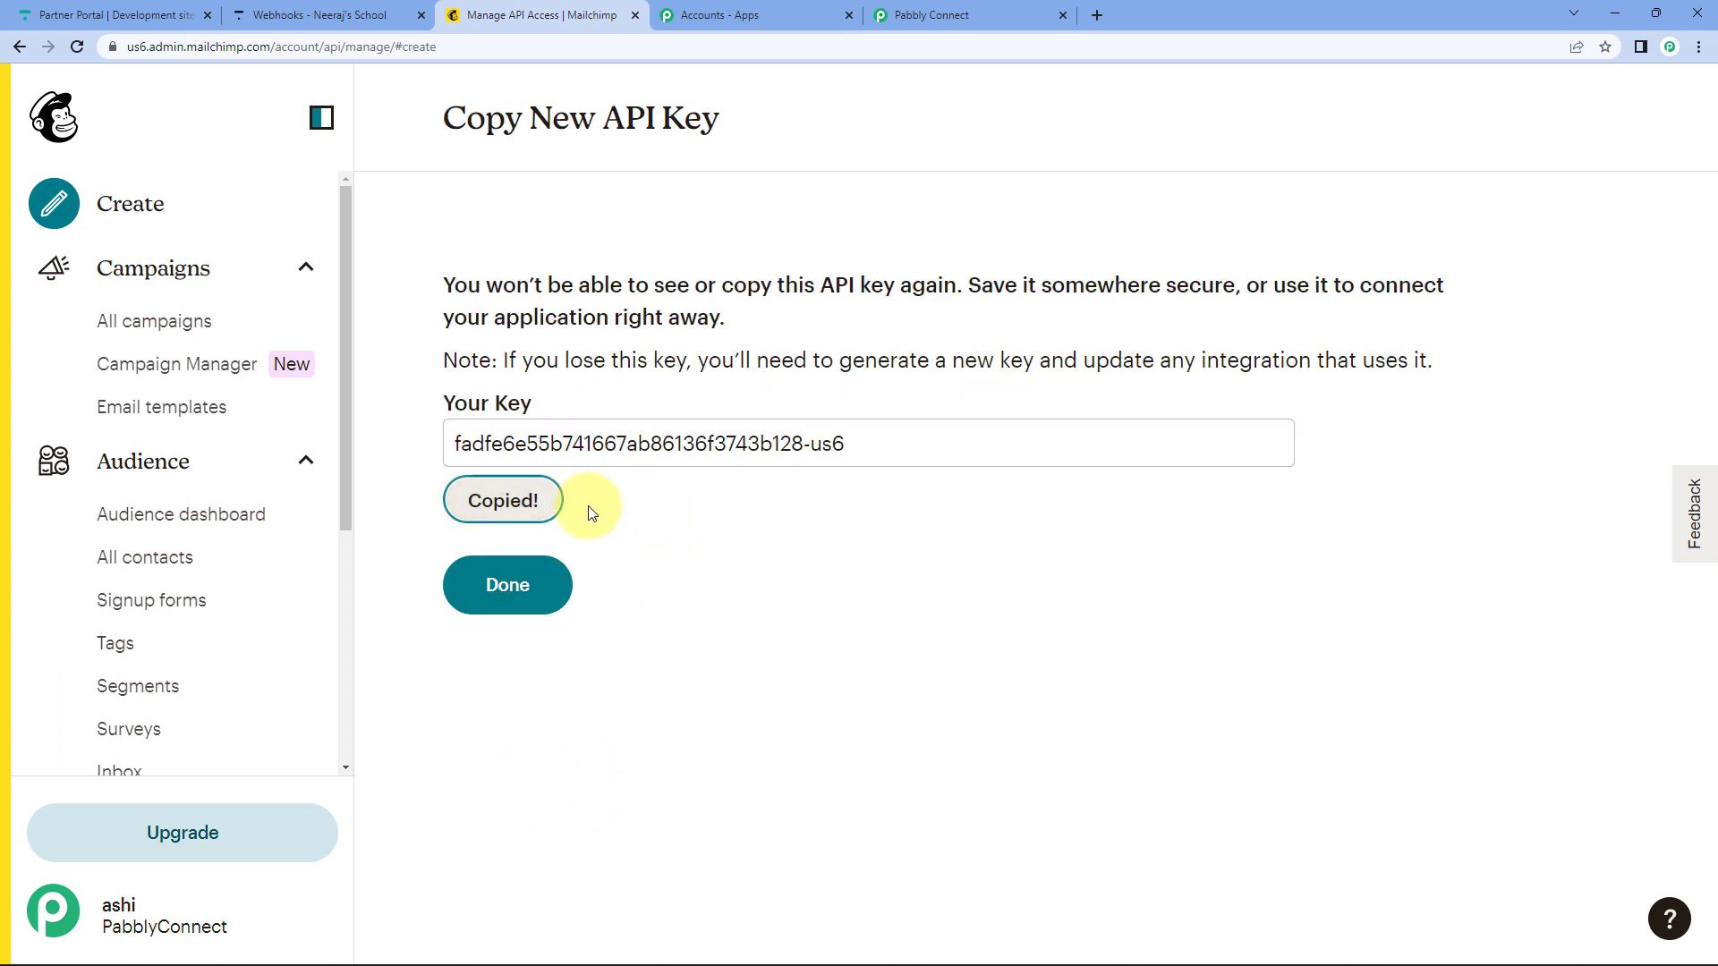
Paste the API key as Token and us6 as Data Center, then save the MailChimp connection.
left_click(900, 14)
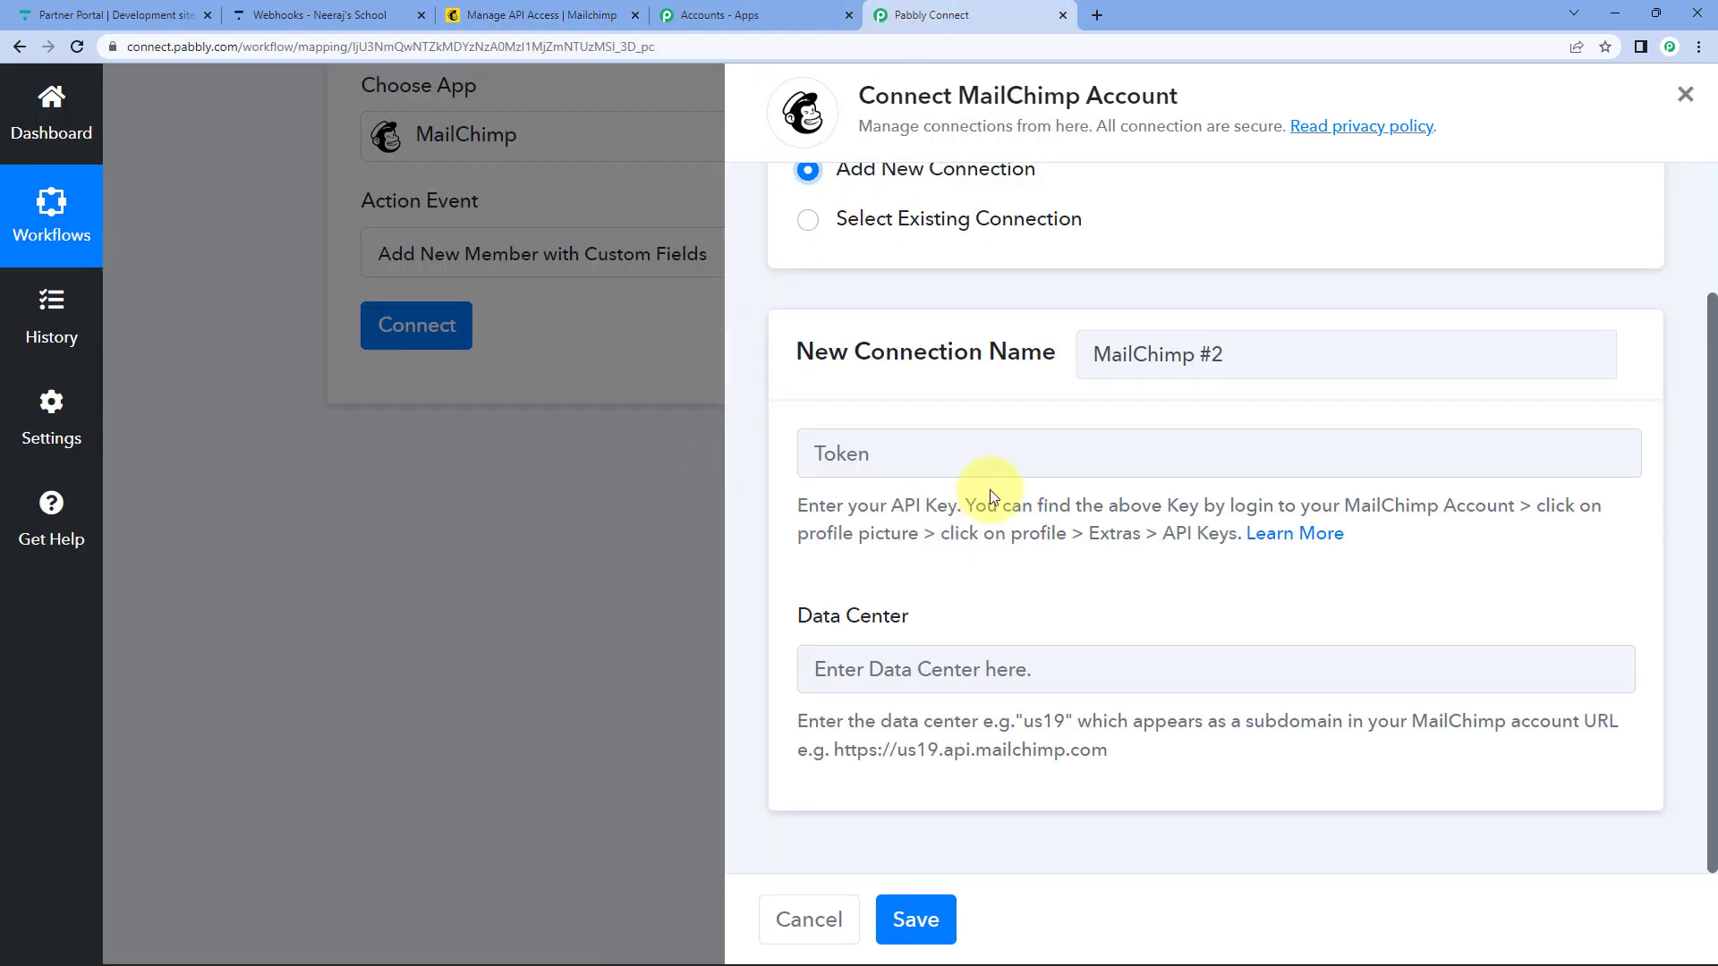
left_click(1013, 446)
key("ctrl+v")
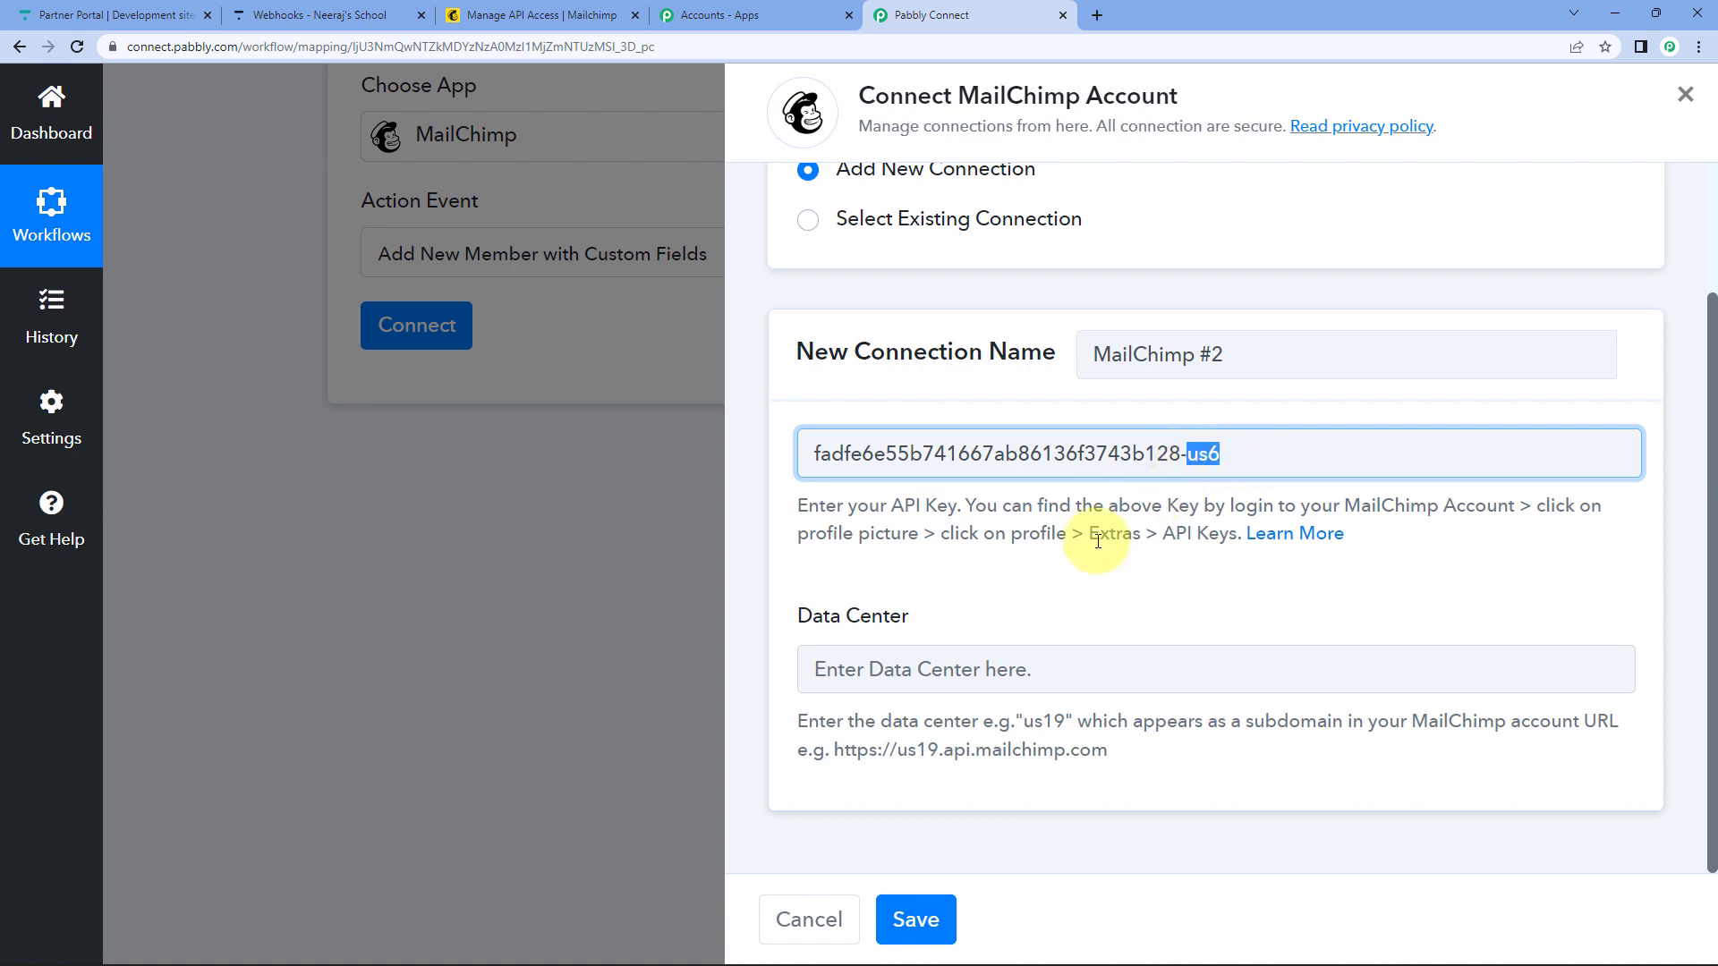
left_click(863, 671)
key("ctrl+v")
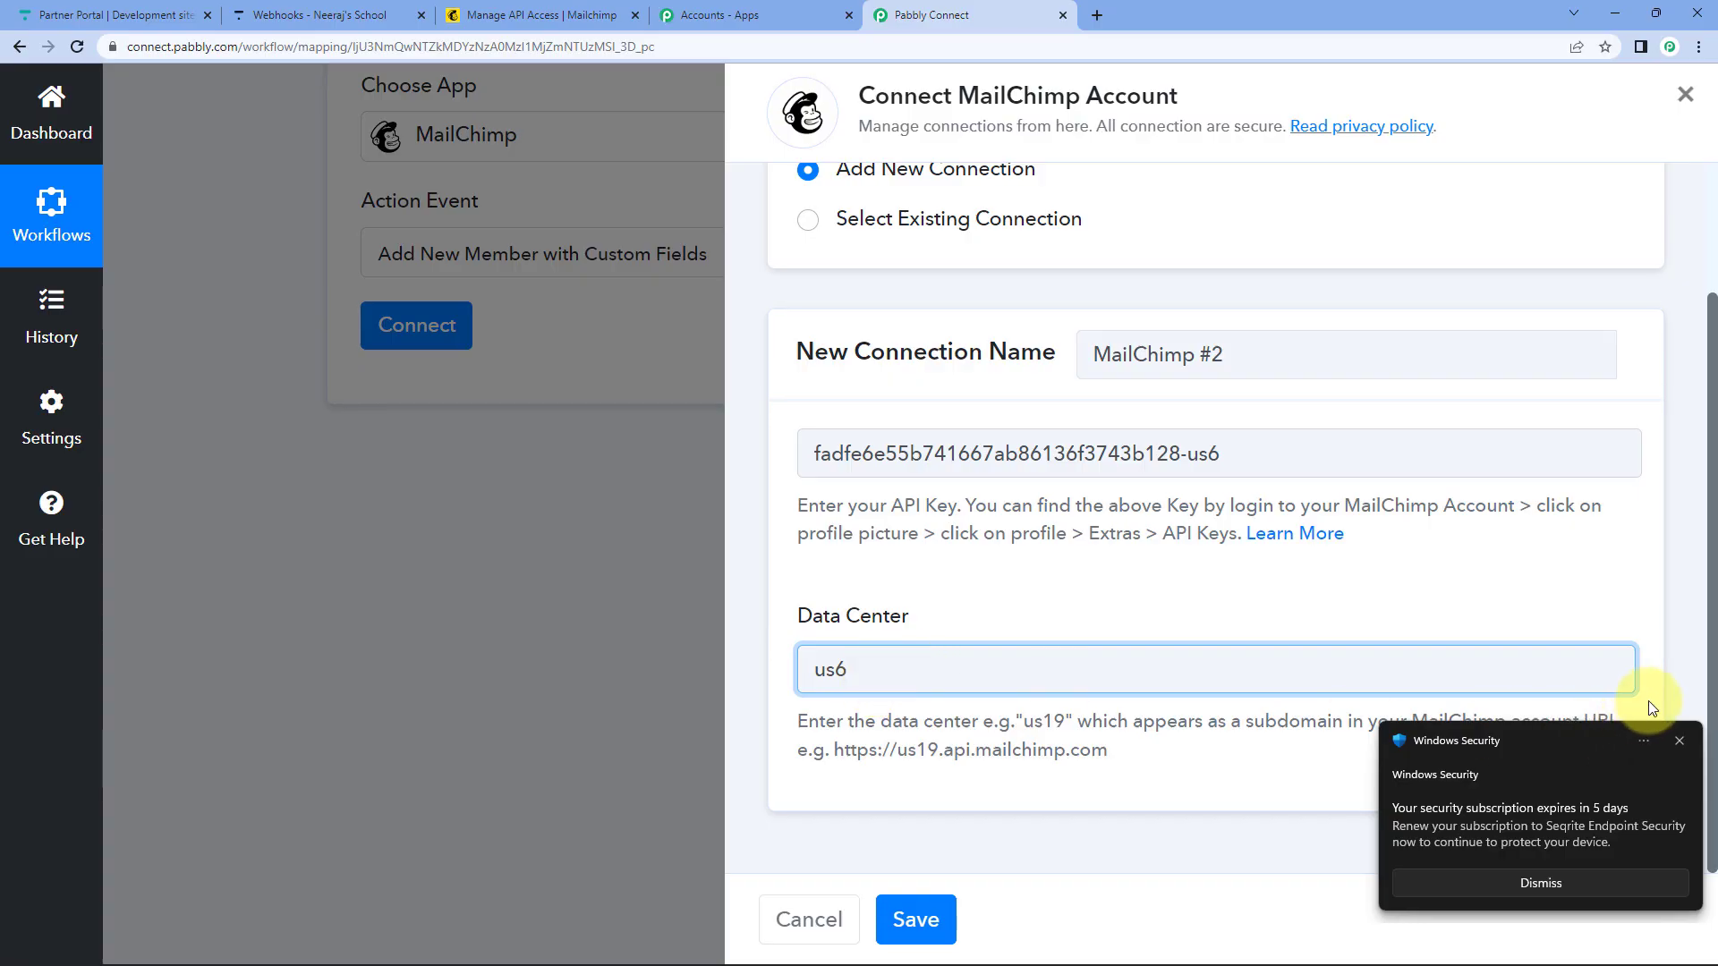
left_click(1678, 741)
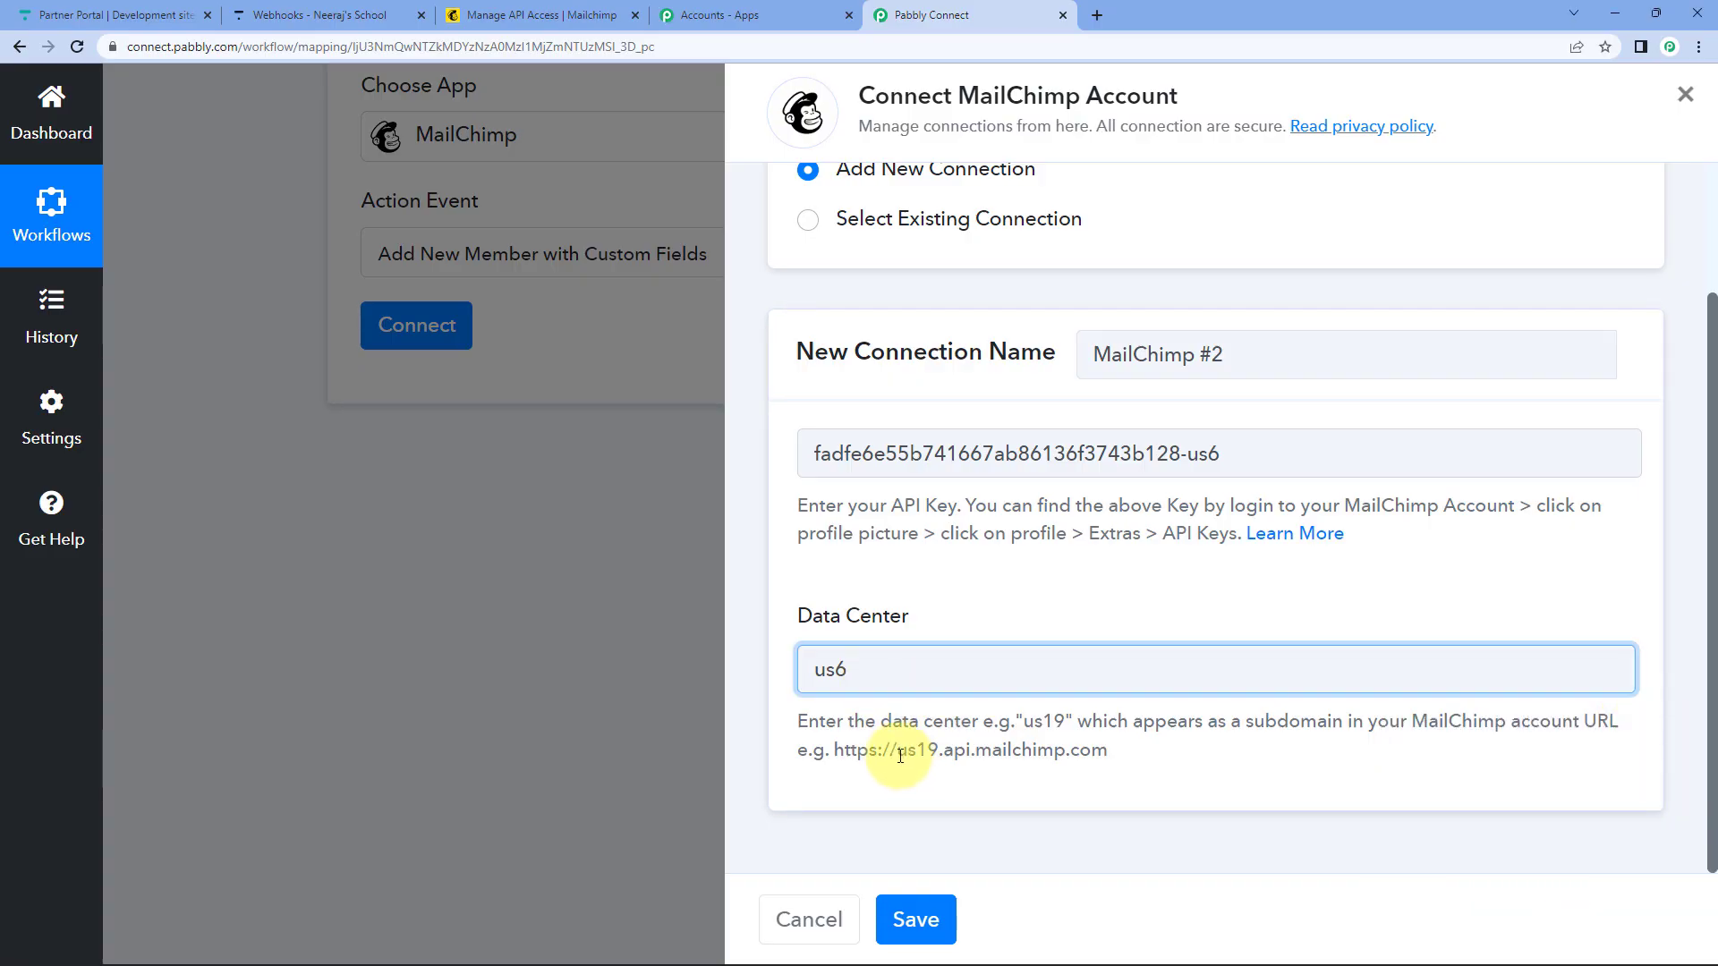
left_click_drag(897, 750, 938, 750)
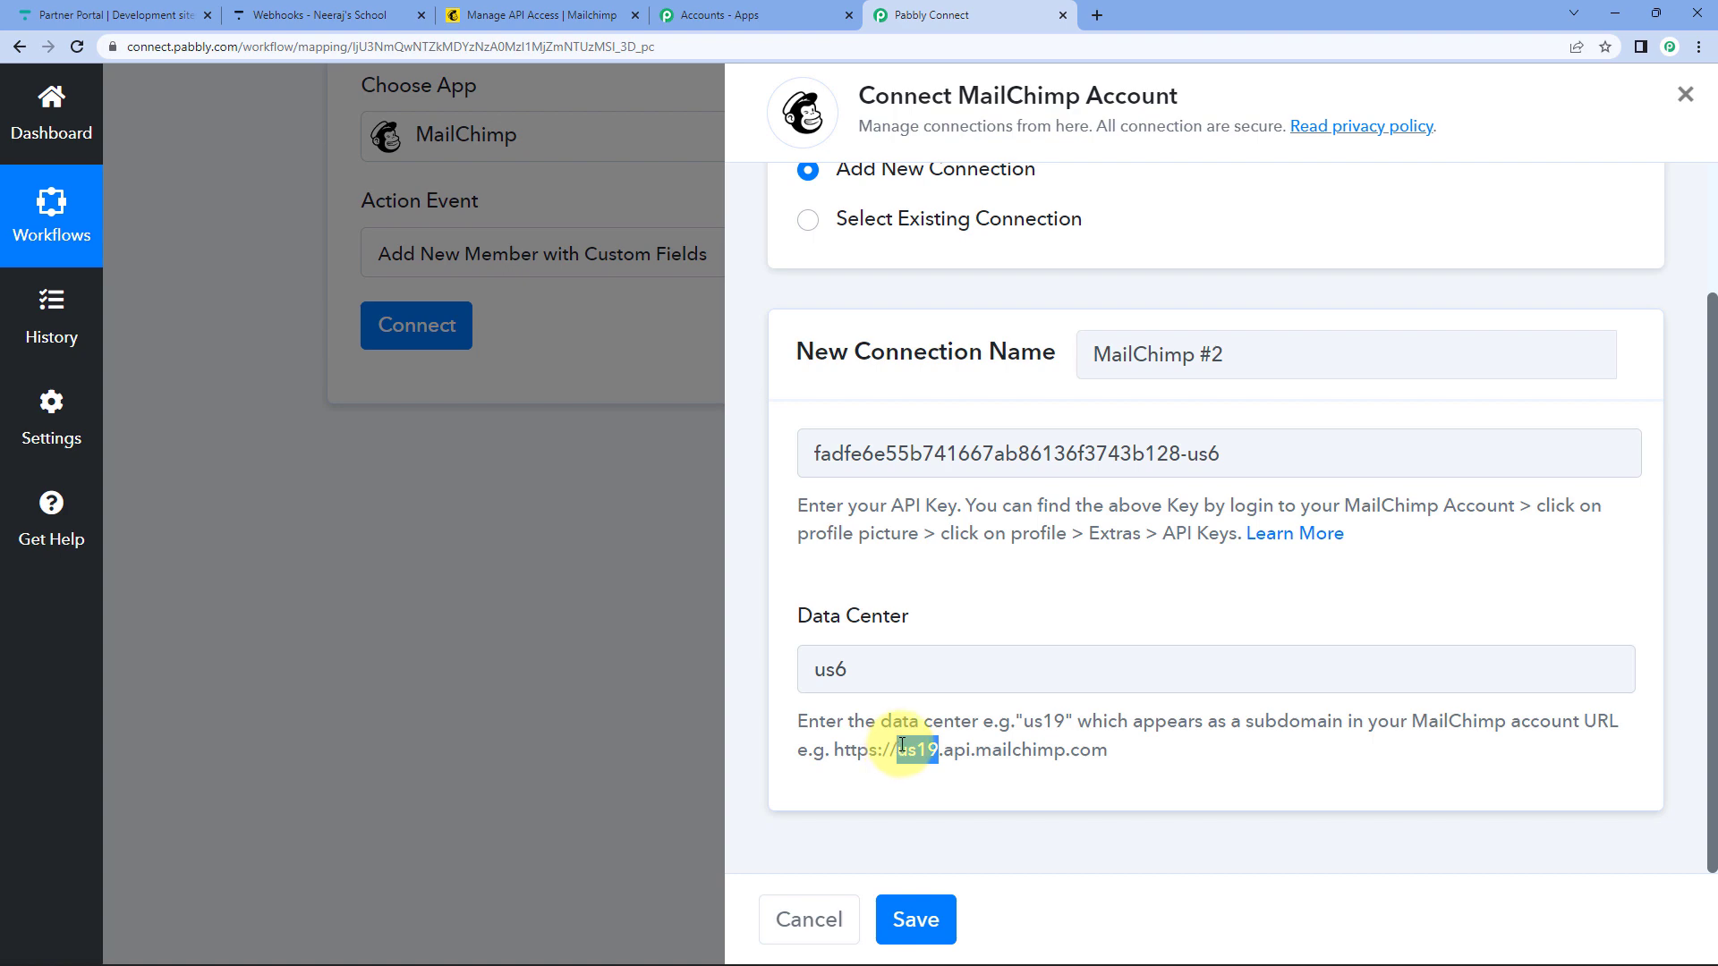
left_click(915, 920)
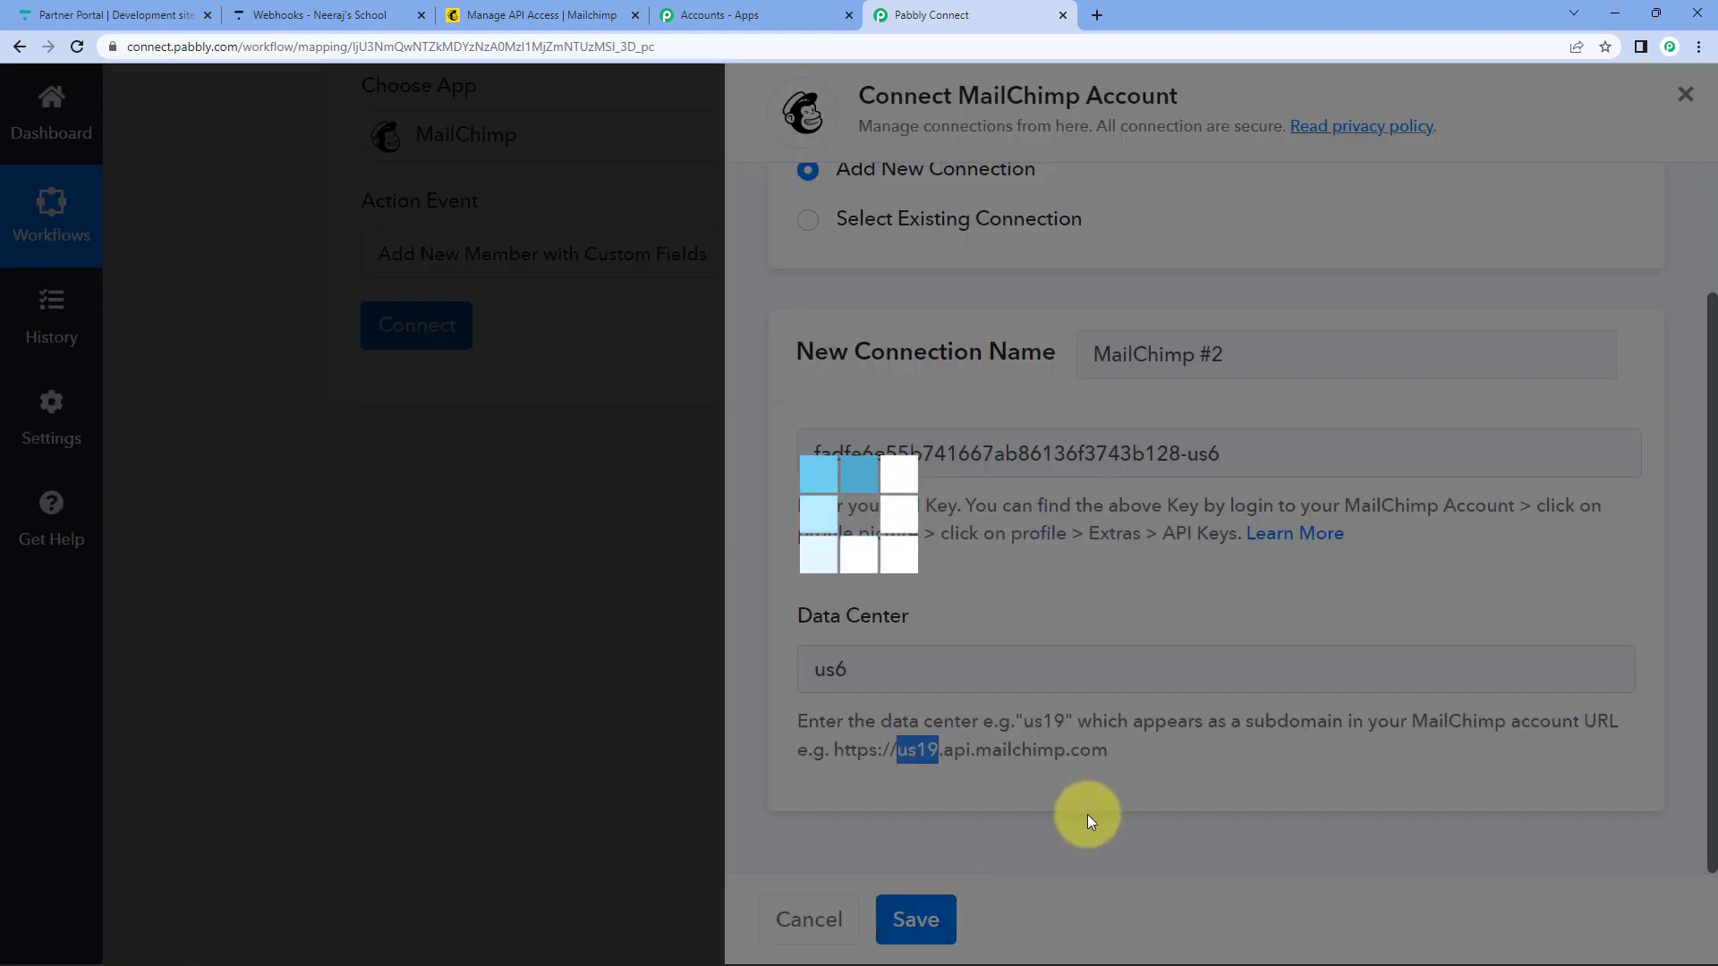
Keep PabblyConnect as the chosen audience list.
scroll(366, 436, "down", 2)
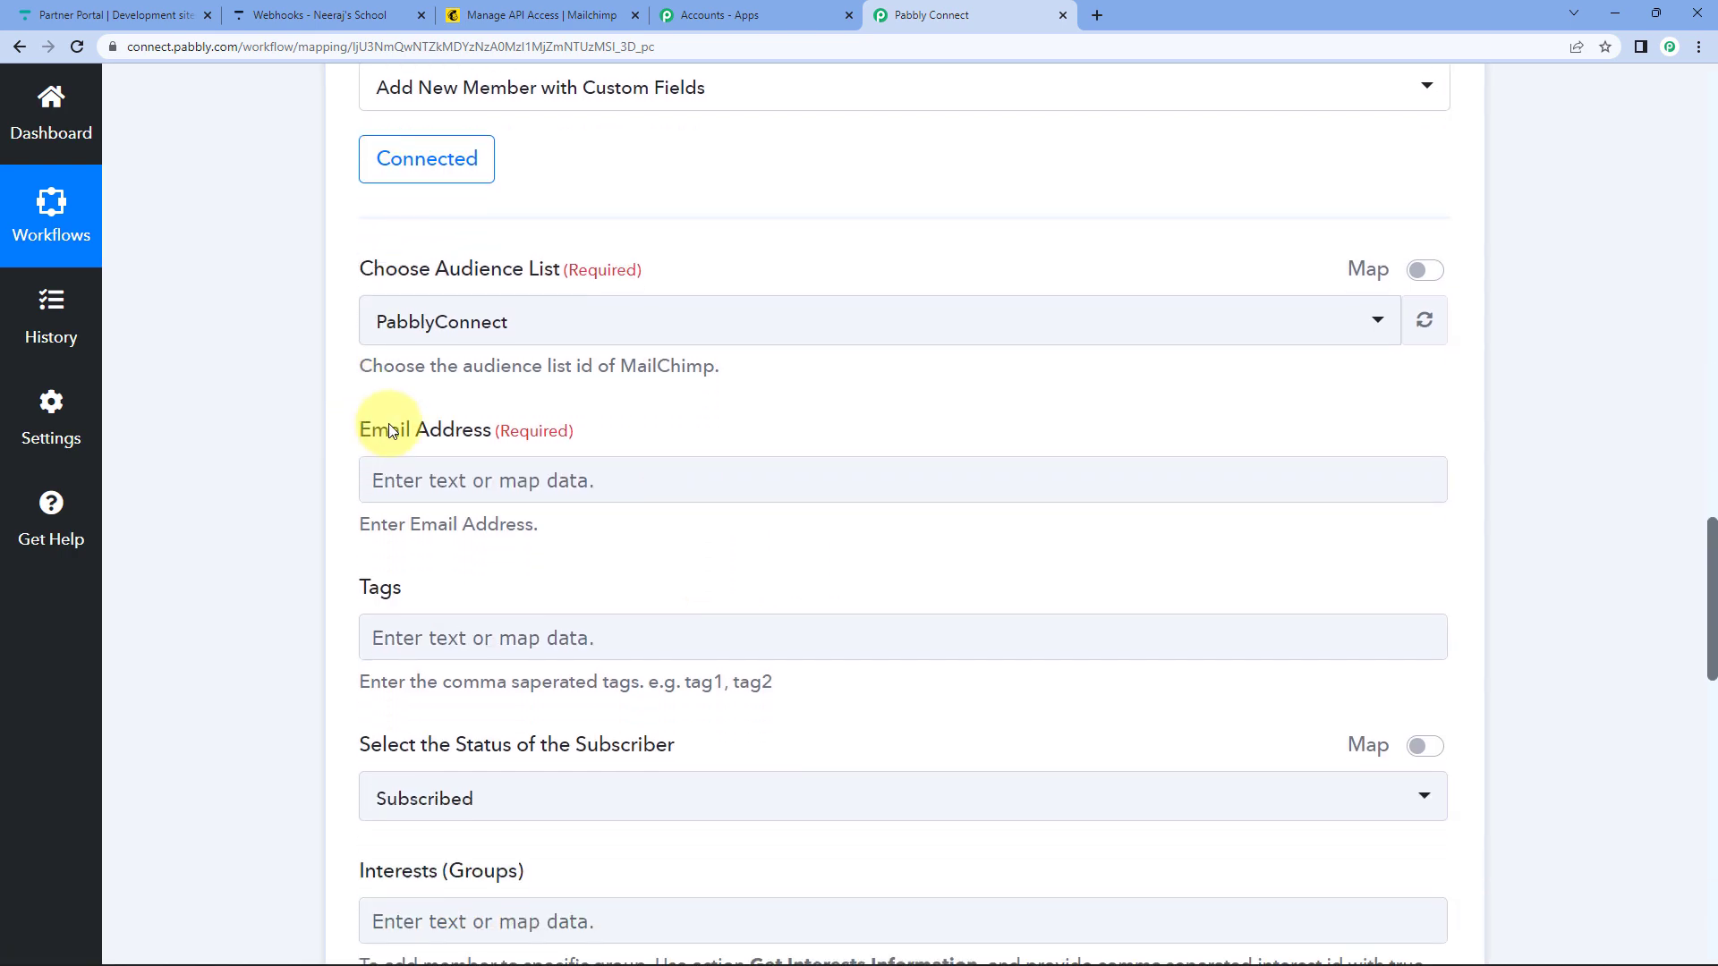
left_click(583, 307)
left_click(299, 362)
scroll(299, 361, "down", 1)
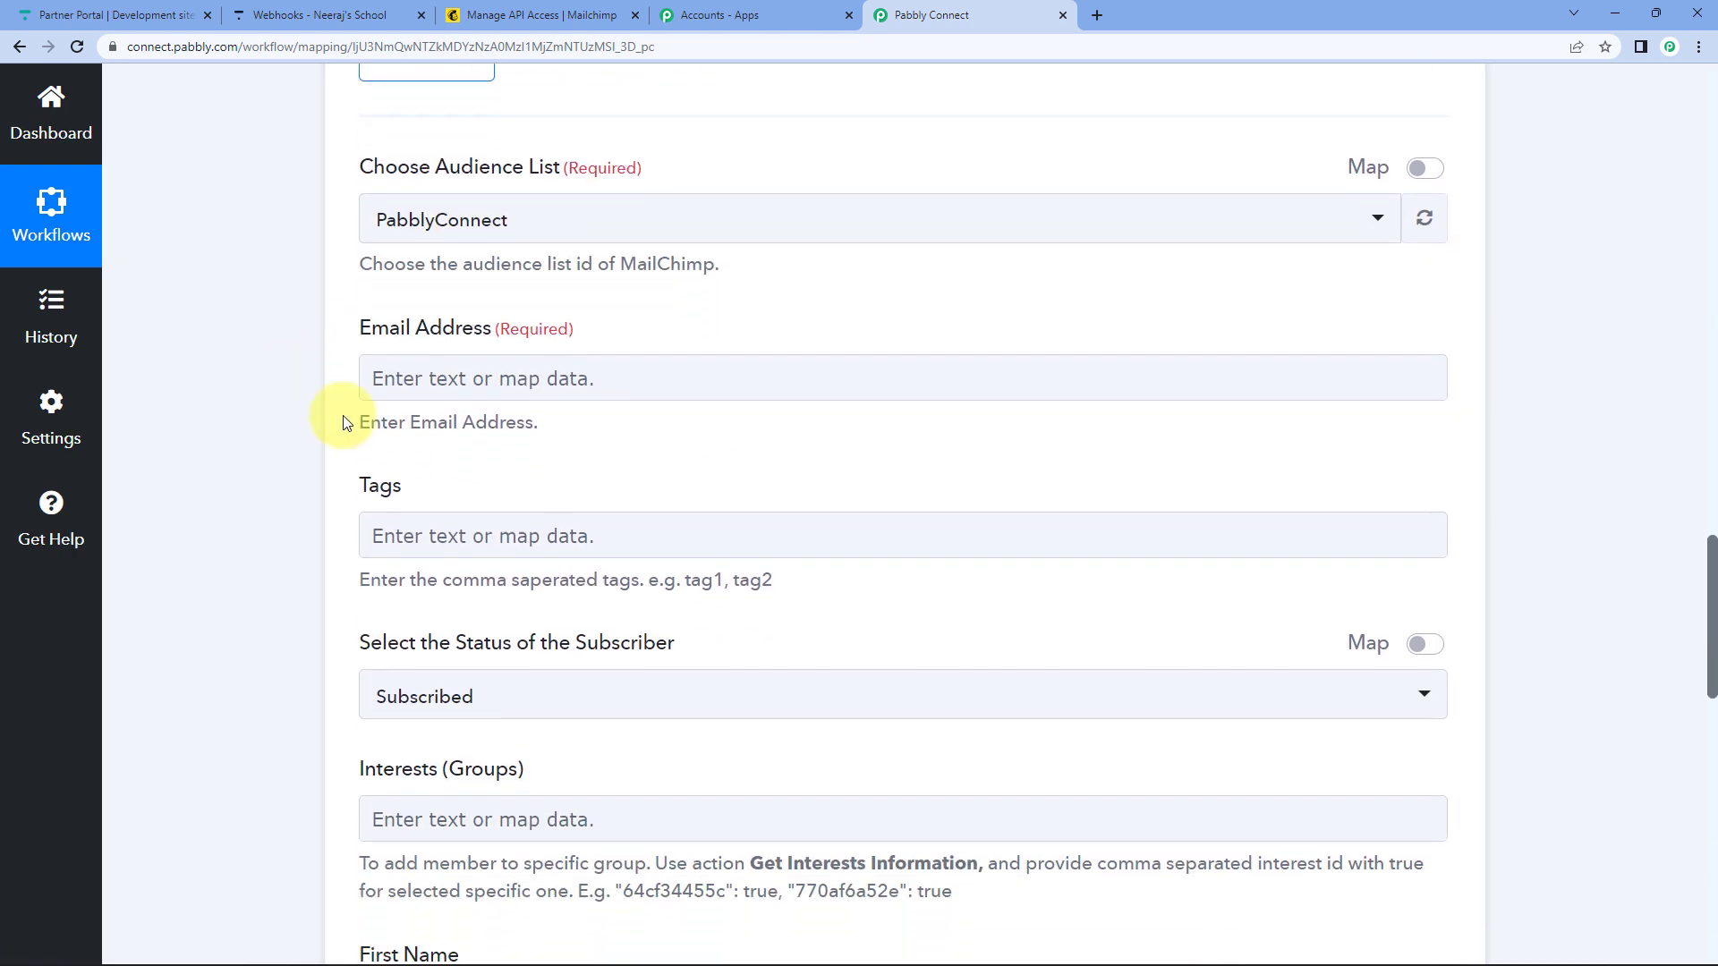
Map the Thinkific New User Payload Email into the Email Address field.
left_click(467, 370)
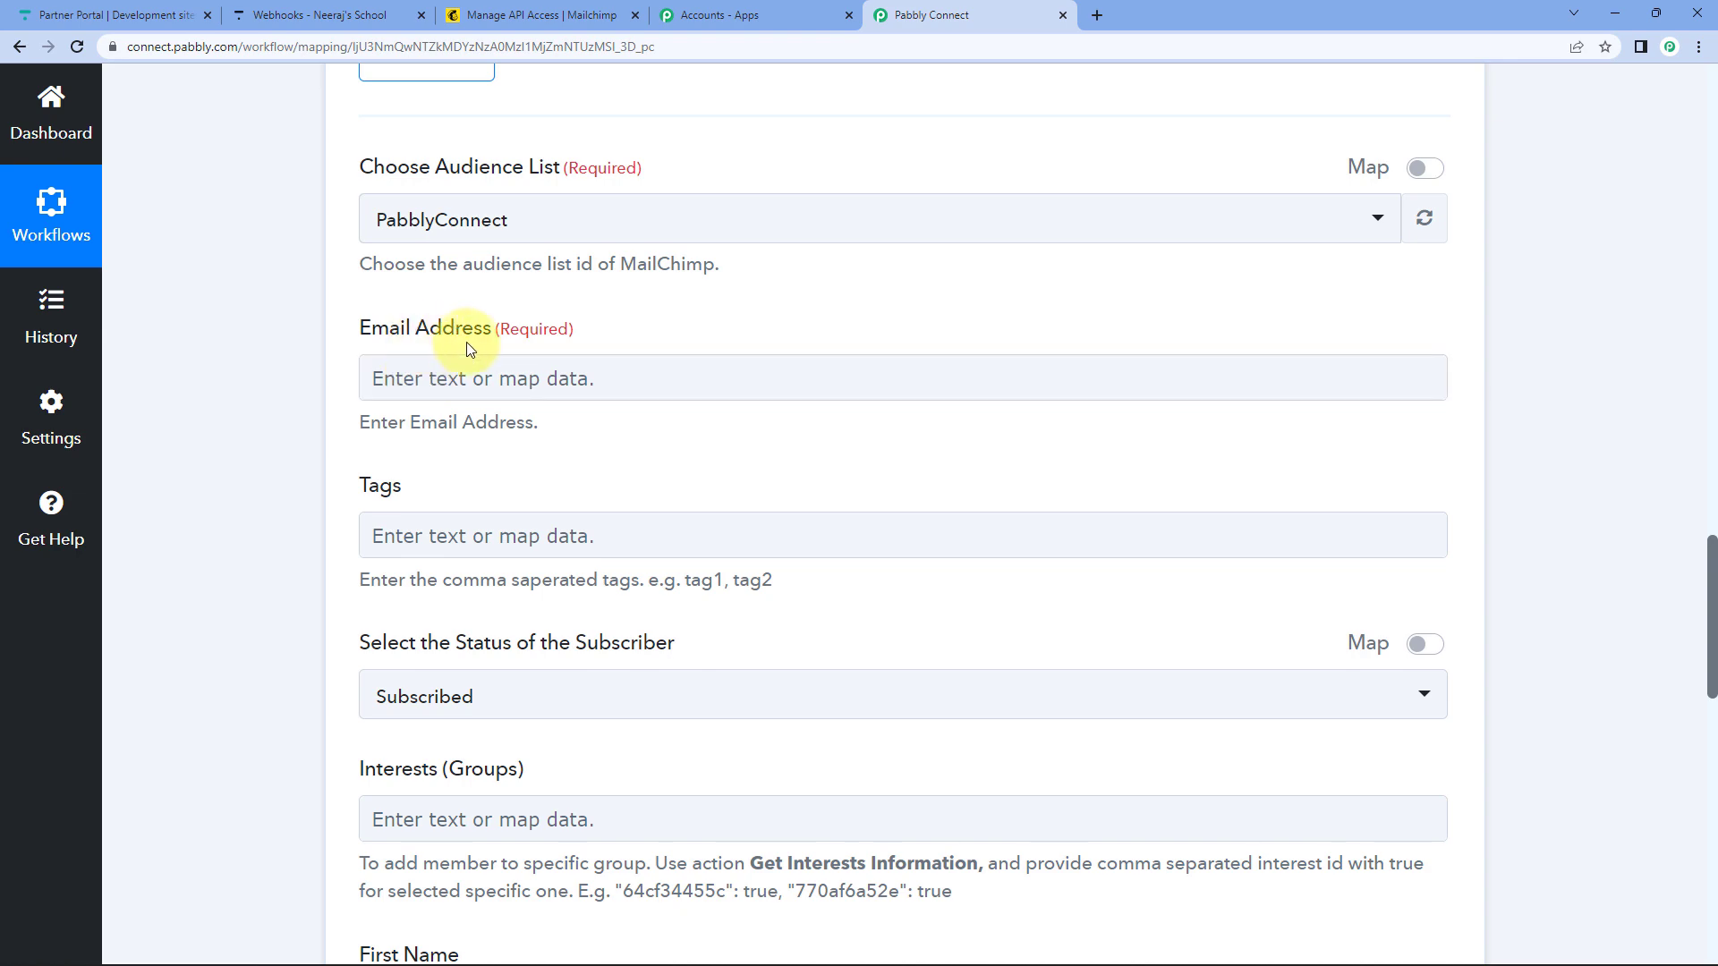
scroll(278, 354, "up", 3)
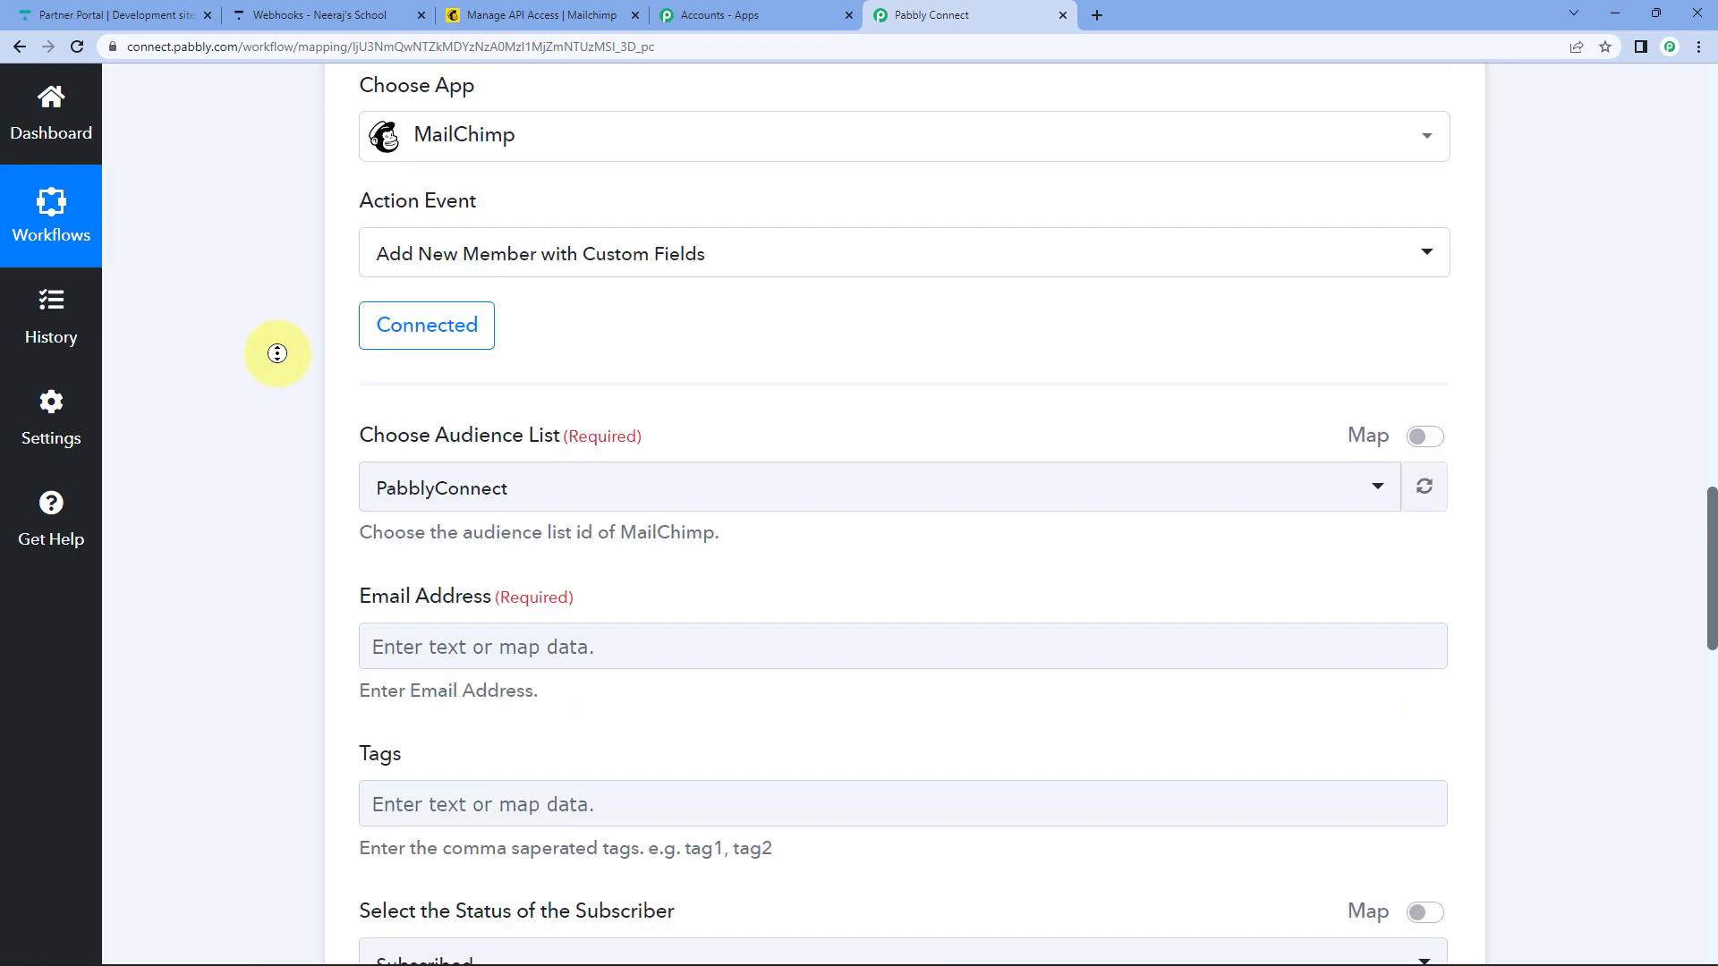
scroll(280, 354, "up", 8)
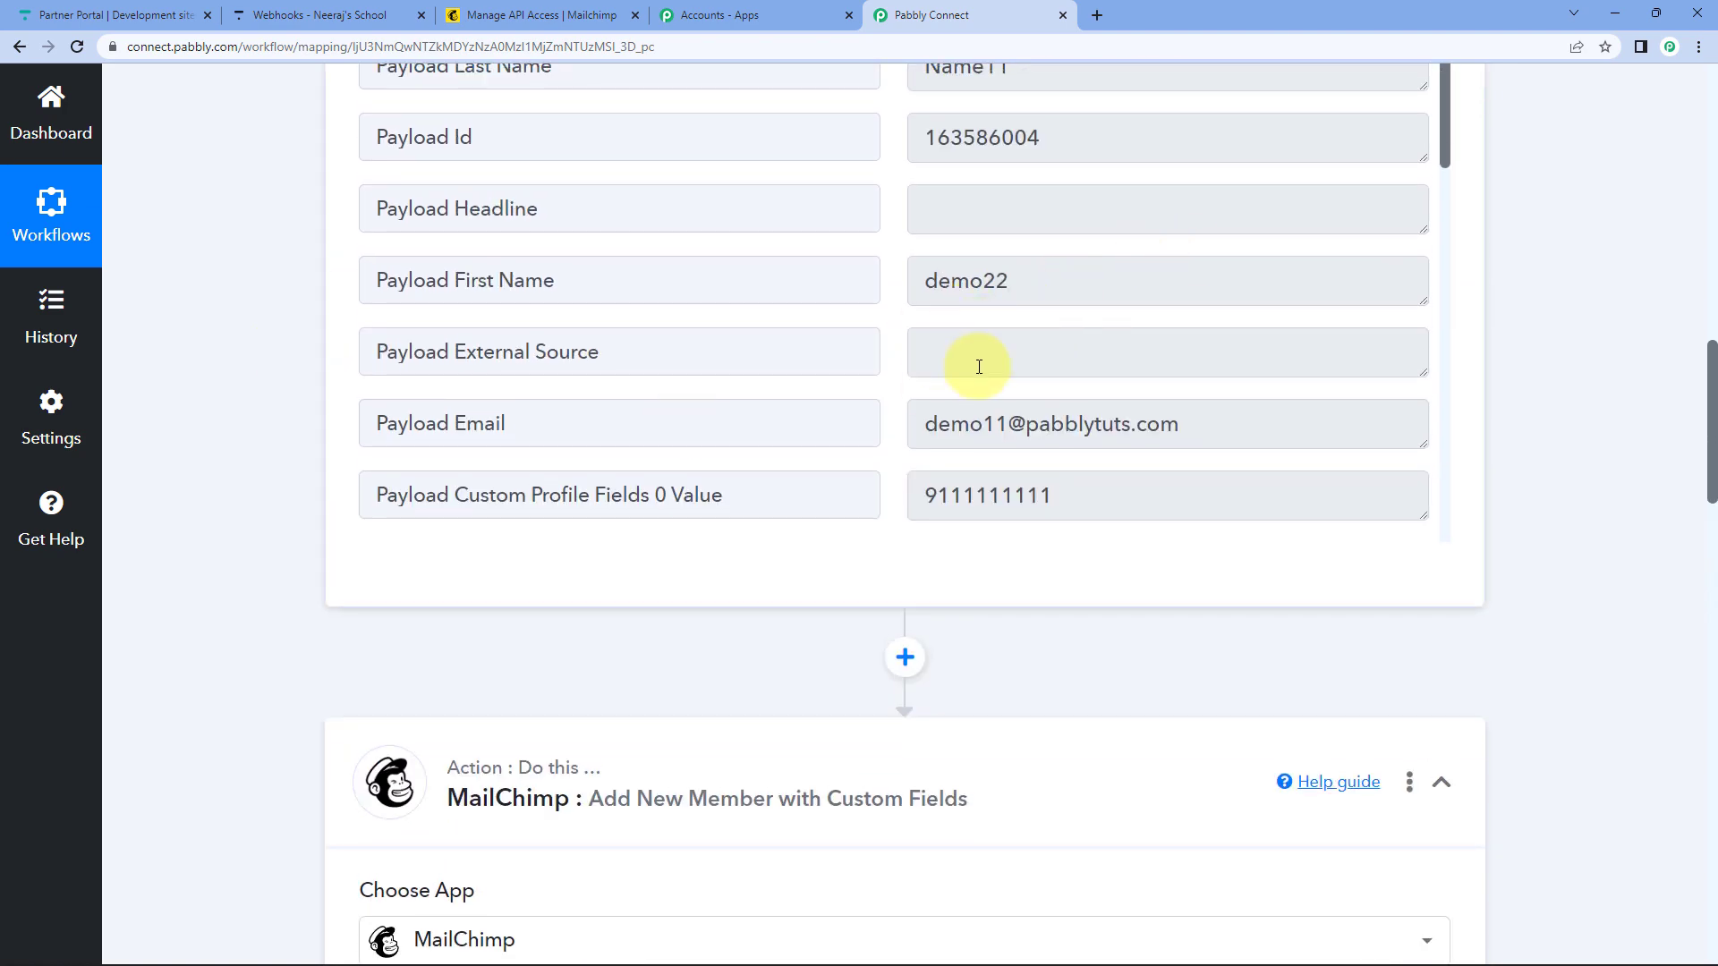
scroll(276, 541, "down", 10)
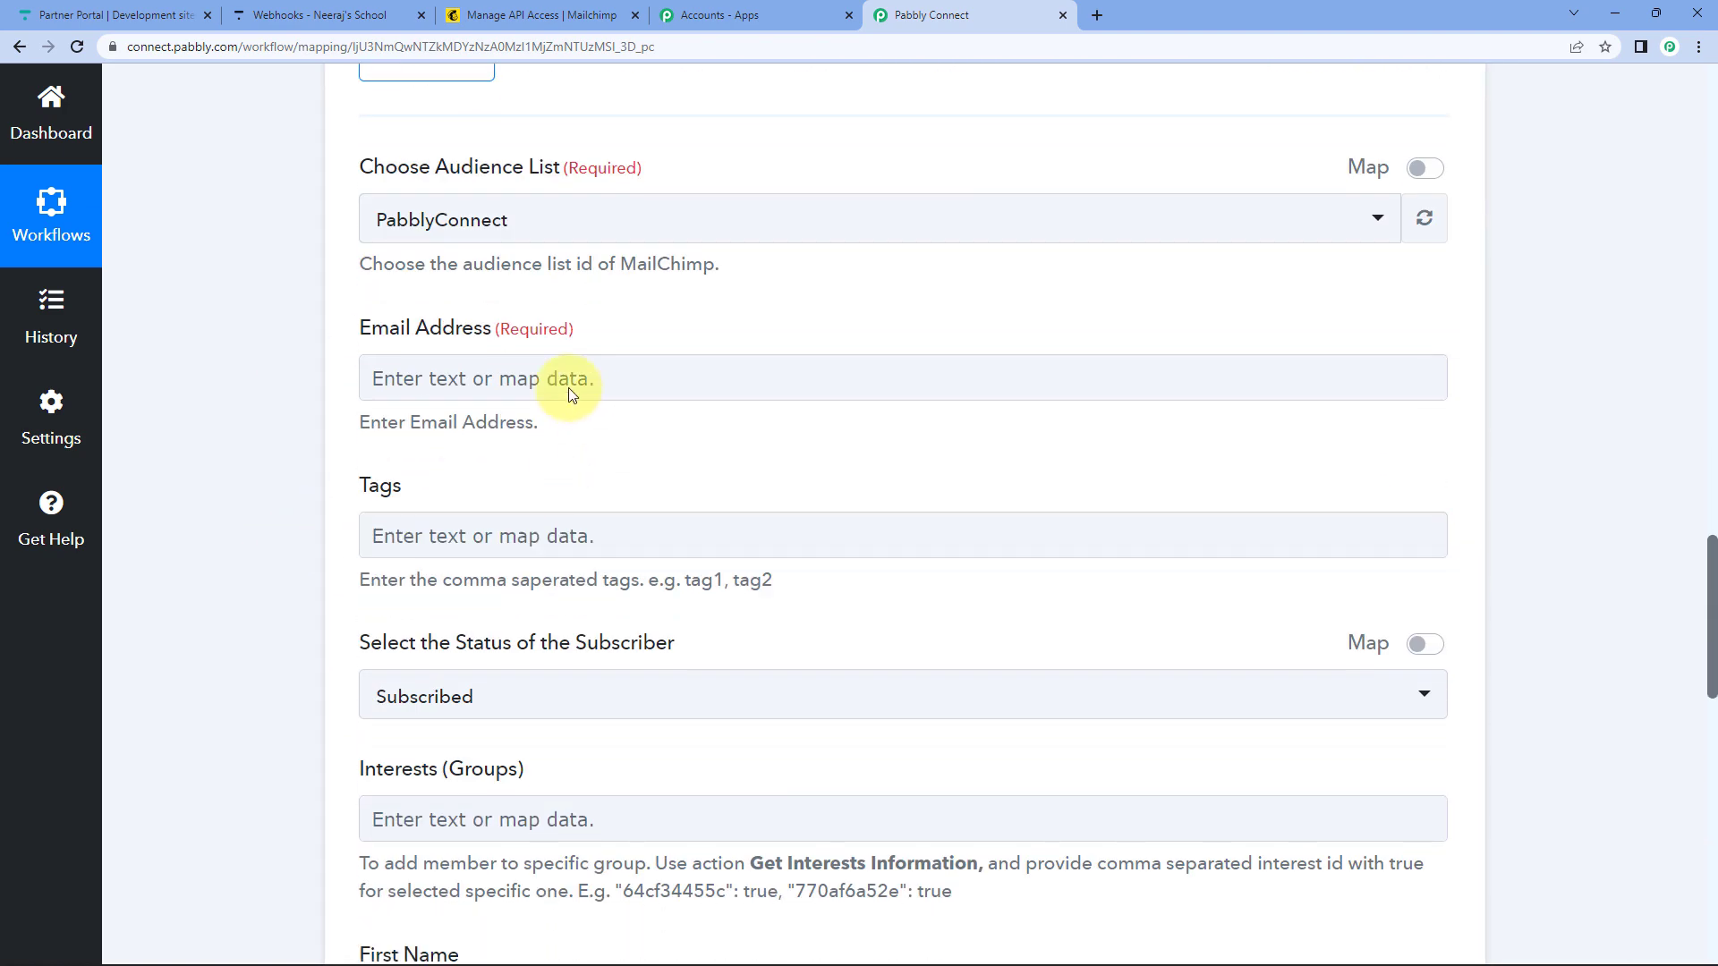
left_click(475, 387)
left_click(475, 387)
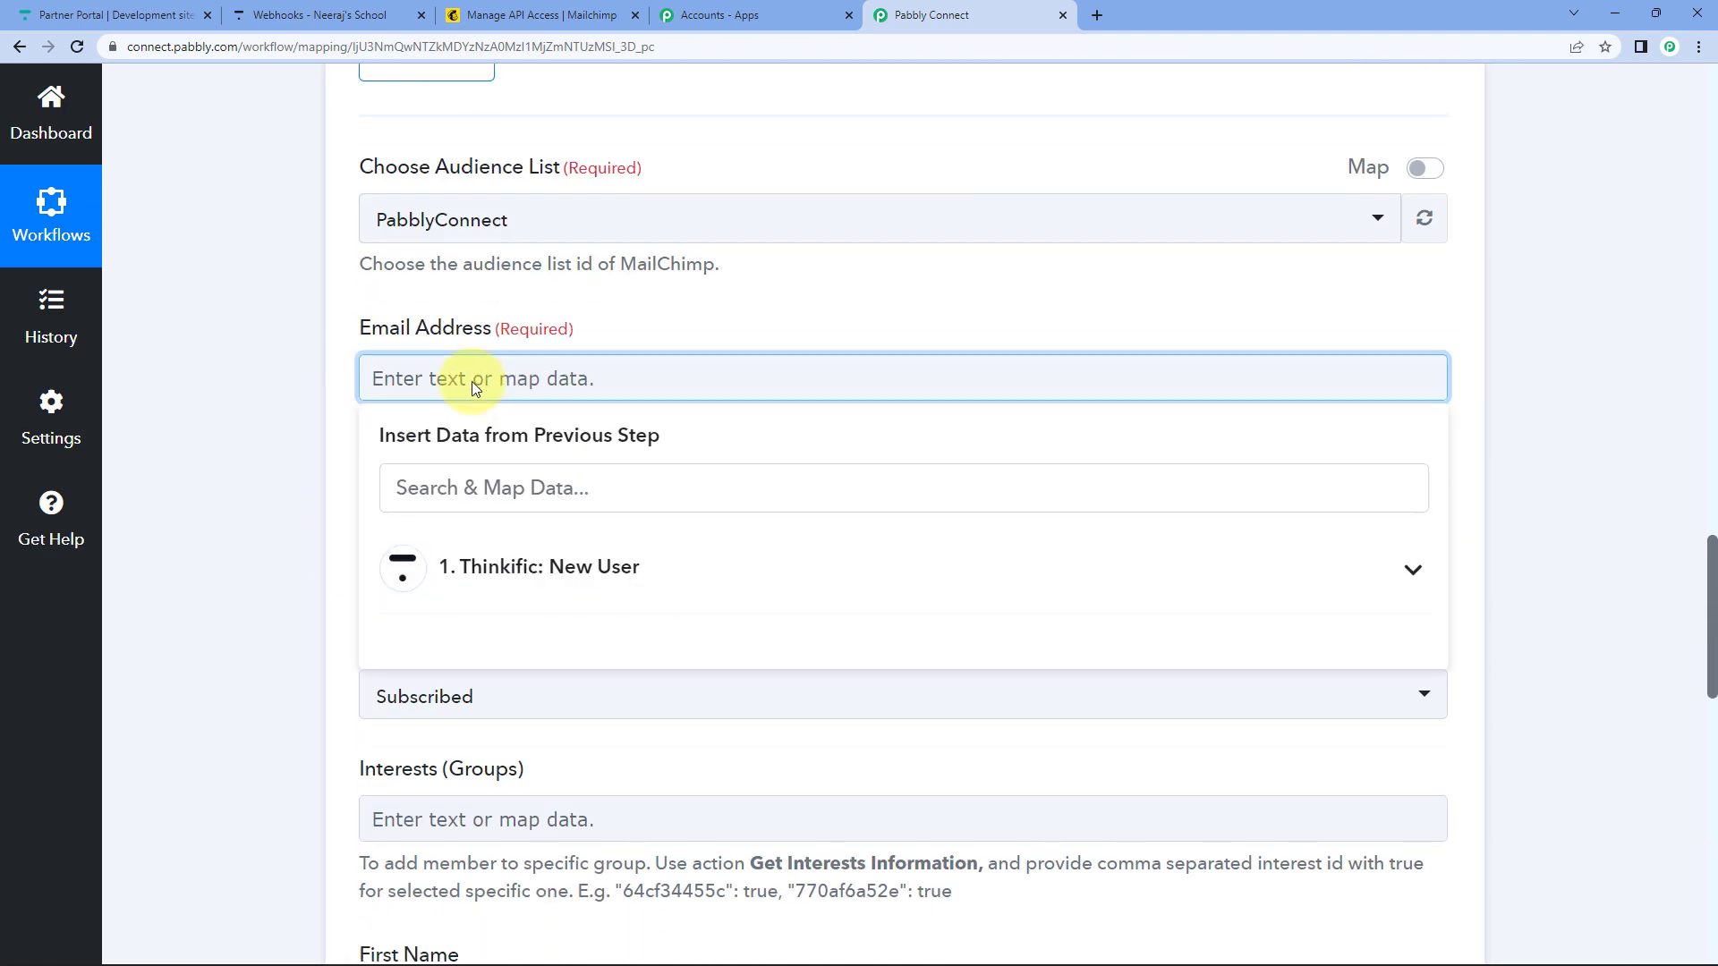
left_click(561, 591)
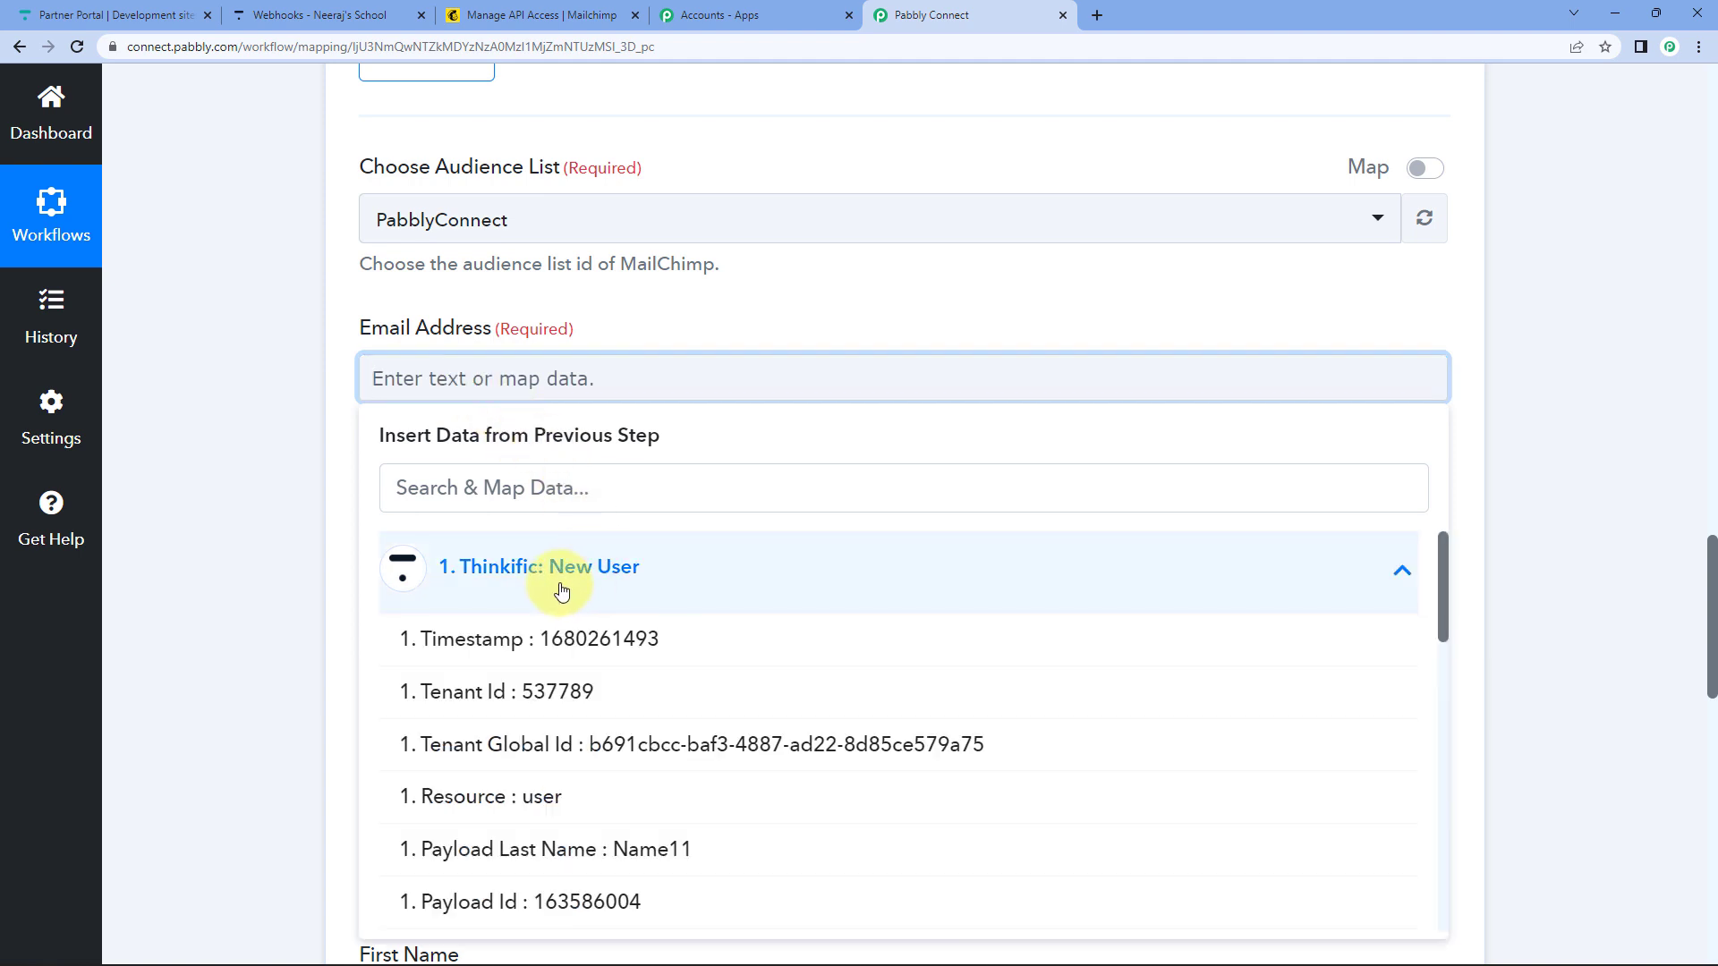
scroll(261, 667, "down", 2)
scroll(637, 637, "down", 2)
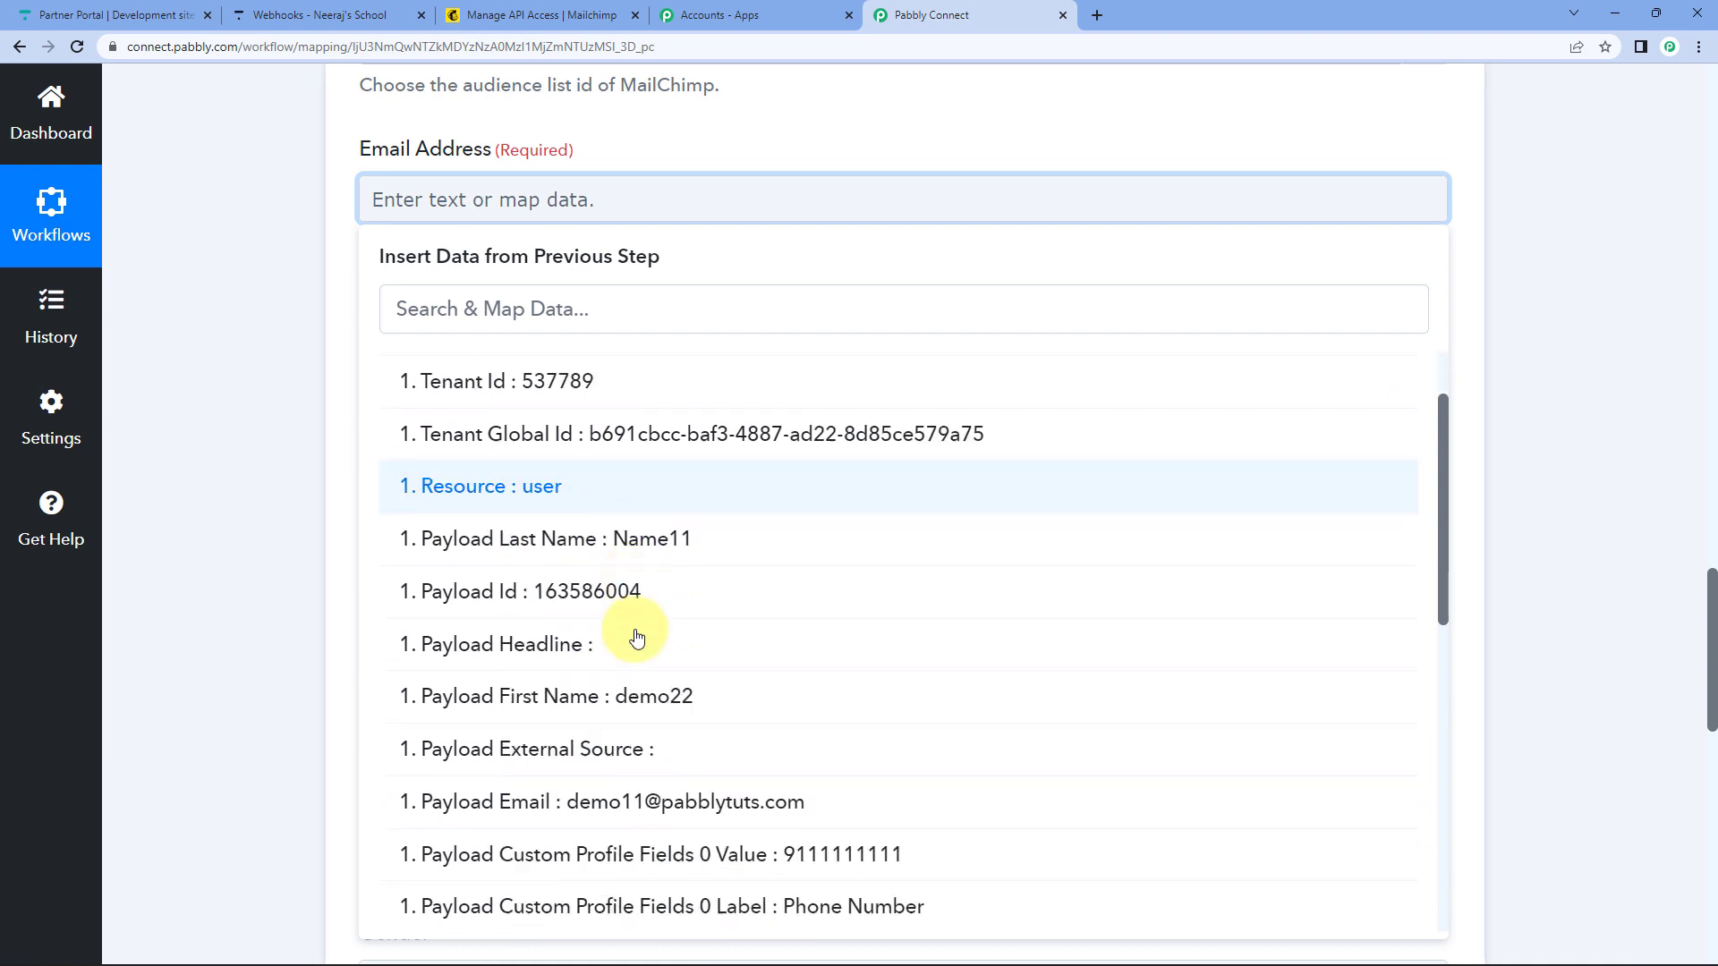
scroll(637, 637, "down", 2)
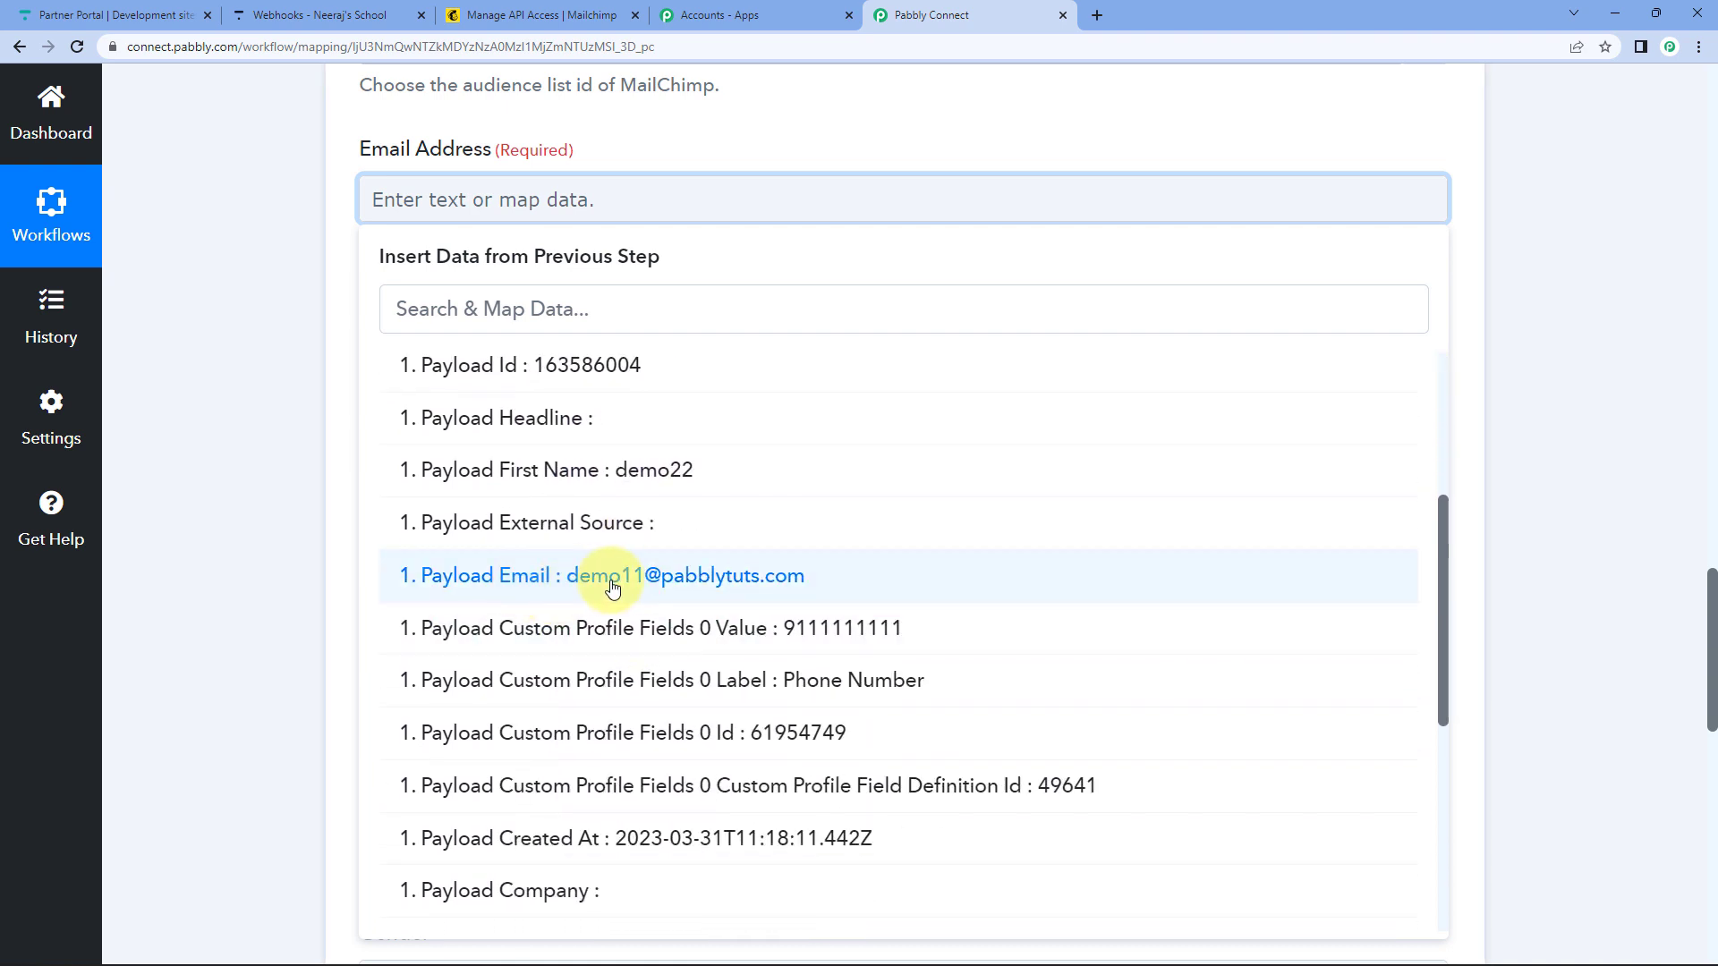
left_click(612, 587)
left_click(263, 352)
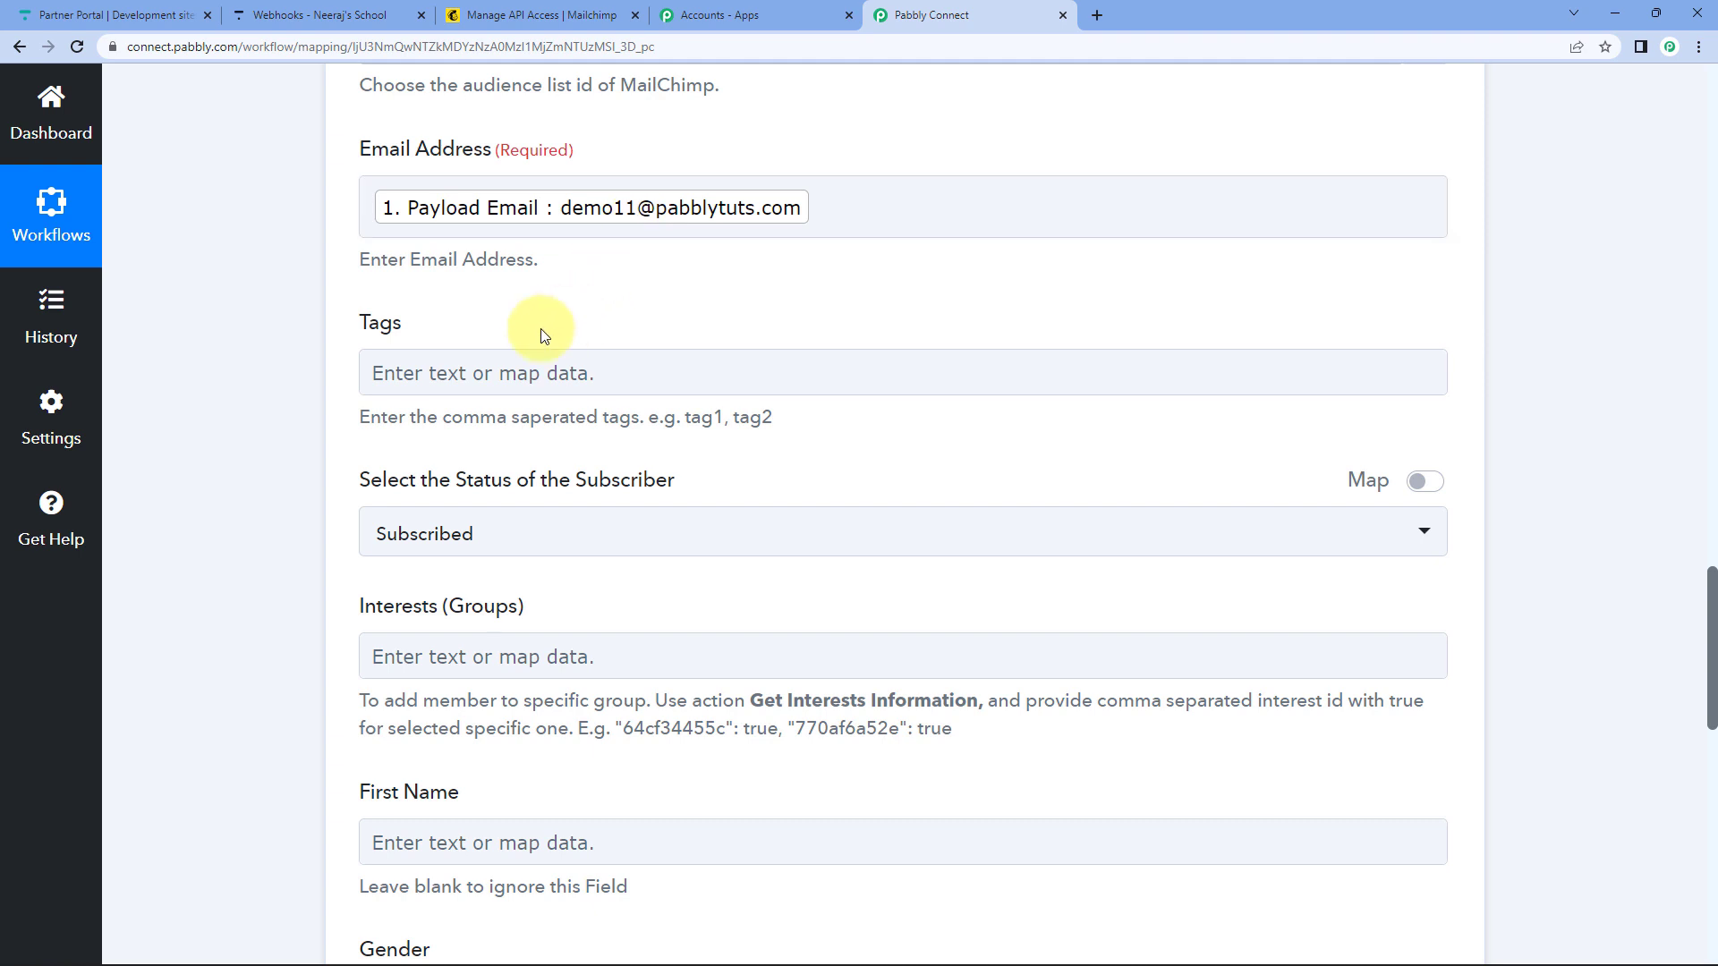
Leave the subscriber status set to Subscribed.
scroll(547, 334, "down", 2)
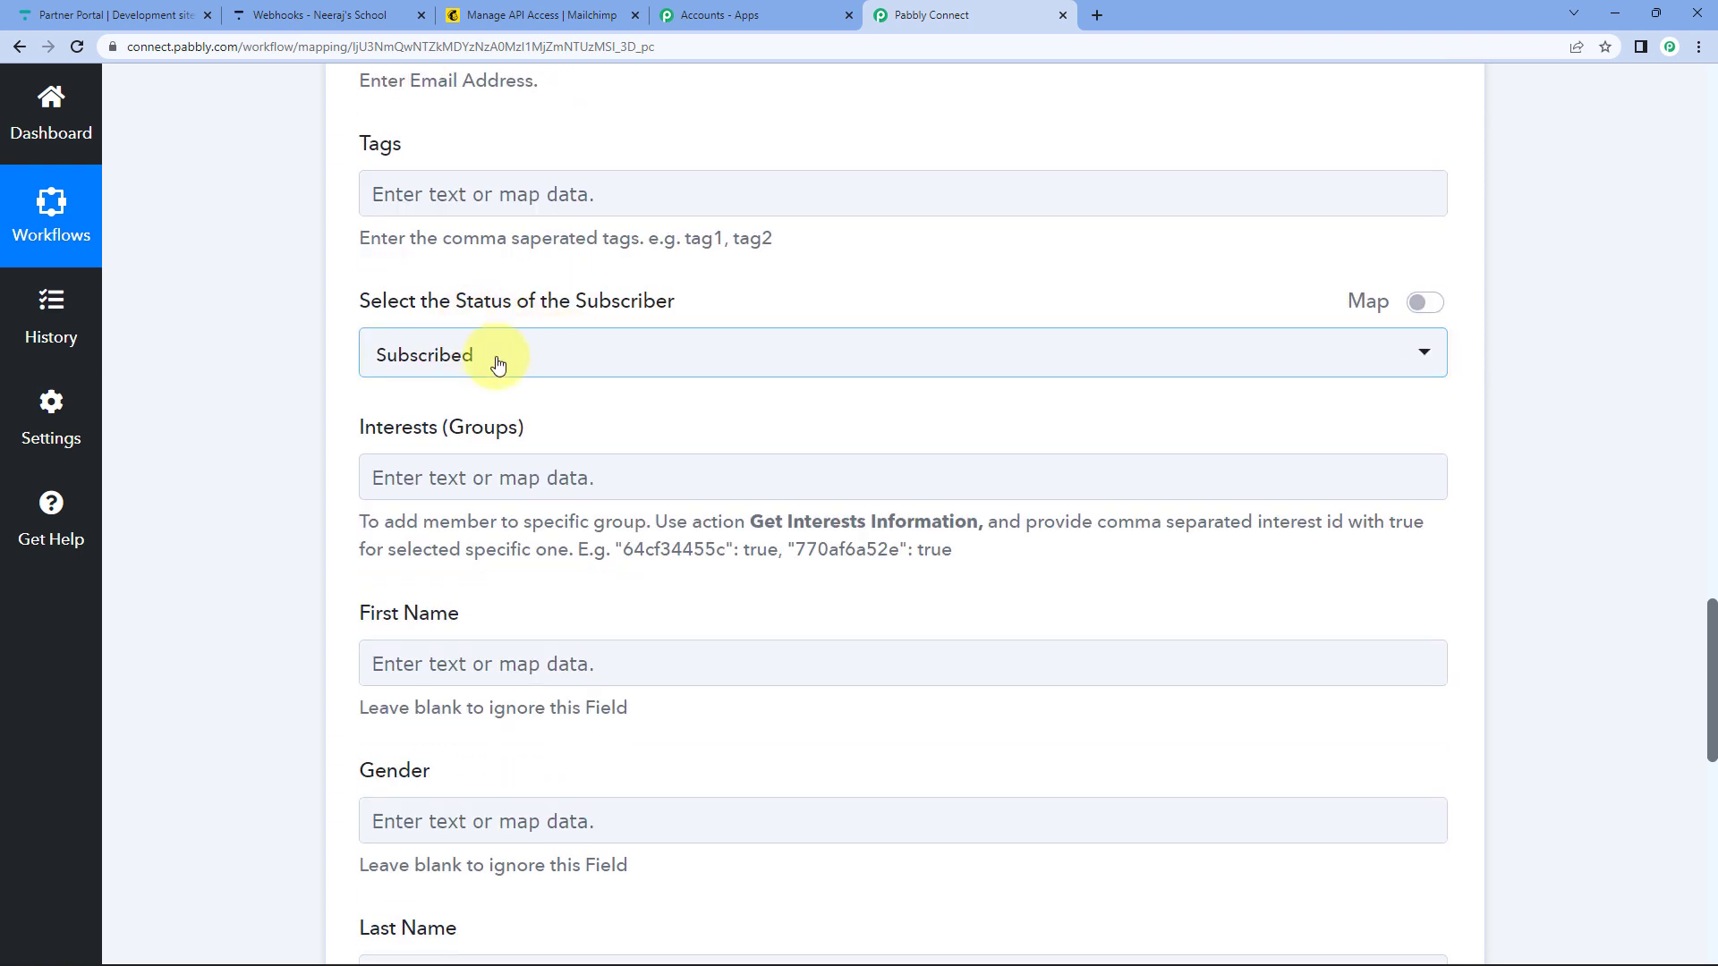
left_click(452, 356)
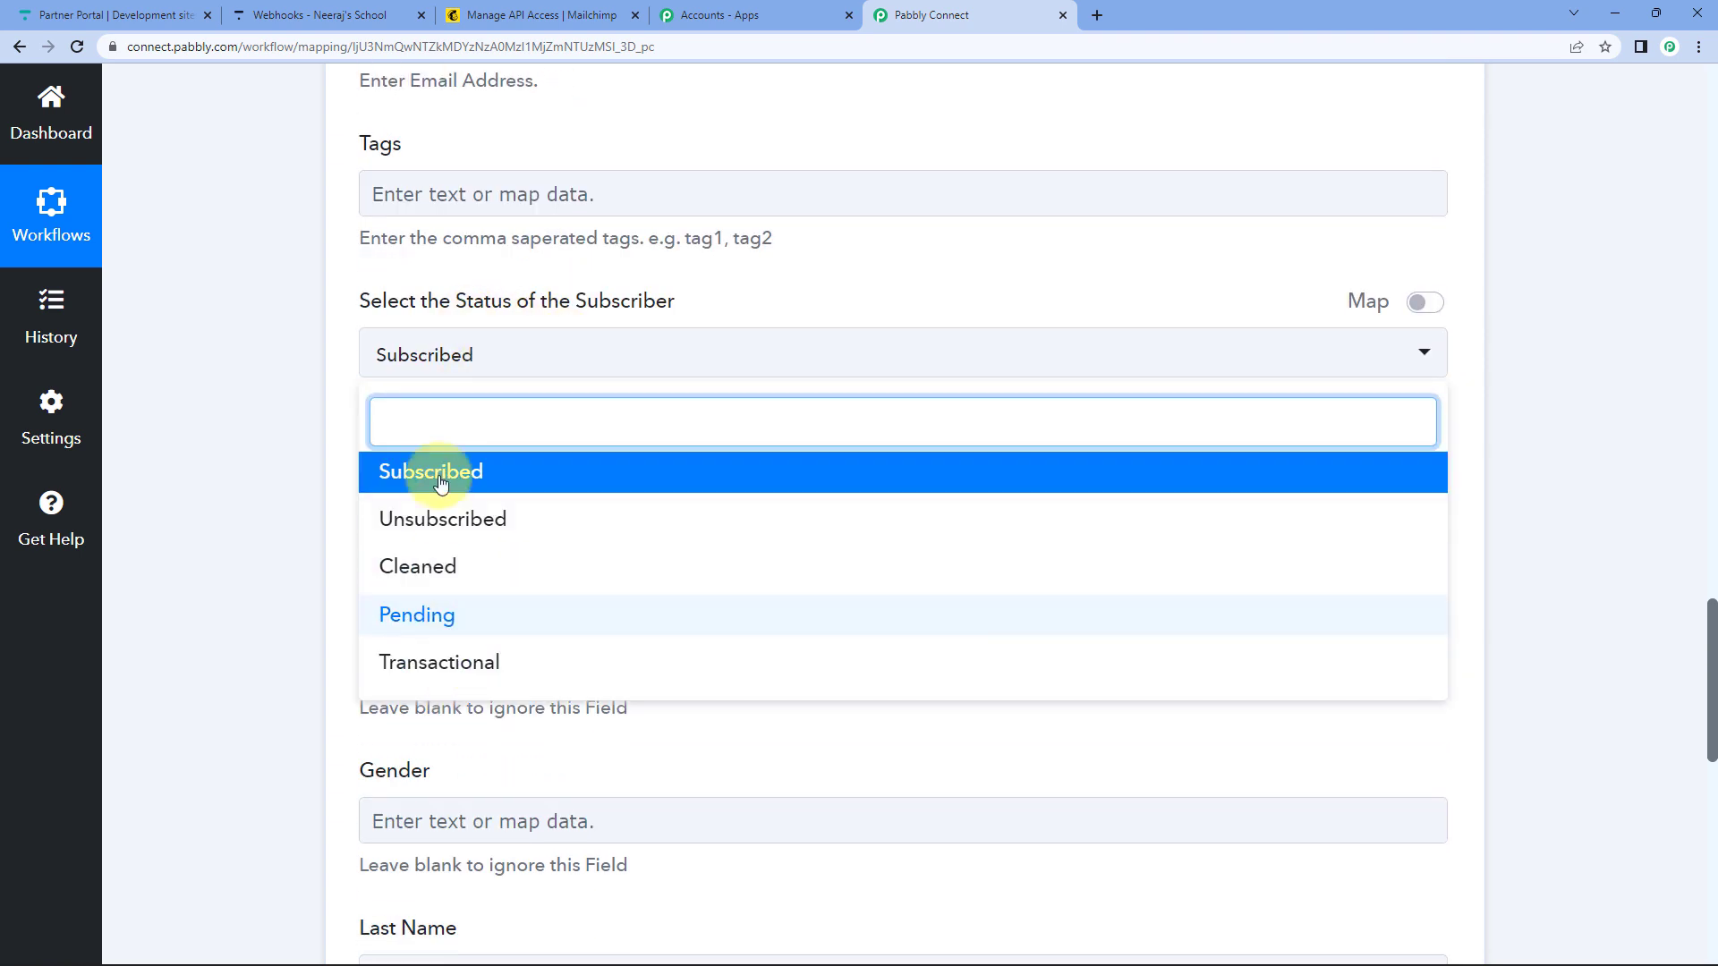
left_click(285, 408)
scroll(286, 411, "down", 2)
scroll(286, 407, "down", 1)
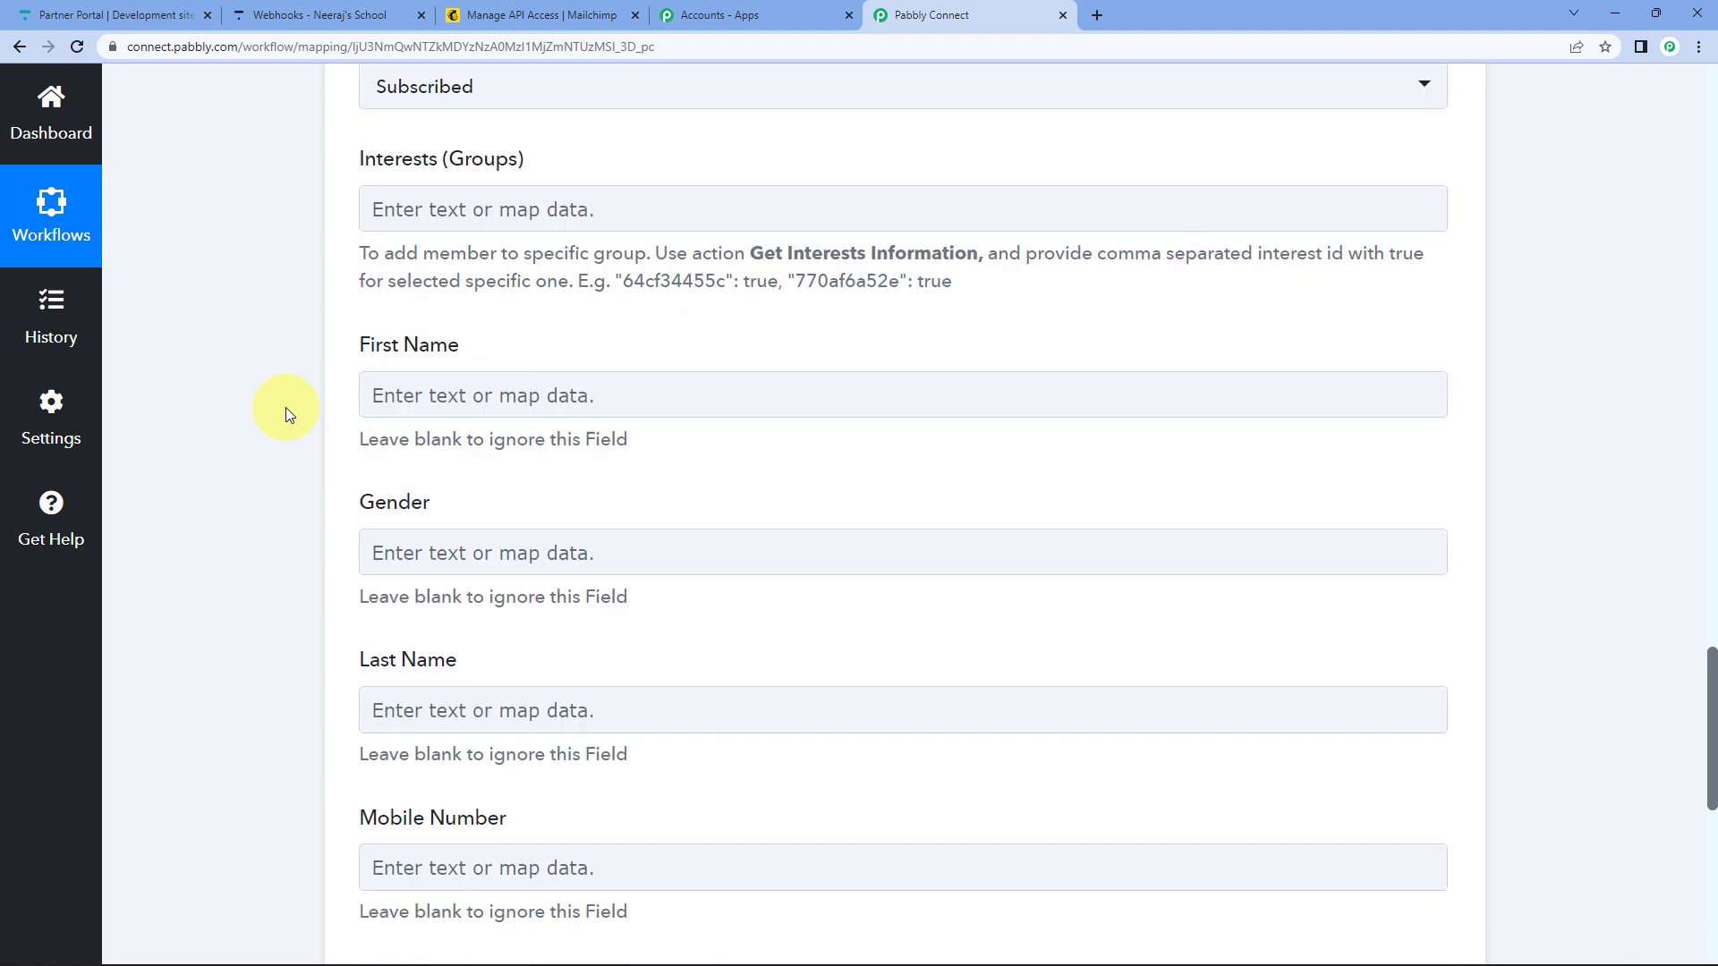
scroll(287, 278, "down", 1)
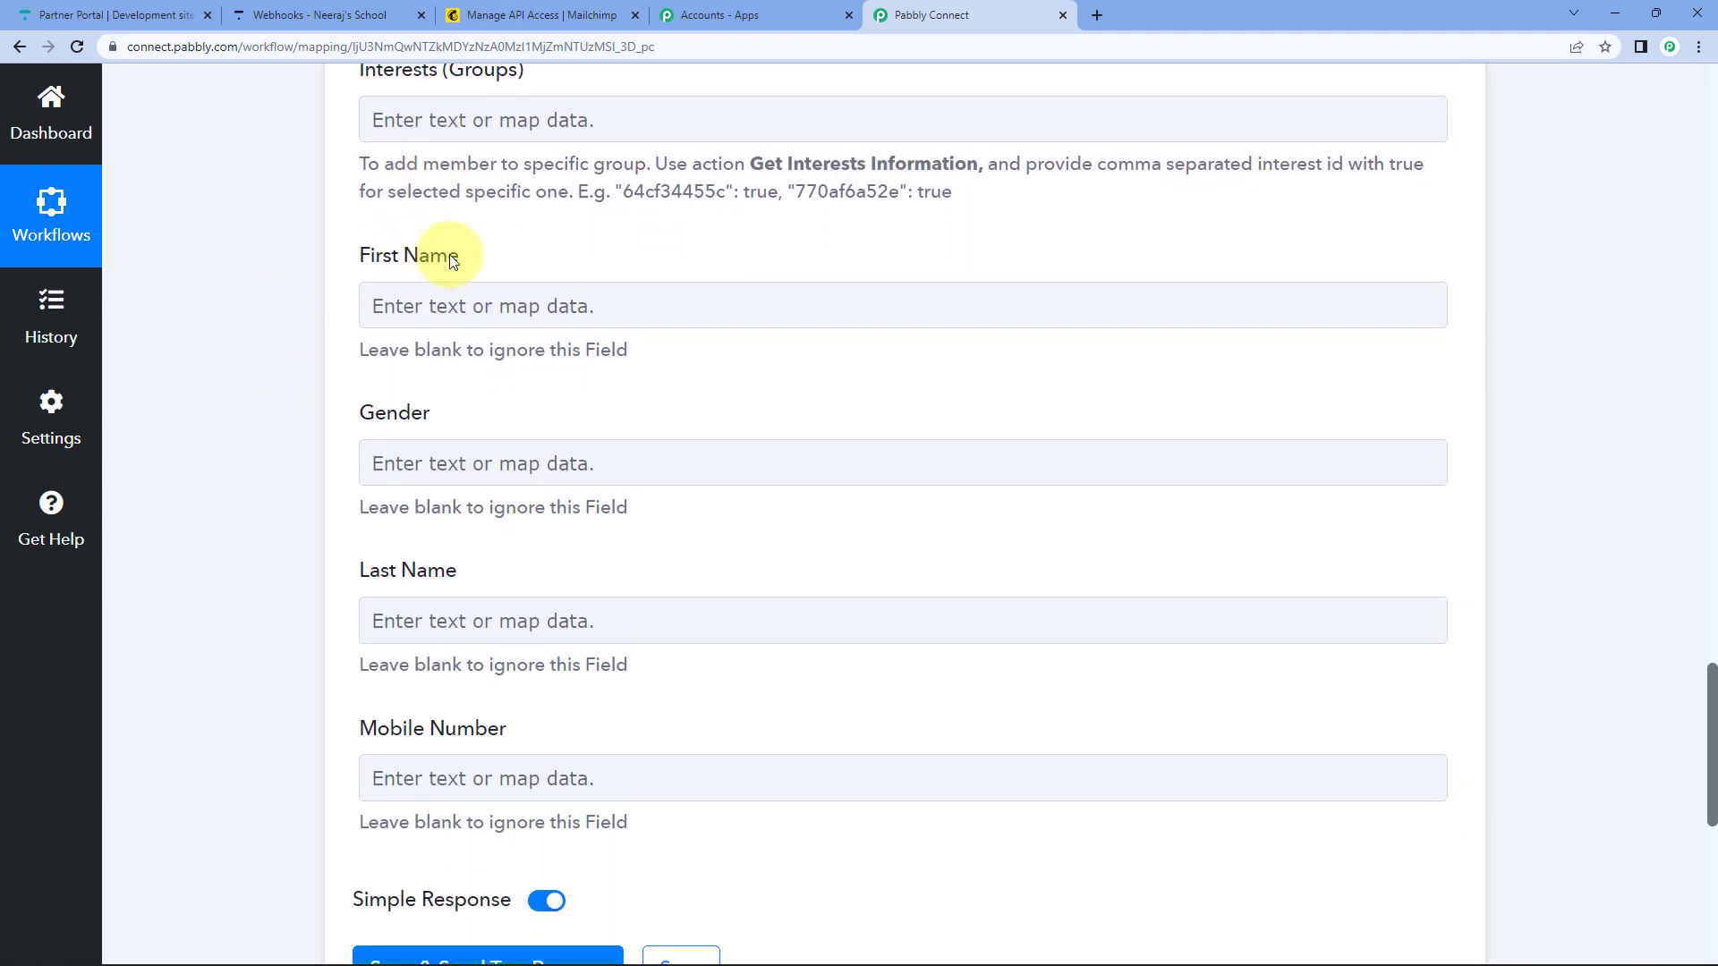
Map Payload First Name into First Name, leaving Gender unmapped.
left_click(416, 300)
left_click(501, 495)
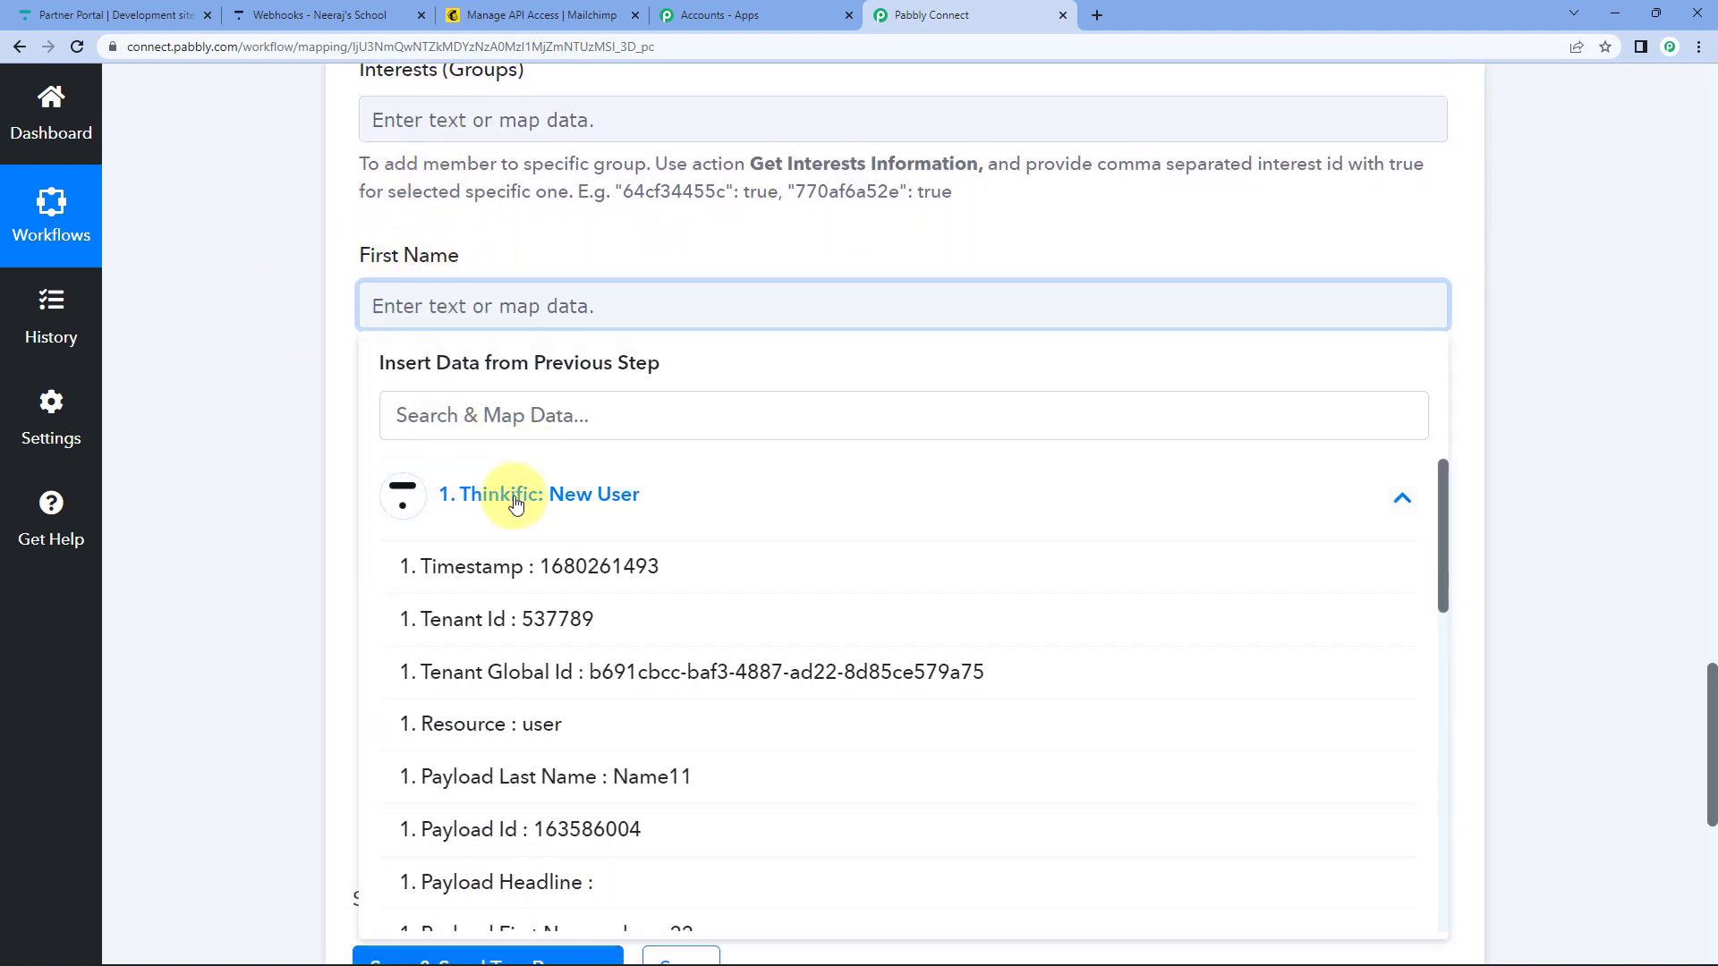
scroll(488, 572, "down", 2)
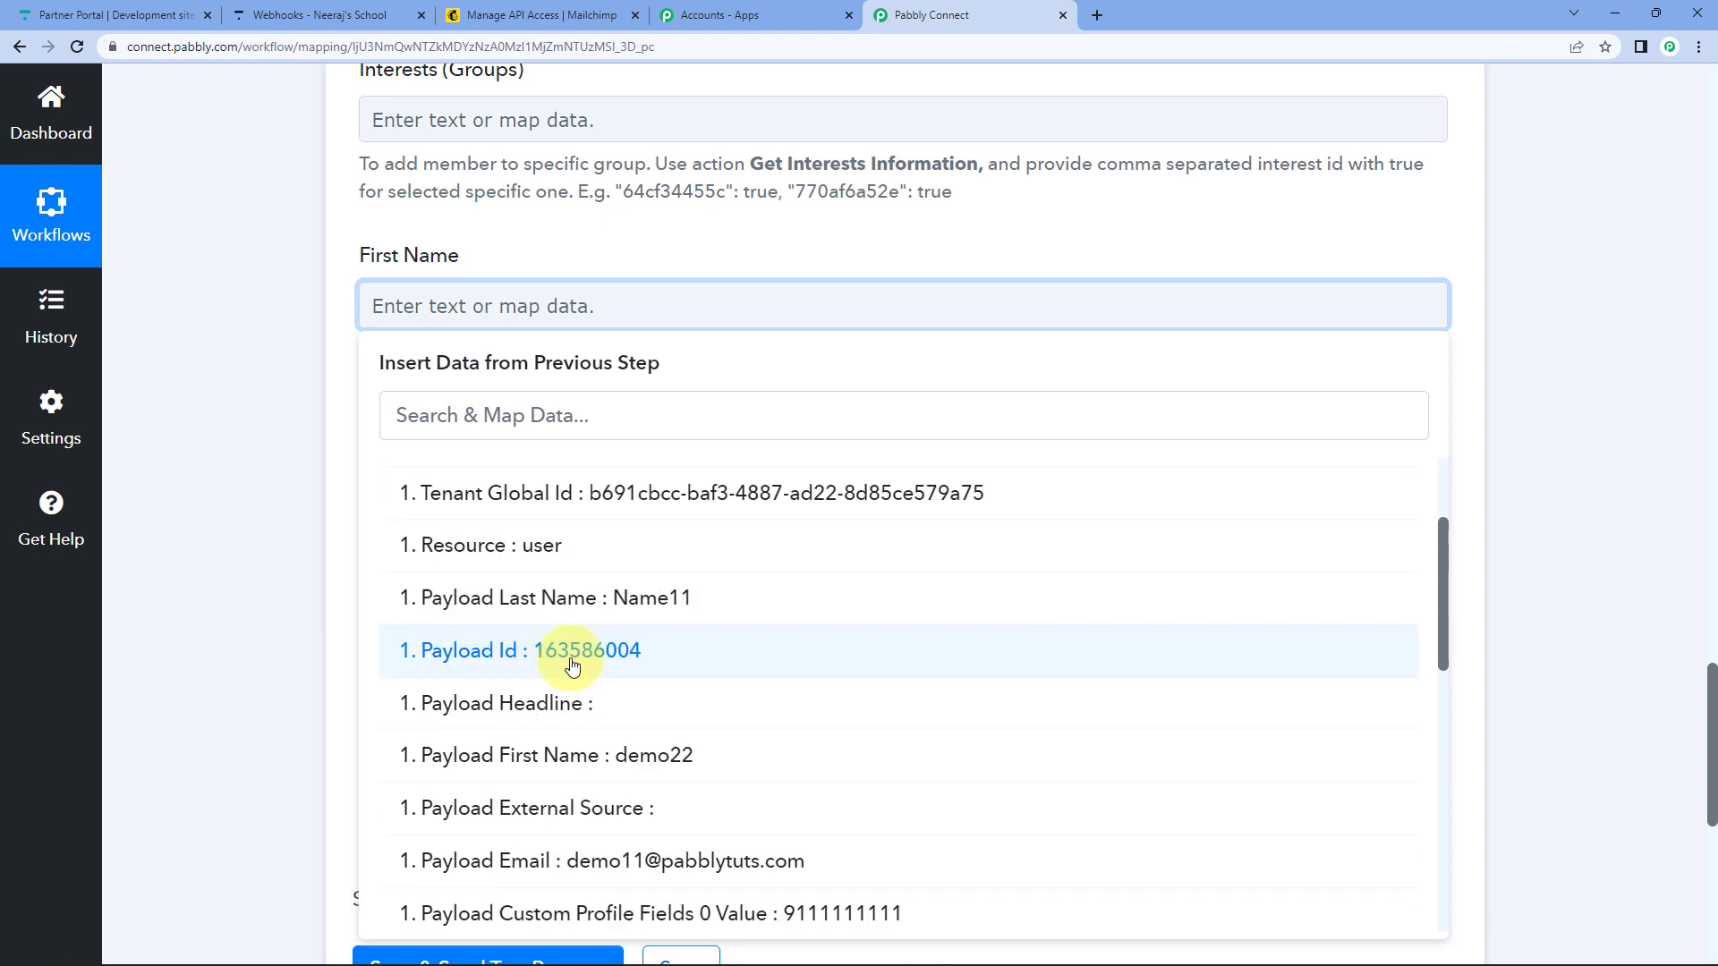
left_click(554, 756)
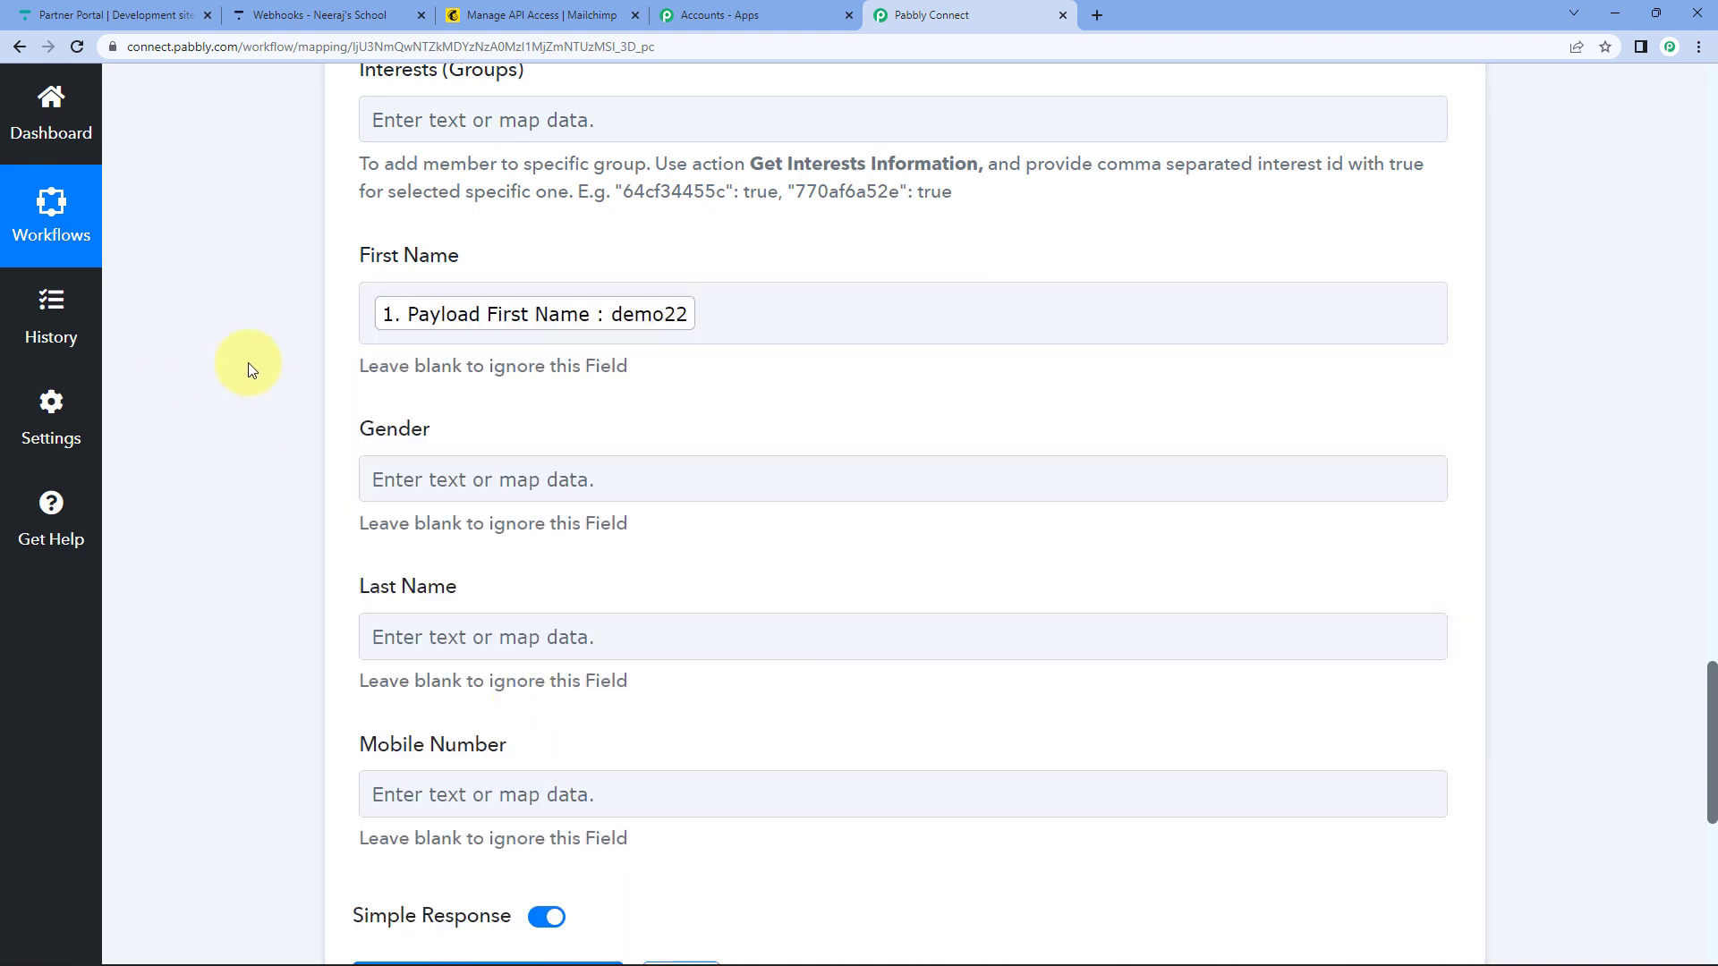
scroll(403, 367, "down", 1)
left_click(475, 391)
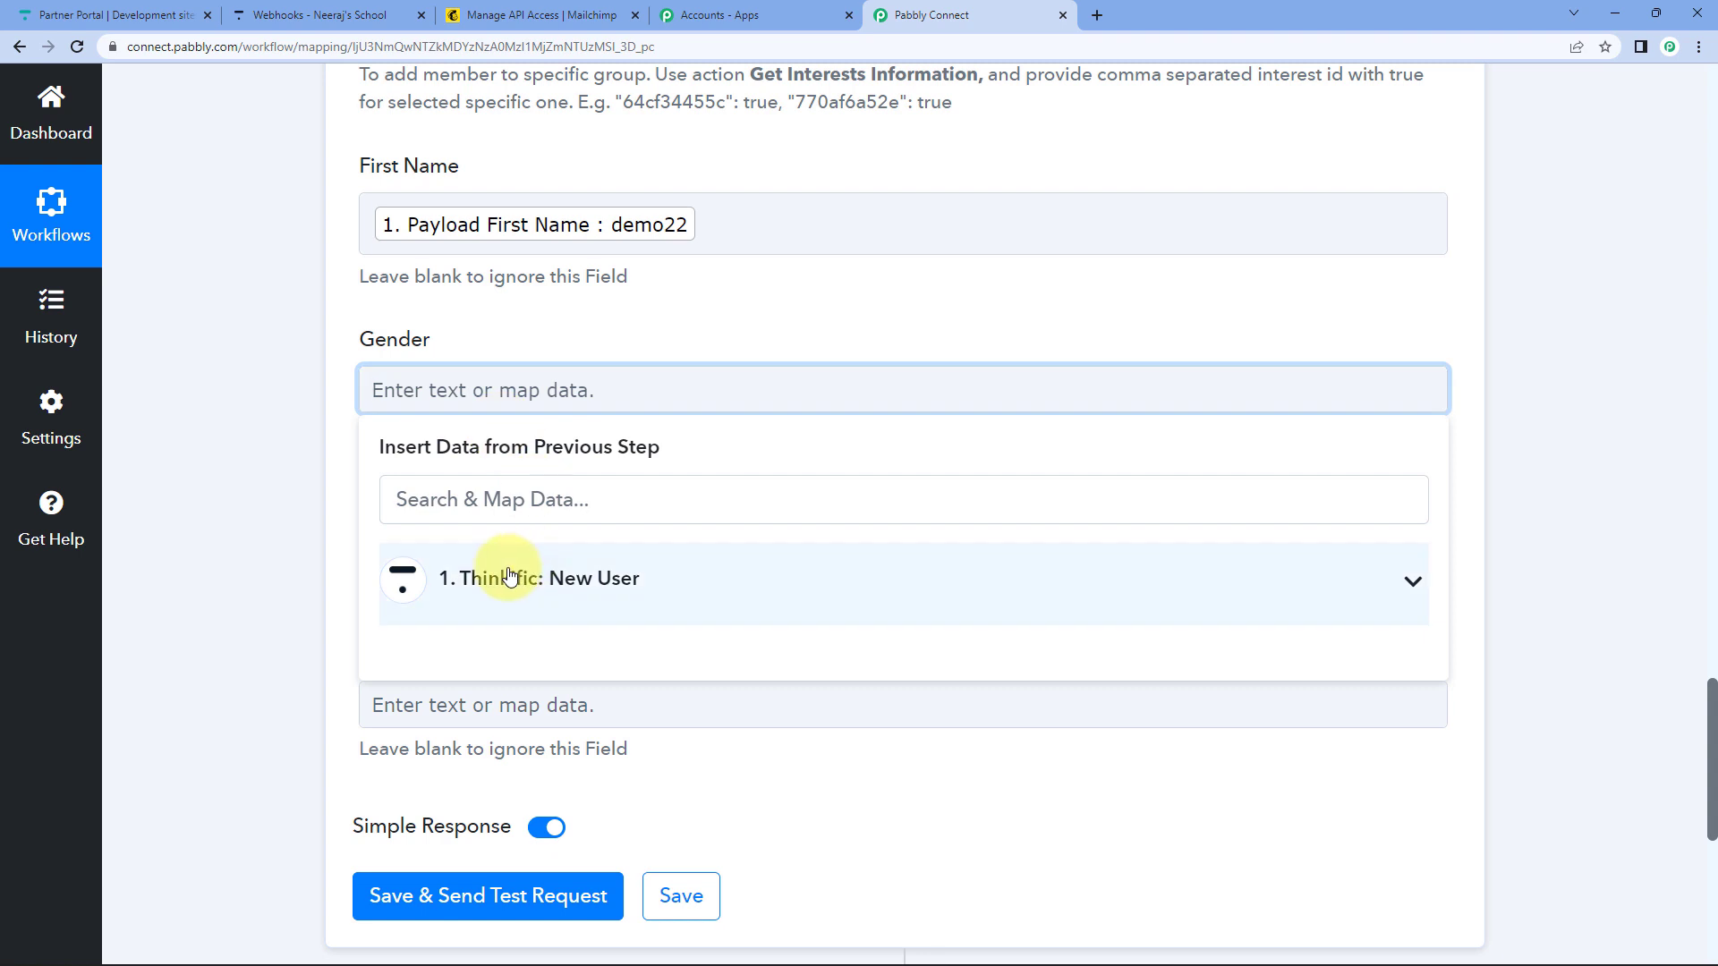
left_click(274, 406)
scroll(377, 399, "down", 2)
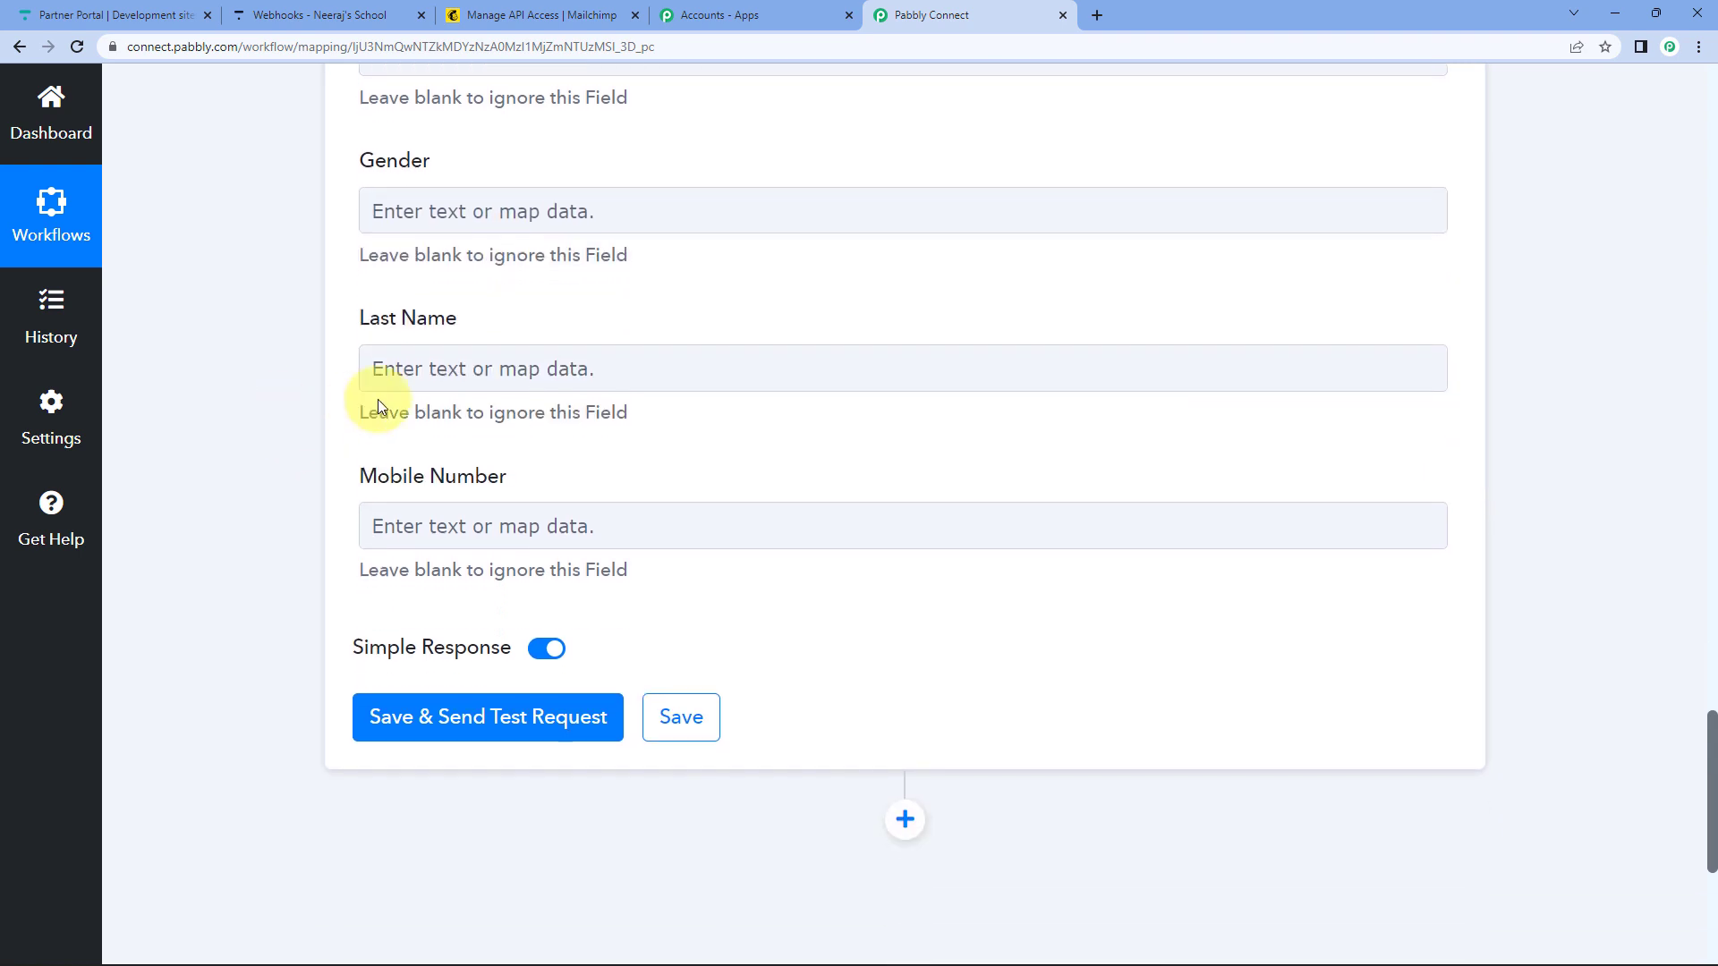
Map Payload Last Name into the Last Name field.
left_click(433, 367)
left_click(452, 537)
scroll(322, 616, "down", 1)
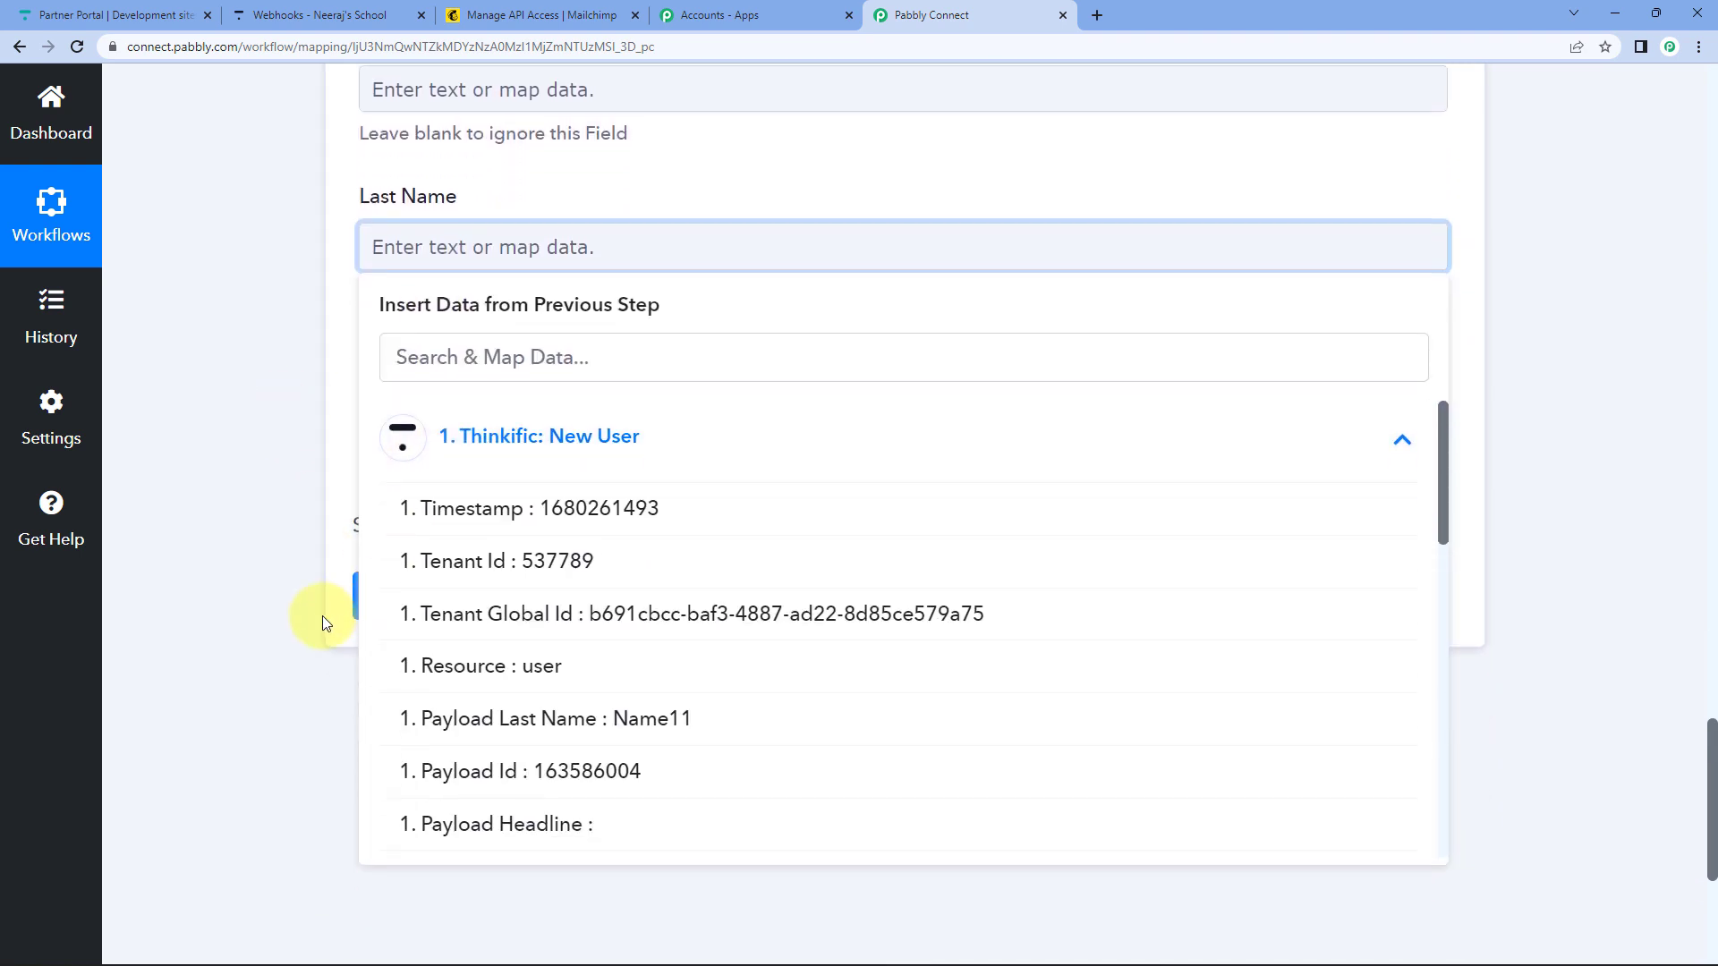
scroll(322, 615, "down", 1)
left_click(683, 660)
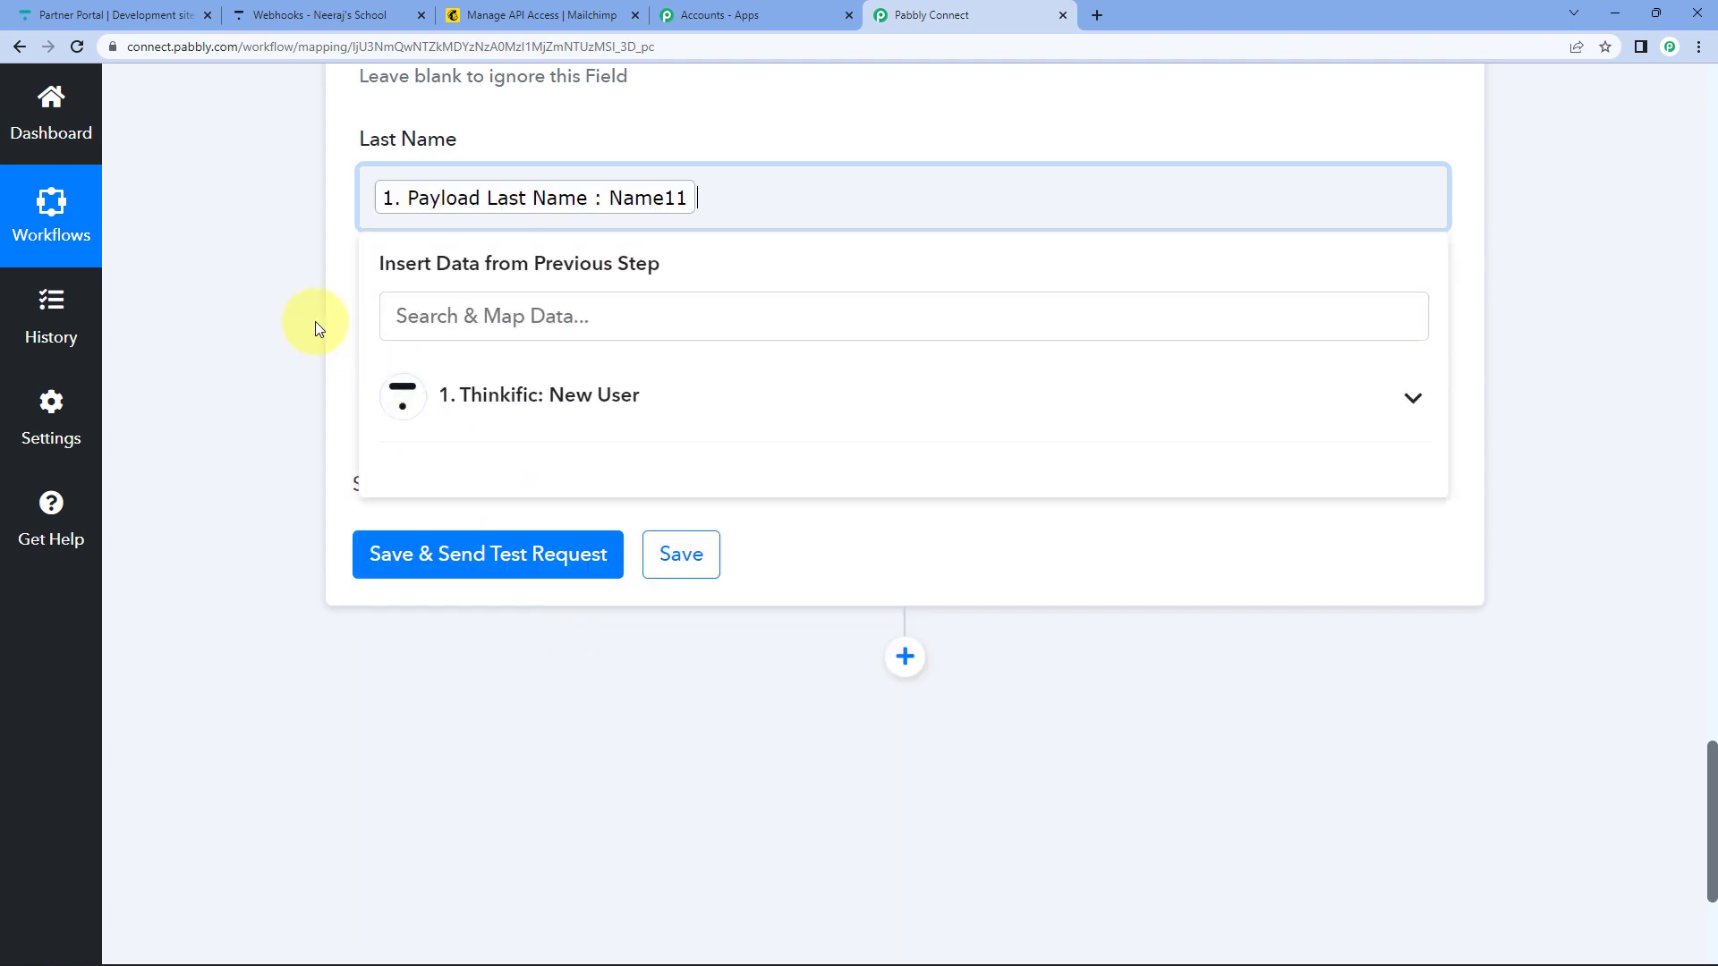
left_click(315, 327)
scroll(465, 362, "up", 2)
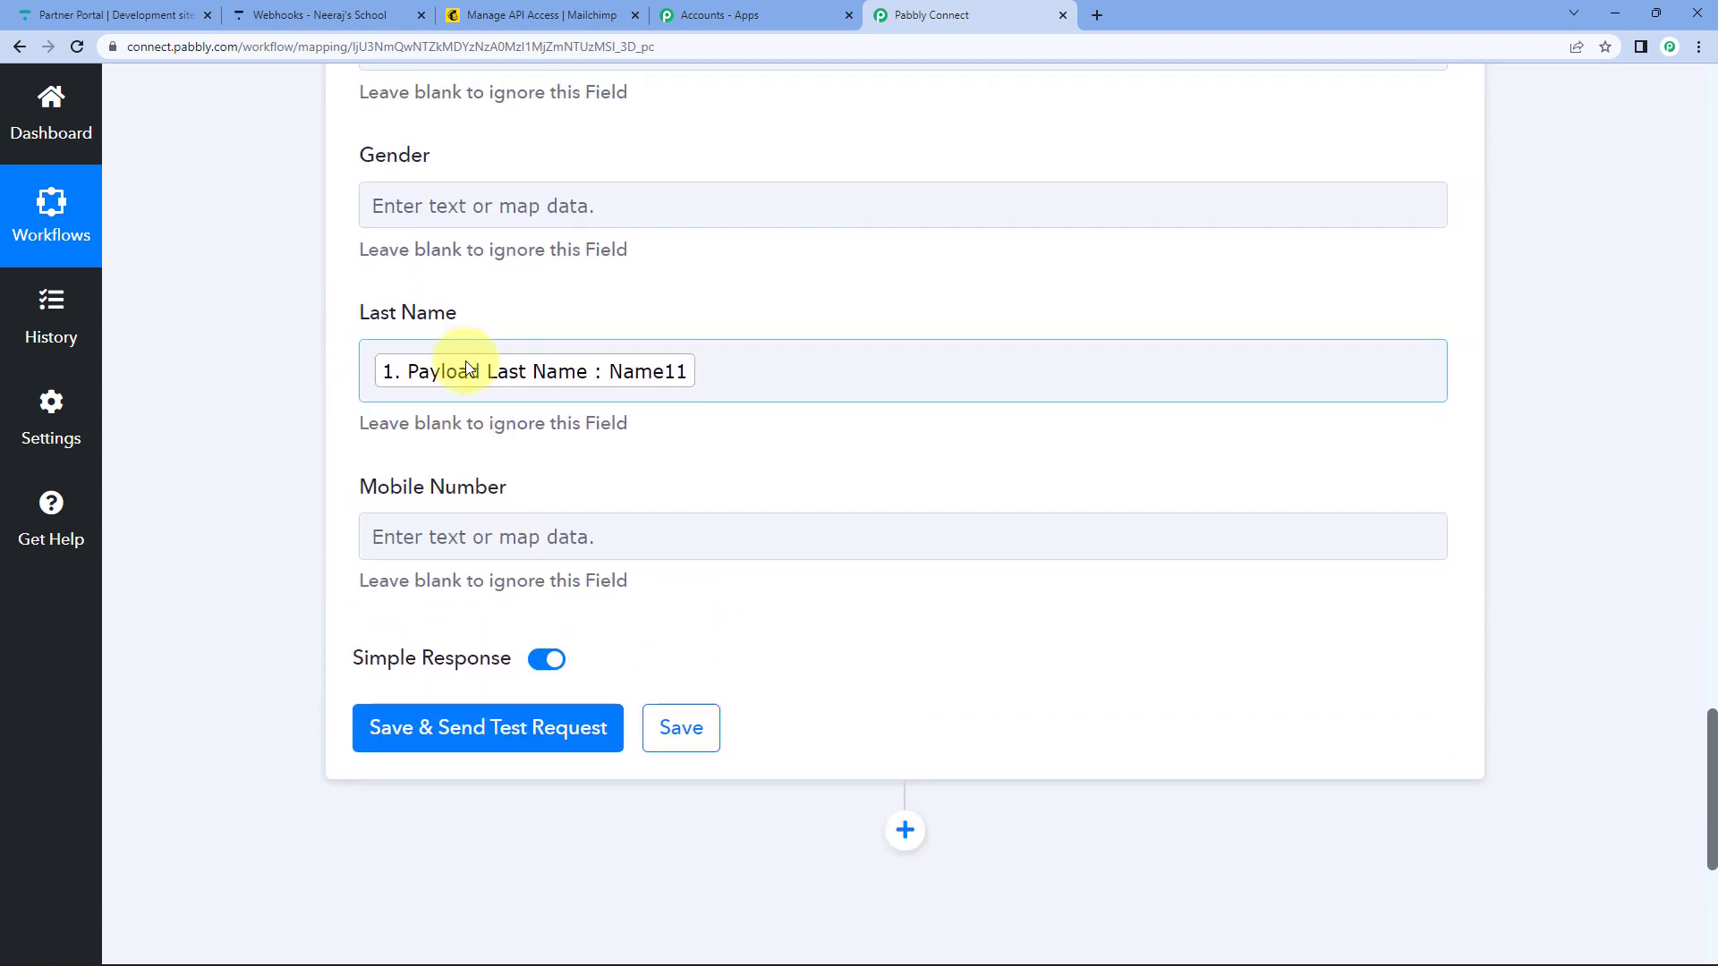
scroll(457, 394, "down", 1)
Map Custom Profile Fields 0 Value into Mobile Number, then save and send a test request.
left_click(417, 459)
left_click(586, 651)
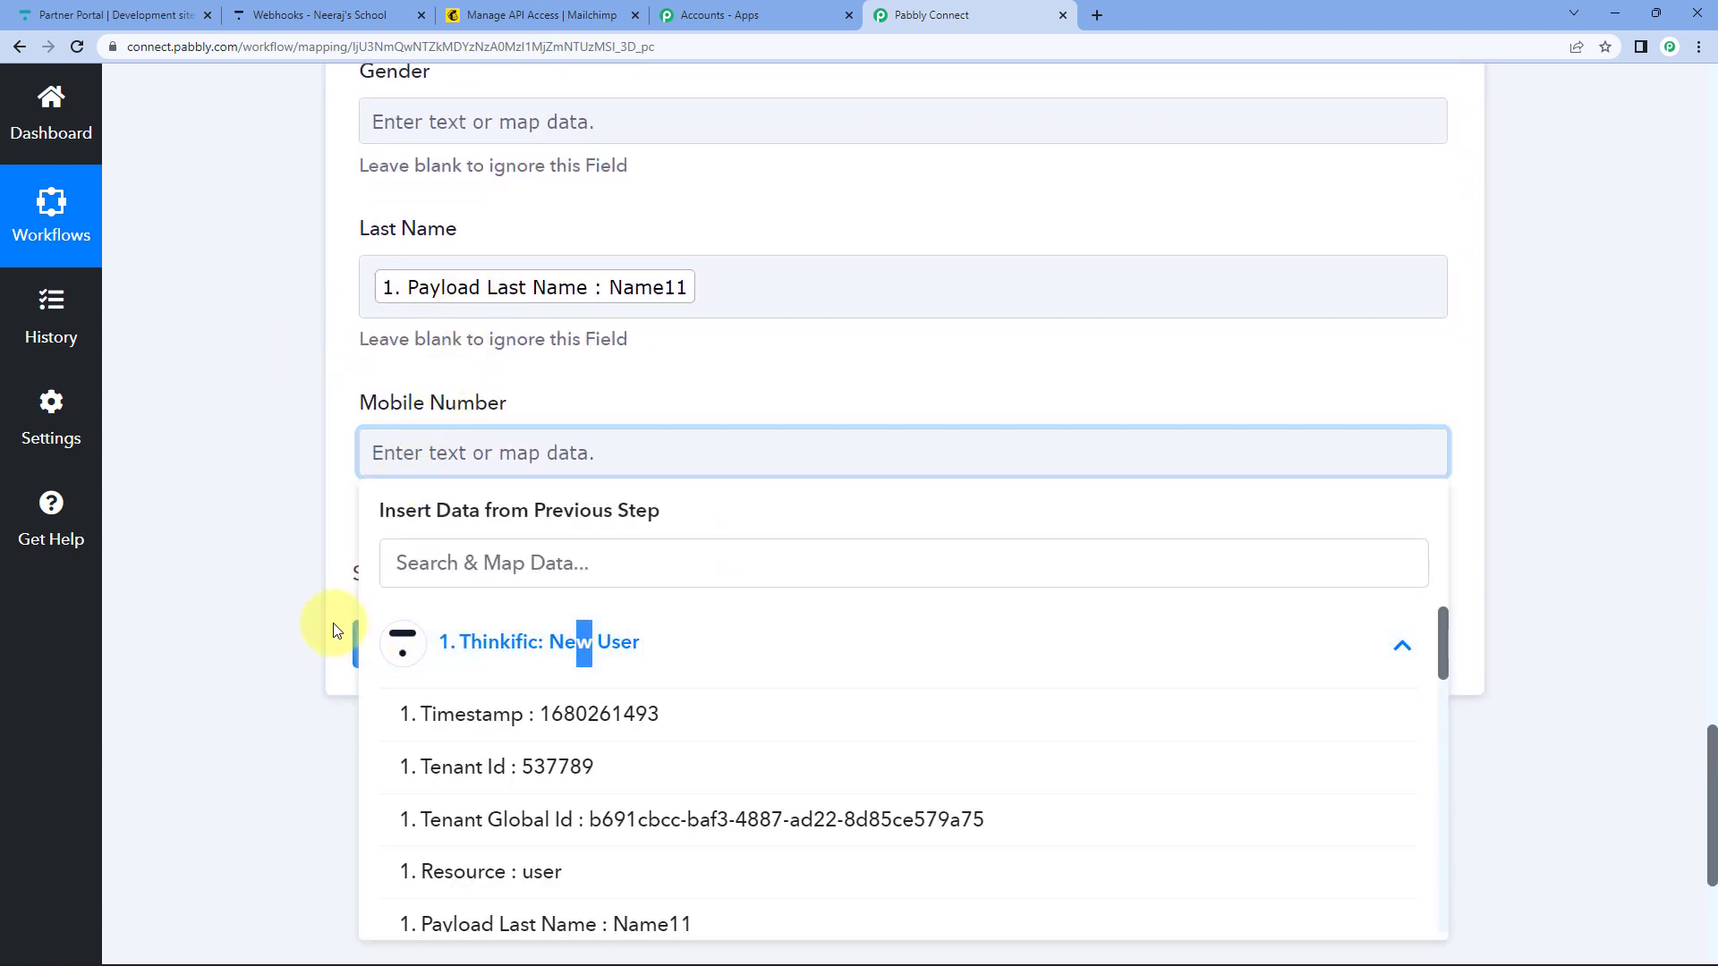
scroll(324, 618, "down", 5)
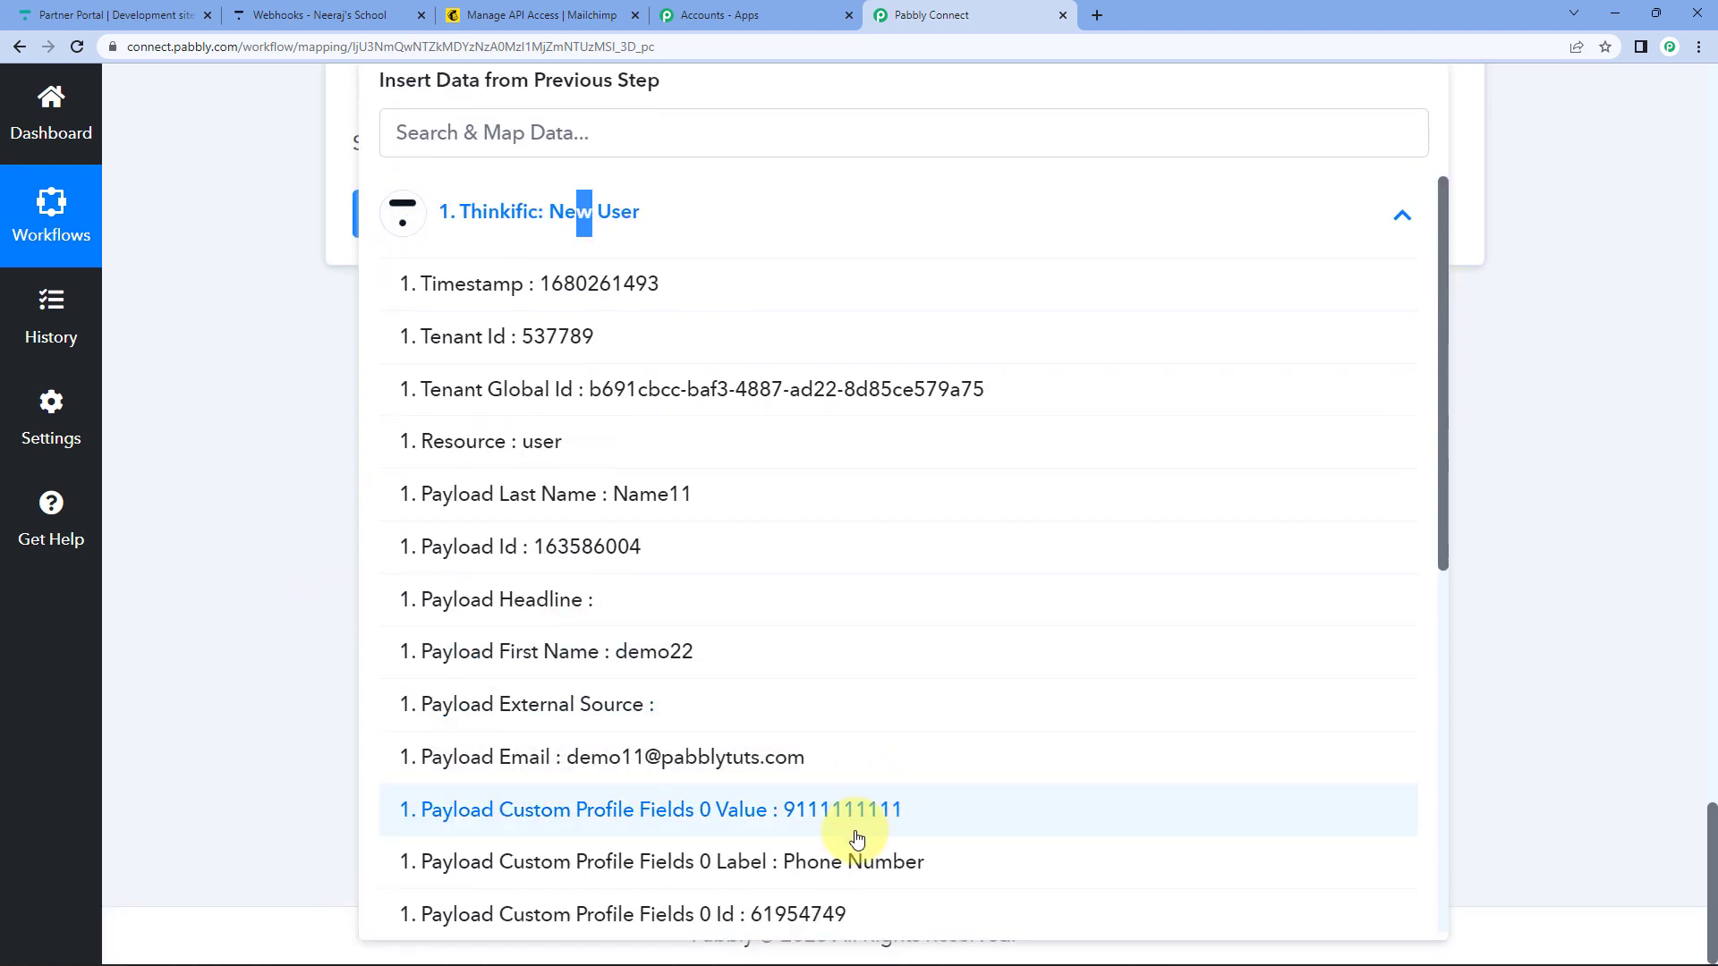
left_click(857, 812)
left_click(297, 362)
scroll(309, 384, "up", 2)
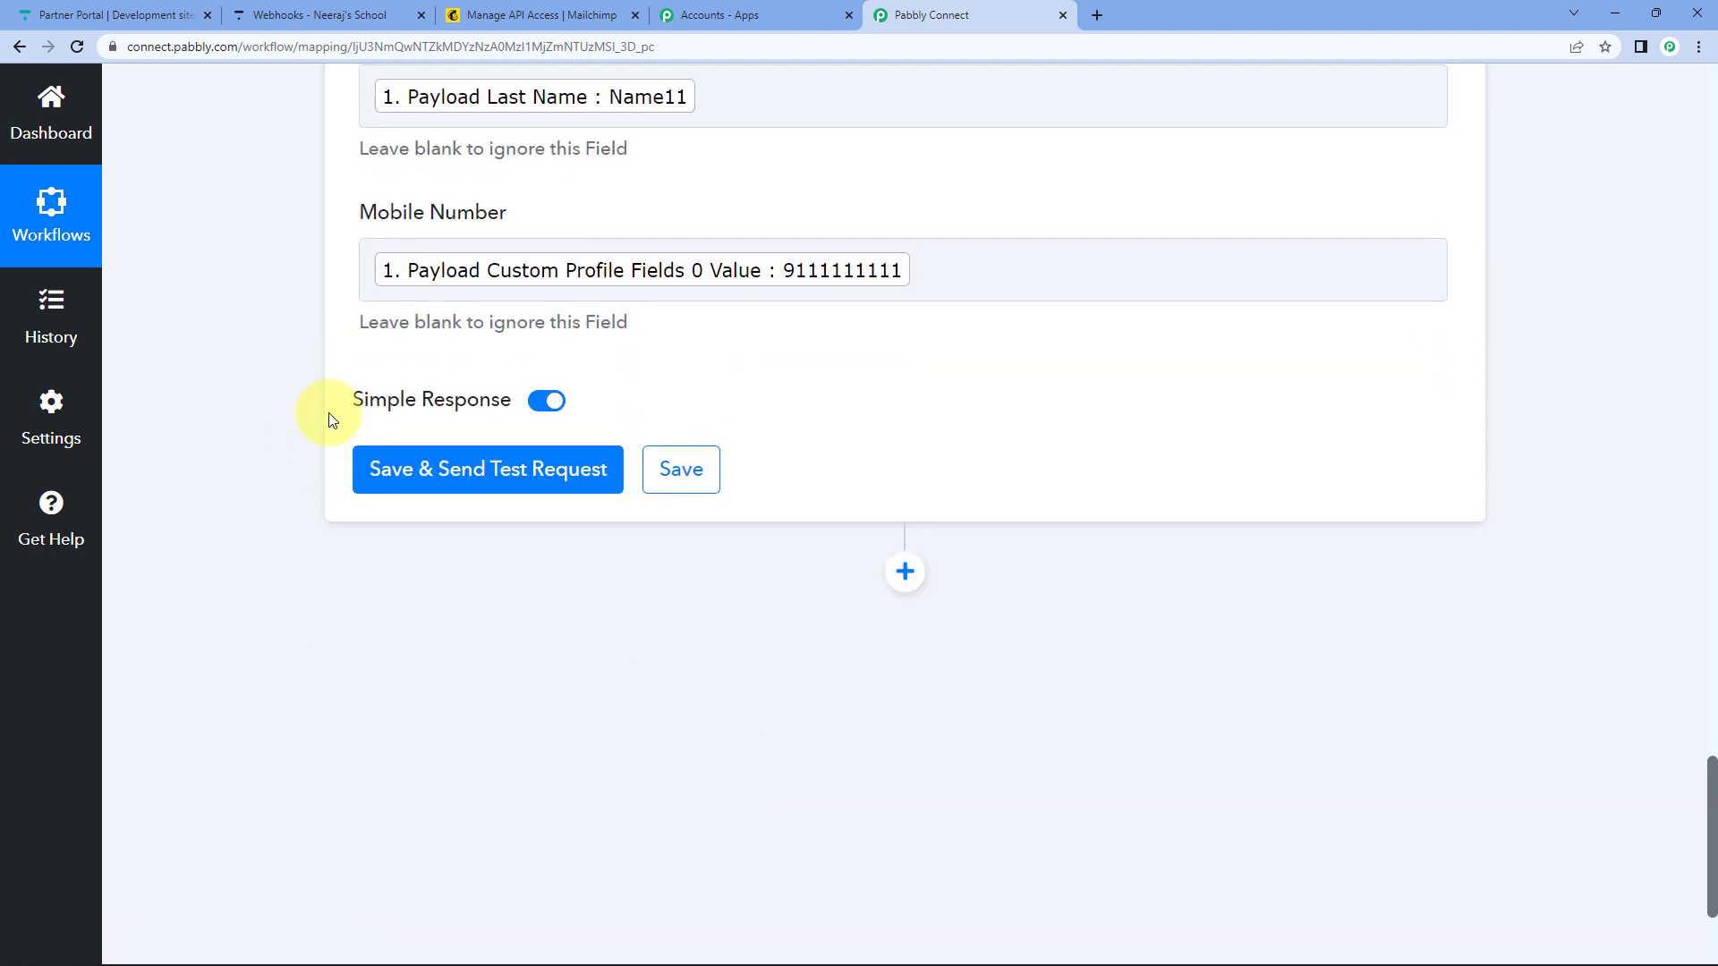
left_click(453, 471)
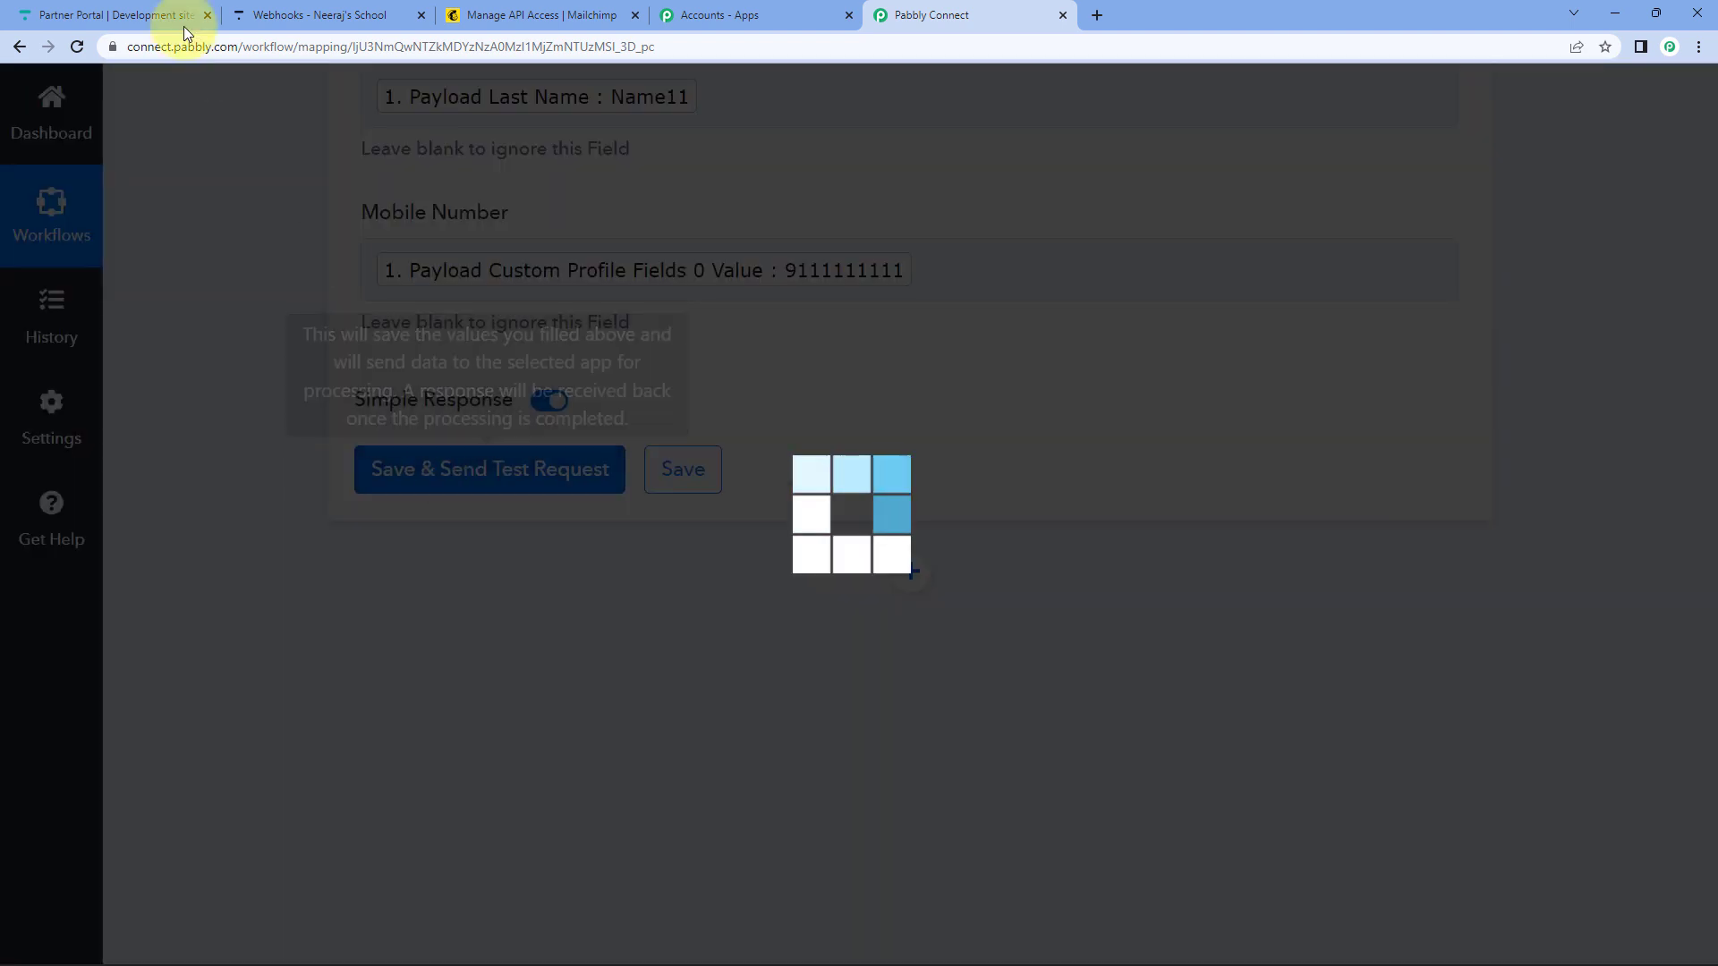
Open Mailchimp's Audience > All contacts and scroll to the newest test contact.
left_click(515, 12)
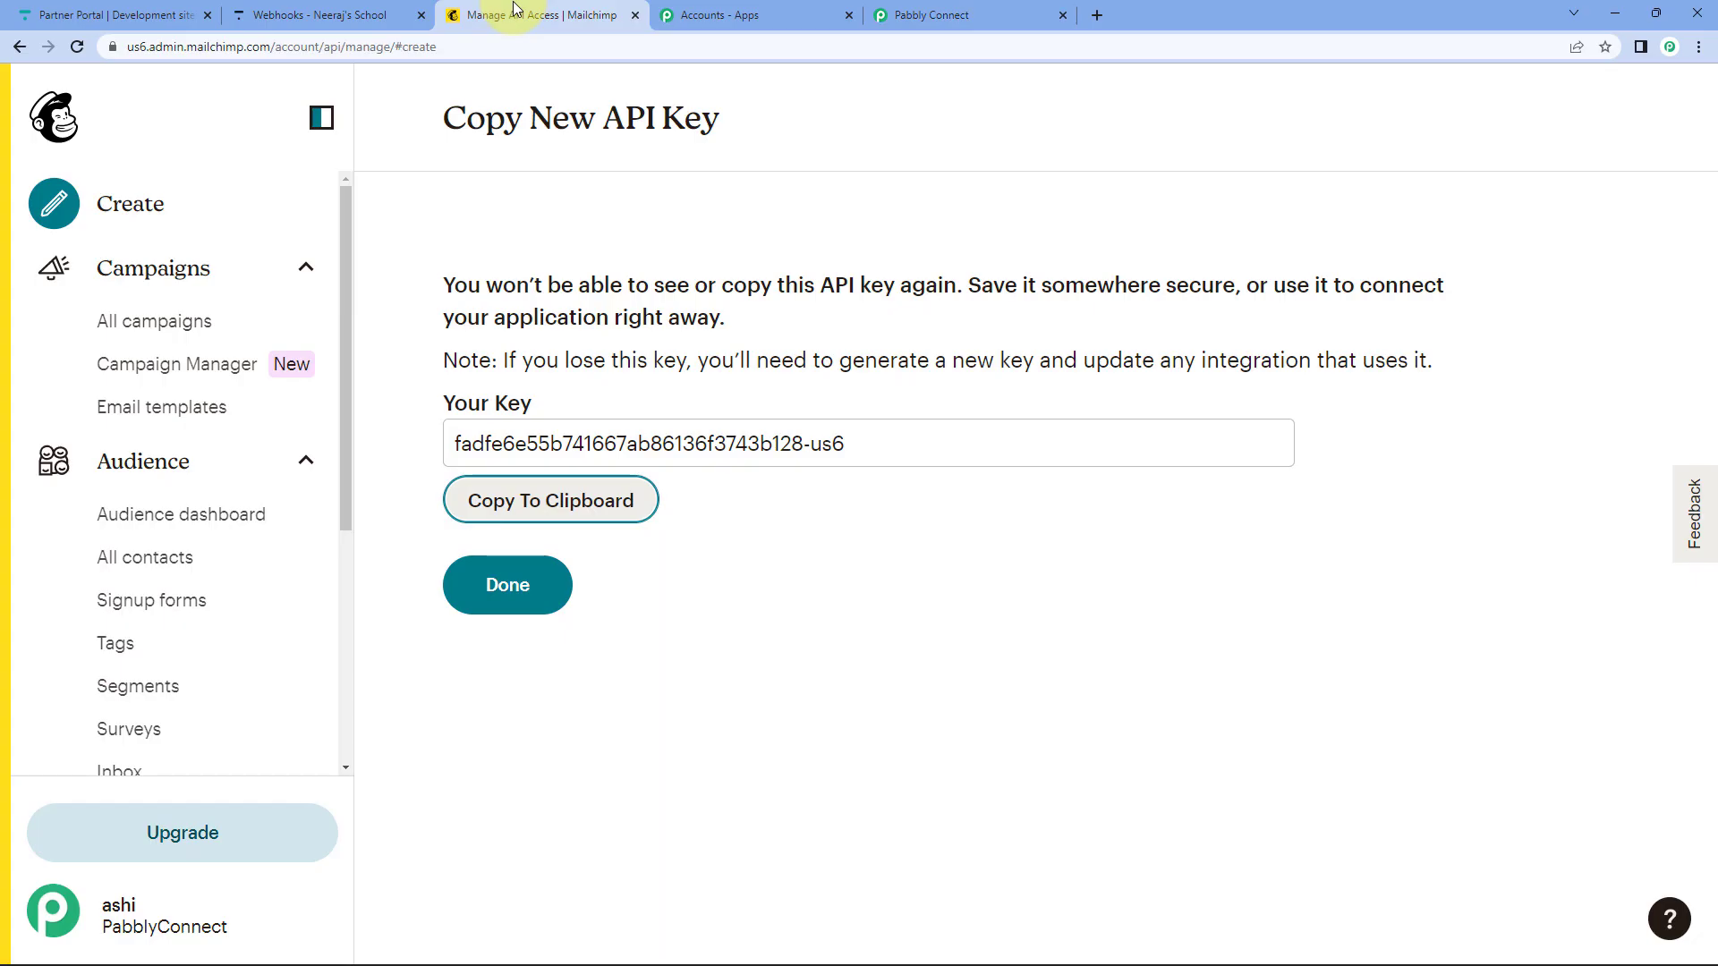
left_click(166, 555)
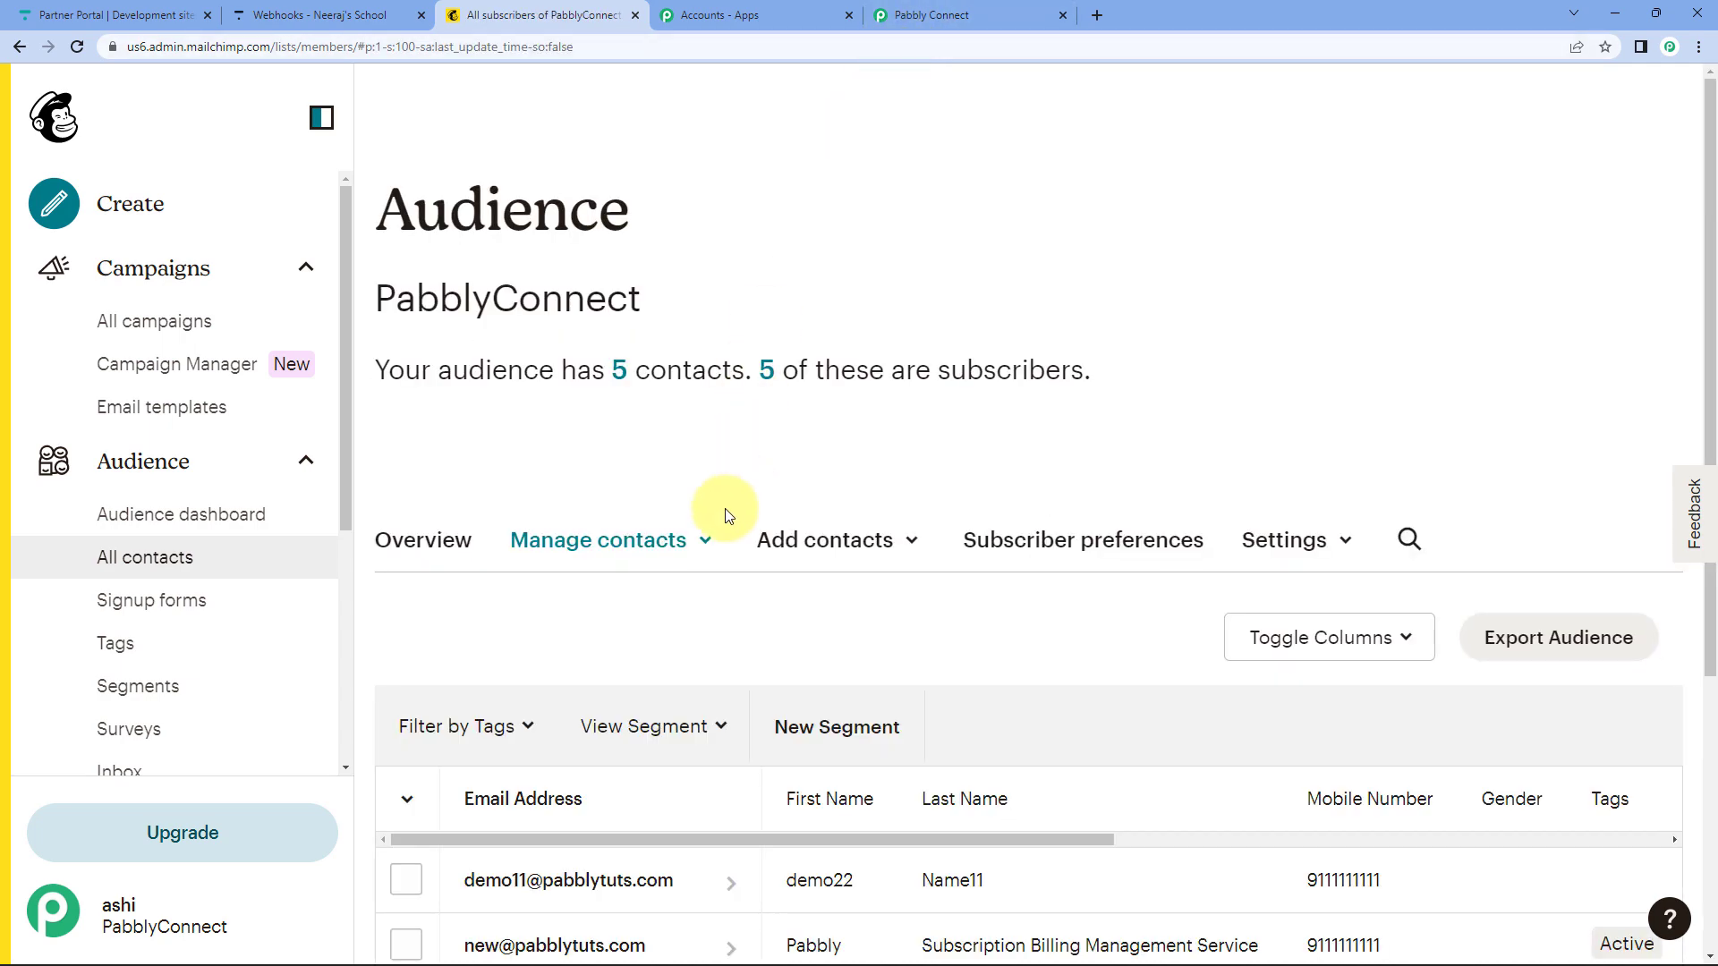
scroll(653, 540, "down", 5)
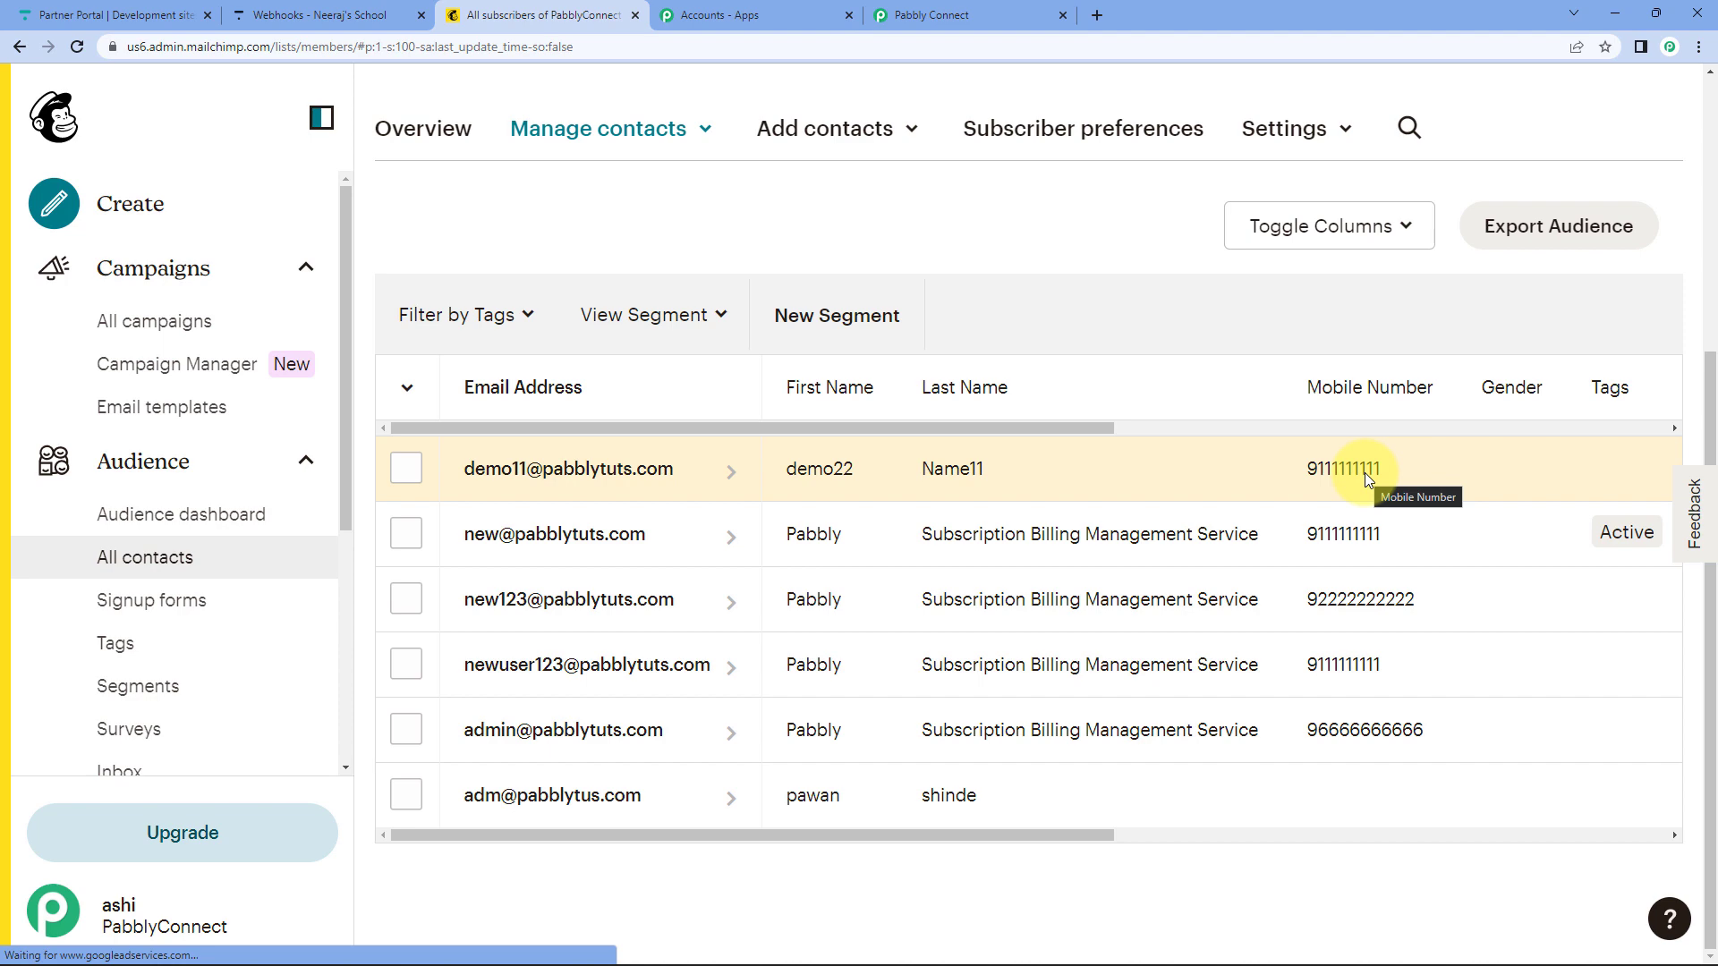
Collapse the test response, save the MailChimp step, and collapse the Thinkific trigger step.
left_click(949, 14)
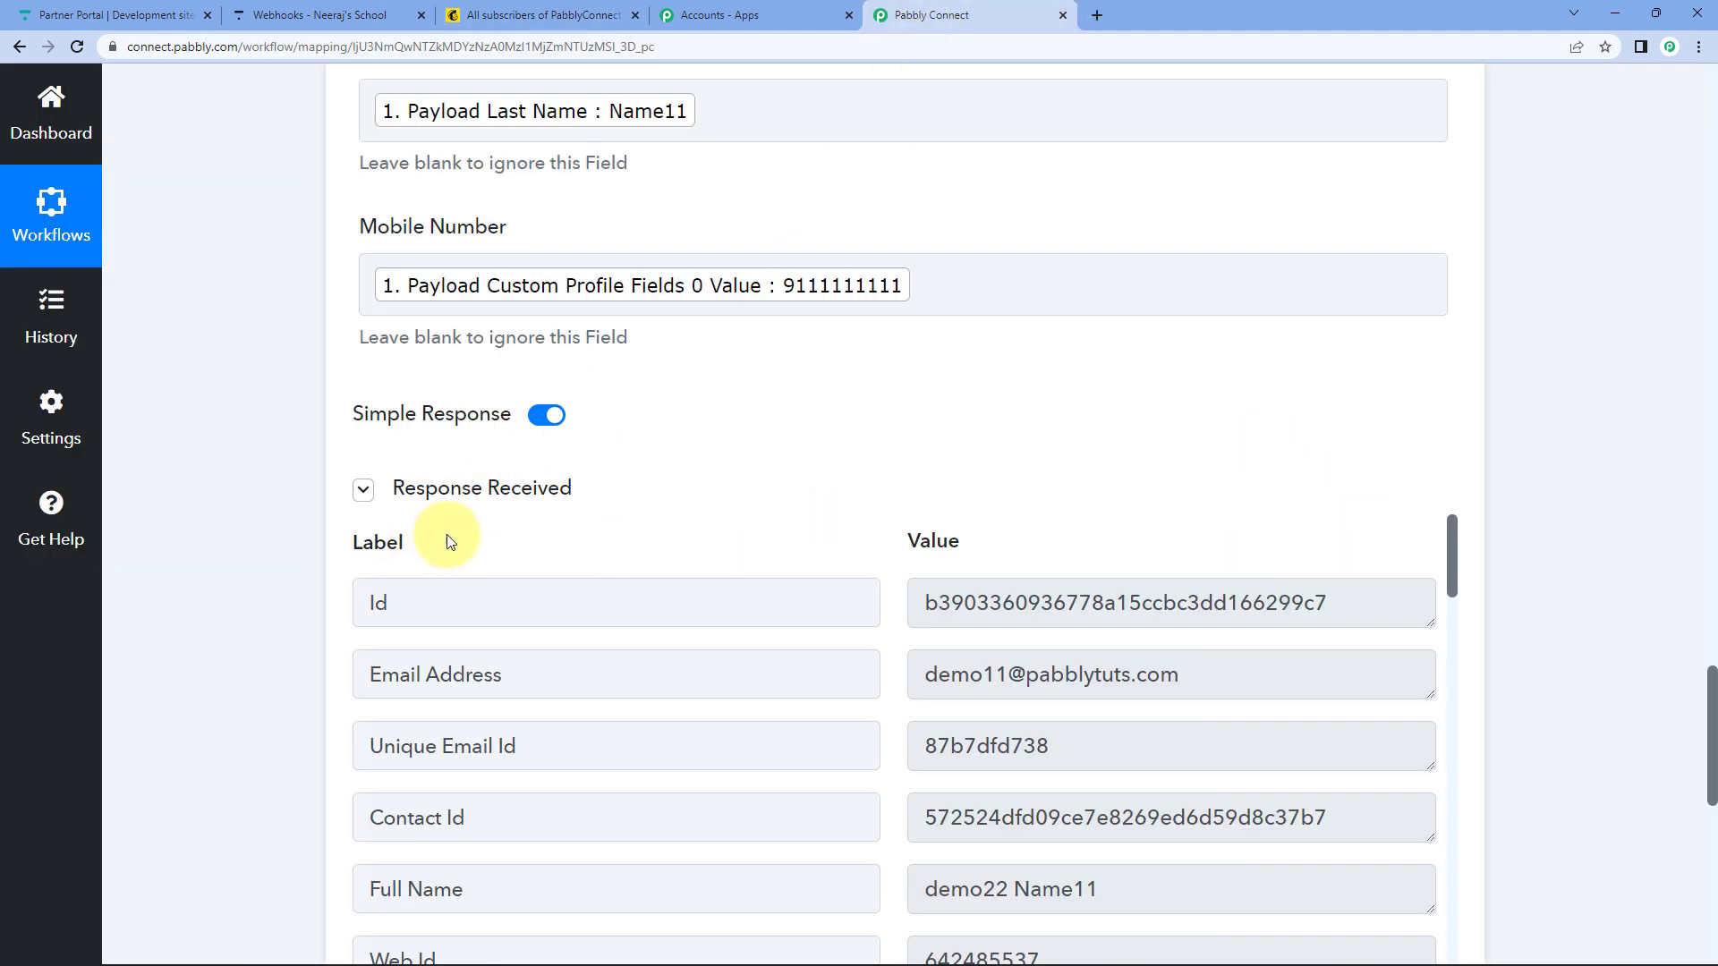
left_click(489, 488)
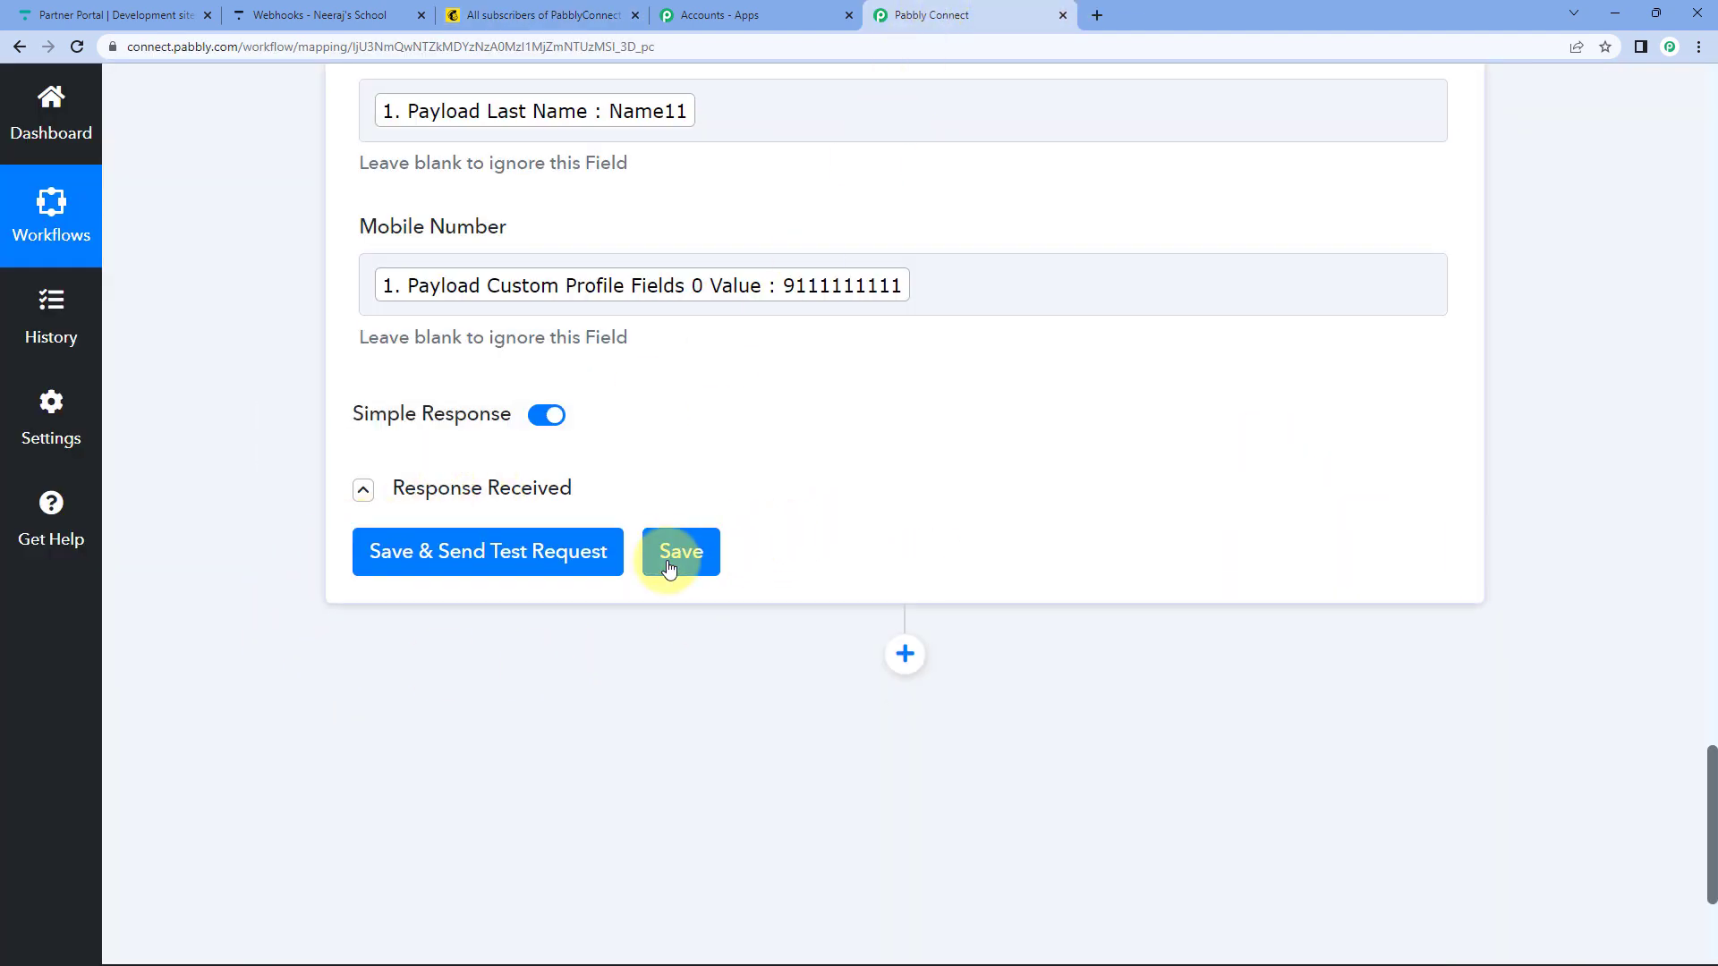
left_click(669, 568)
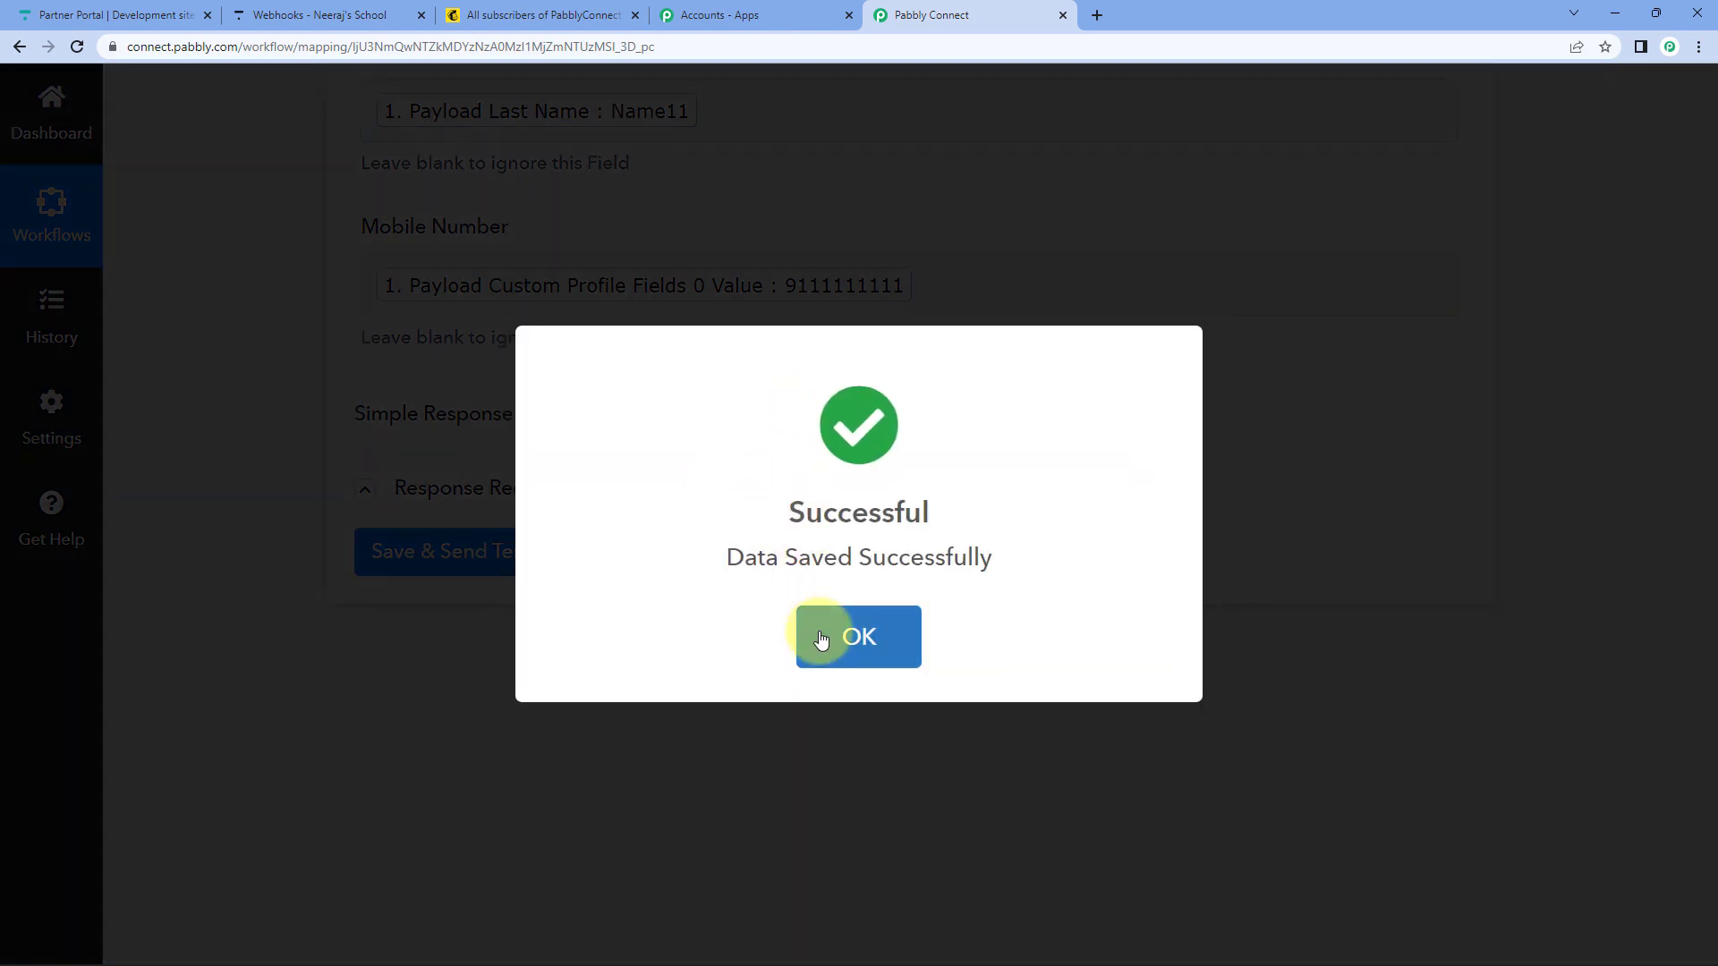
left_click(820, 639)
scroll(795, 617, "up", 12)
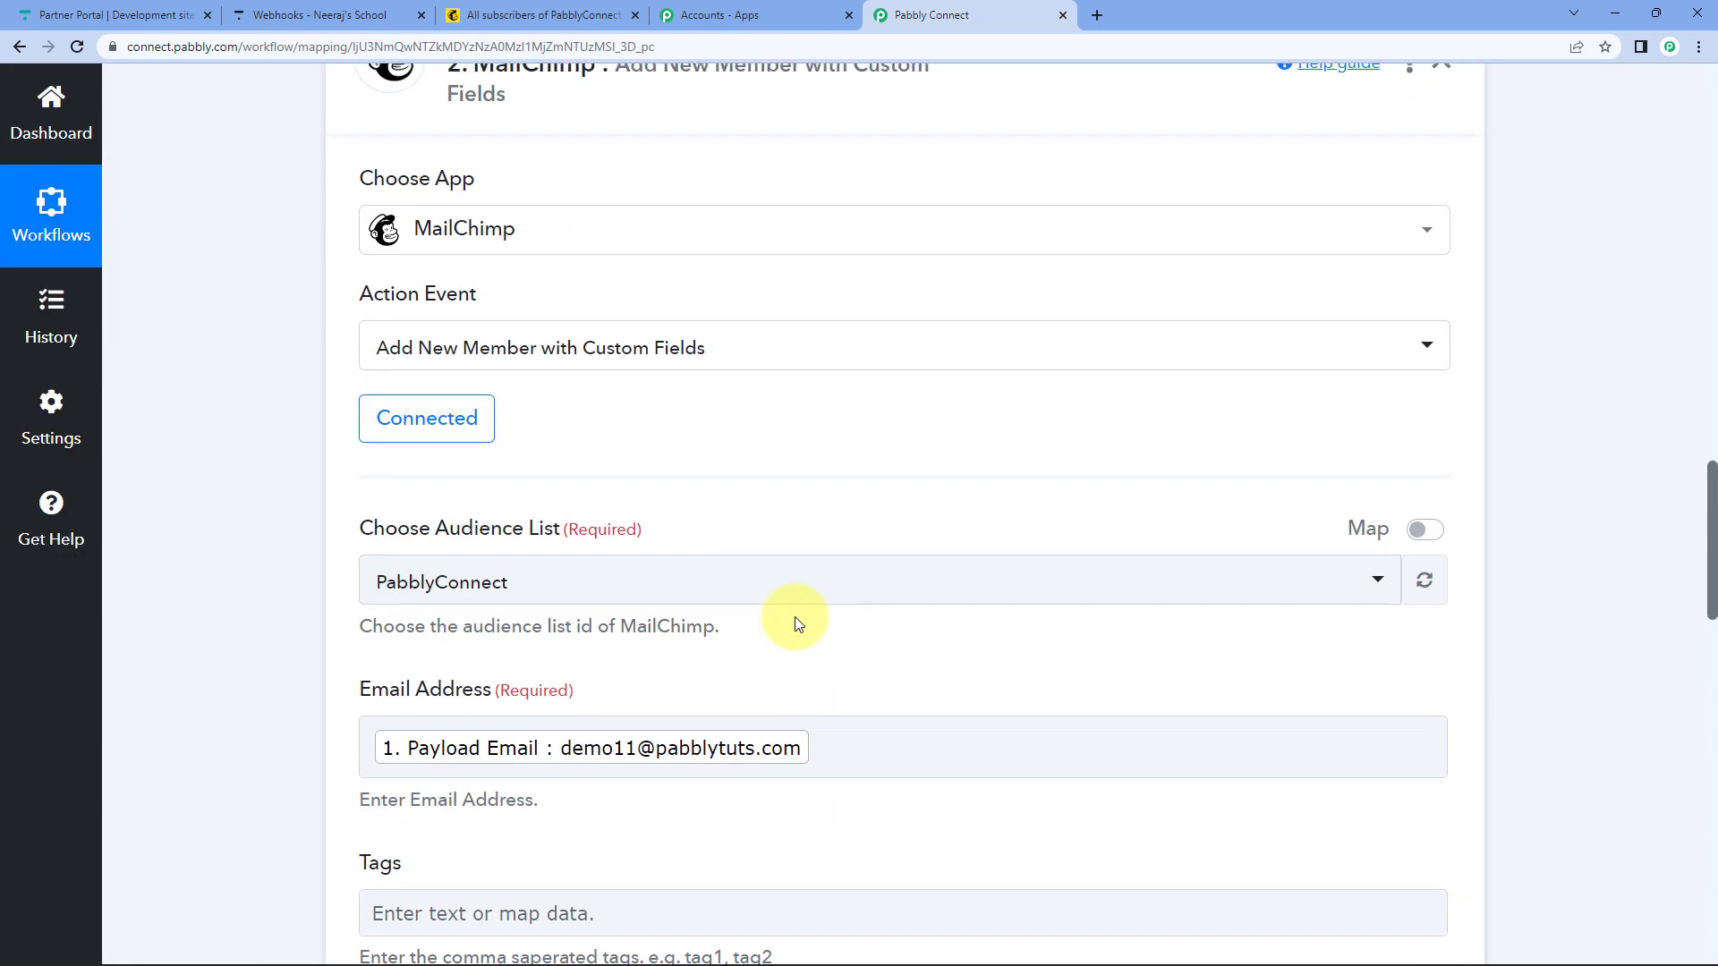
scroll(796, 613, "up", 15)
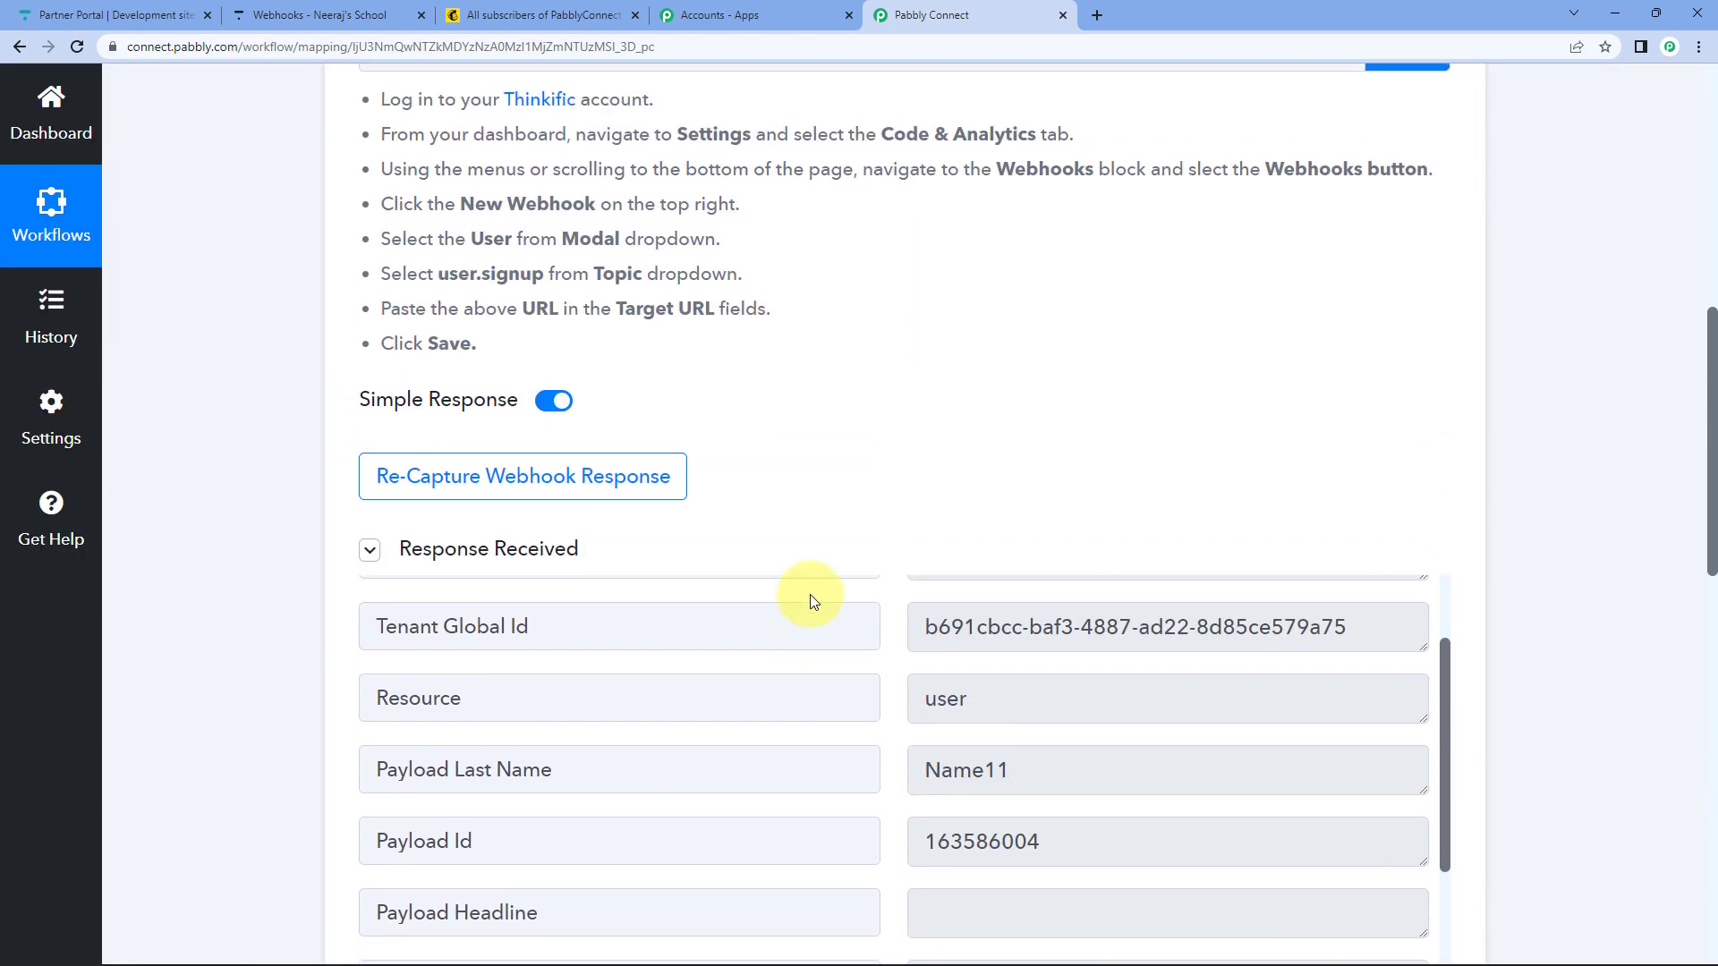
scroll(810, 597, "up", 10)
left_click(660, 474)
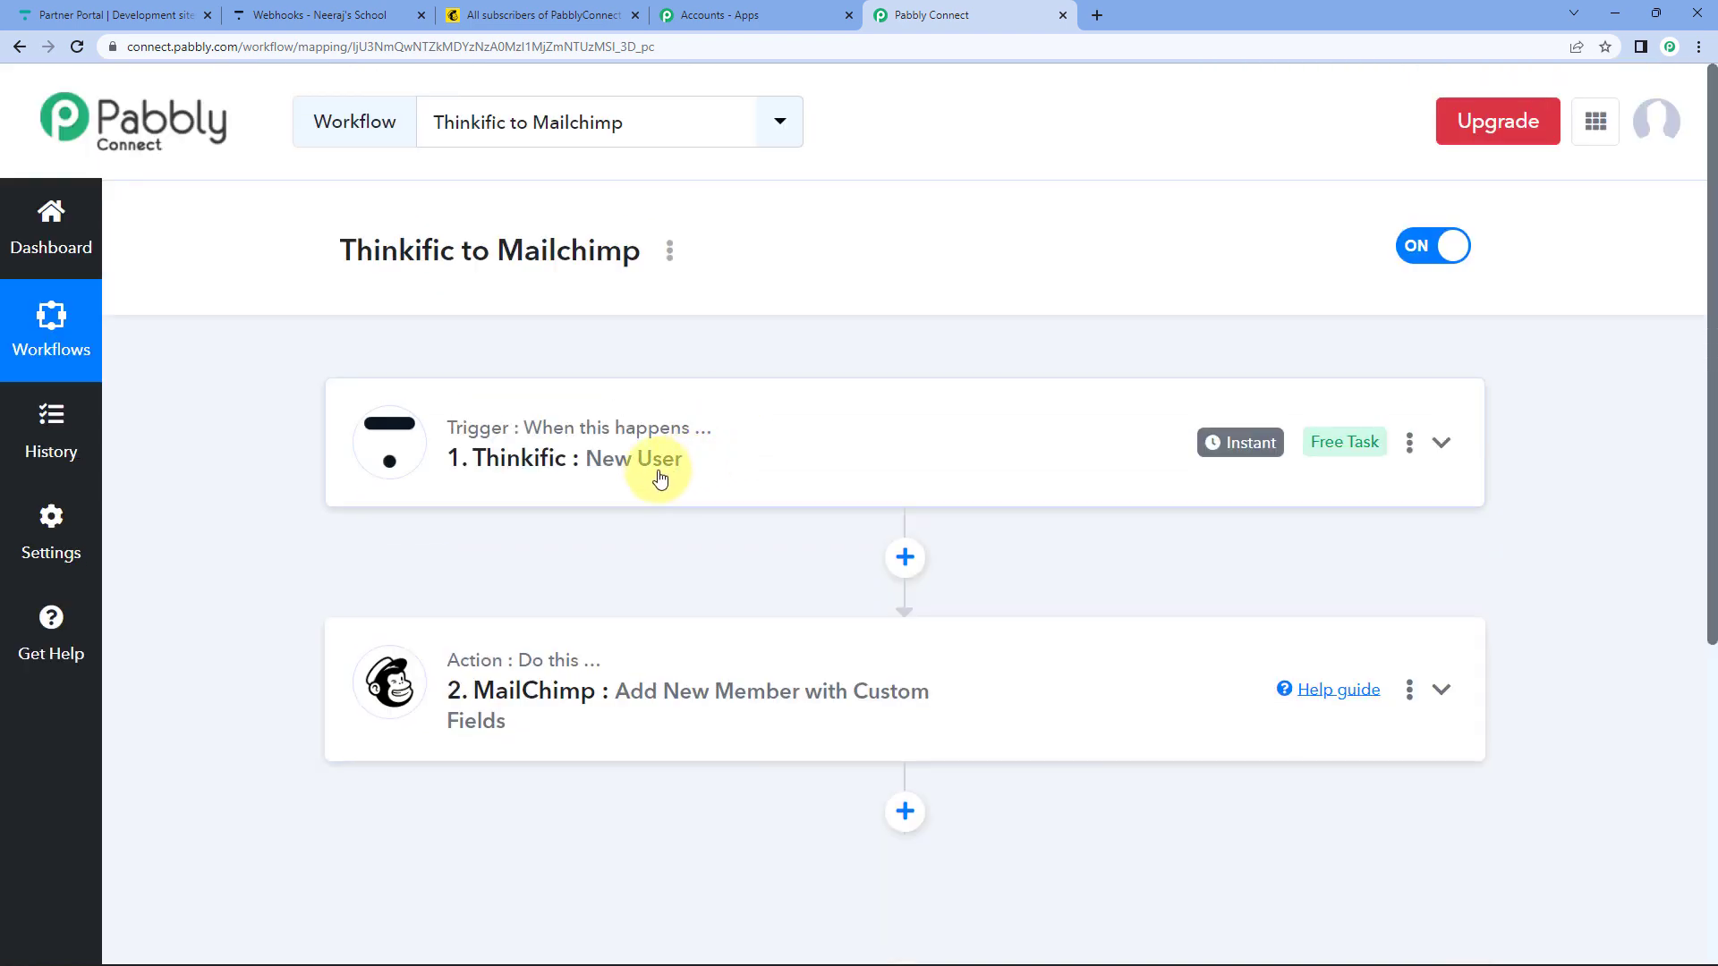